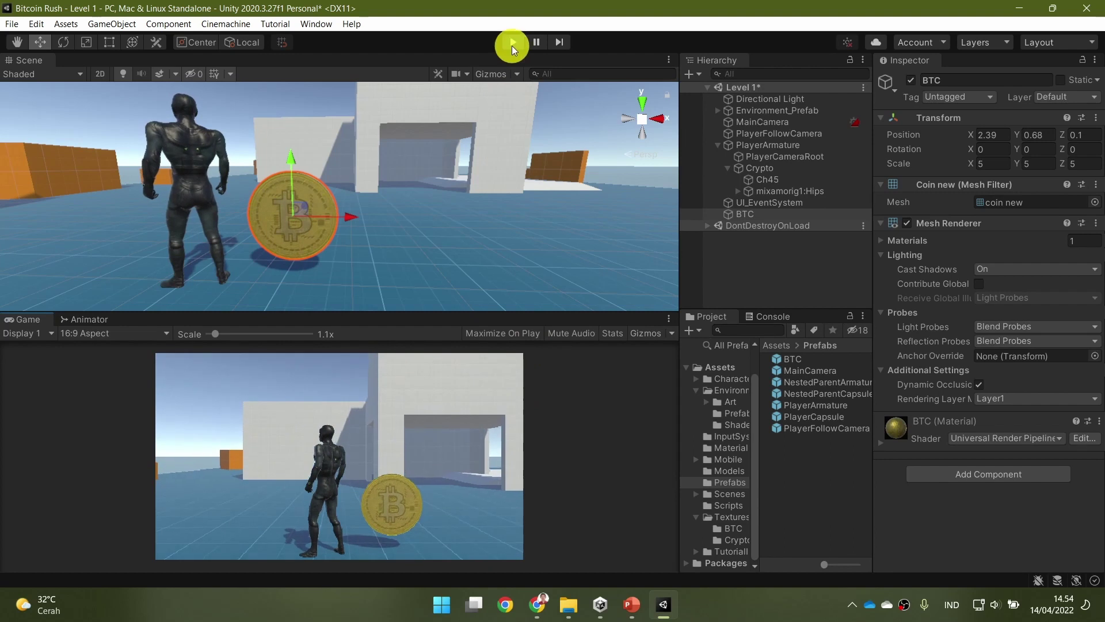
# Step: Stop the running game and switch to PowerPoint to read the Animation slide
pyautogui.click(512, 45)
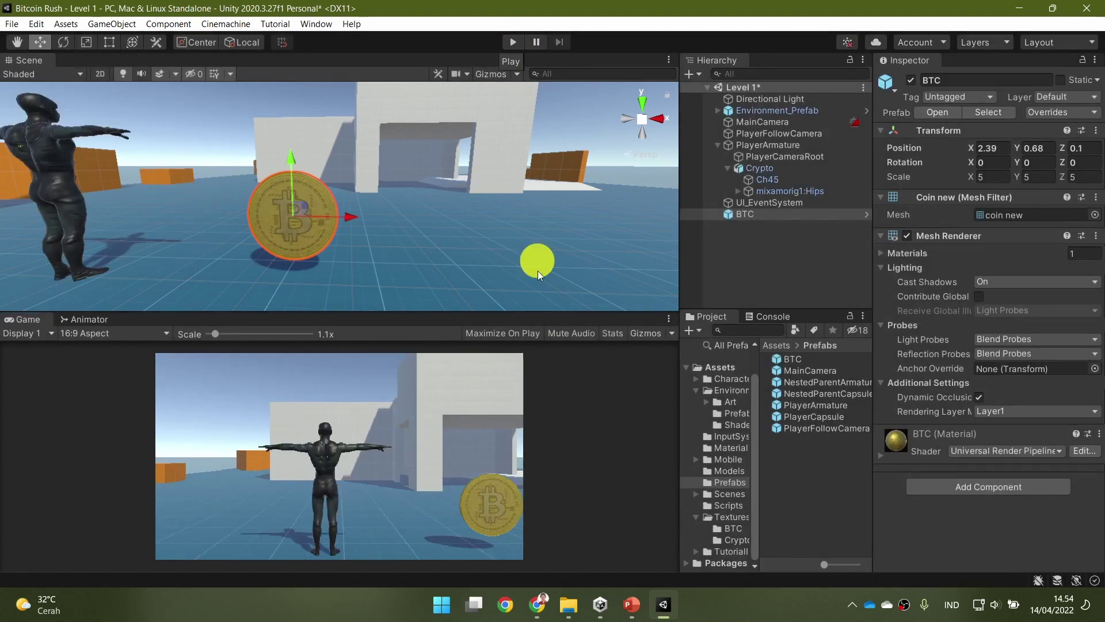
pyautogui.click(632, 604)
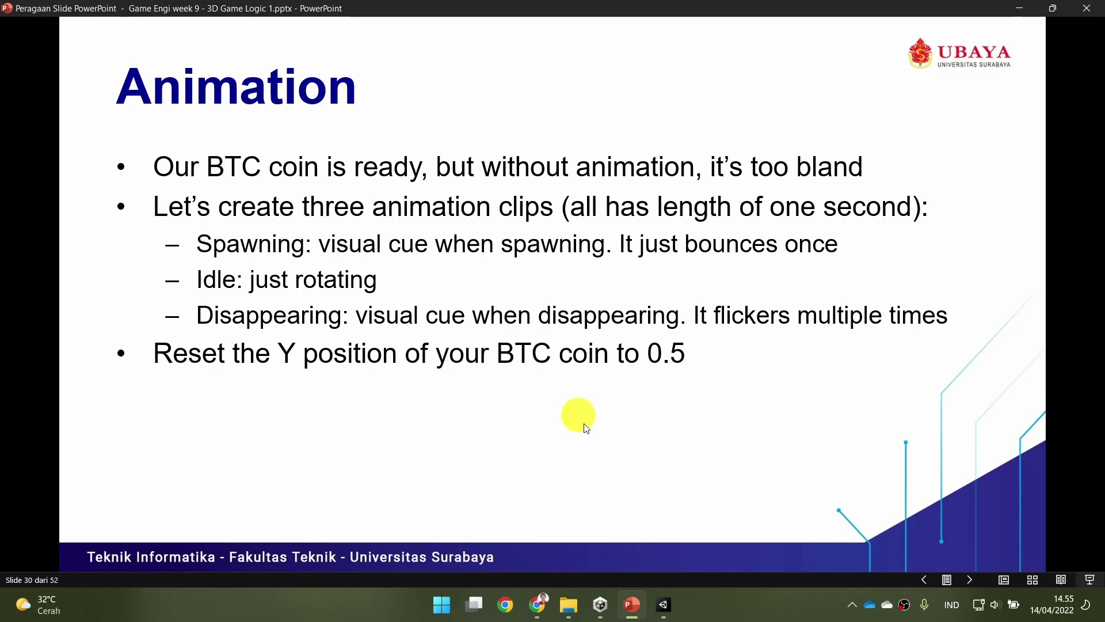
# Step: Switch back to Unity and set the BTC coin's Y position to 0.5
pyautogui.moveTo(663, 604)
pyautogui.click(710, 512)
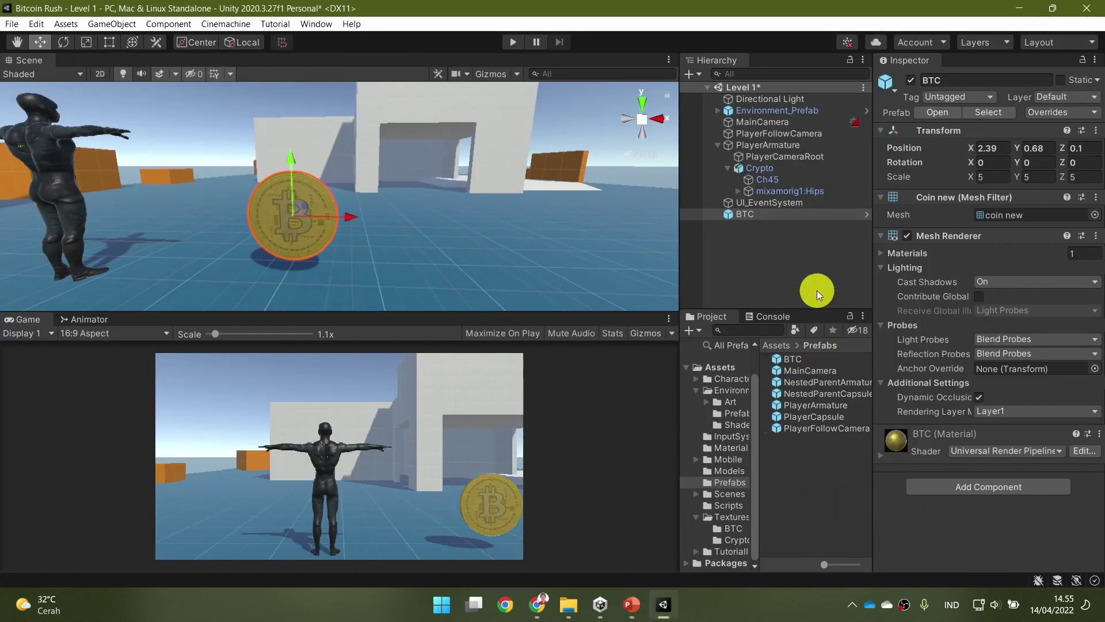
pyautogui.click(1046, 151)
pyautogui.write('0.5')
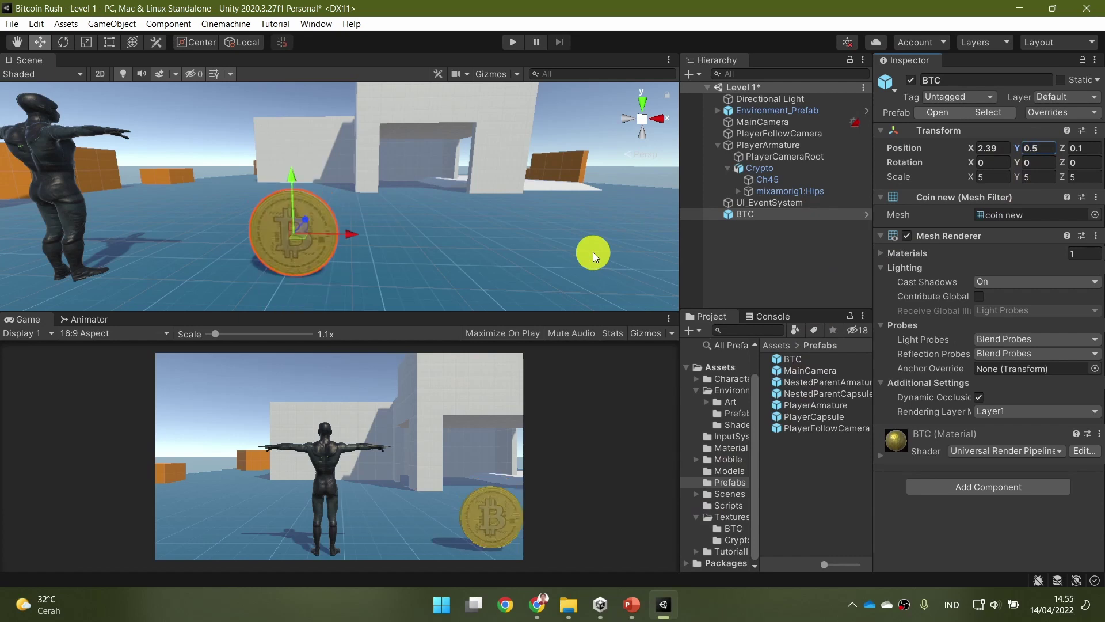
pyautogui.keyDown('alt'); pyautogui.moveTo(240, 243); pyautogui.dragTo(382, 282); pyautogui.keyUp('alt')
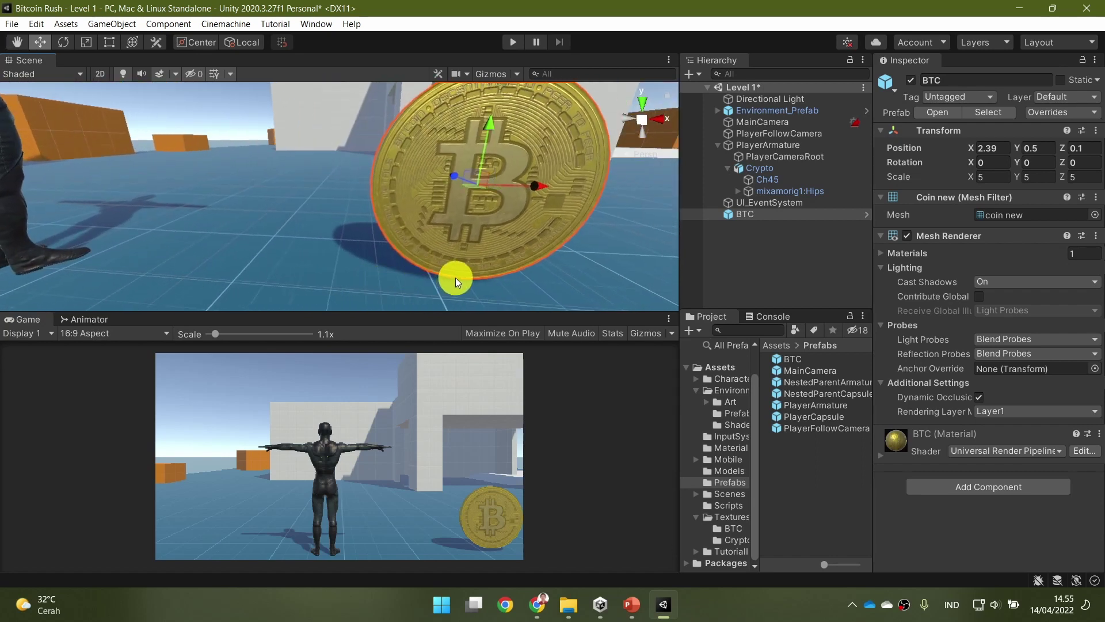
# Step: Switch to PowerPoint and advance to the Spawning slide to read its keyframe instructions
pyautogui.click(638, 603)
pyautogui.click(496, 431)
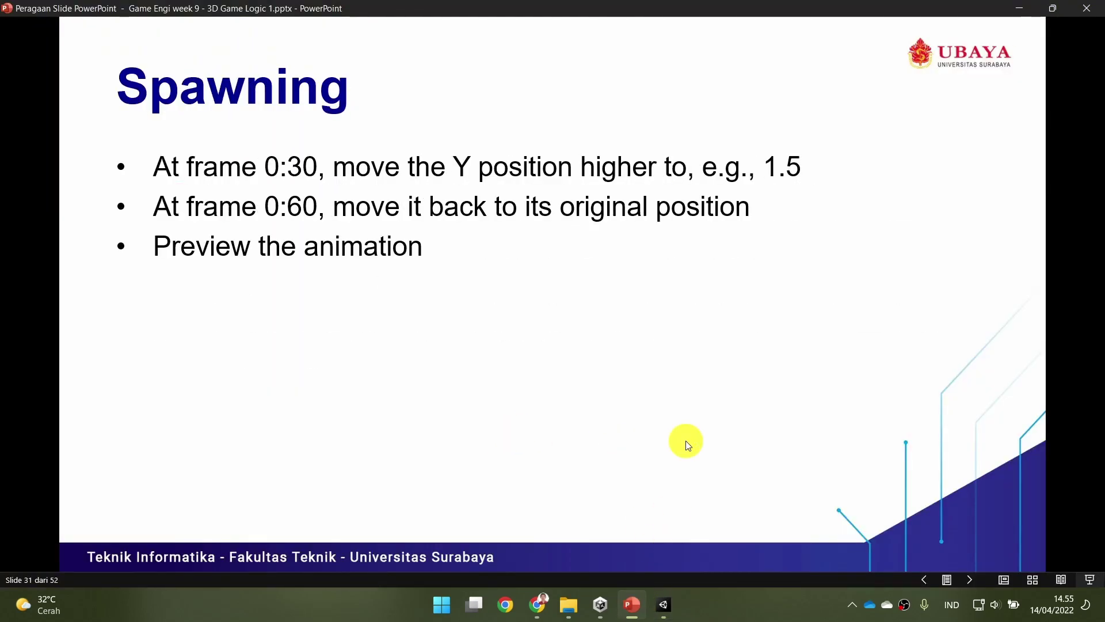
# Step: Switch back to Unity, open the Animation window and dock it beside the Animator view
pyautogui.click(666, 606)
pyautogui.click(314, 24)
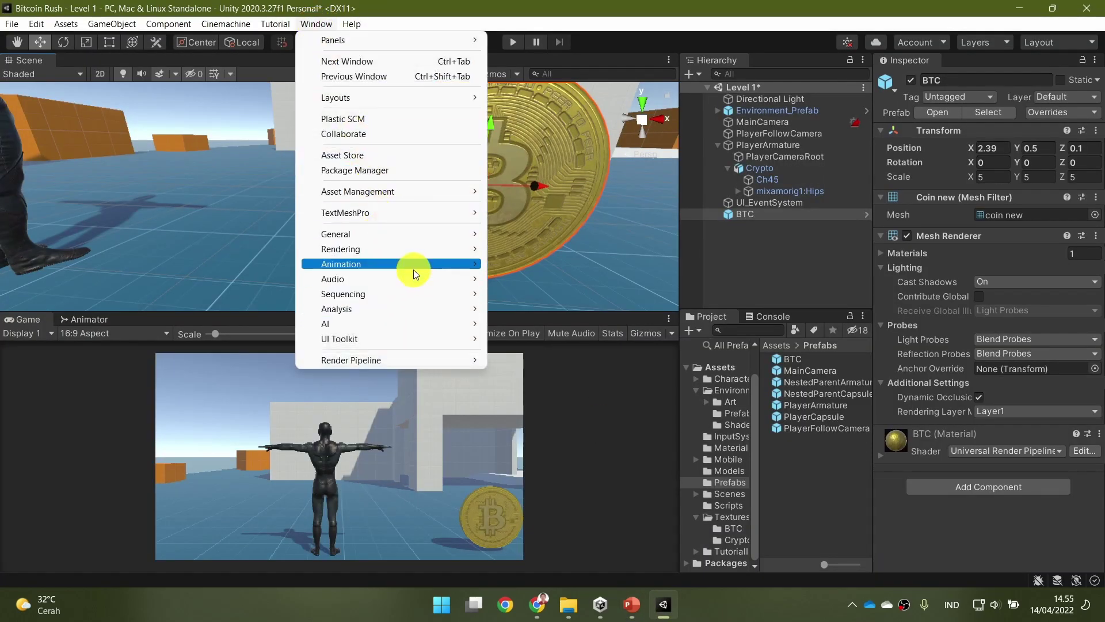
pyautogui.moveTo(413, 270)
pyautogui.click(561, 269)
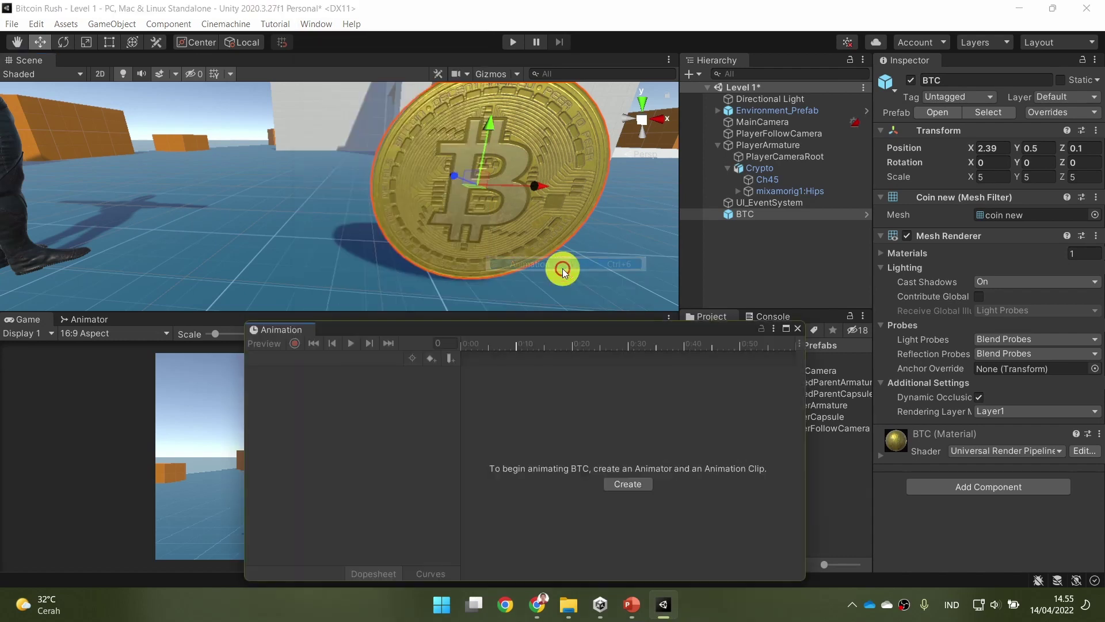
pyautogui.moveTo(558, 330); pyautogui.dragTo(478, 327)
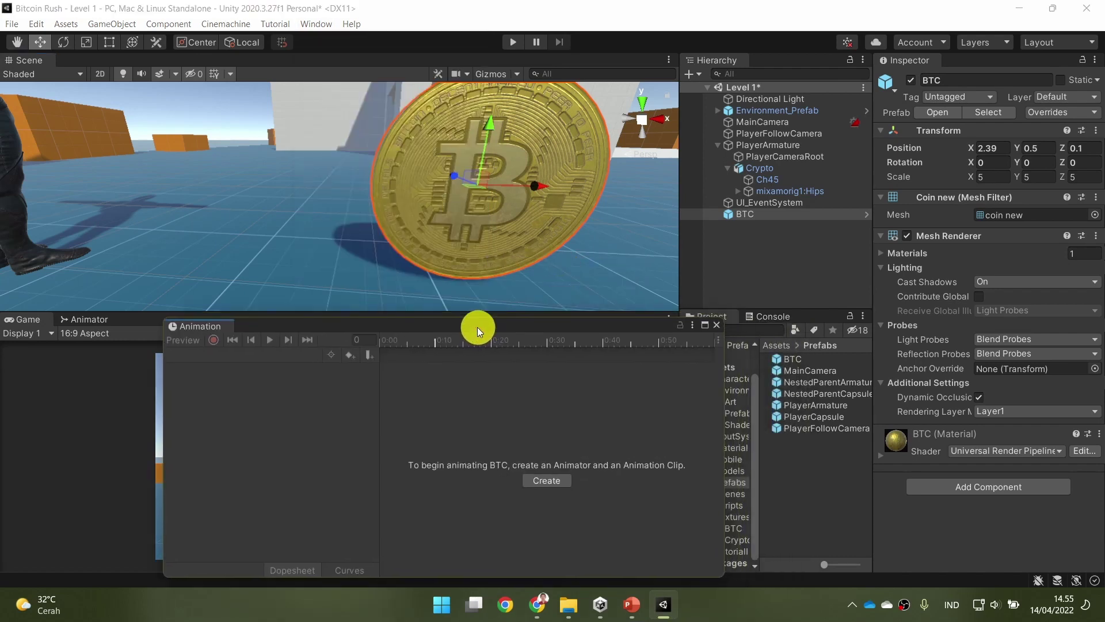
pyautogui.moveTo(200, 329); pyautogui.dragTo(127, 318)
# Step: Start a new animation clip for the BTC coin and create and enter an Animations folder inside Assets
pyautogui.click(448, 475)
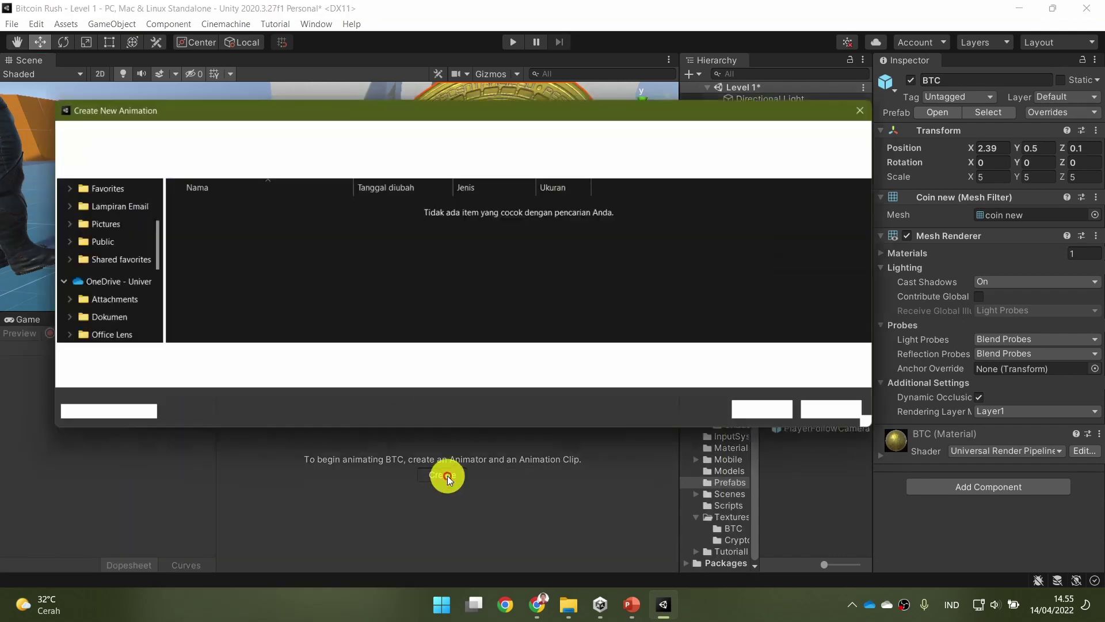
pyautogui.click(409, 136)
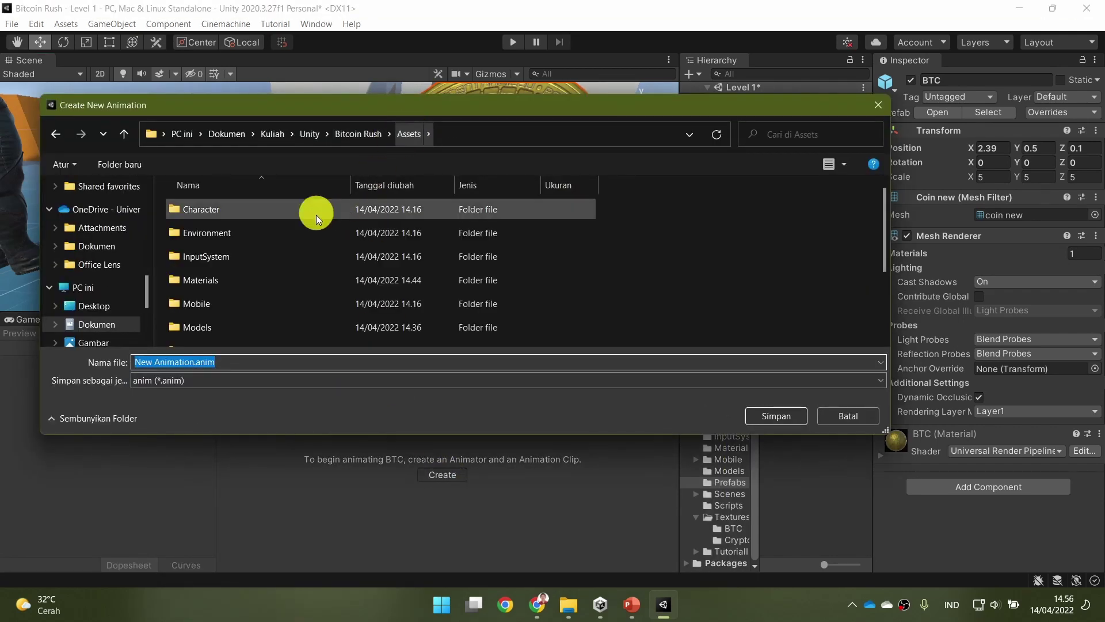
pyautogui.click(116, 164)
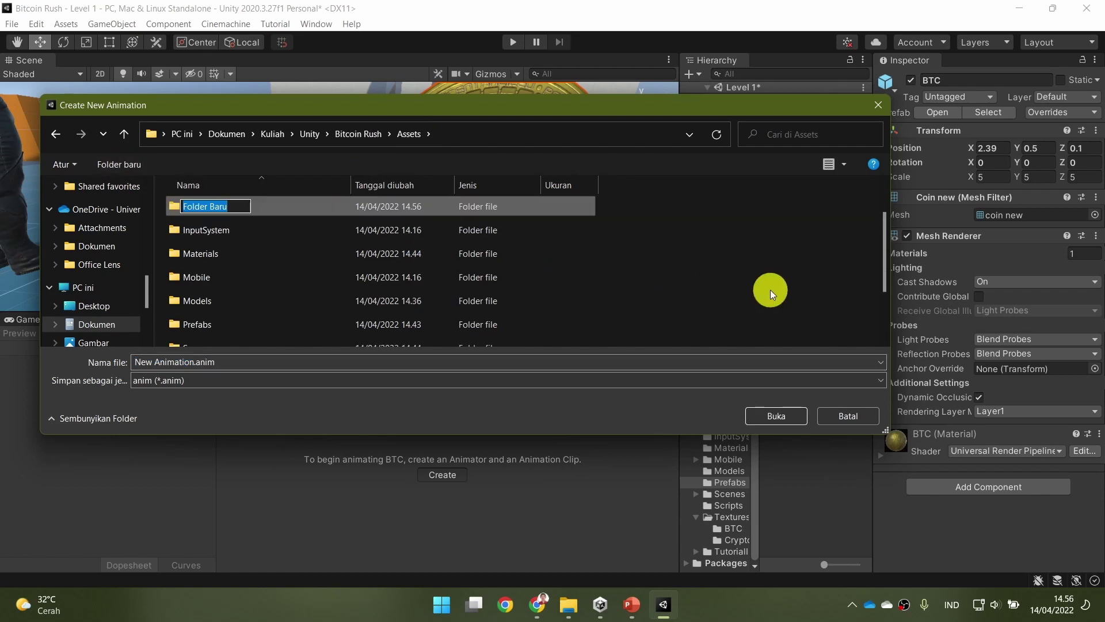
pyautogui.write('Animations')
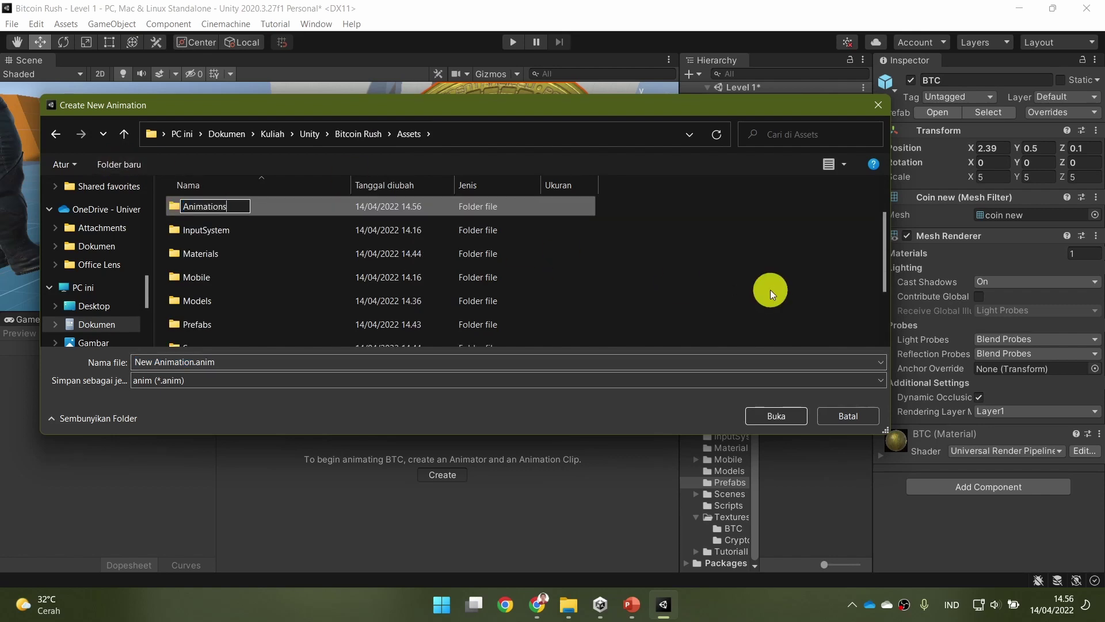
pyautogui.press('Return')
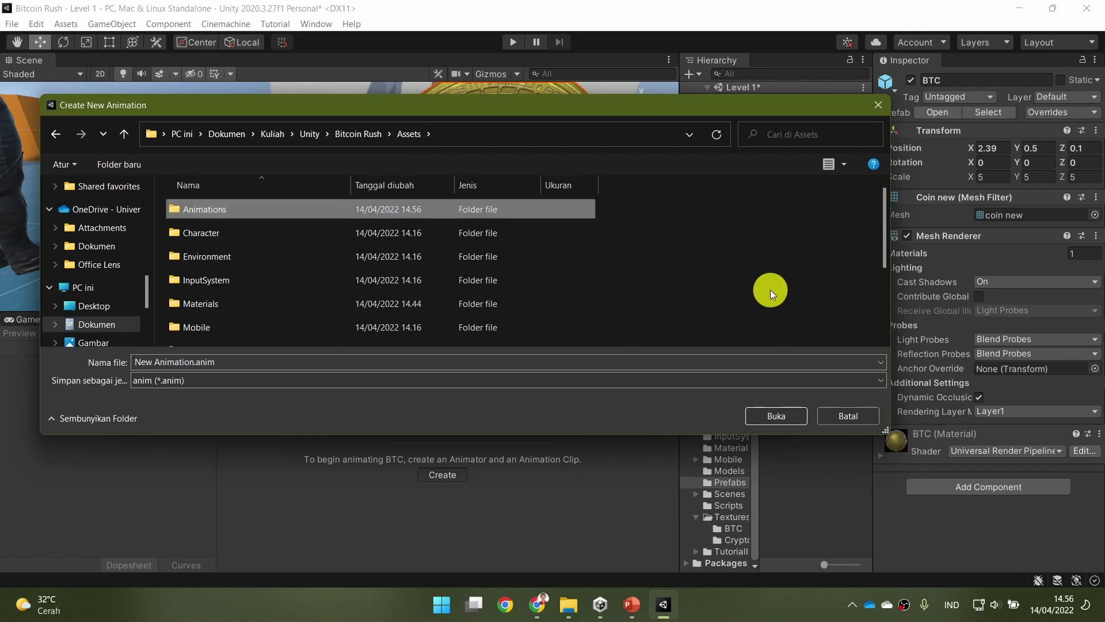
pyautogui.press('Return')
# Step: Save the new animation clip as BTC Spawning in the Animations folder
pyautogui.click(266, 362)
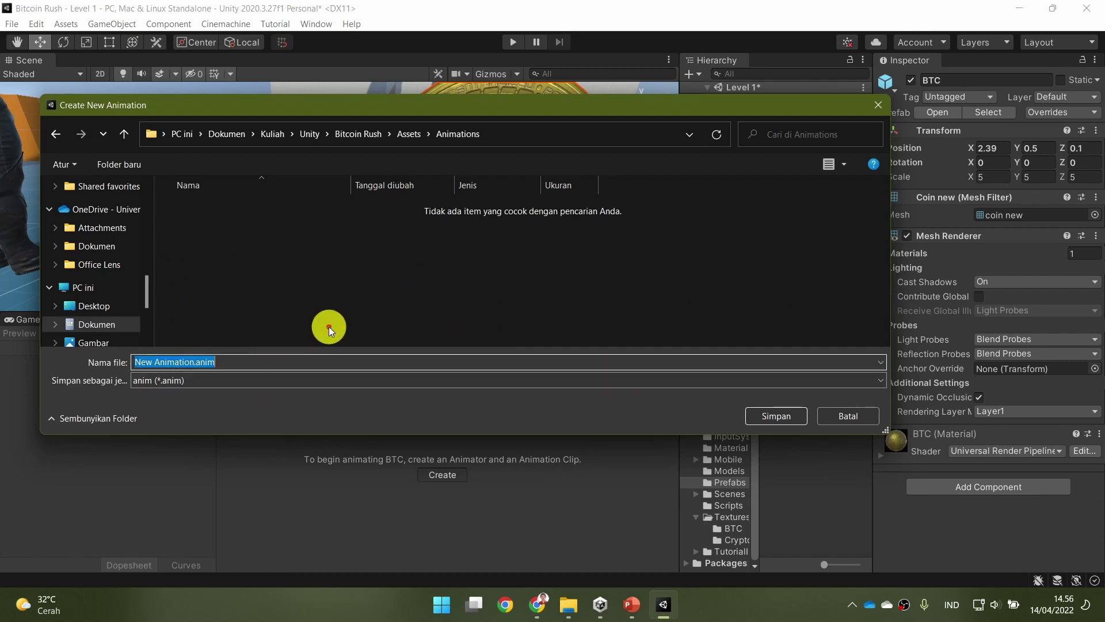
pyautogui.write('BTC')
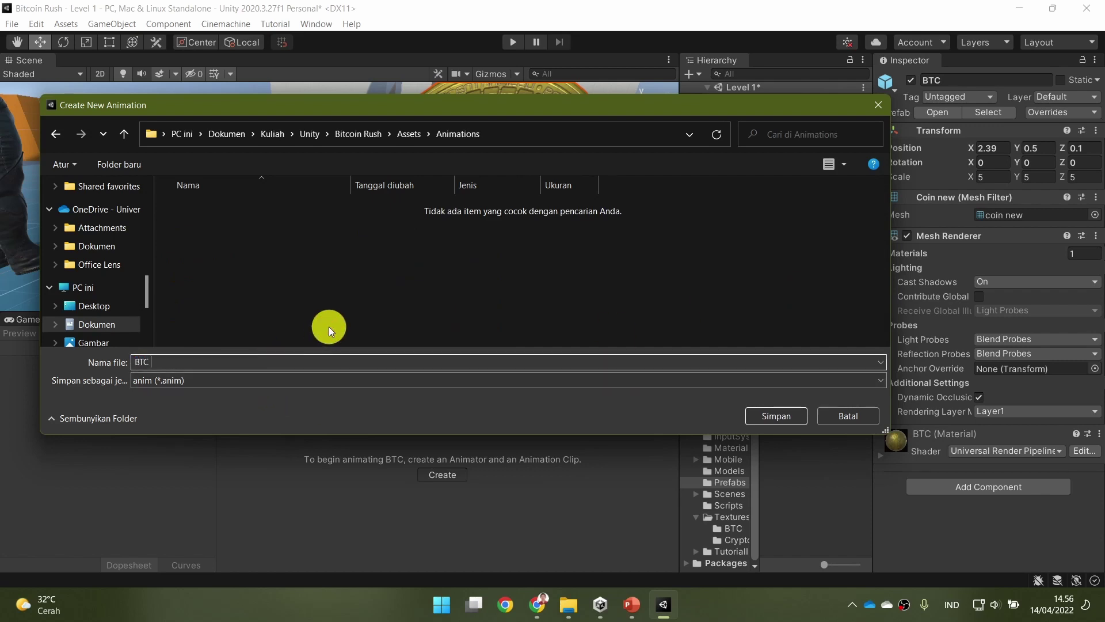
pyautogui.write(' Spawning')
pyautogui.press('Return')
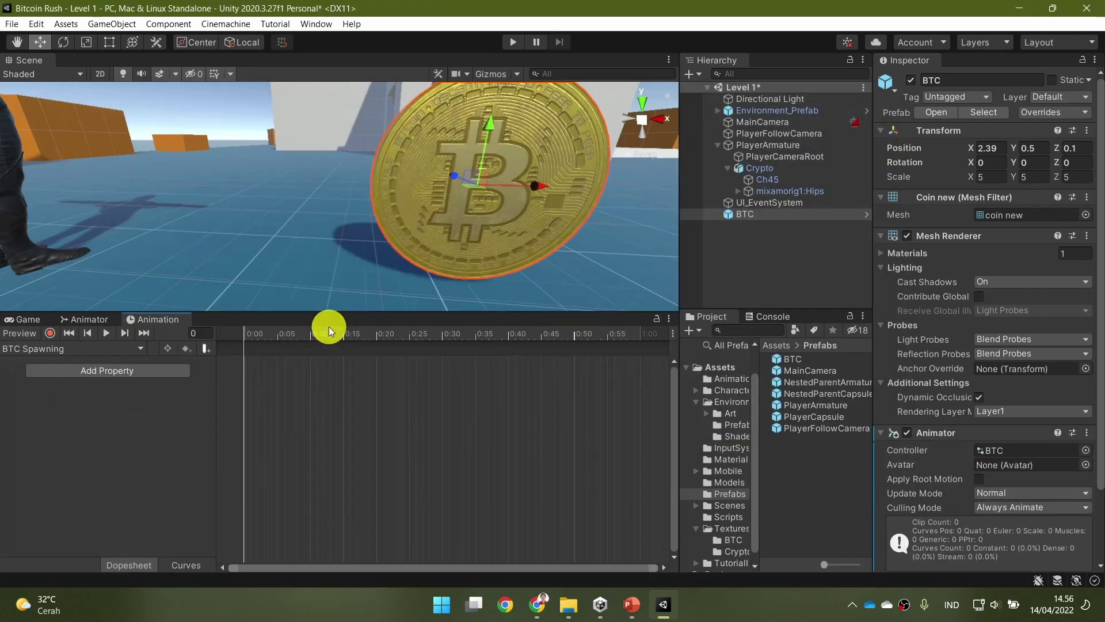
# Step: Add the coin's Transform Position property to the BTC Spawning clip
pyautogui.scroll(-4, 310, 191)
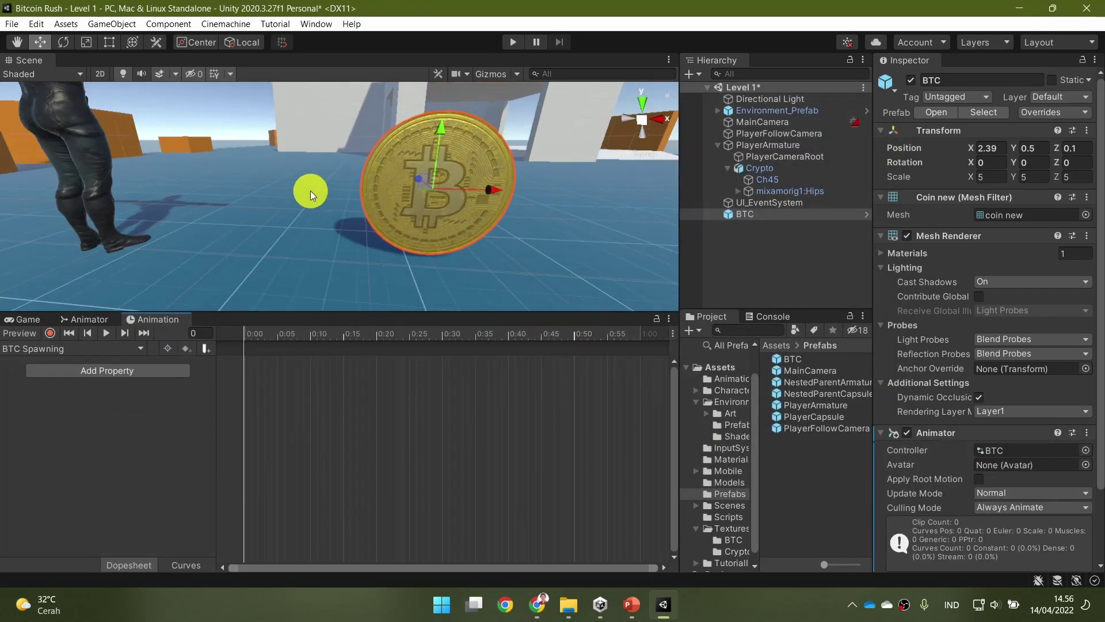
pyautogui.scroll(-3, 309, 191)
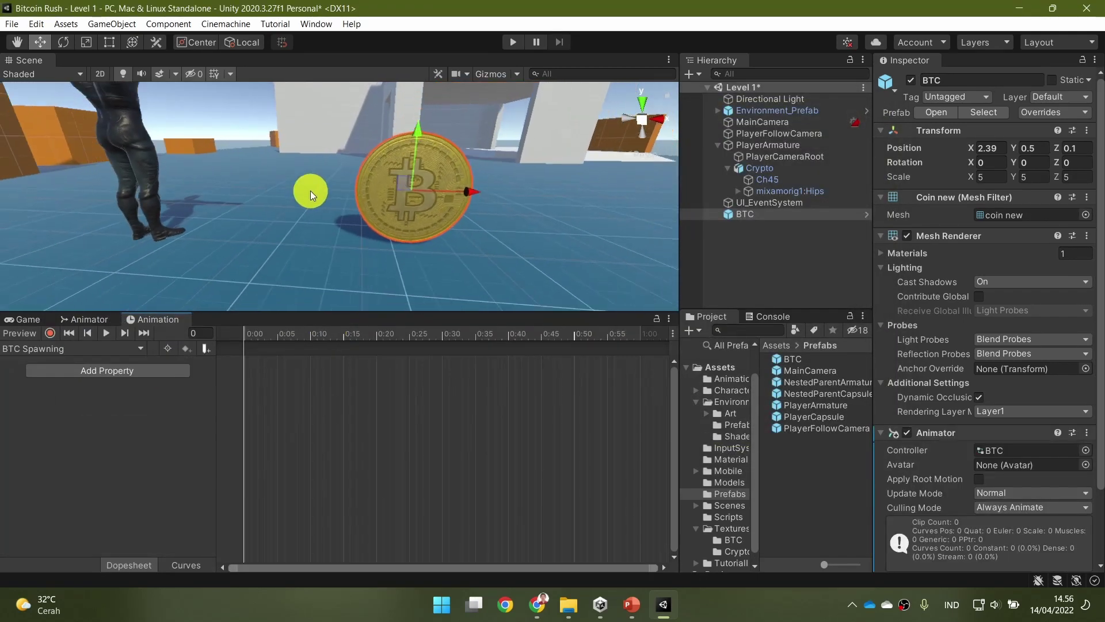
pyautogui.click(144, 371)
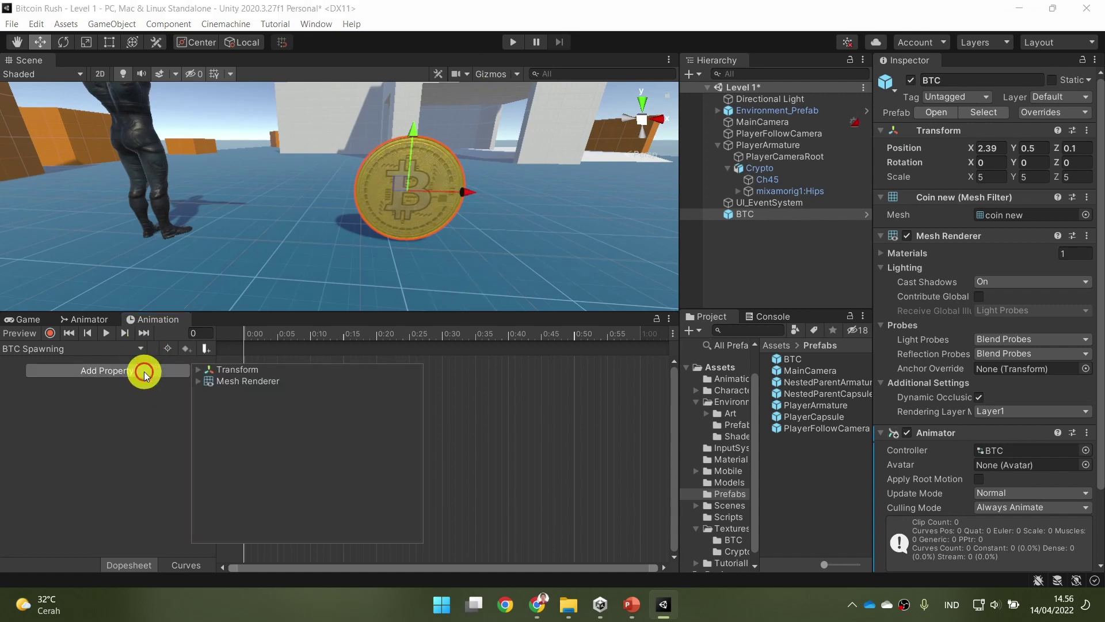
pyautogui.click(195, 369)
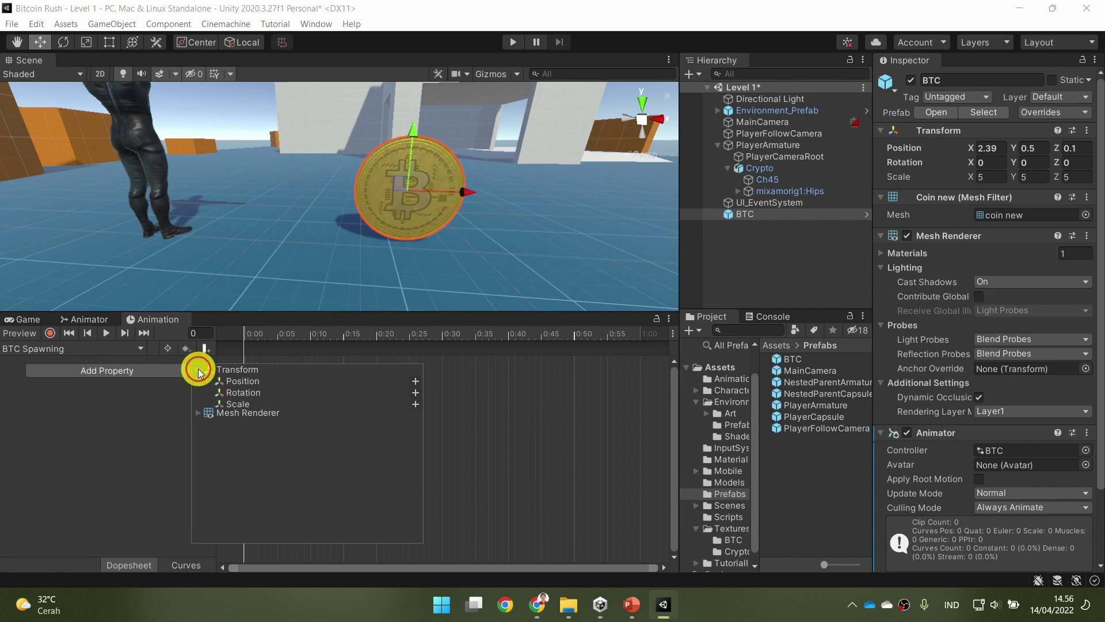
pyautogui.click(416, 382)
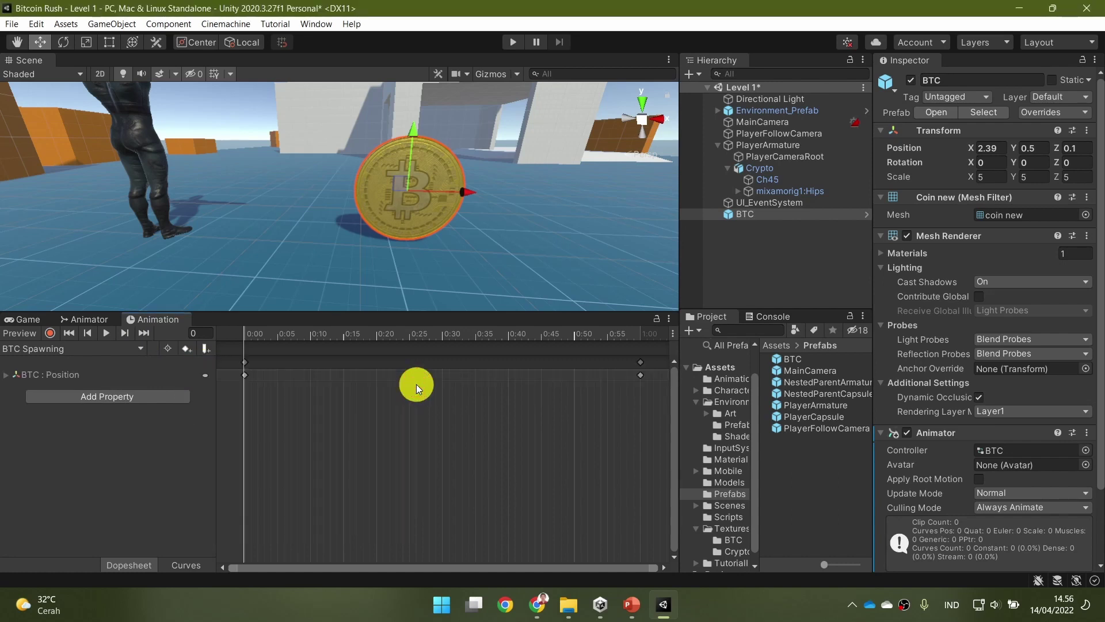
# Step: Add a position keyframe at frame 0:30 and set its Position.y to 1.5
pyautogui.click(441, 339)
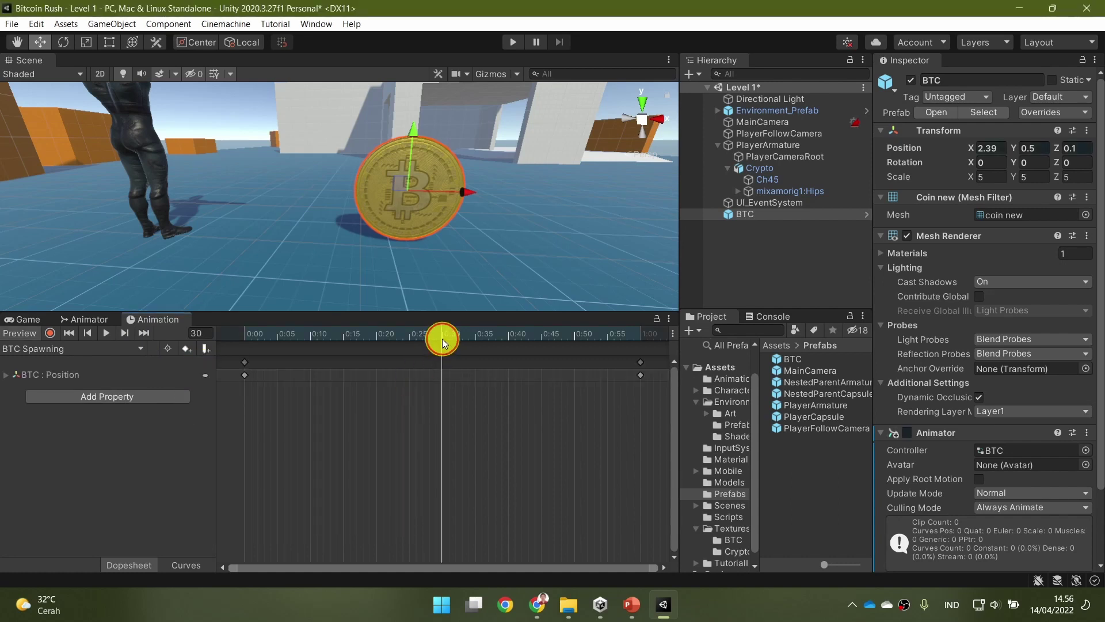
pyautogui.doubleClick(441, 376)
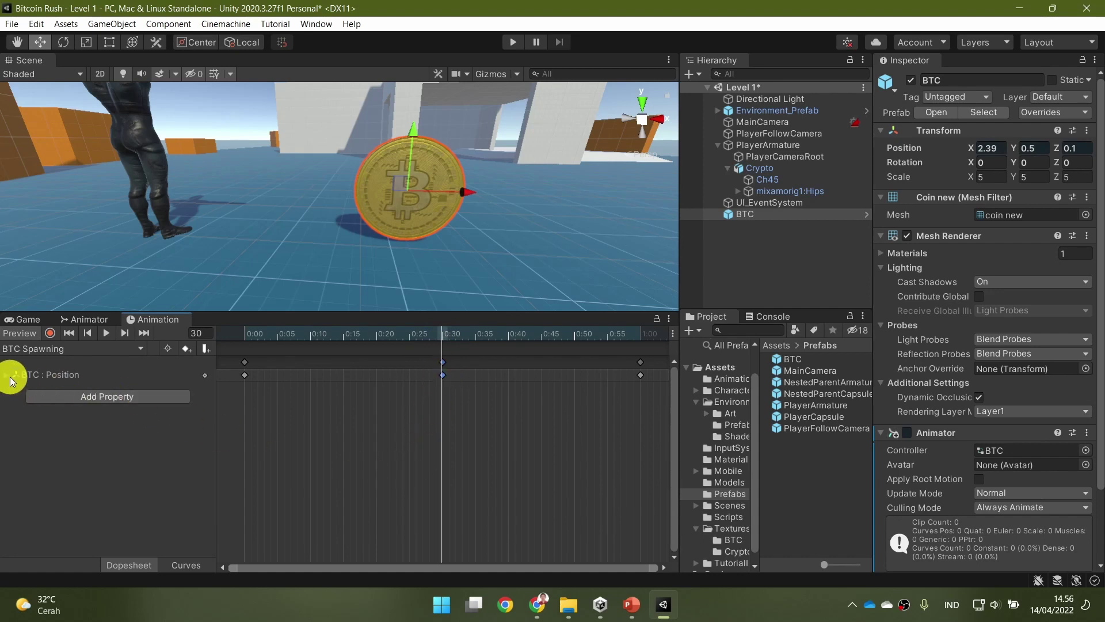
pyautogui.click(10, 376)
pyautogui.click(165, 399)
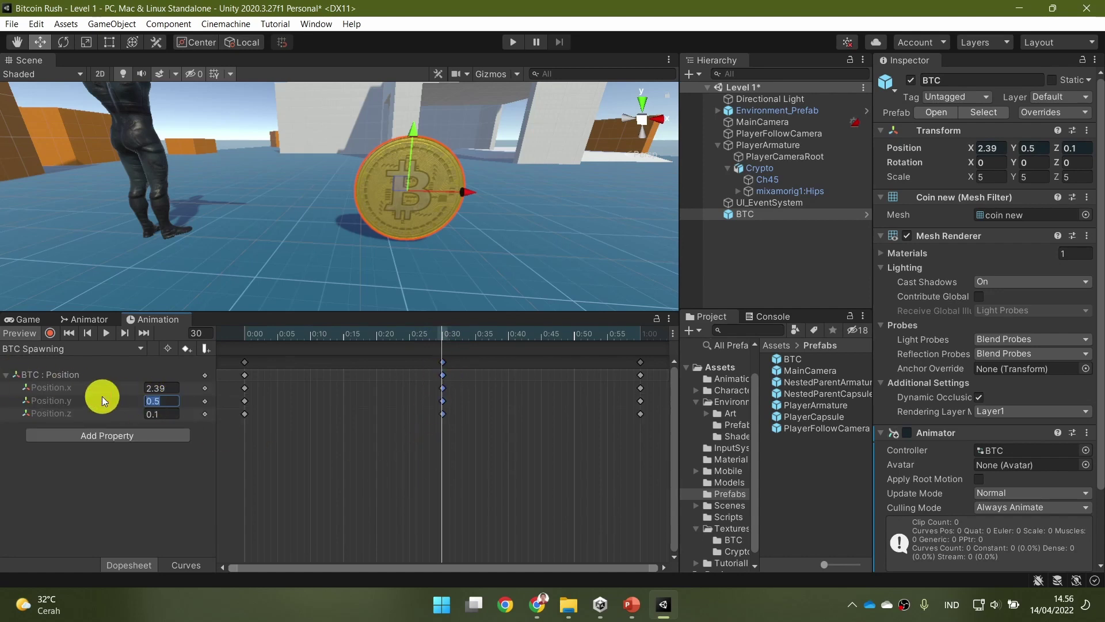
pyautogui.write('1.5')
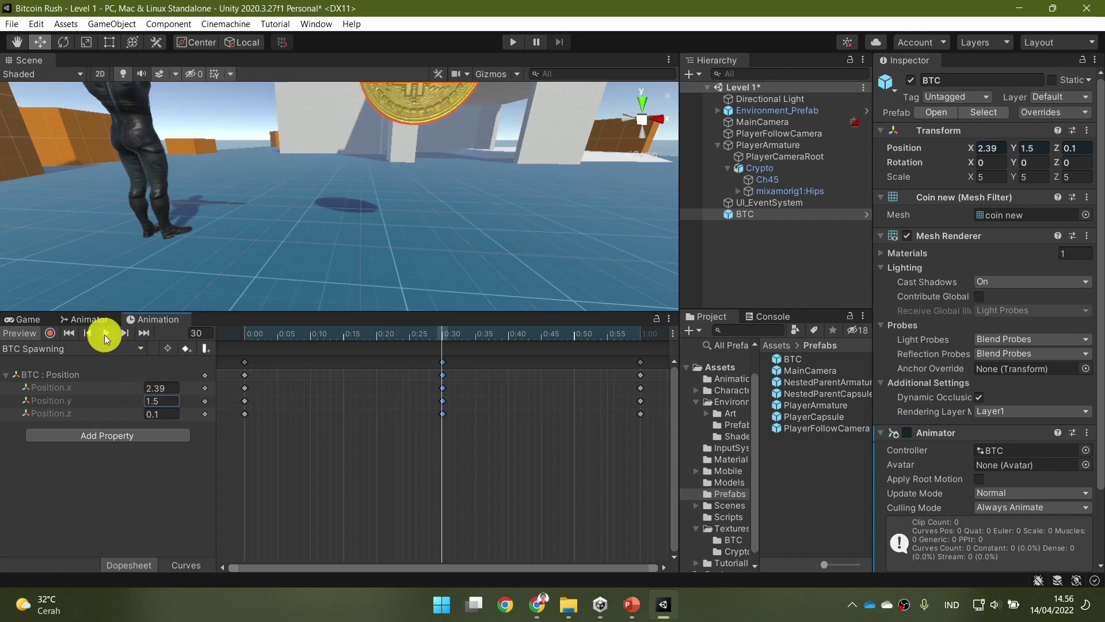
# Step: Play the BTC Spawning clip to preview the coin's bounce, stop it and return the playhead to frame 0
pyautogui.keyDown('alt'); pyautogui.moveTo(201, 196); pyautogui.dragTo(388, 143); pyautogui.keyUp('alt')
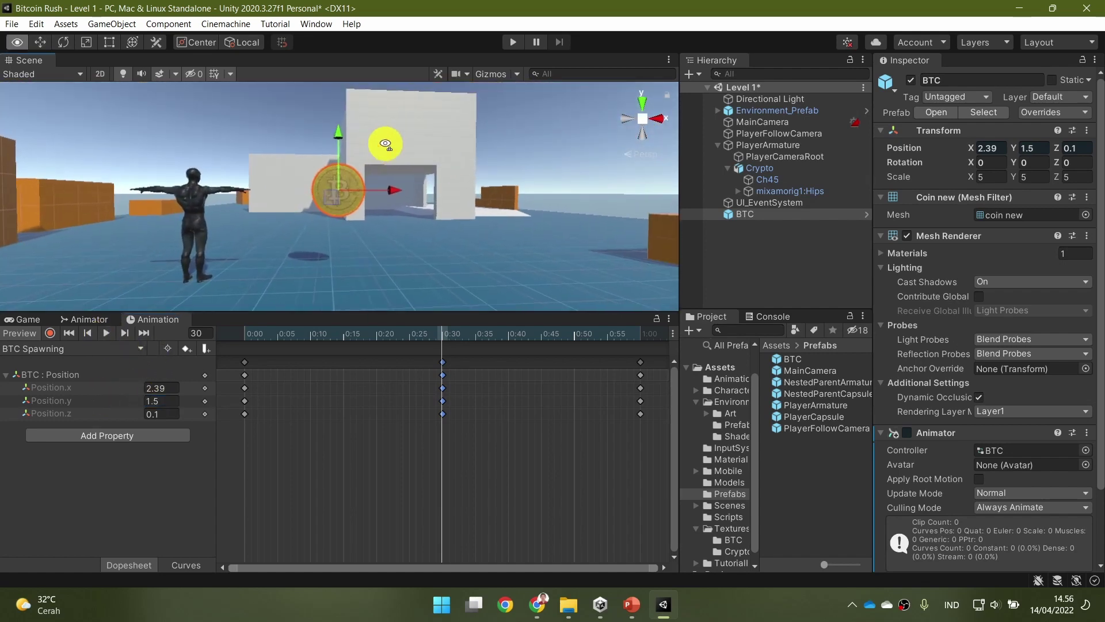
pyautogui.click(107, 334)
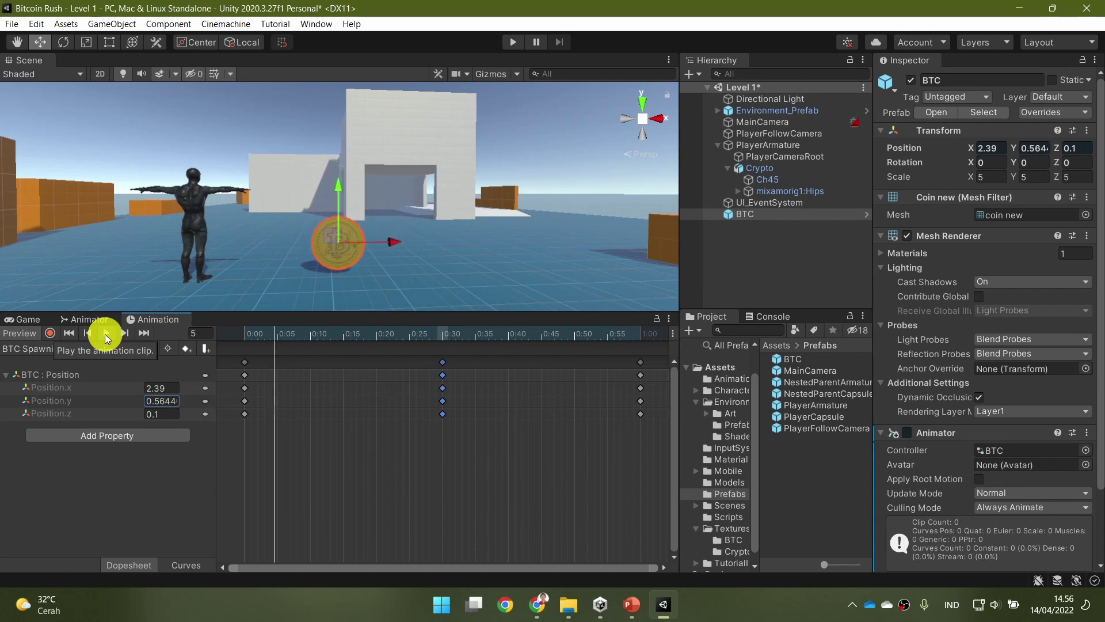
pyautogui.click(106, 334)
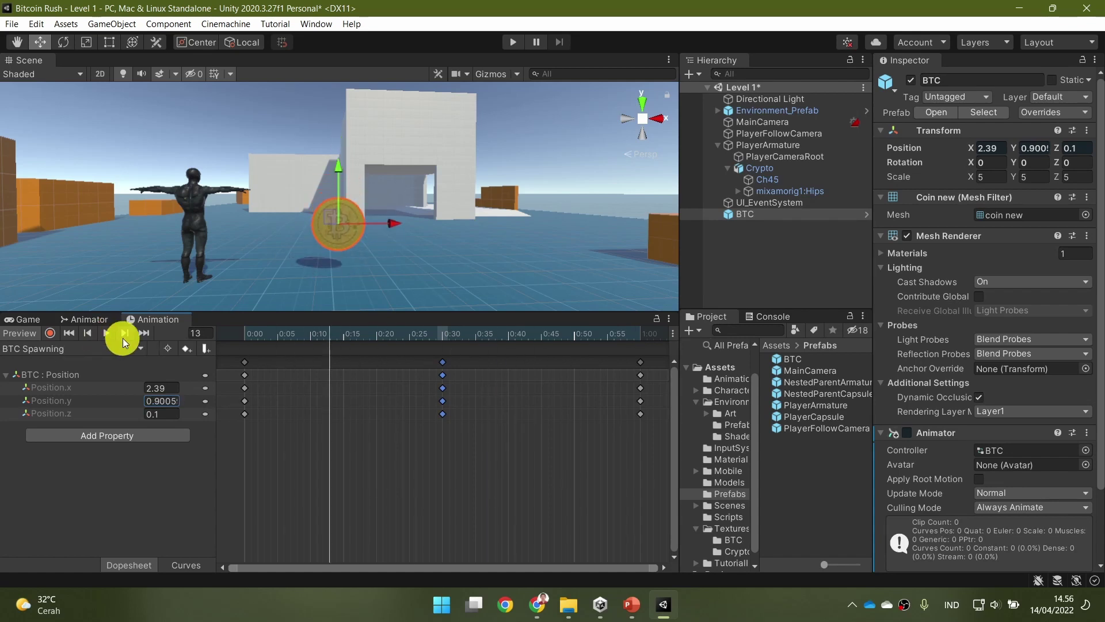
pyautogui.moveTo(320, 339); pyautogui.dragTo(239, 340)
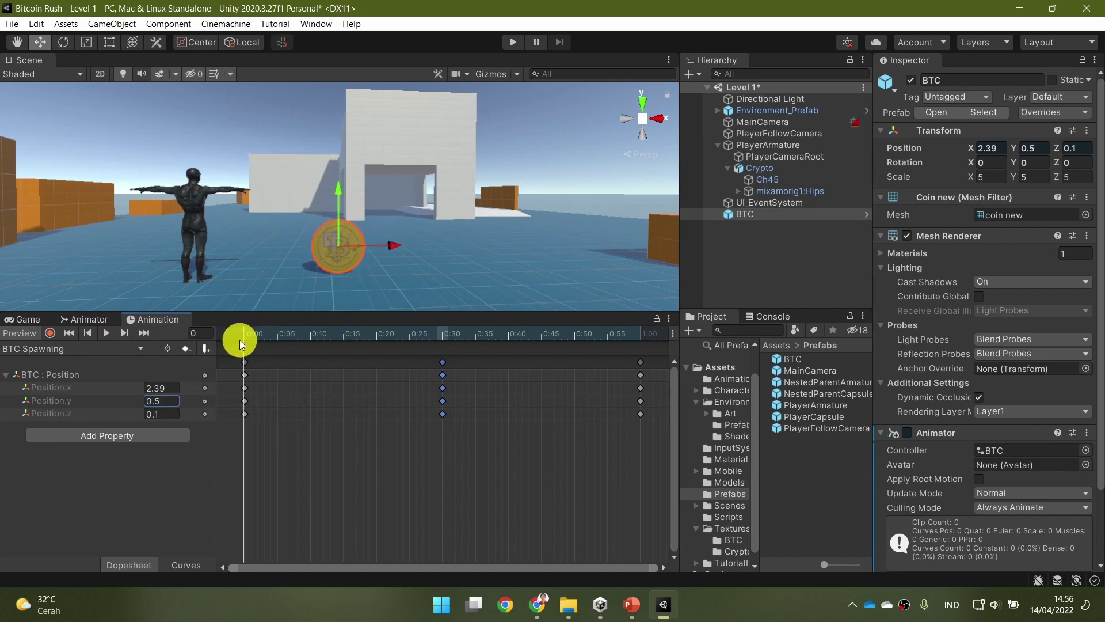
# Step: Duplicate the BTC coin and move the copy along the X axis to about 10.17, at the orange block
pyautogui.moveTo(551, 261); pyautogui.dragTo(329, 264, button='right')
pyautogui.click(743, 214)
pyautogui.hotkey('ctrl', 'd')
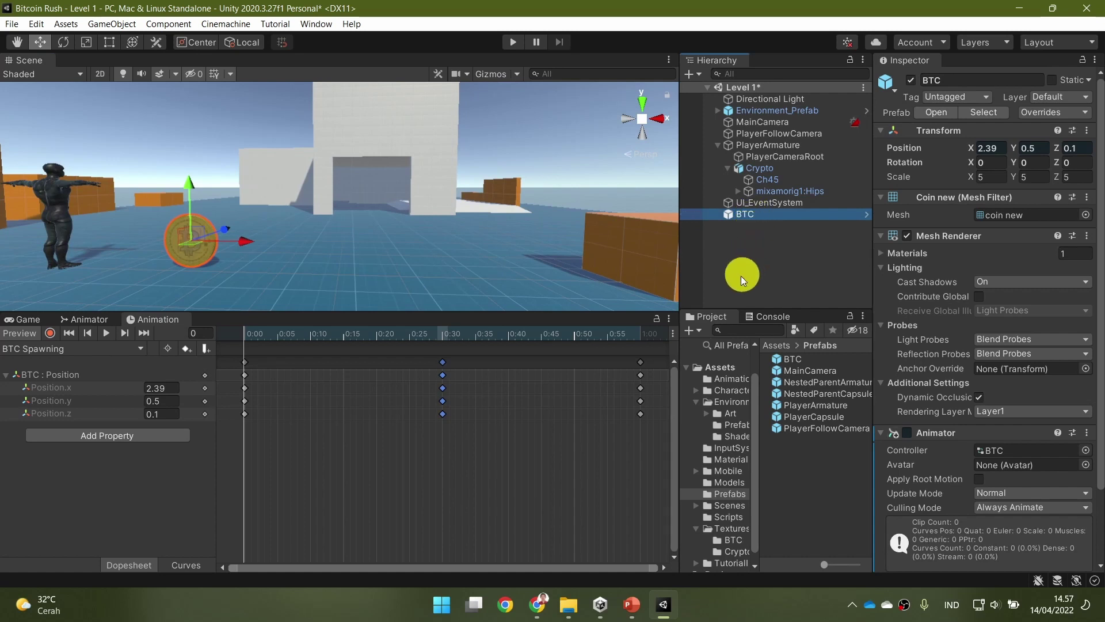
pyautogui.moveTo(251, 248); pyautogui.dragTo(595, 285)
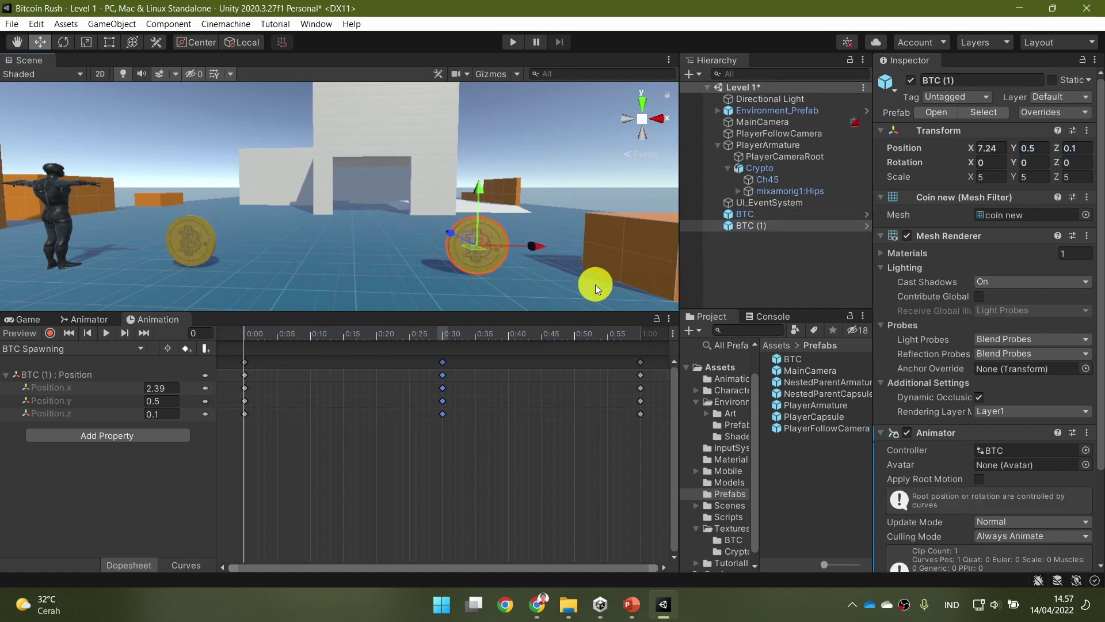
pyautogui.moveTo(339, 262); pyautogui.dragTo(527, 261)
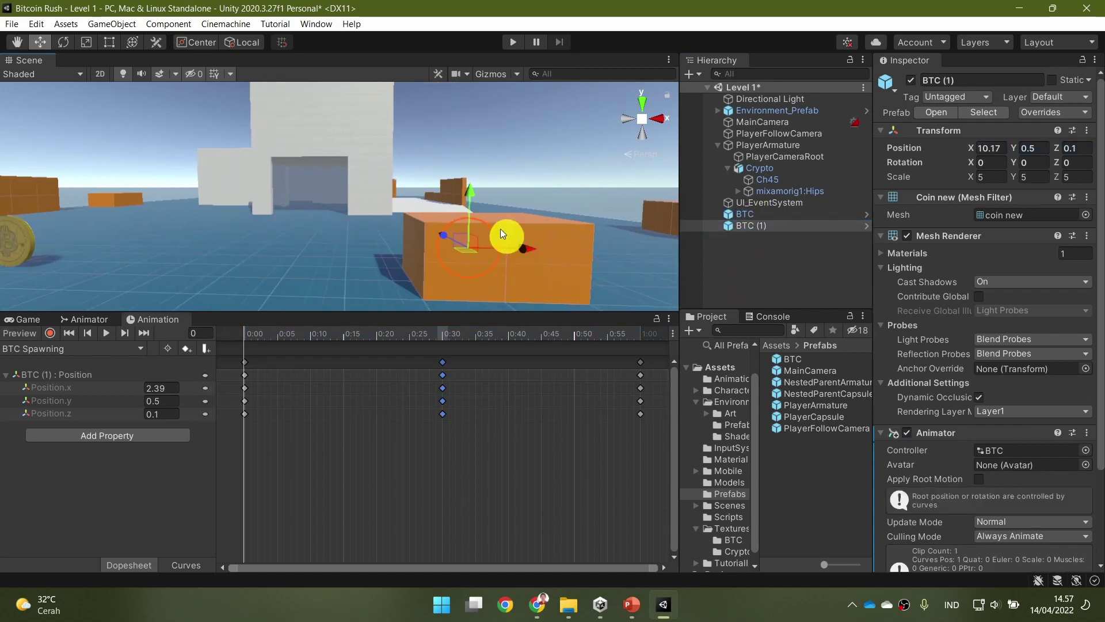
# Step: Place the coin copy on top of the orange block, at about Y 1.58 and Z -0.08
pyautogui.moveTo(490, 195); pyautogui.dragTo(494, 129)
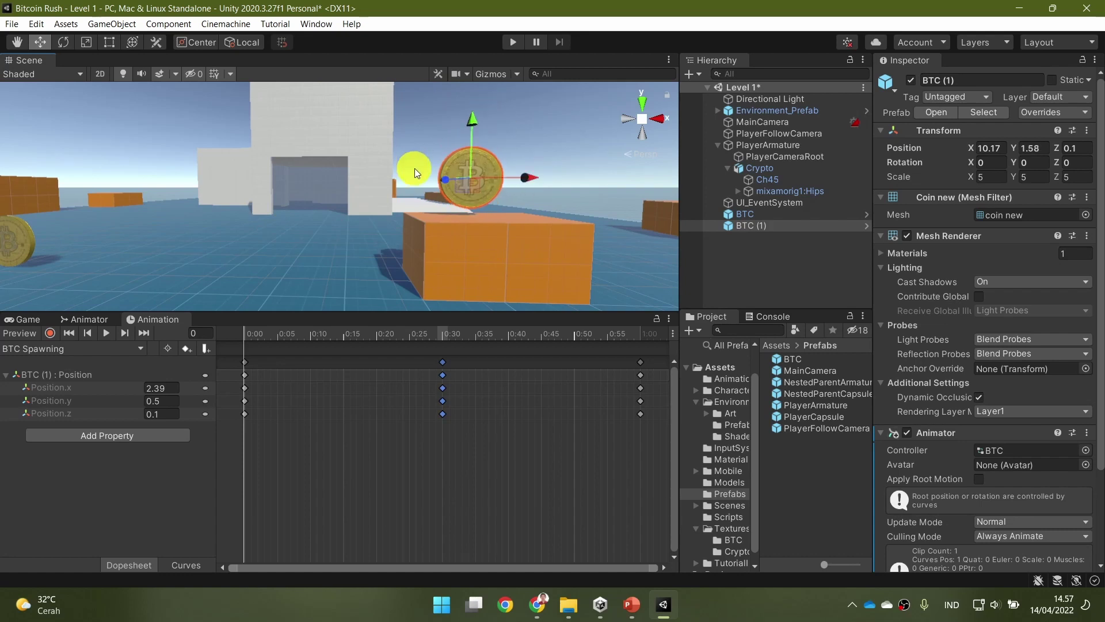
pyautogui.keyDown('alt'); pyautogui.moveTo(415, 168); pyautogui.dragTo(506, 224); pyautogui.keyUp('alt')
pyautogui.press('f')
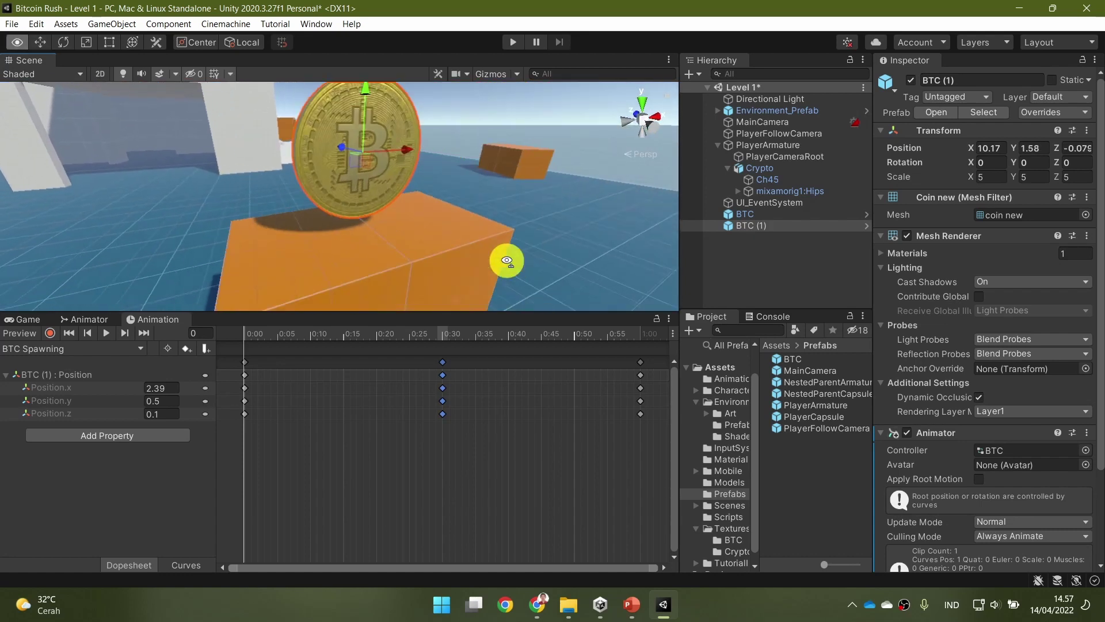
# Step: Lower the coin copy onto the orange block at about Y 1.48 and test its animation in the clip preview and in Play mode
pyautogui.moveTo(391, 98); pyautogui.dragTo(382, 246)
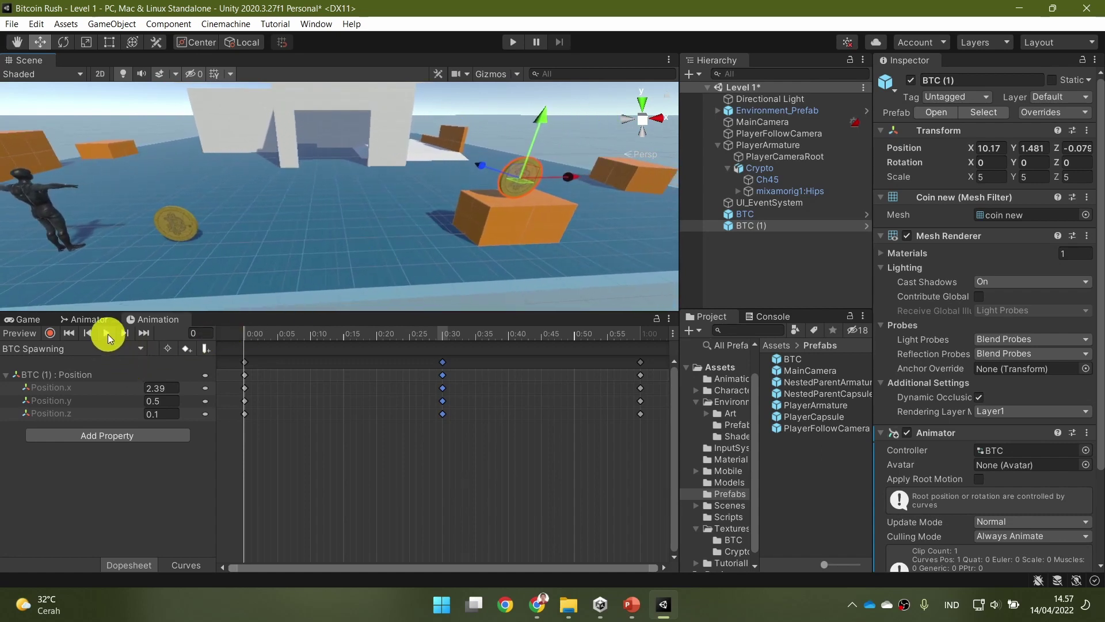
pyautogui.click(107, 333)
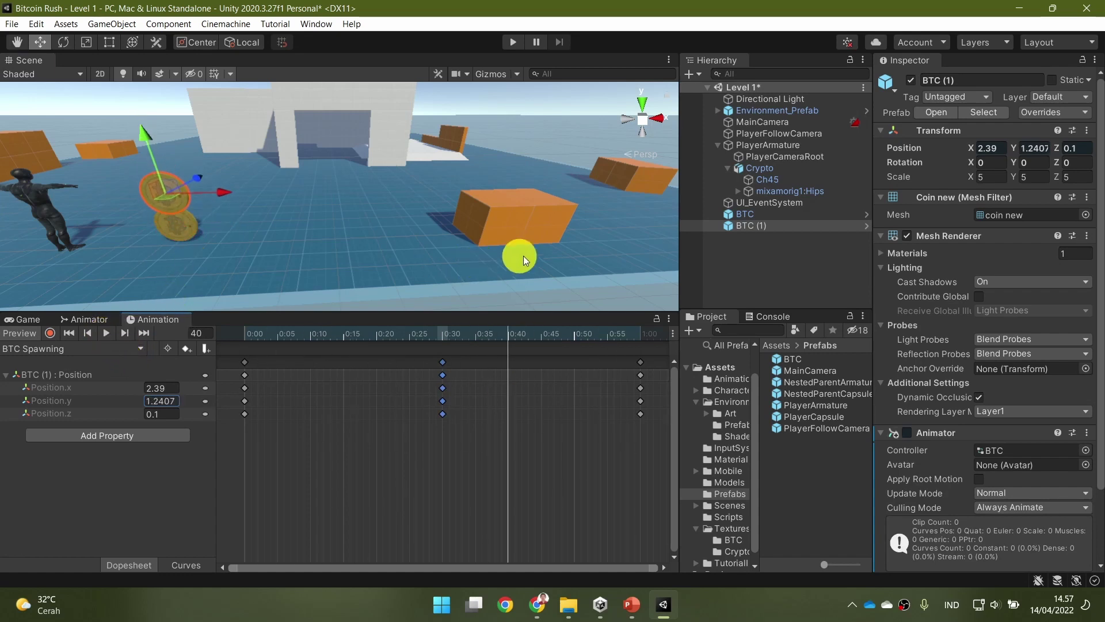
pyautogui.click(511, 41)
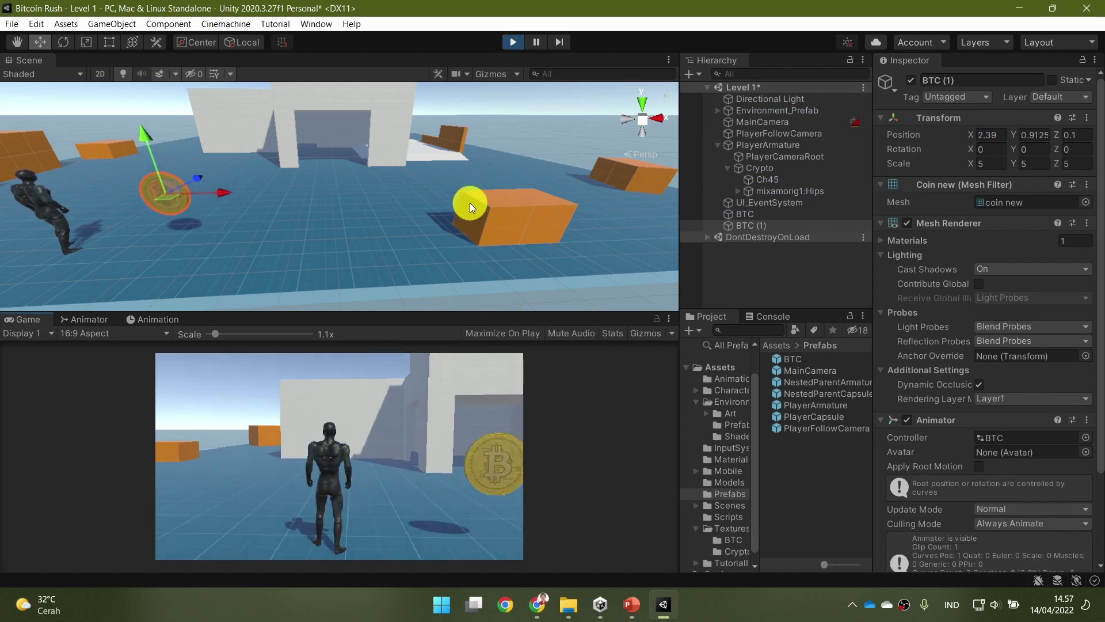
pyautogui.click(513, 41)
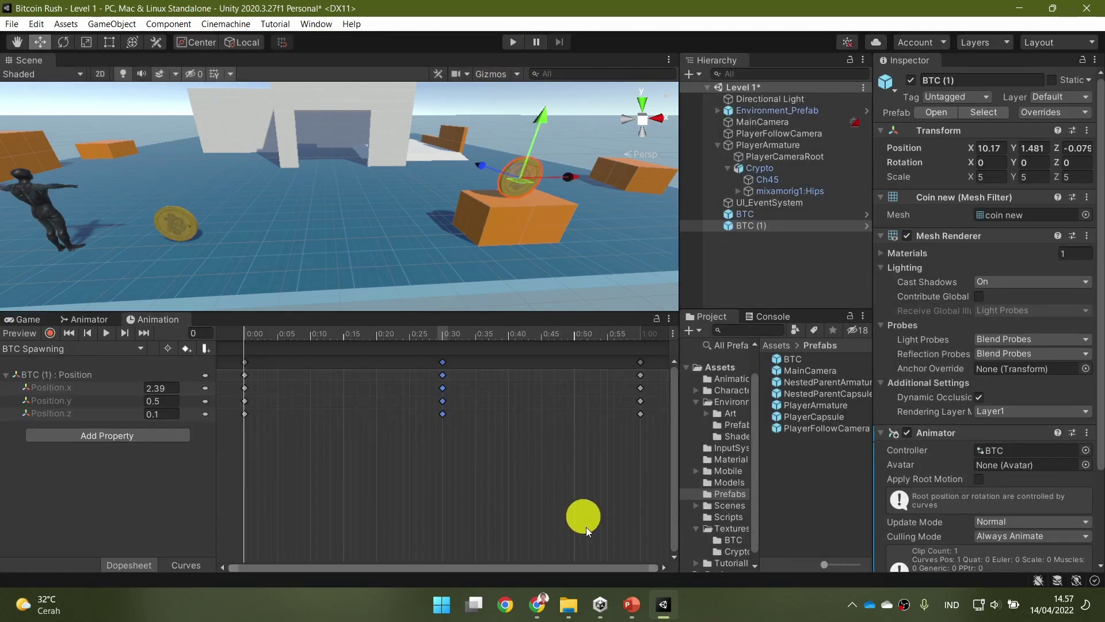
# Step: Switch to the PowerPoint slideshow and read the explanation of how the animation clip affects a duplicated coin's position
pyautogui.click(631, 602)
pyautogui.click(586, 472)
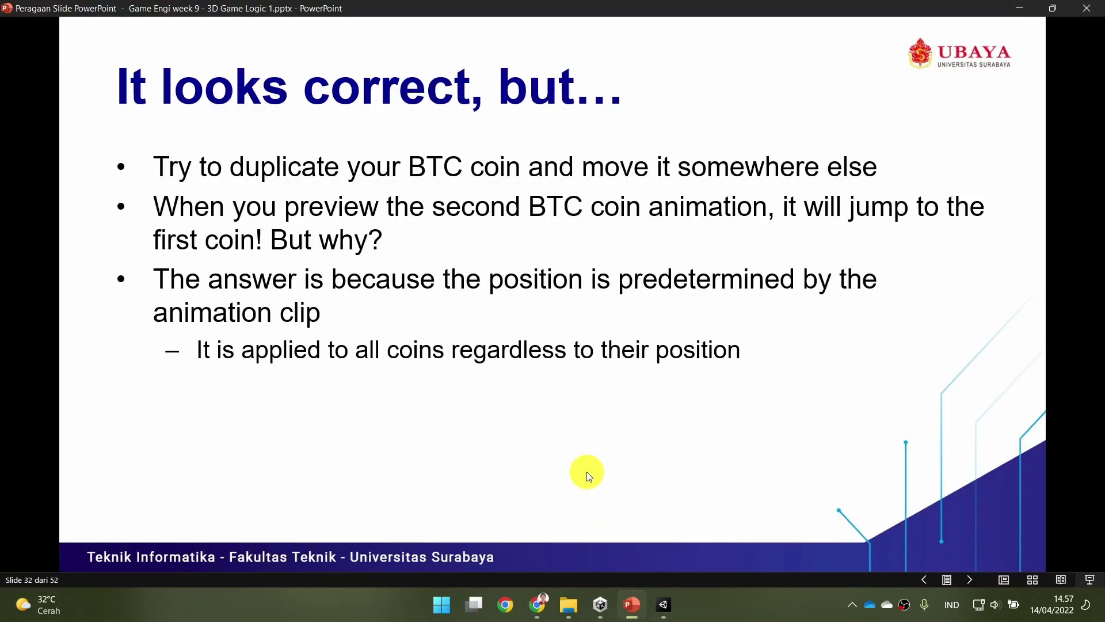
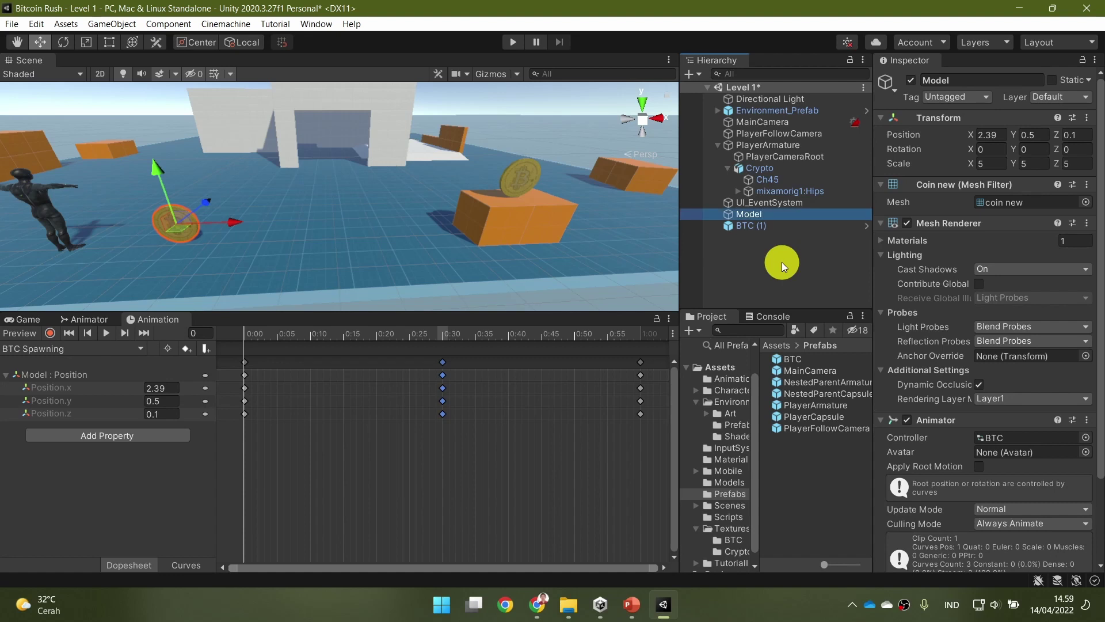
# Step: Create an empty game object in the Level 1 scene and name it BTC
pyautogui.click(691, 74)
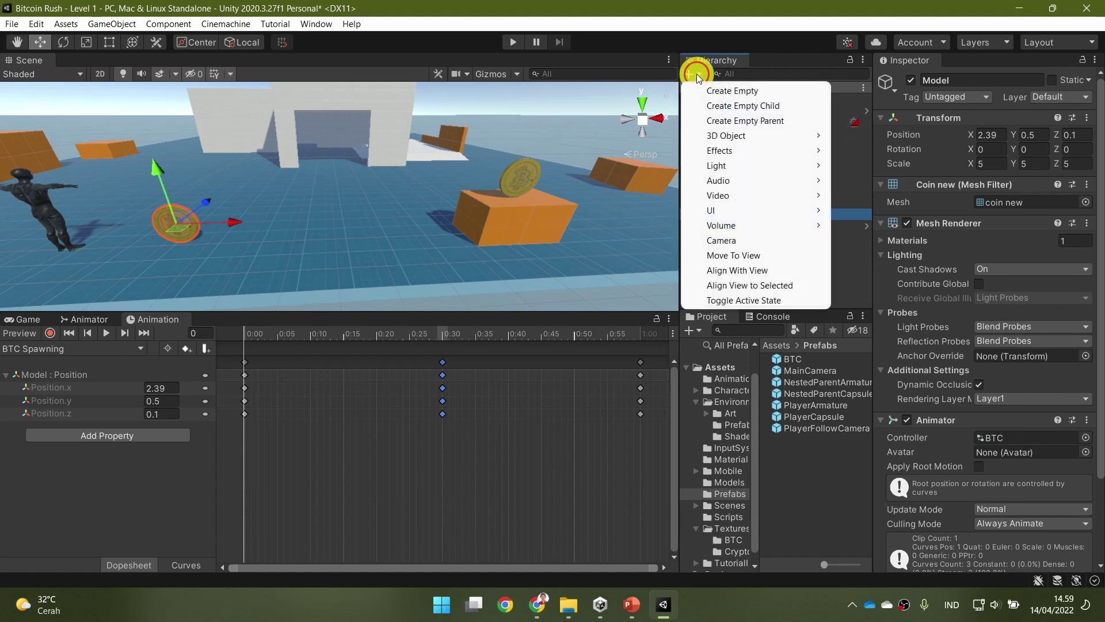
pyautogui.click(721, 92)
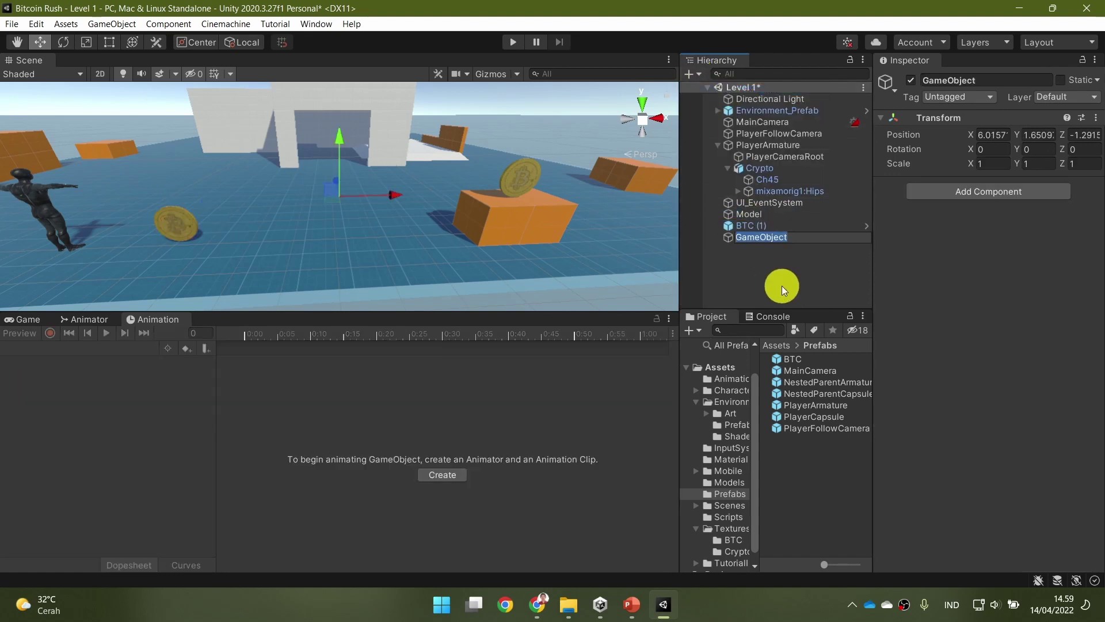
pyautogui.write('BTC')
pyautogui.press('Return')
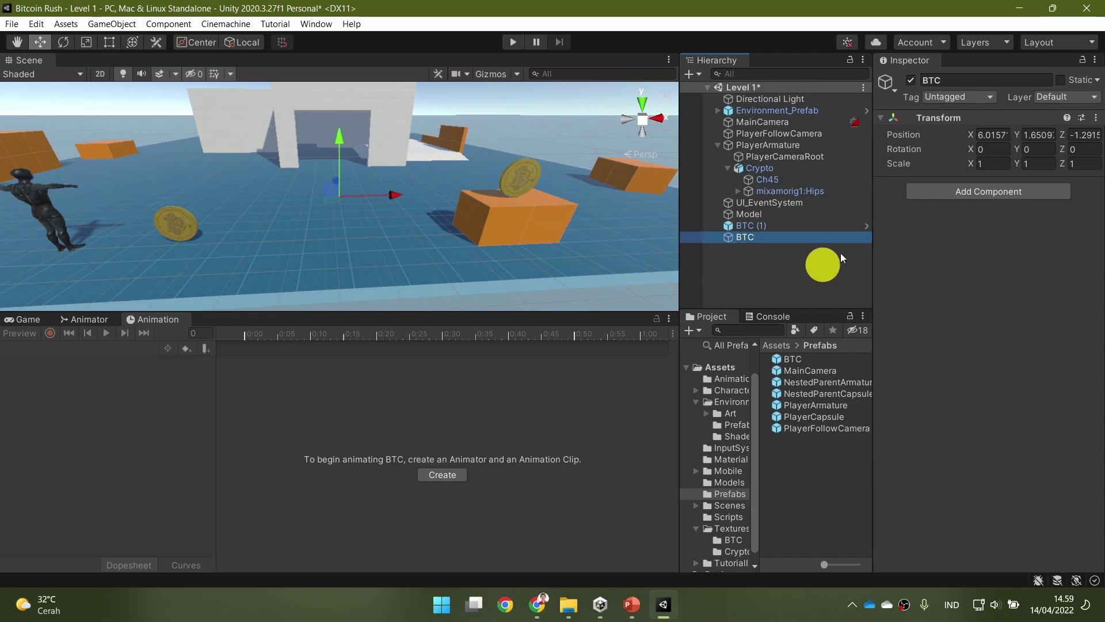
# Step: Set the empty BTC object's position to X 0, Y 0.5, Z 0
pyautogui.click(992, 135)
pyautogui.write('0')
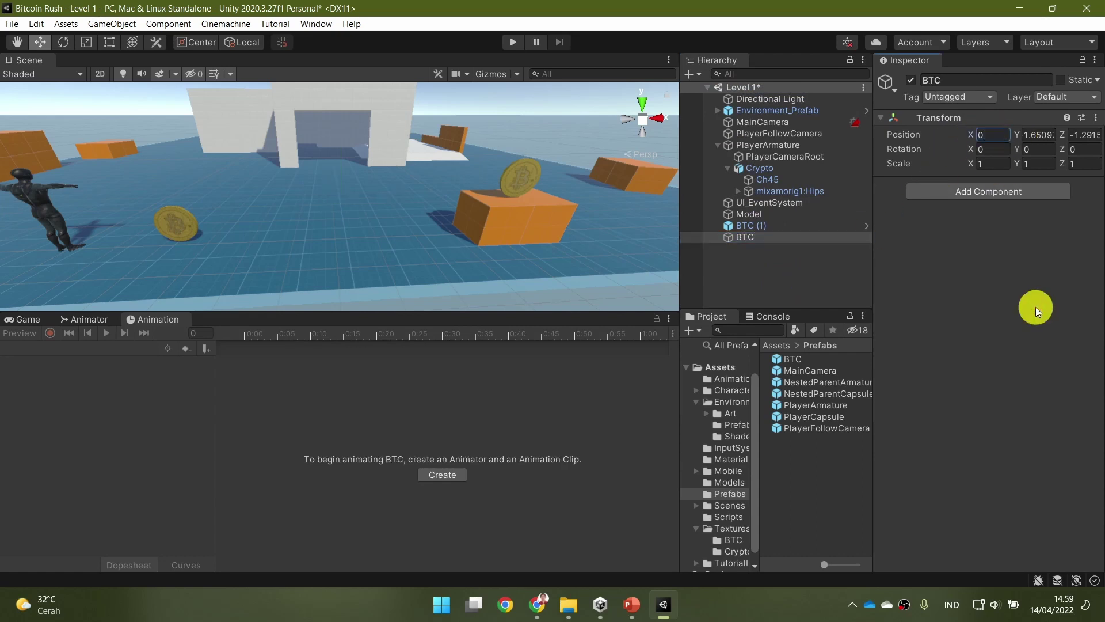
pyautogui.press('Tab')
pyautogui.write('0')
pyautogui.press('Tab')
pyautogui.write('0')
pyautogui.hotkey('shift', 'Tab')
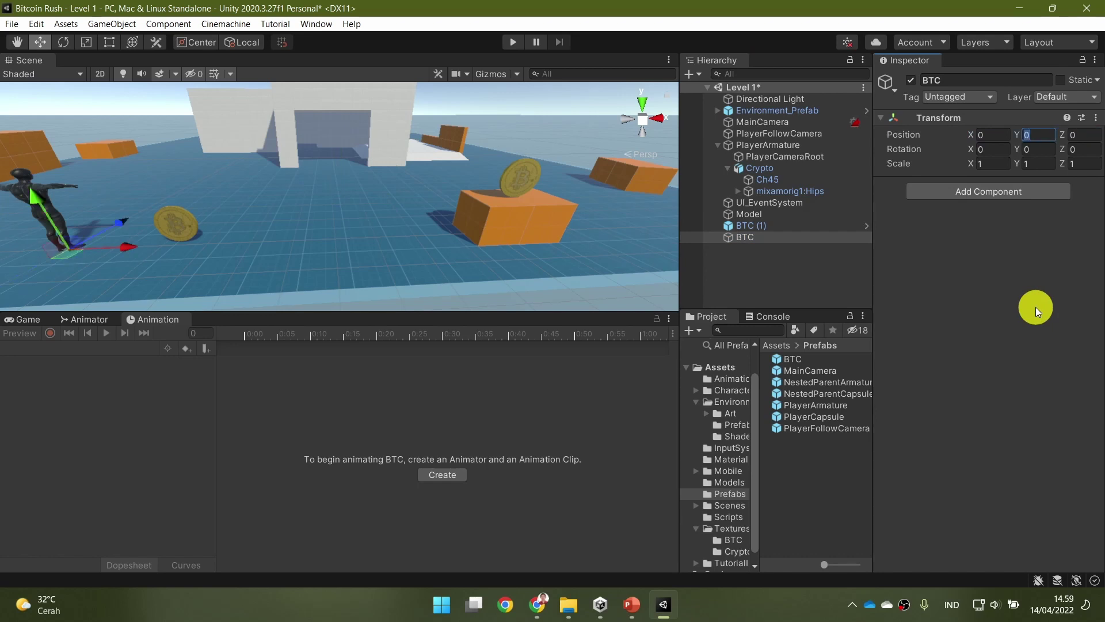
pyautogui.write('0.5')
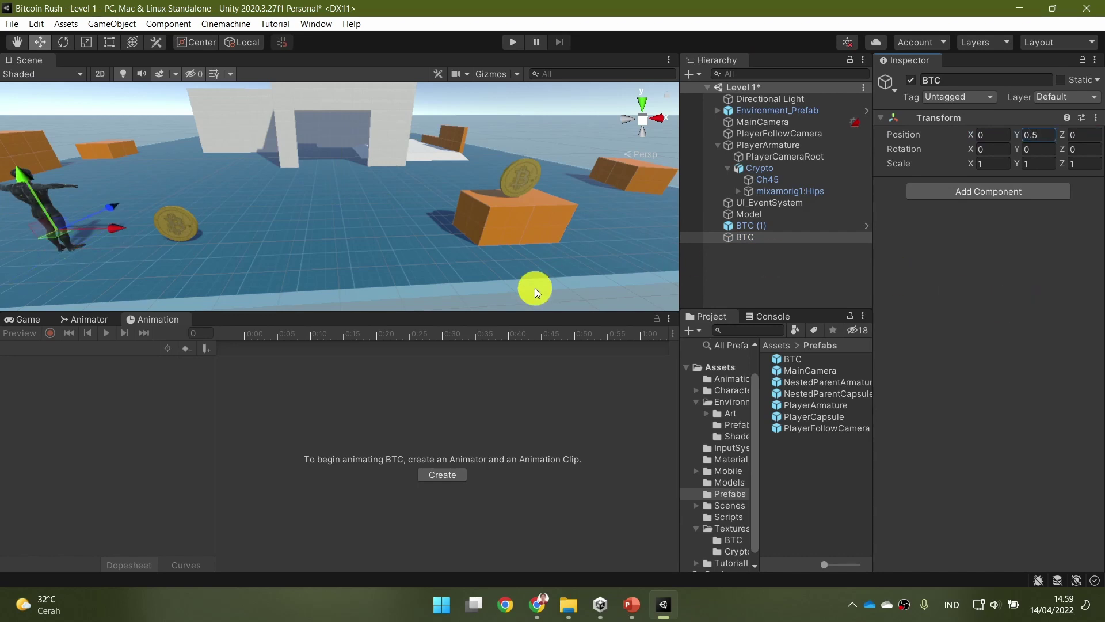
# Step: Make the Model coin a child of the BTC object and reset its local position to 0, 0, 0
pyautogui.click(777, 215)
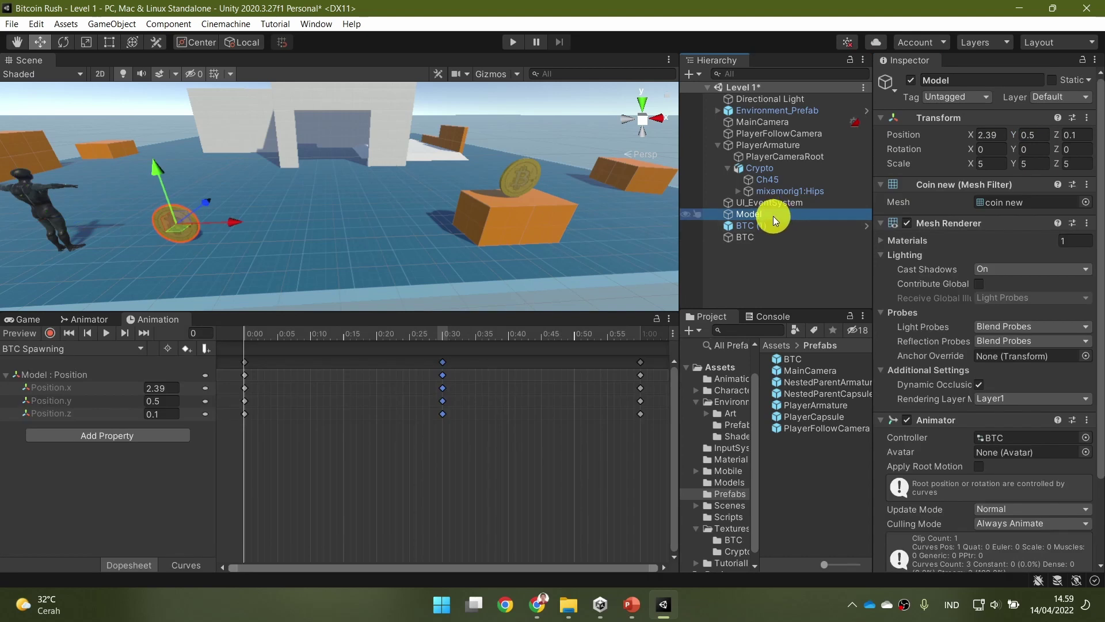
pyautogui.moveTo(773, 216); pyautogui.dragTo(751, 227)
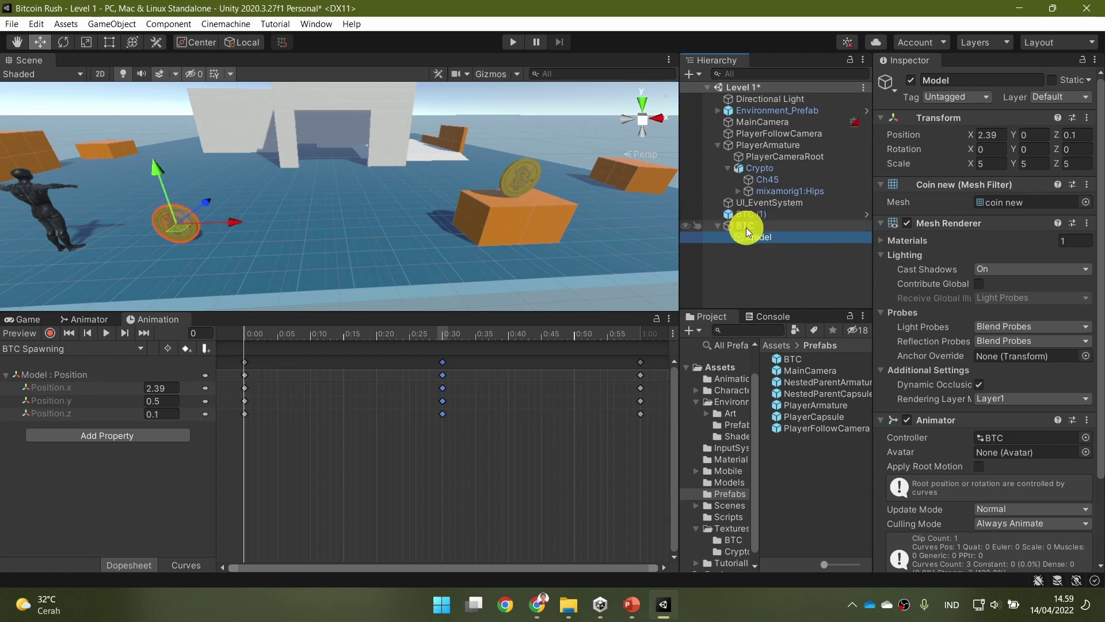
pyautogui.click(990, 135)
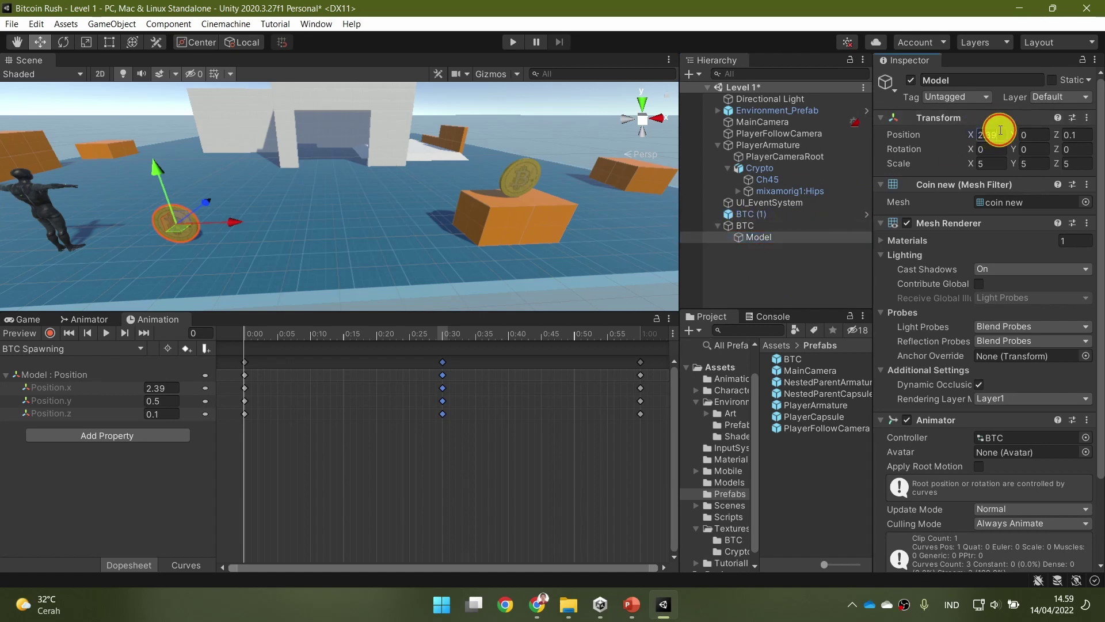
pyautogui.write('0')
pyautogui.press('Tab')
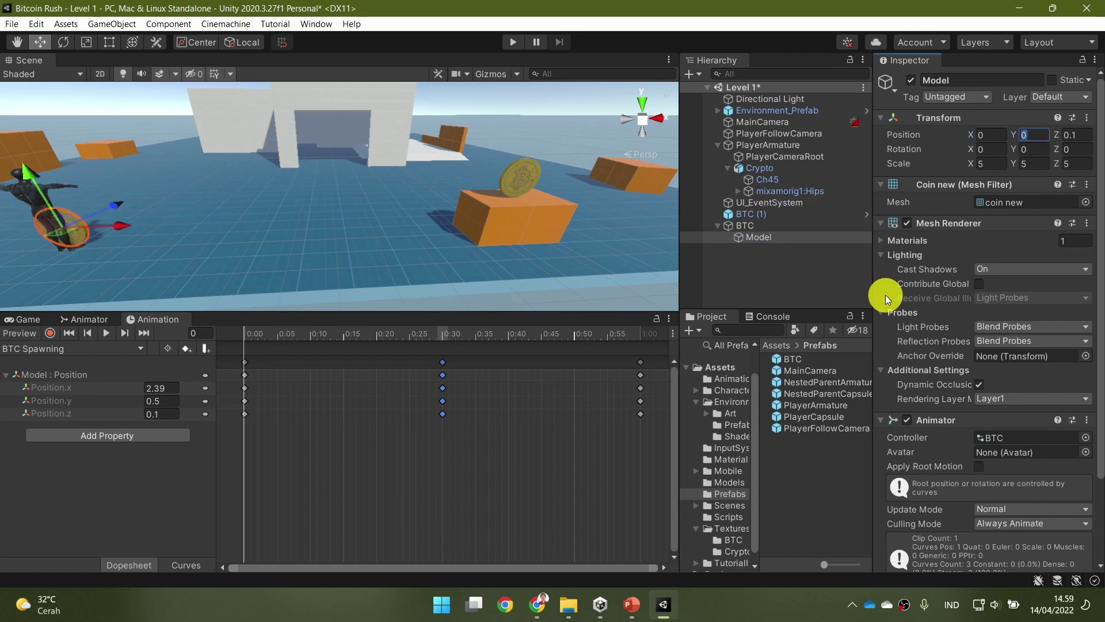
pyautogui.press('Tab')
pyautogui.write('0')
pyautogui.hotkey('shift', 'Tab')
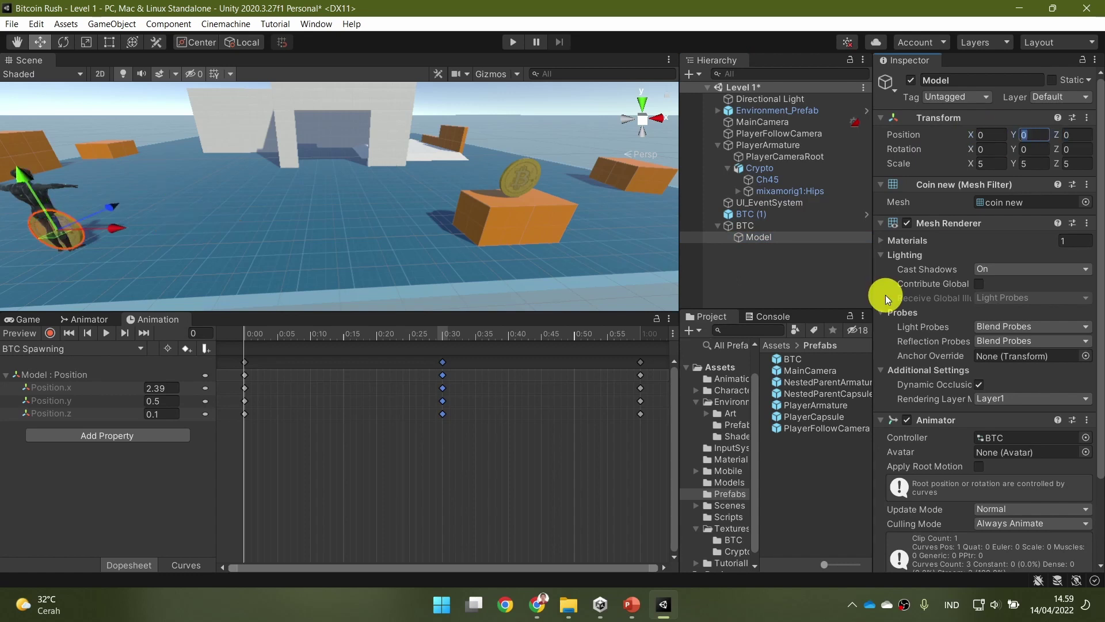
# Step: Compare the BTC parent with its Model child, and check the BTC Prefab instructions in the PowerPoint slideshow before returning to Unity
pyautogui.click(777, 225)
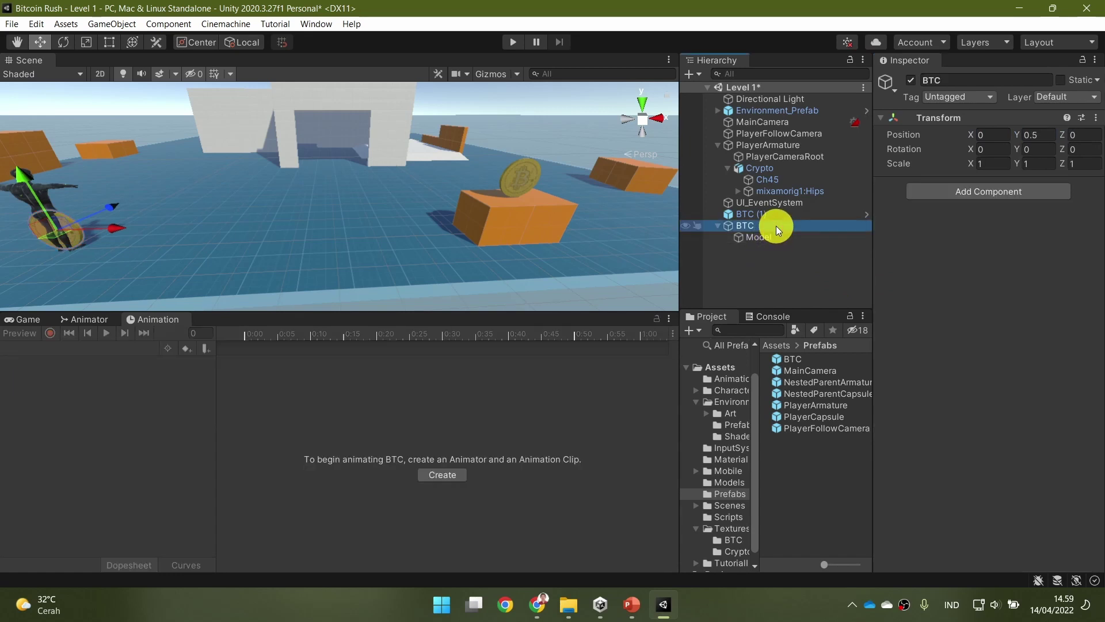
pyautogui.click(781, 236)
pyautogui.click(780, 226)
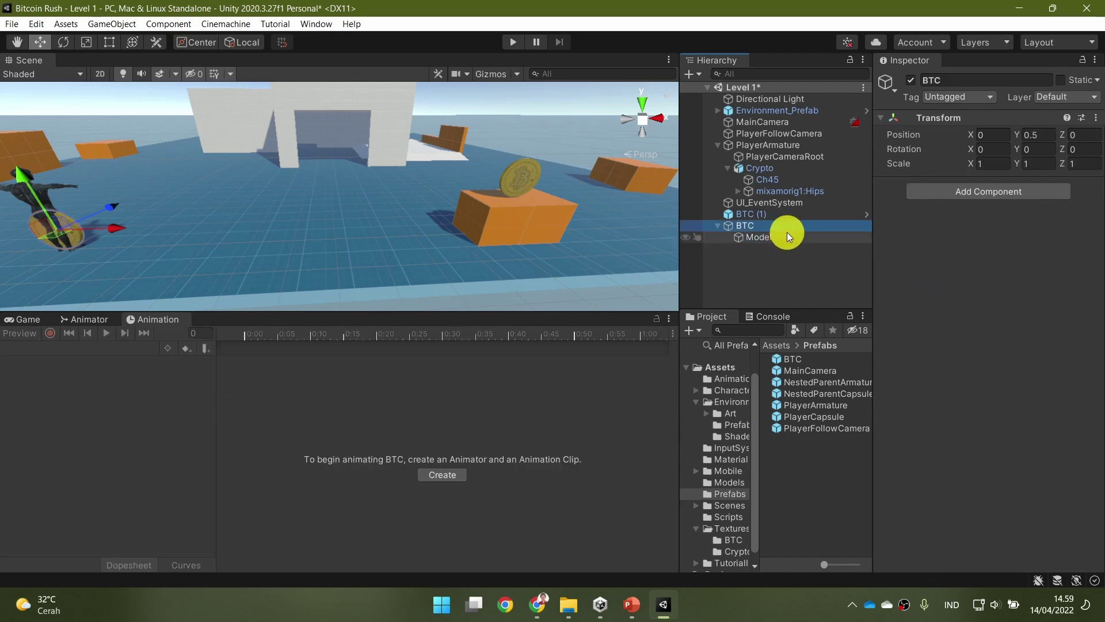
pyautogui.click(788, 236)
pyautogui.click(788, 228)
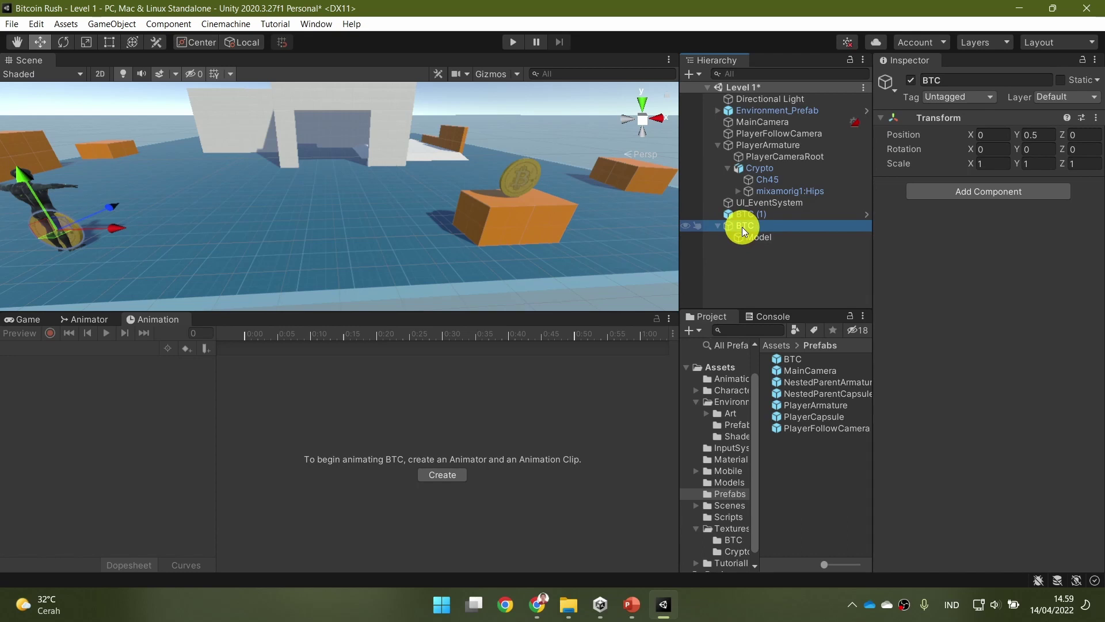
pyautogui.click(779, 239)
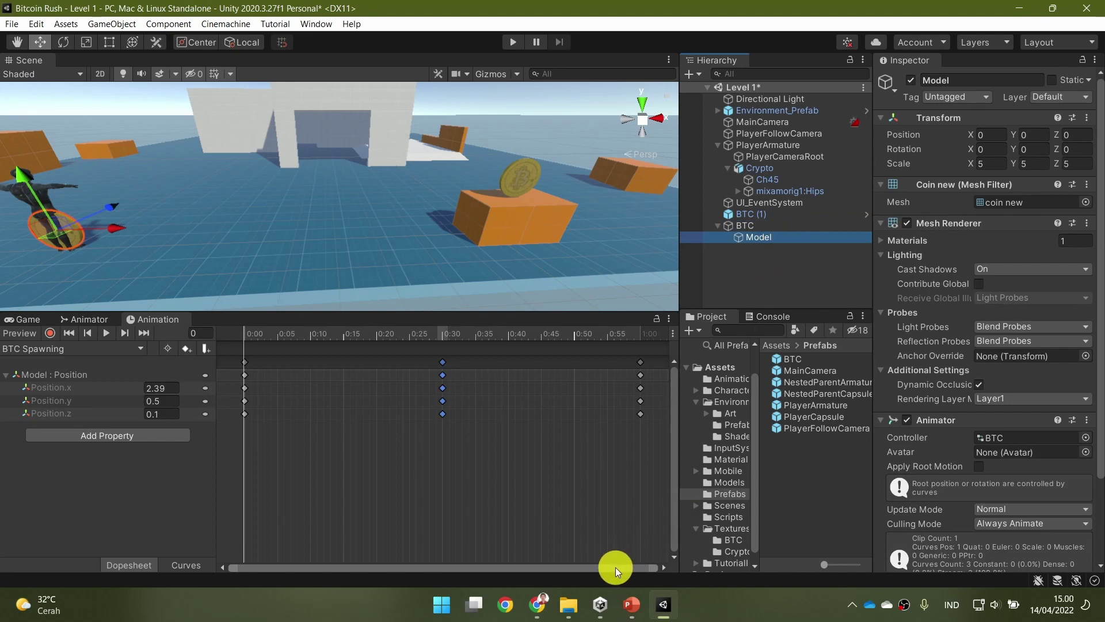
pyautogui.click(632, 604)
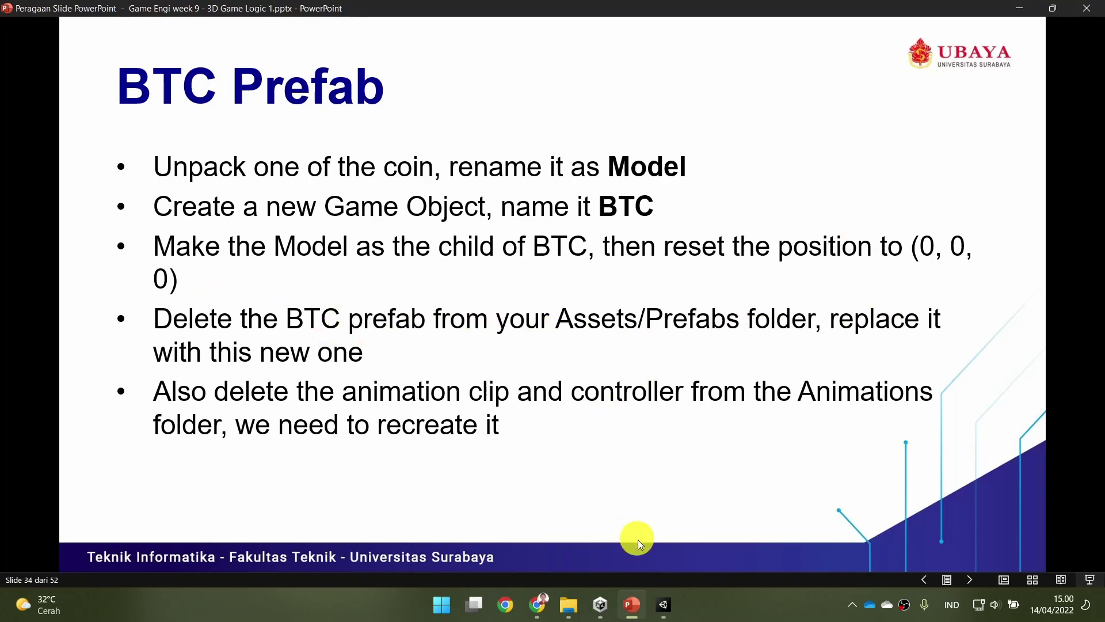
pyautogui.click(663, 605)
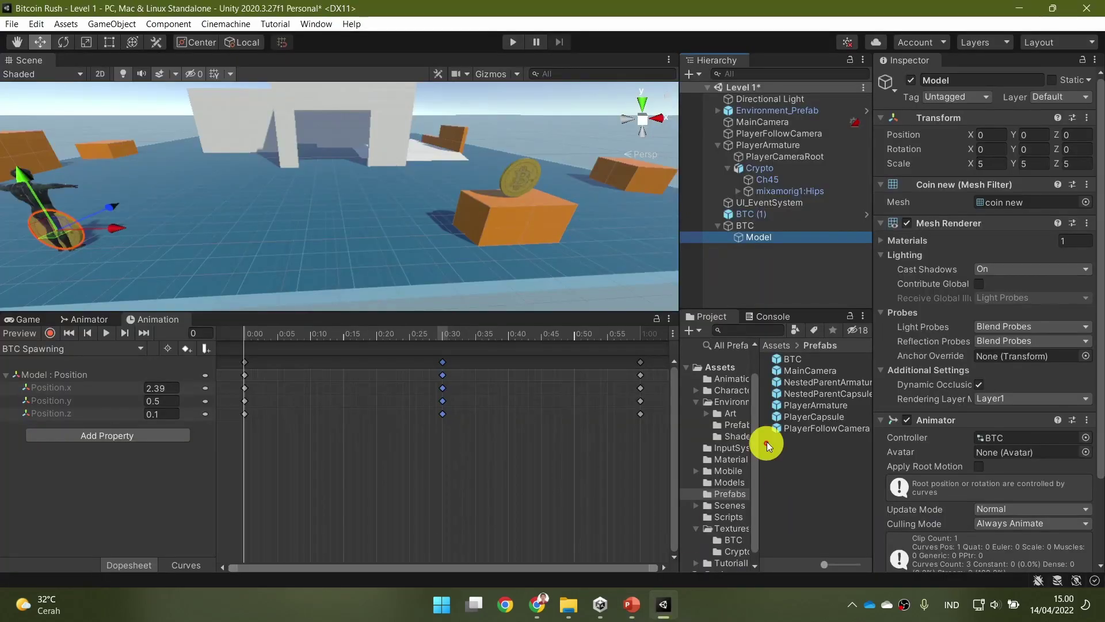
# Step: Delete the old BTC prefab from the Prefabs folder and its remaining BTC (1) instance from the scene
pyautogui.click(789, 360)
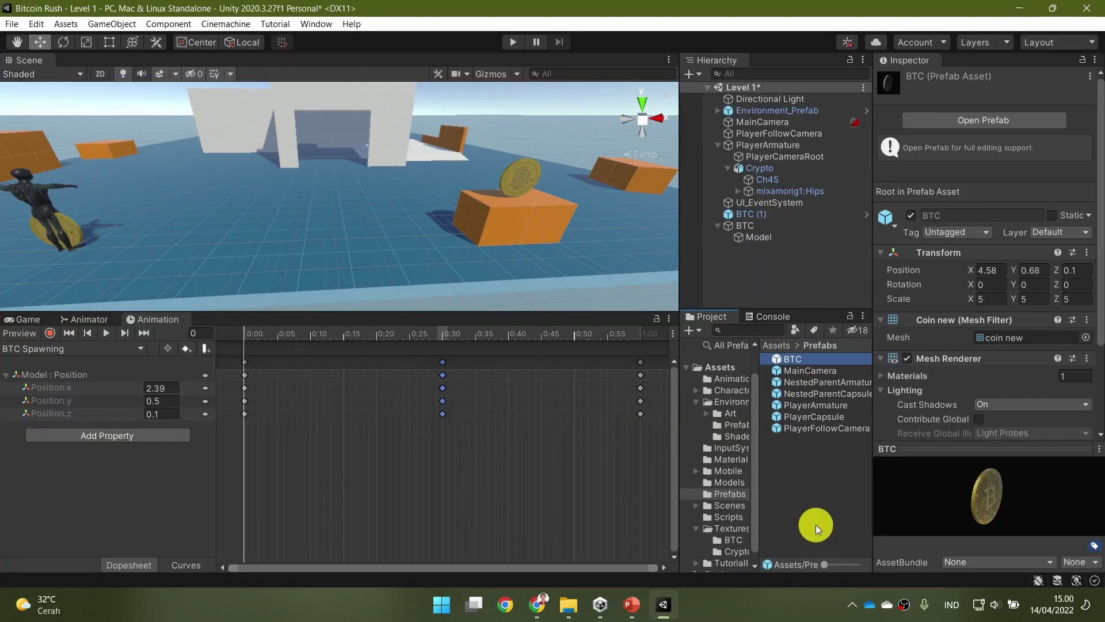
pyautogui.press('Delete')
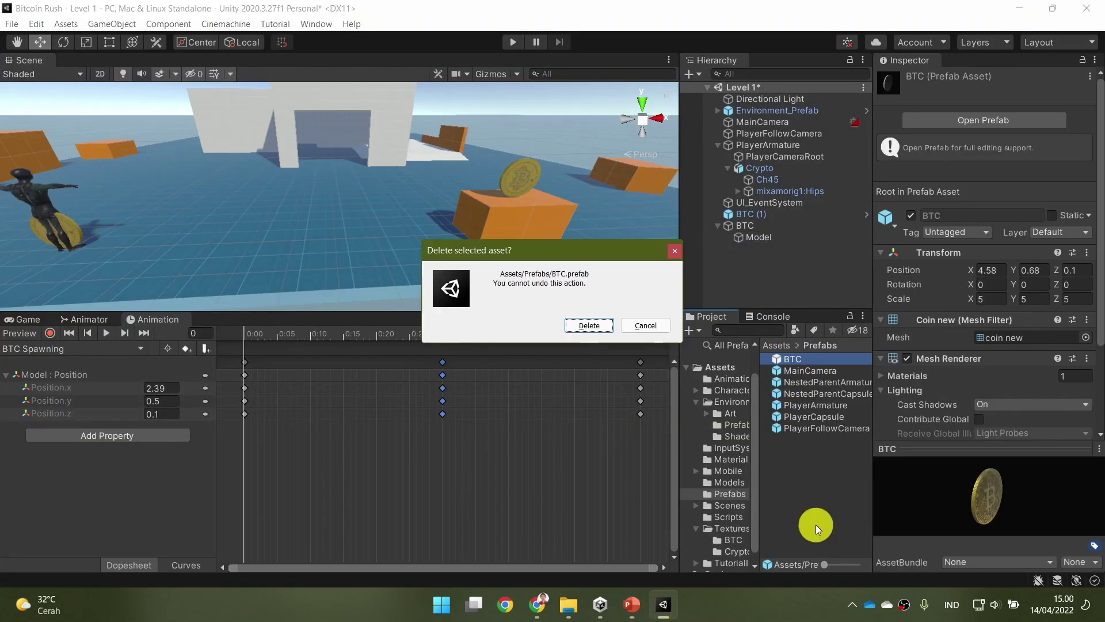
pyautogui.click(591, 326)
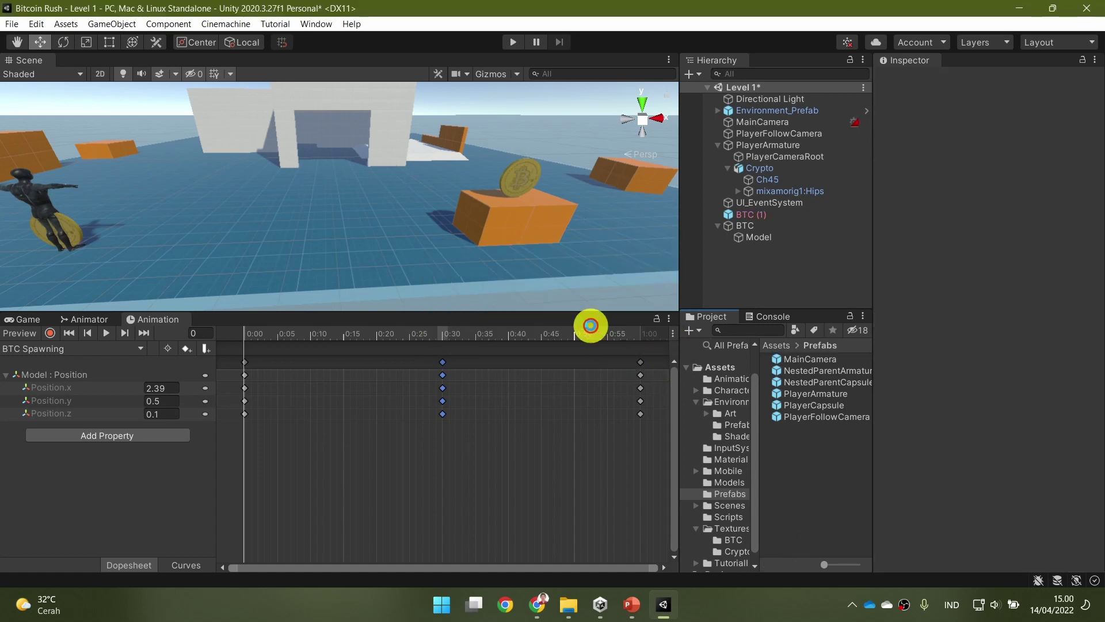
pyautogui.click(775, 214)
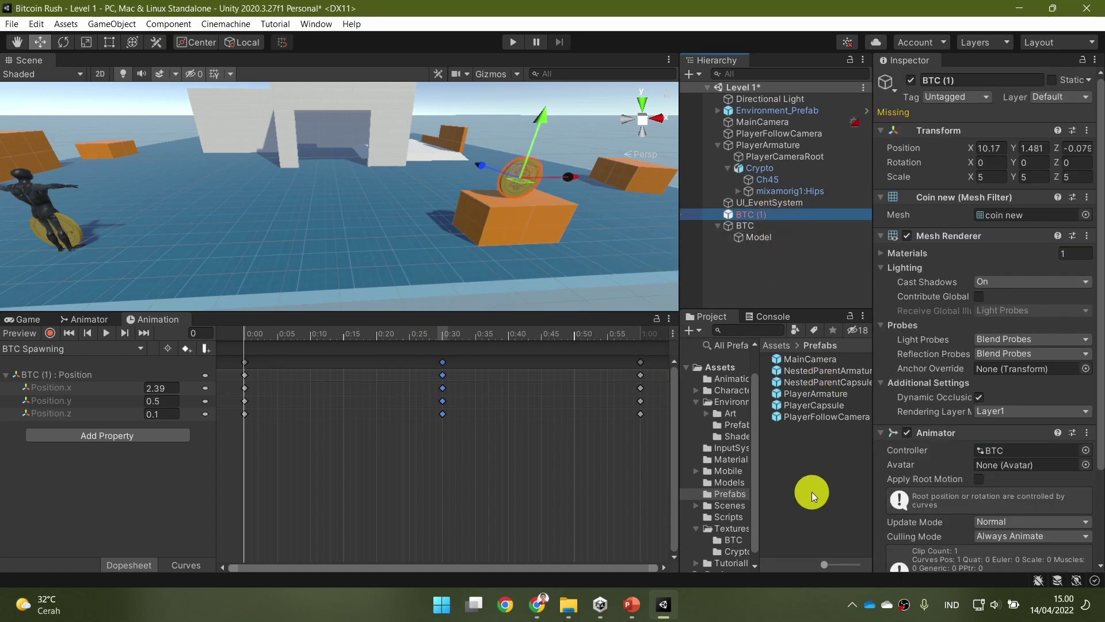
pyautogui.press('Delete')
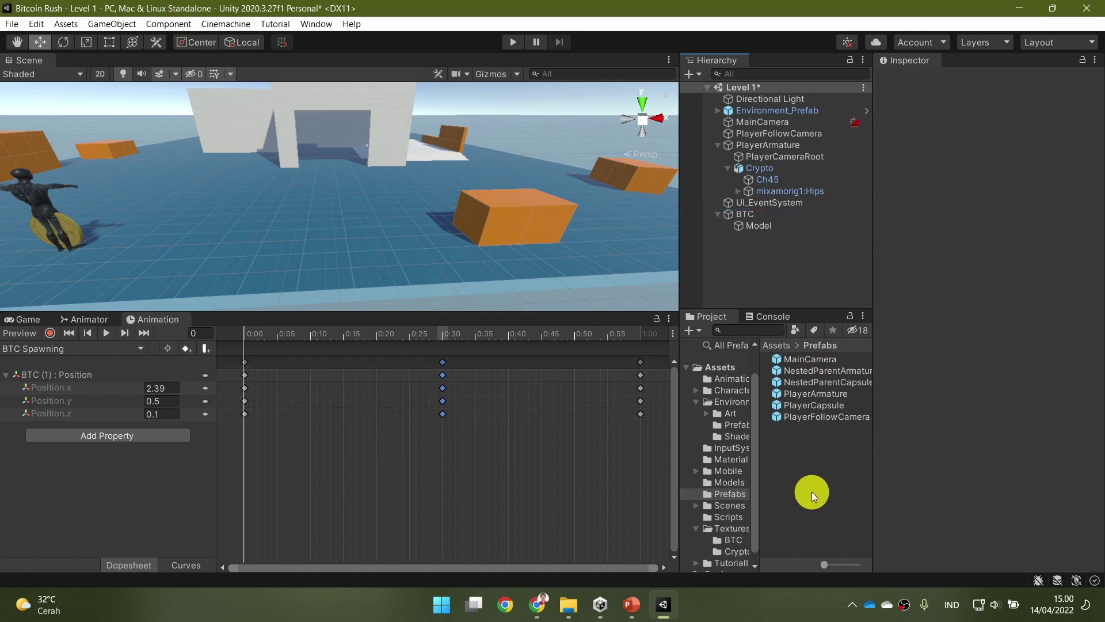
# Step: Save the BTC object with its Model child as a new prefab in the Prefabs folder
pyautogui.click(749, 214)
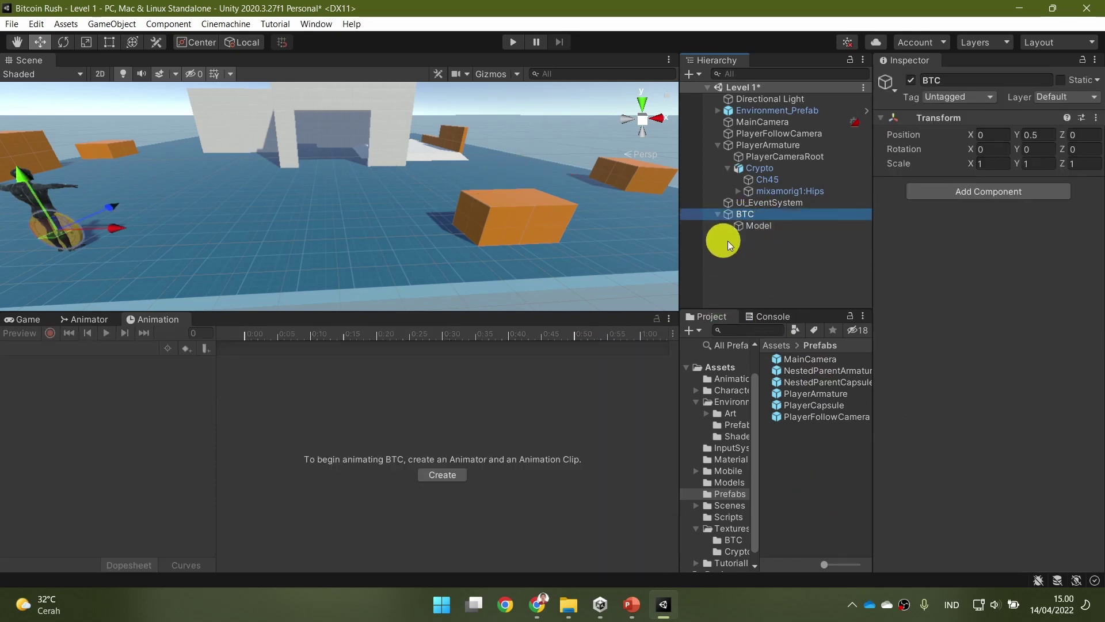
pyautogui.moveTo(749, 213); pyautogui.dragTo(814, 471)
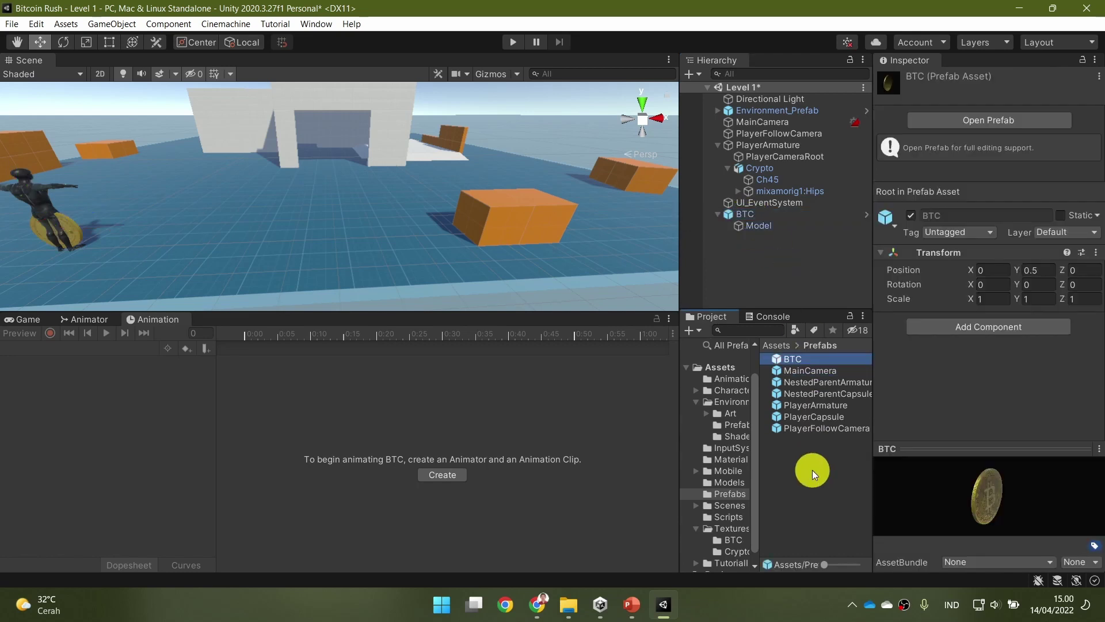
# Step: Delete the BTC Spawning clip and the BTC animator controller from the Animations folder
pyautogui.click(727, 379)
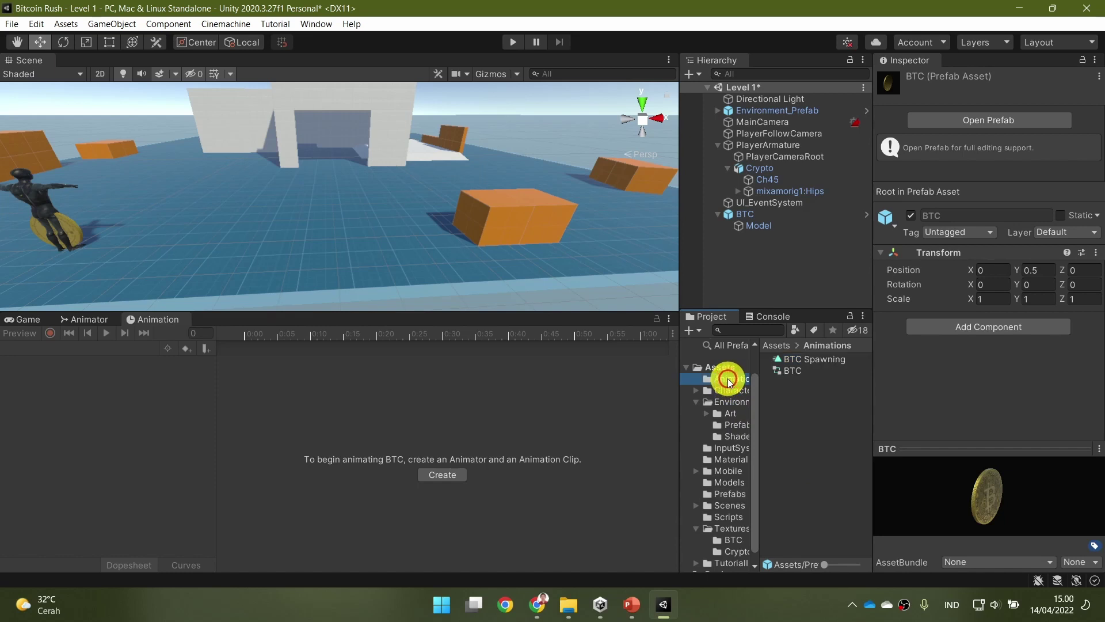
pyautogui.click(803, 406)
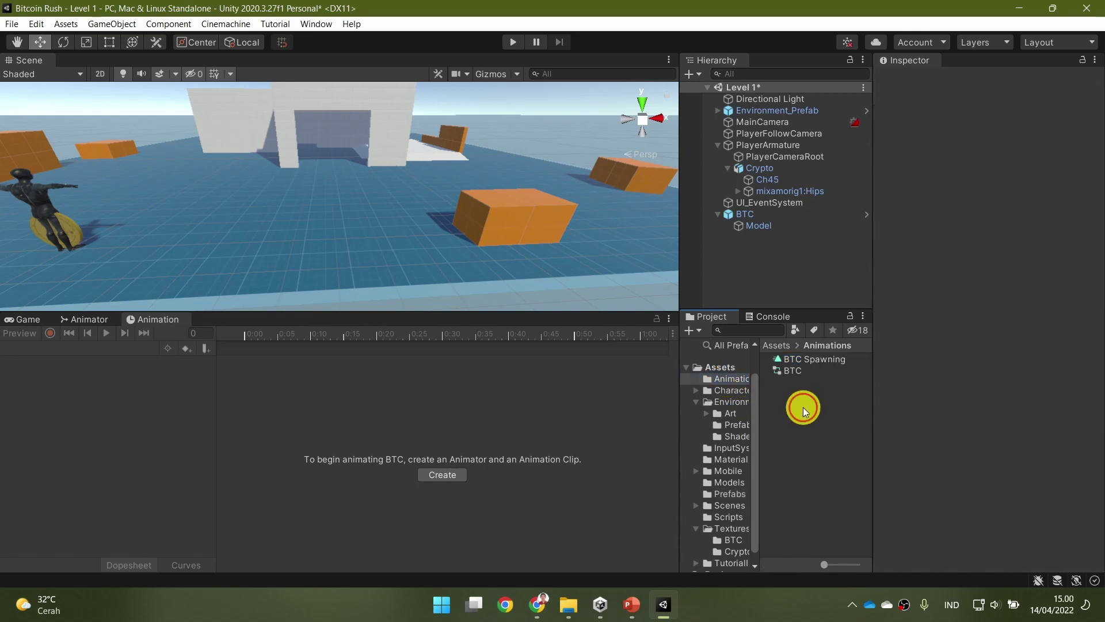
pyautogui.click(803, 360)
pyautogui.keyDown('shift'); pyautogui.click(795, 374); pyautogui.keyUp('shift')
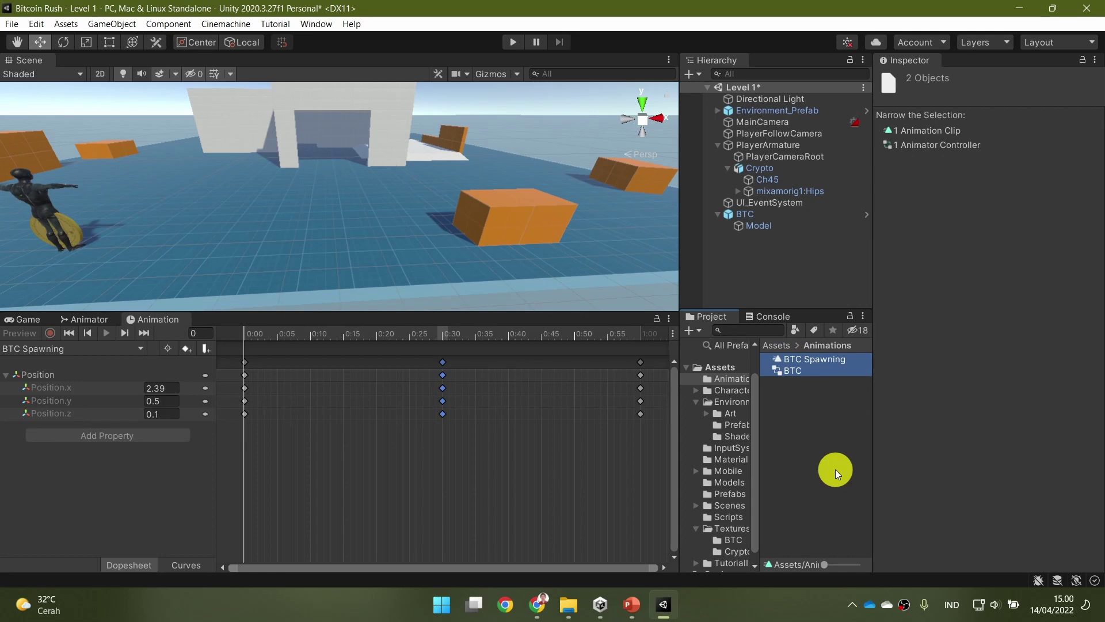
pyautogui.press('Delete')
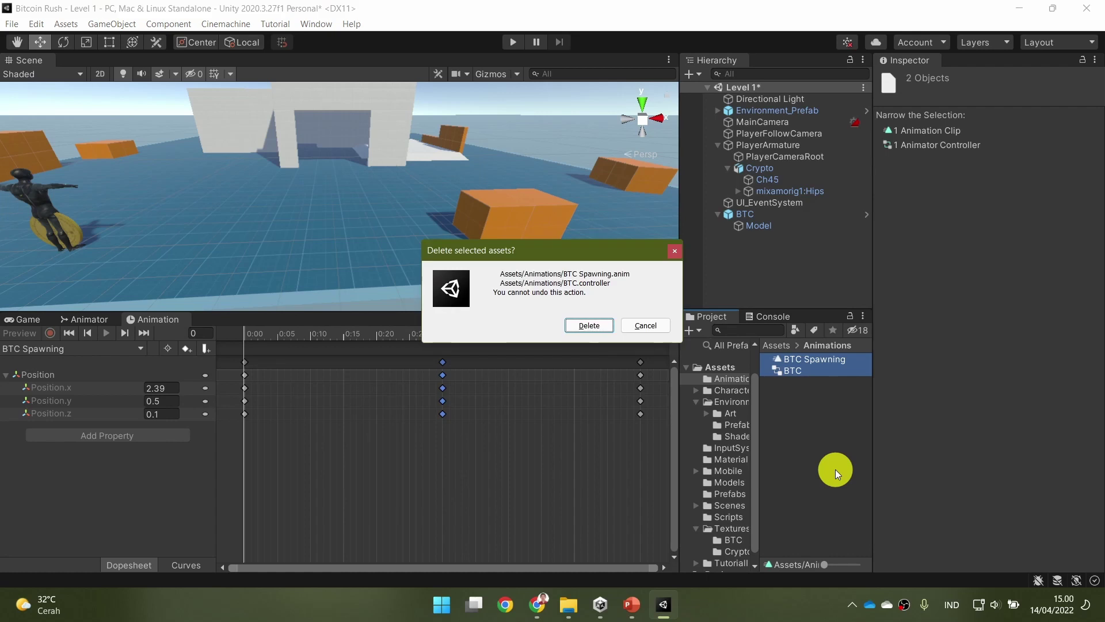
pyautogui.click(590, 326)
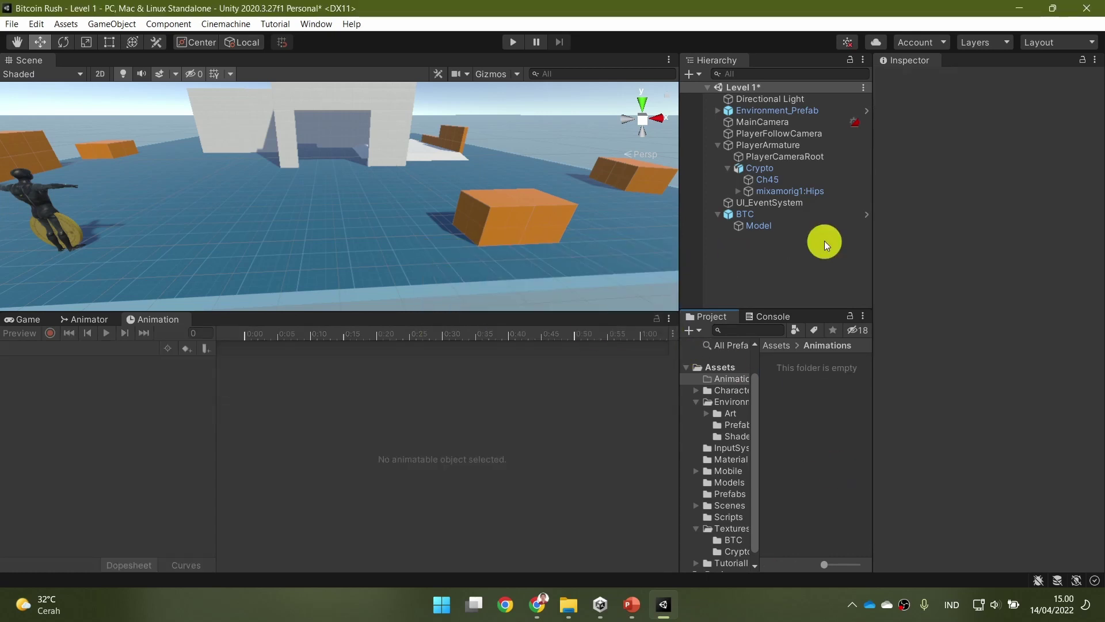
# Step: Create an Animator and an animation clip named BTC Spawning for the BTC parent object in the Animations folder
pyautogui.click(798, 214)
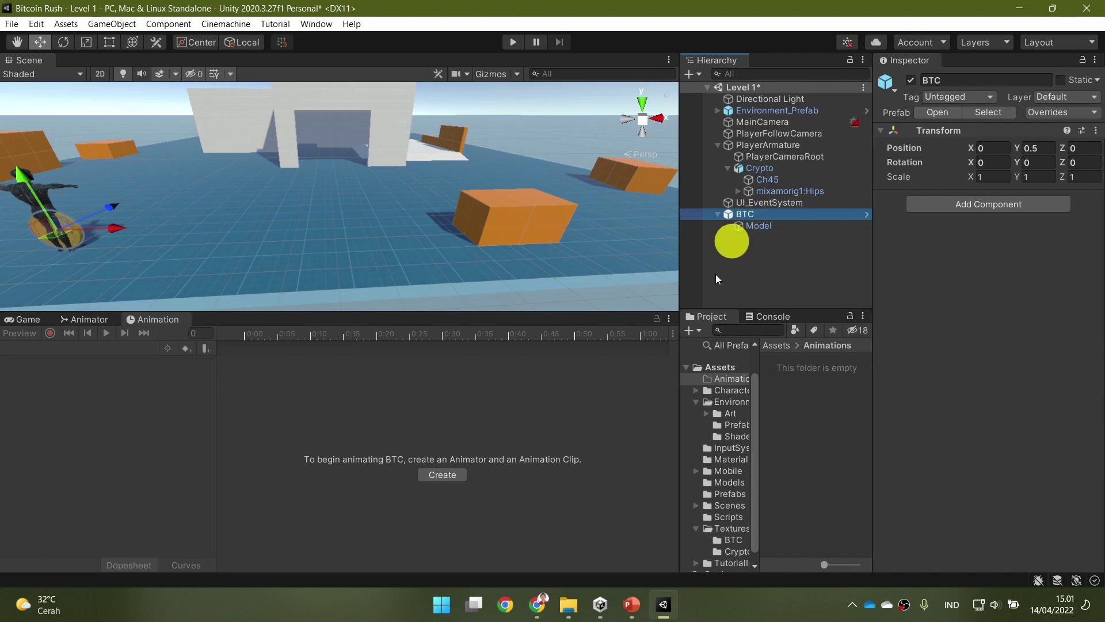
pyautogui.click(451, 477)
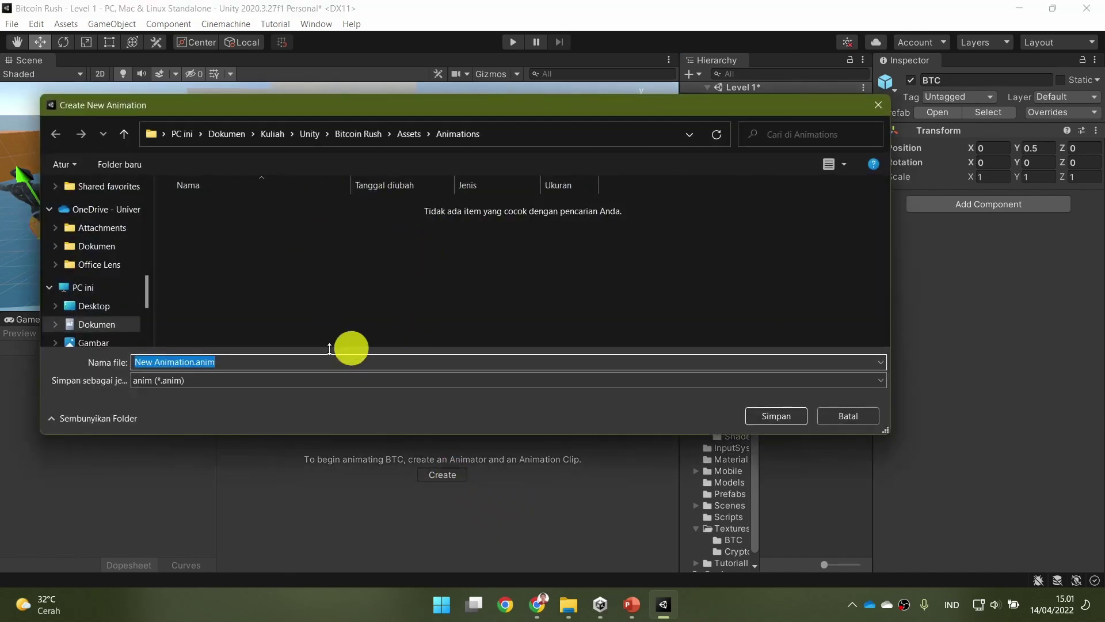
pyautogui.write('BT')
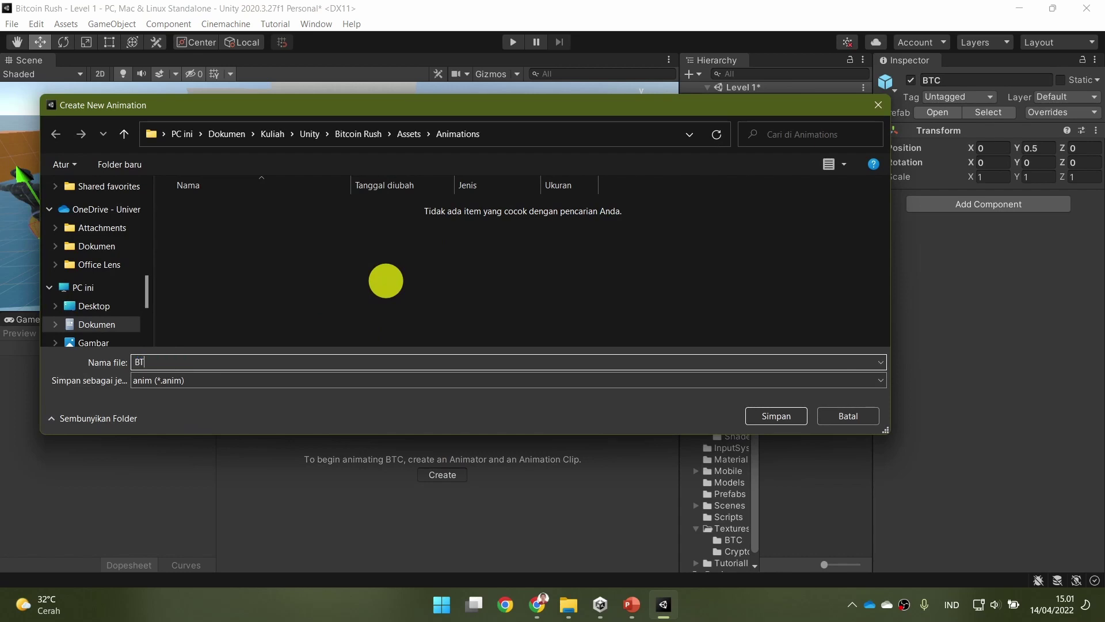
pyautogui.write('C Spawning')
pyautogui.press('Return')
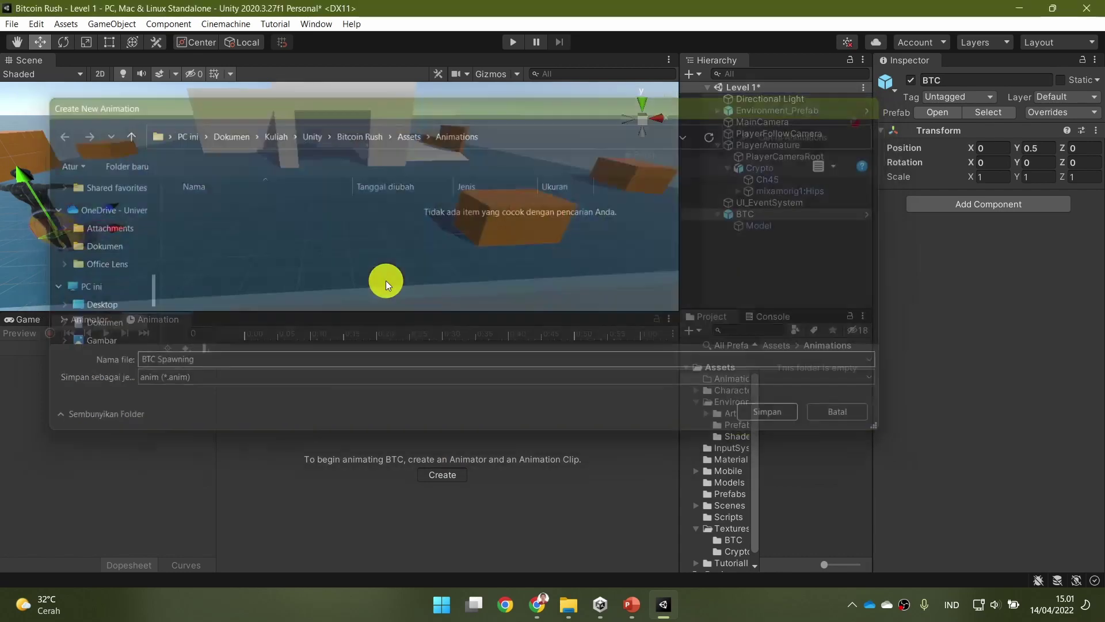
# Step: Add the Model child's Position property to the BTC Spawning clip
pyautogui.click(445, 337)
pyautogui.click(98, 372)
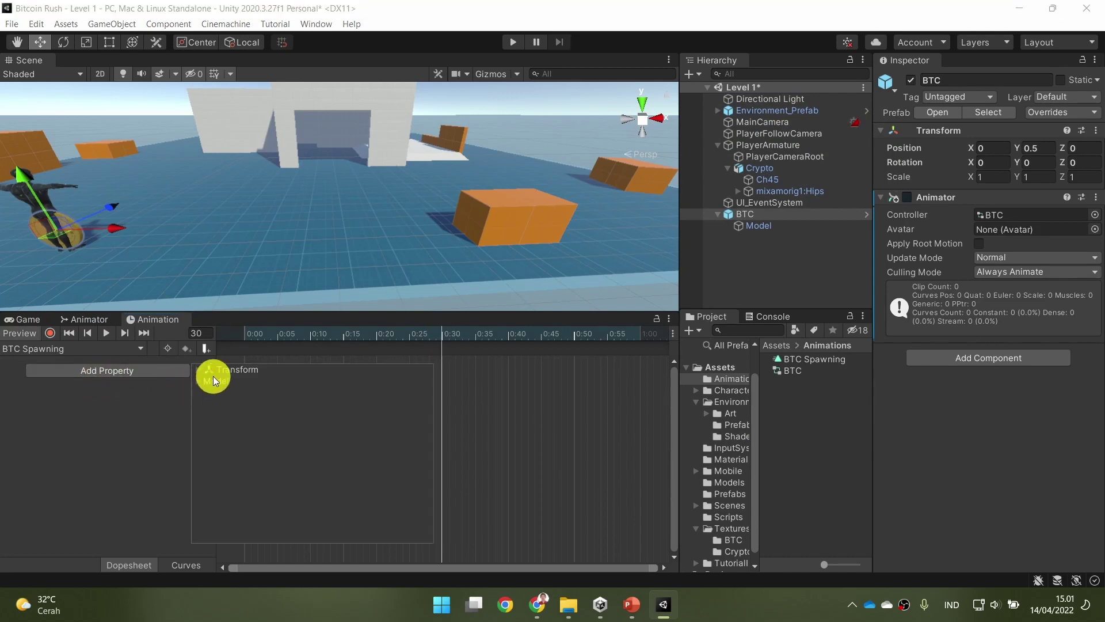
pyautogui.click(198, 383)
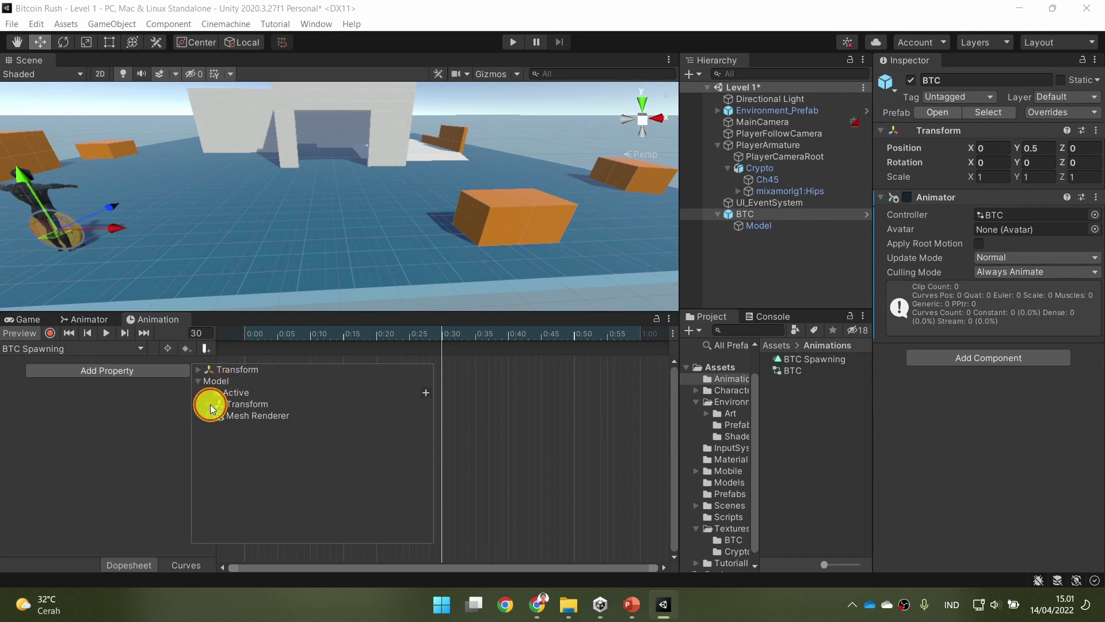
pyautogui.click(210, 405)
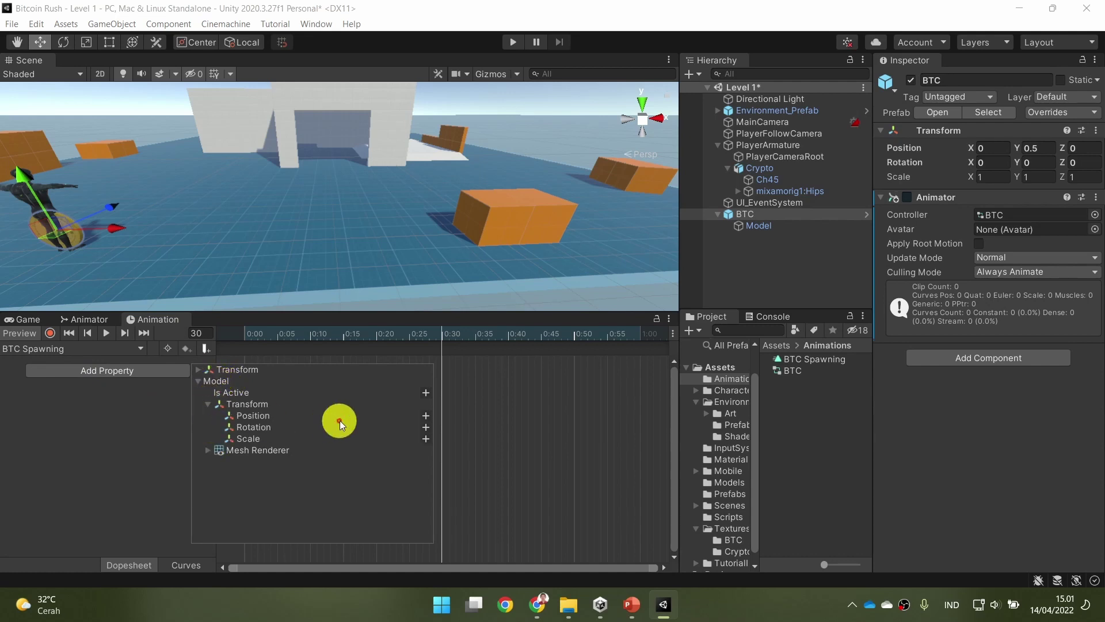
pyautogui.click(426, 415)
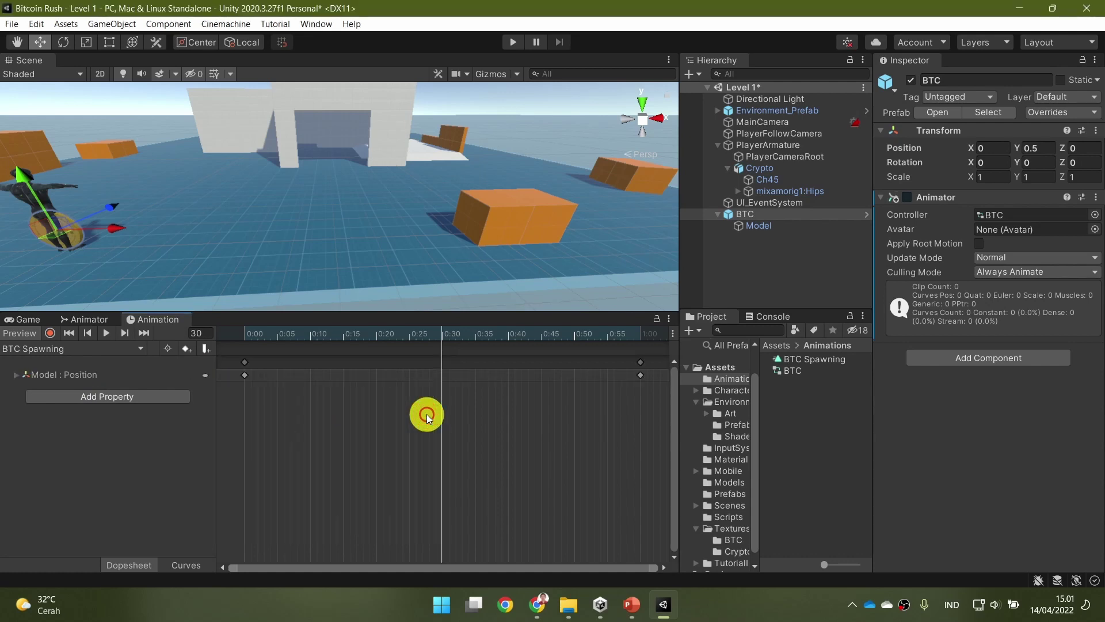
# Step: Add a Position keyframe at 0:30 in the BTC Spawning clip and set the Model's Position.y there to 1
pyautogui.click(14, 380)
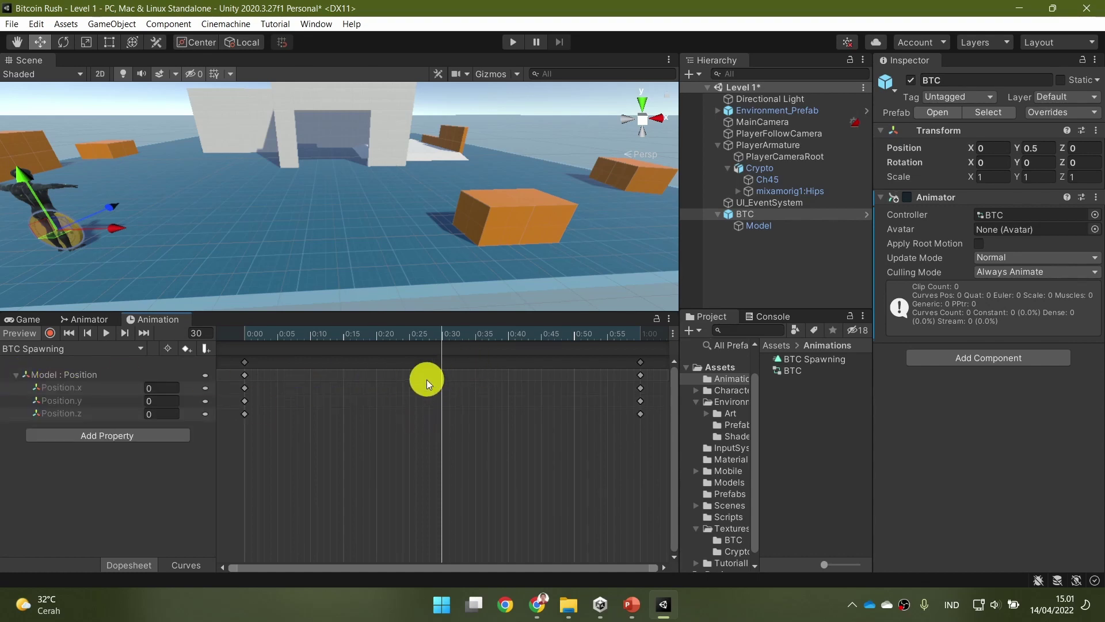
pyautogui.doubleClick(440, 362)
pyautogui.click(162, 400)
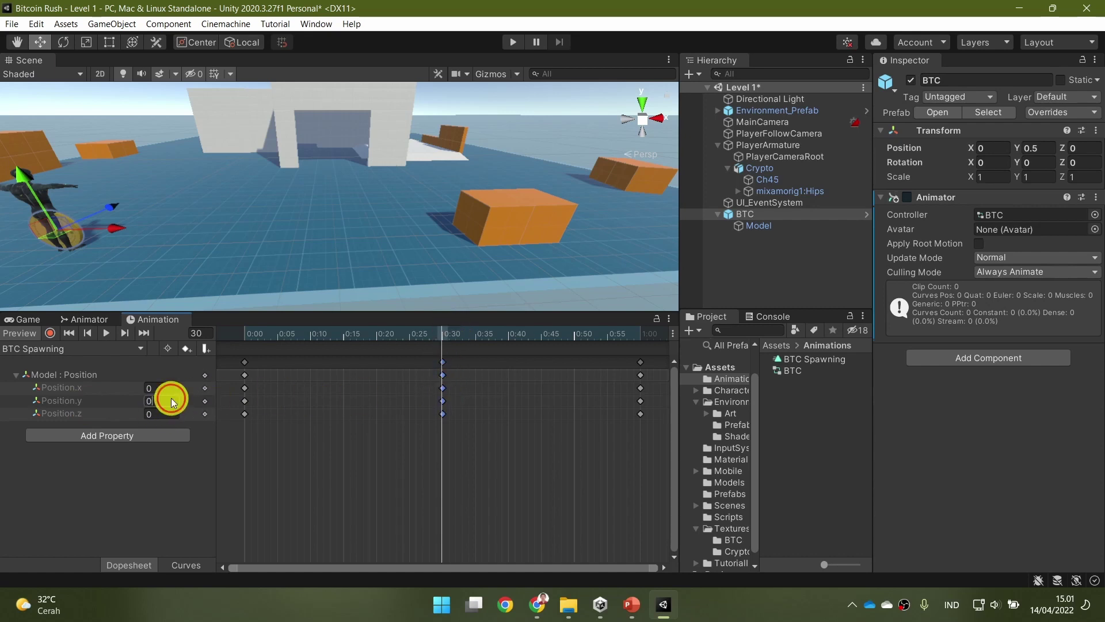
pyautogui.write('1')
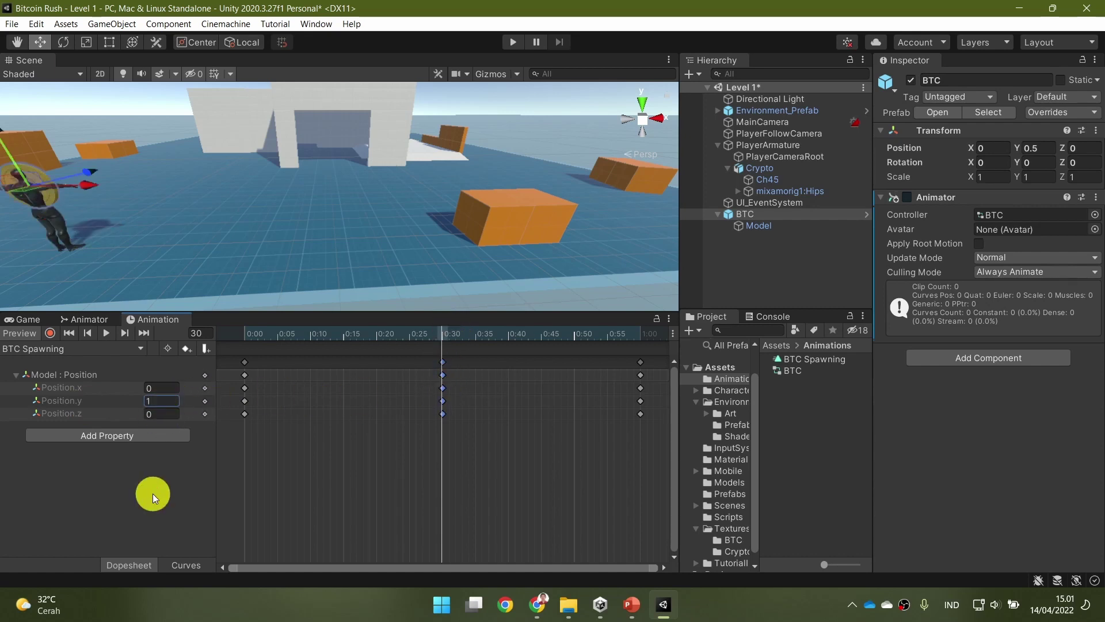
# Step: Move the BTC coin away from the player character along the X axis to about X 3.75
pyautogui.click(789, 206)
pyautogui.click(101, 167)
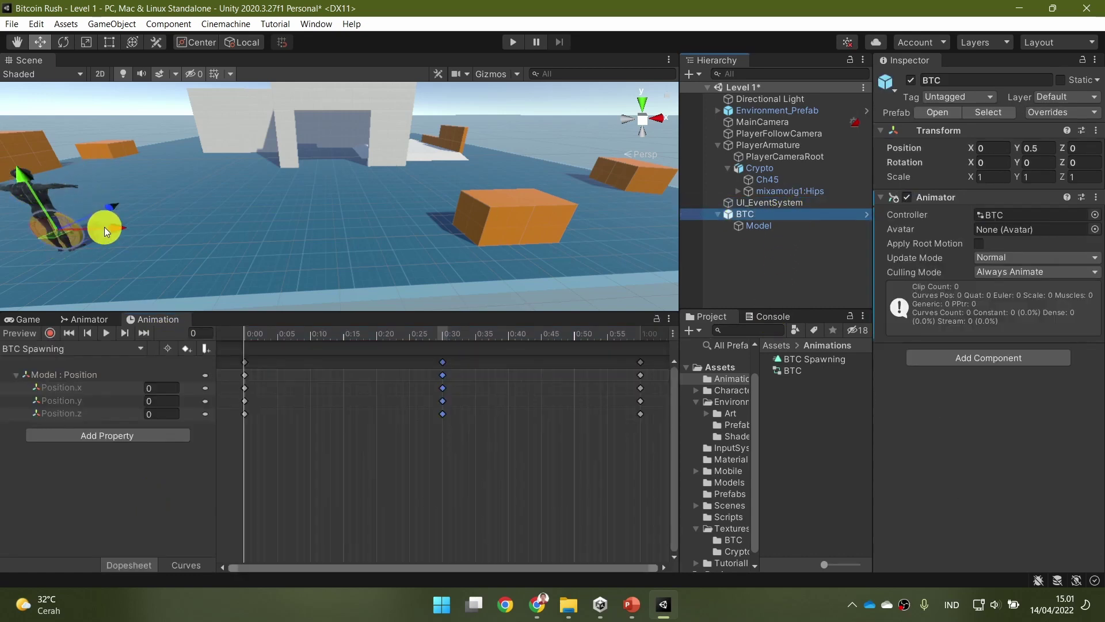
pyautogui.moveTo(120, 230); pyautogui.dragTo(295, 240)
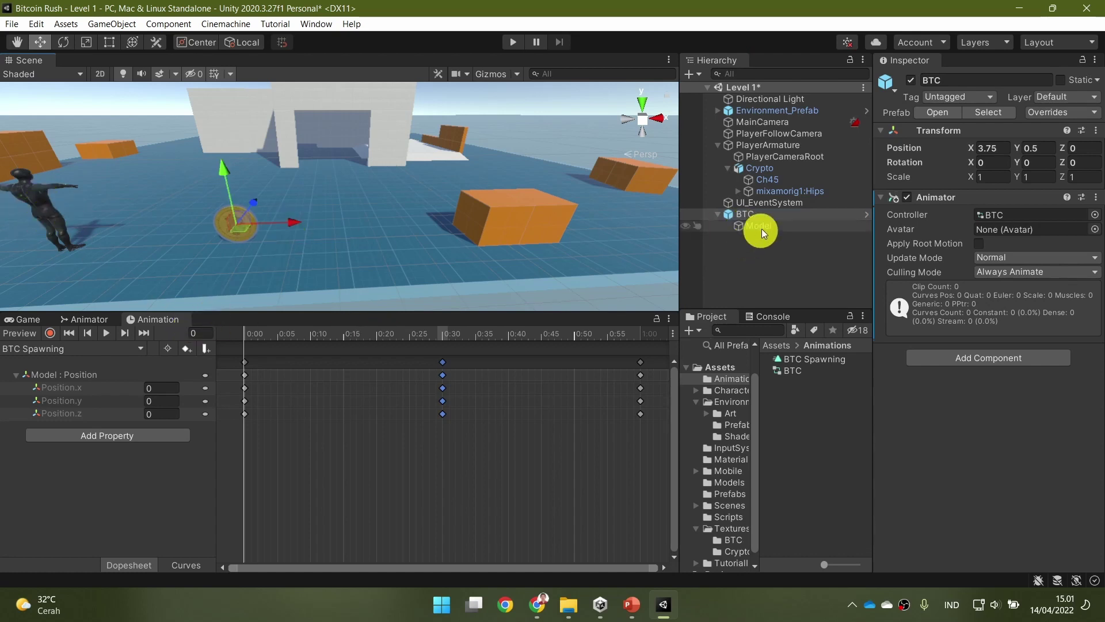
# Step: Duplicate the BTC coin and place the copy on top of the nearby orange box, at about X 10.13, Y 1.56, Z -0.17
pyautogui.click(778, 233)
pyautogui.click(786, 215)
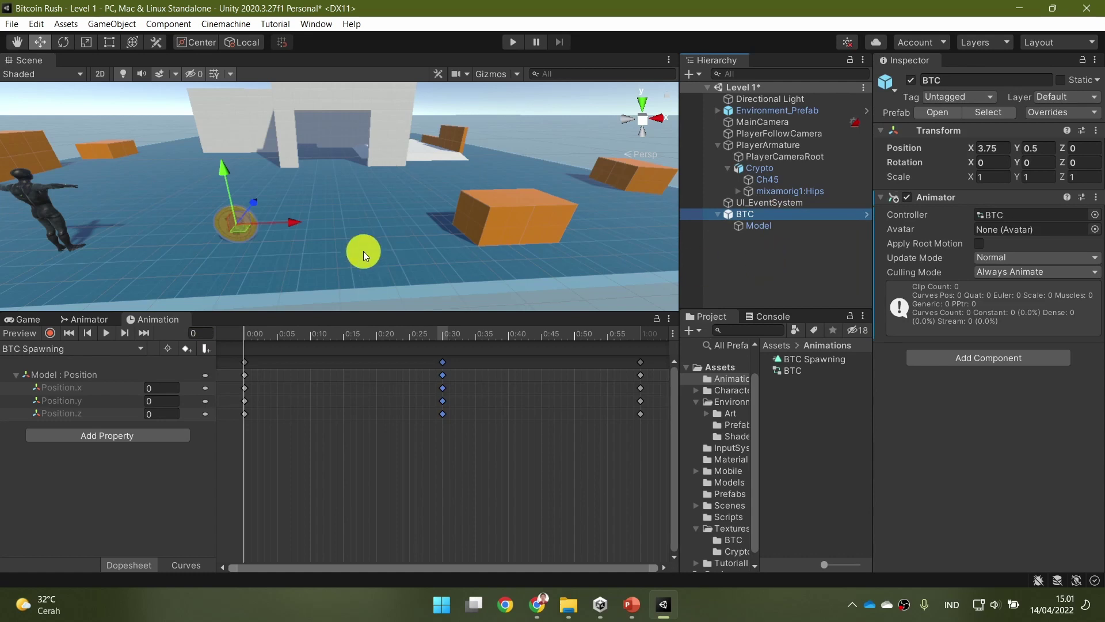
pyautogui.hotkey('ctrl', 'd')
pyautogui.moveTo(289, 225); pyautogui.dragTo(552, 221)
pyautogui.moveTo(527, 181); pyautogui.dragTo(488, 163)
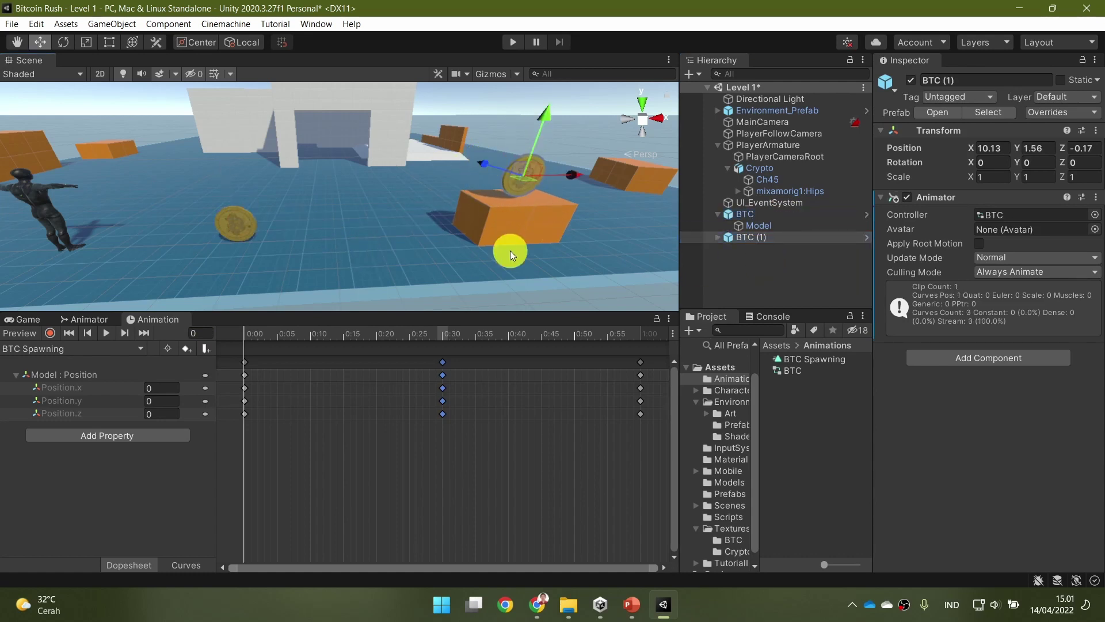
# Step: Preview the BTC Spawning animation on the duplicated coin and on the original BTC coin
pyautogui.click(109, 336)
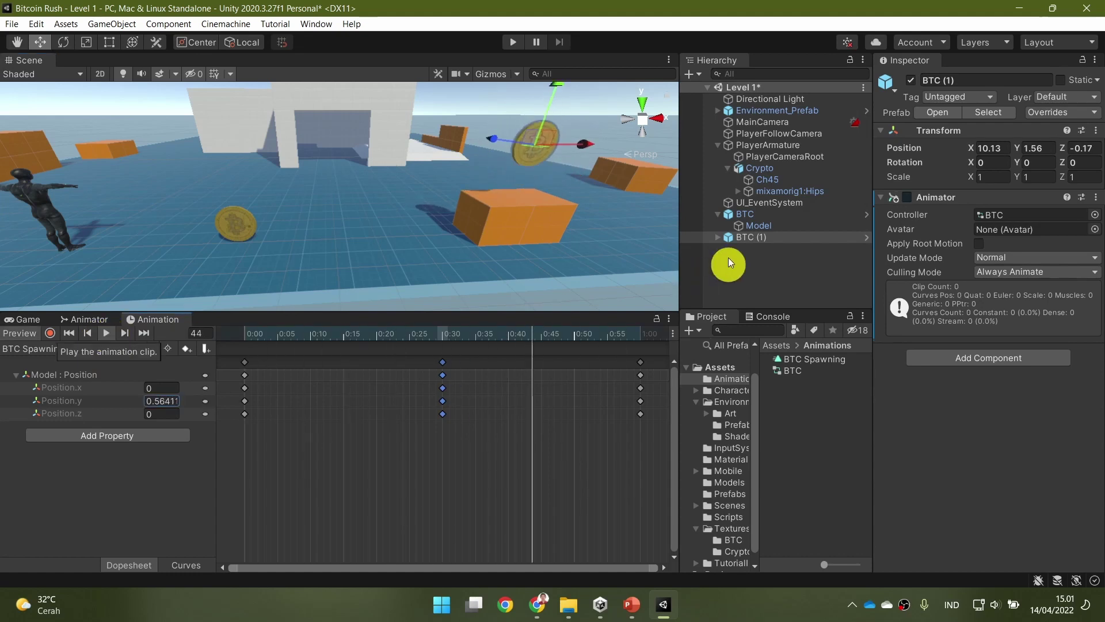
pyautogui.click(772, 216)
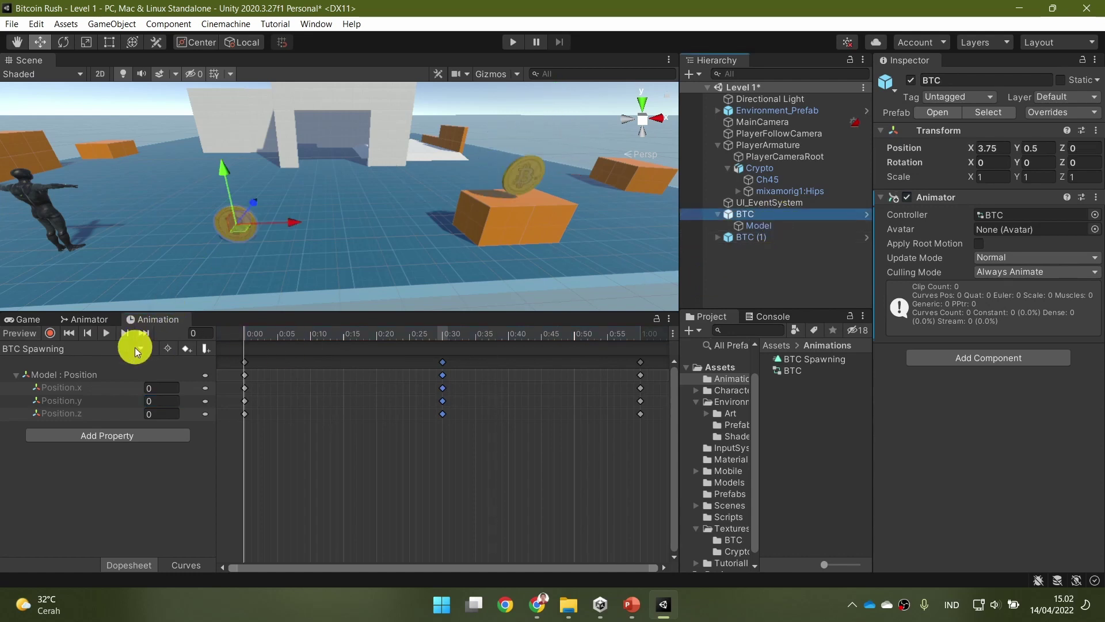
pyautogui.click(103, 336)
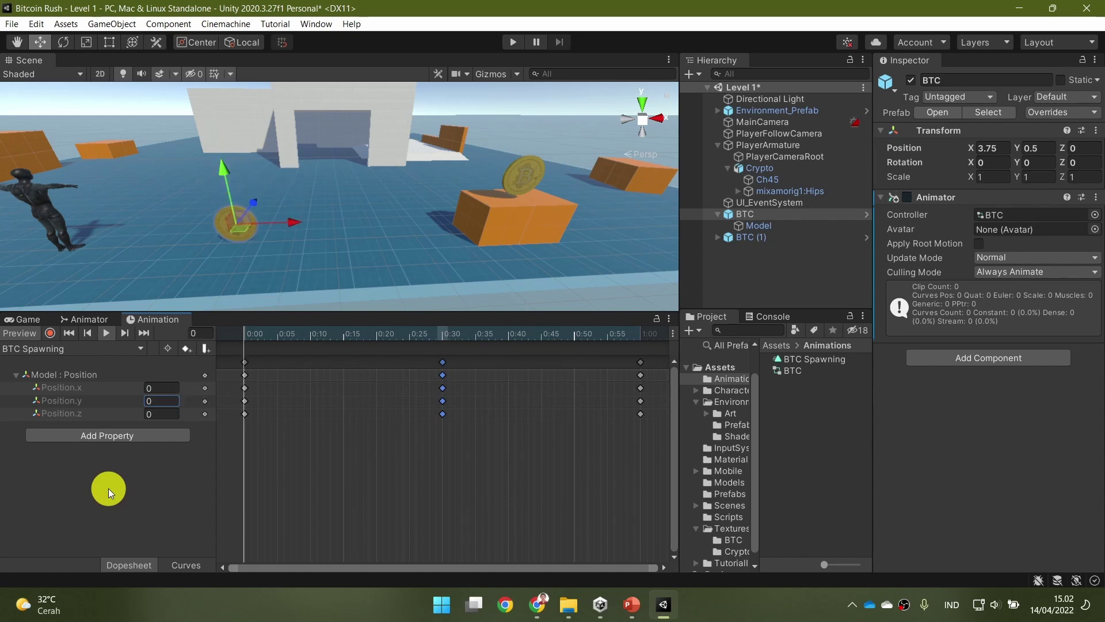
pyautogui.click(106, 334)
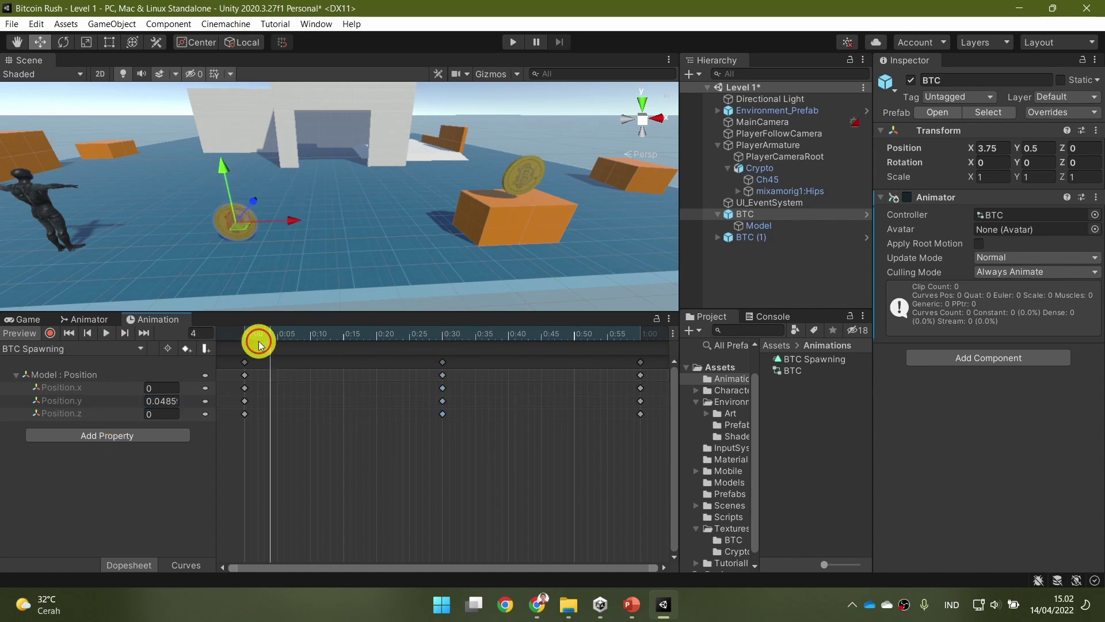
# Step: Switch to the PowerPoint slideshow, read the Spawning revisited and Idle slides, and return to Unity
pyautogui.click(632, 604)
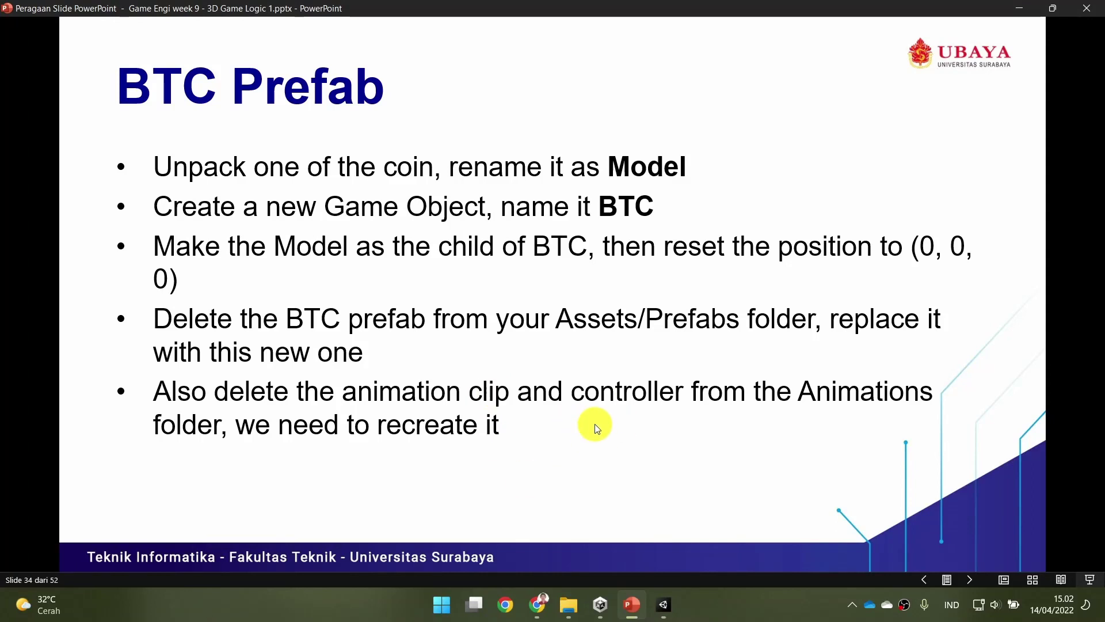
pyautogui.press('Right')
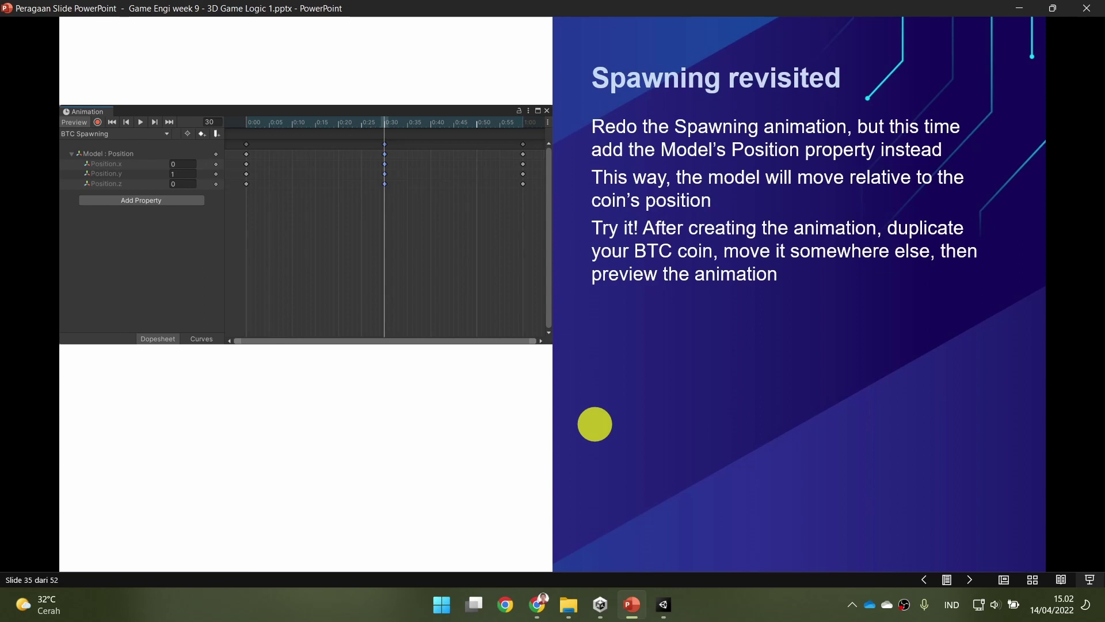
pyautogui.click(658, 373)
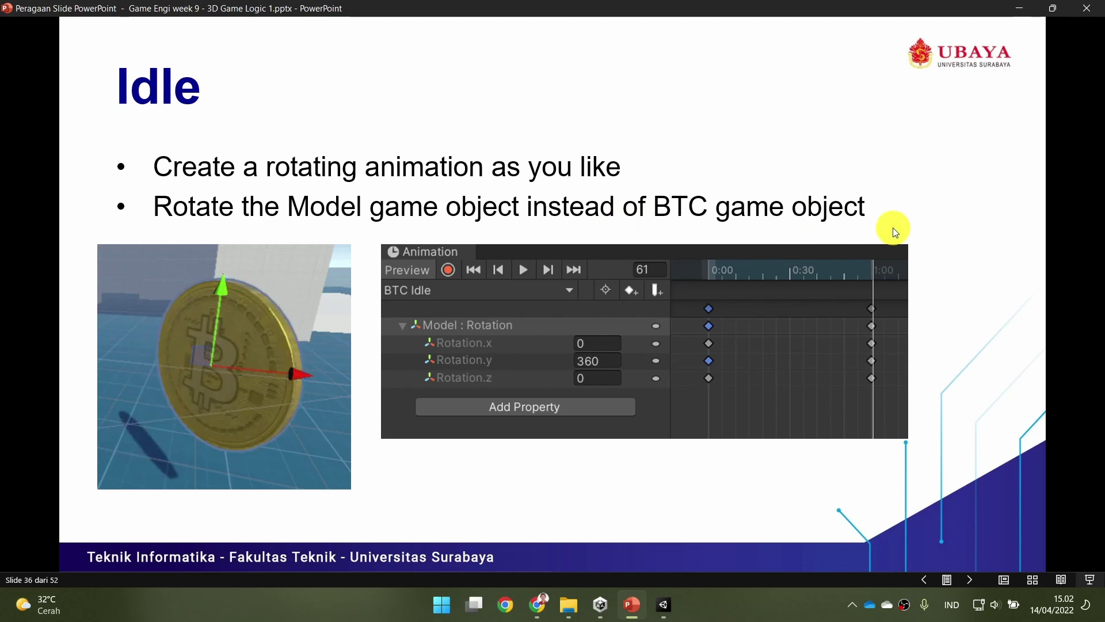
pyautogui.click(664, 611)
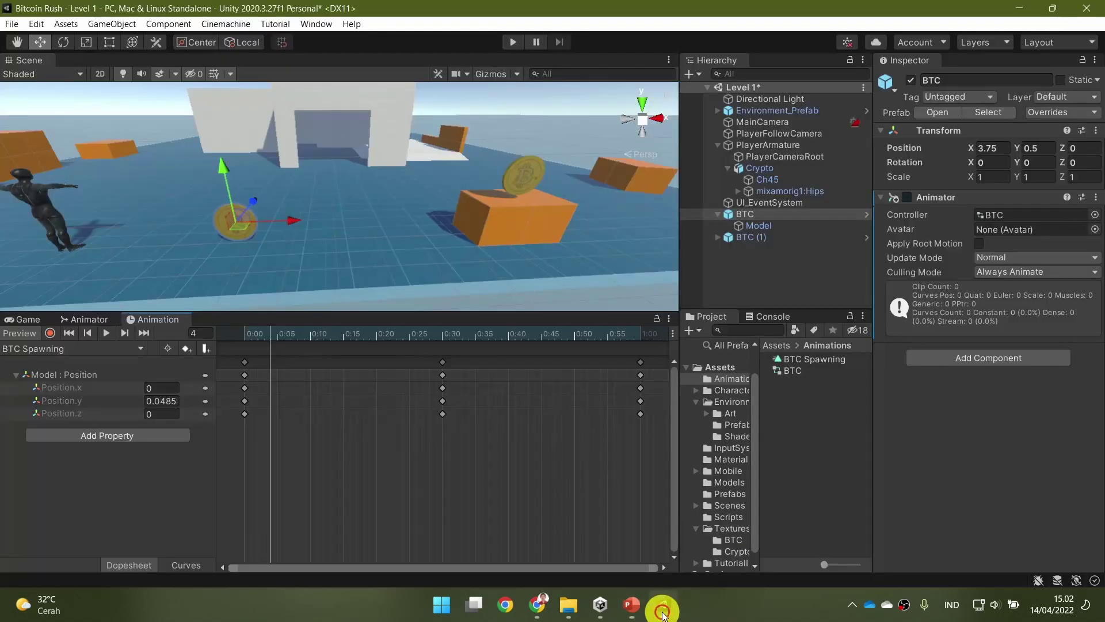
# Step: Create a second animation clip for the BTC object named BTC Idle in the Animations folder
pyautogui.click(100, 350)
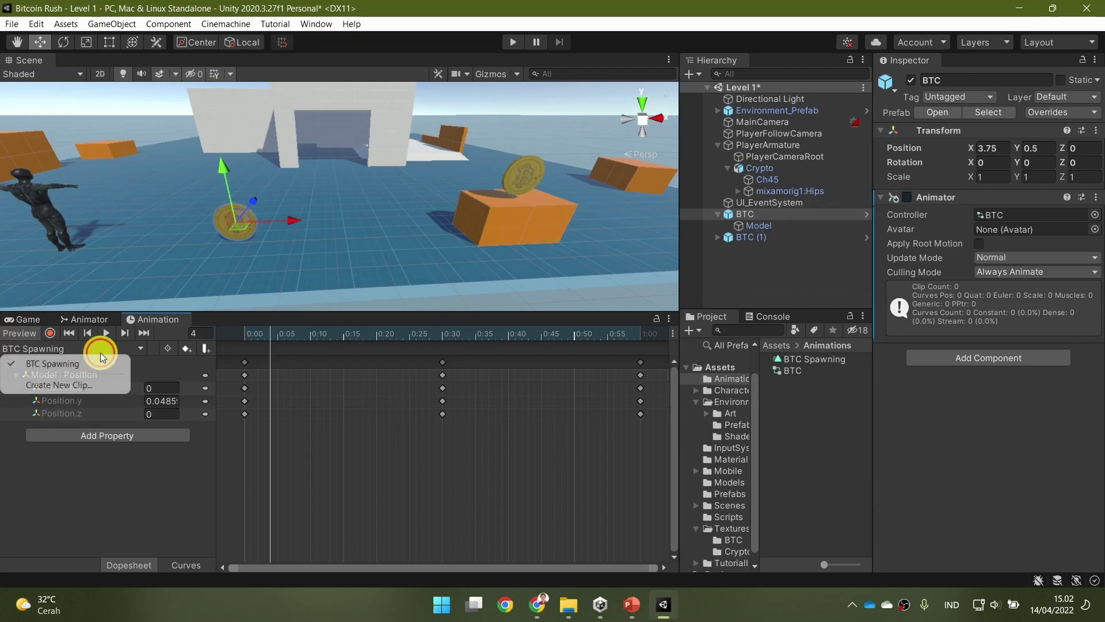
pyautogui.click(101, 385)
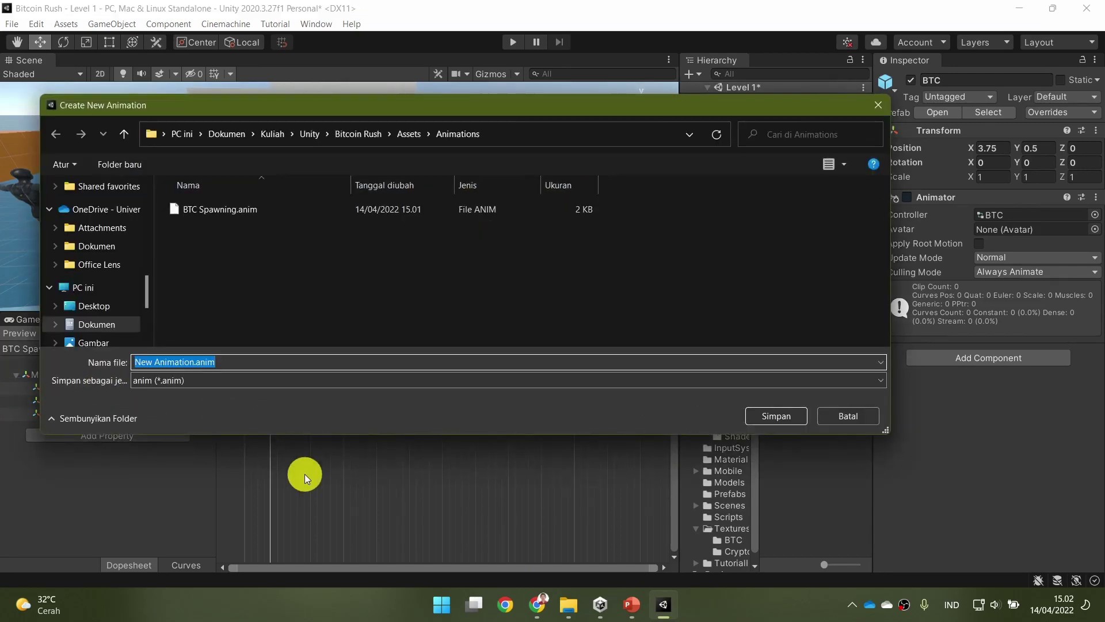
pyautogui.write('BTC Idle')
pyautogui.press('Return')
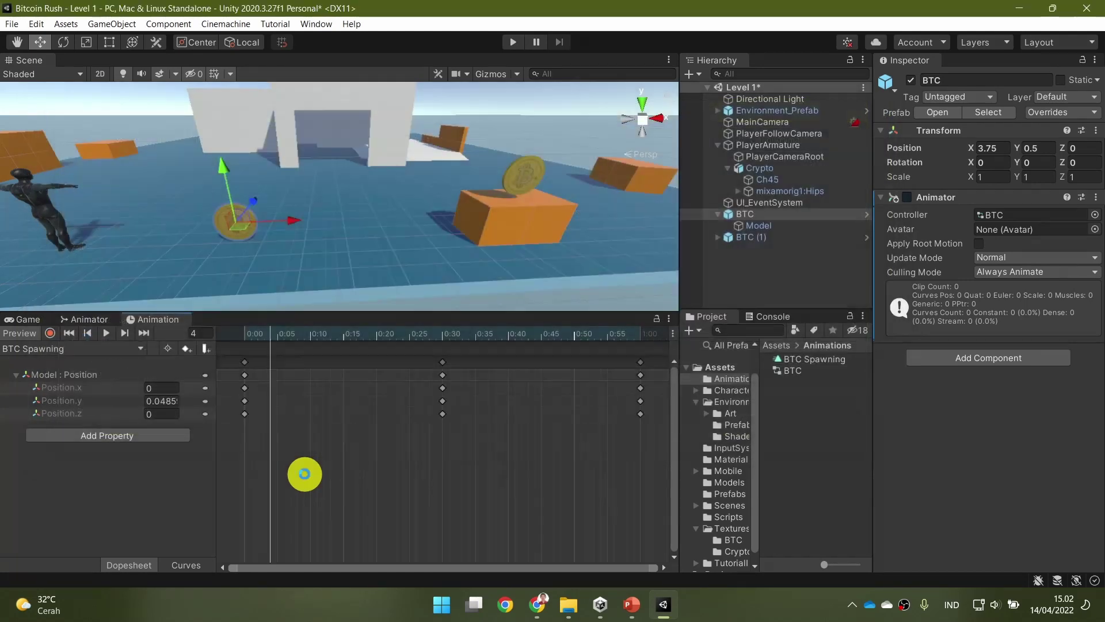
# Step: Add the Model child's Rotation property to the BTC Idle clip
pyautogui.click(143, 372)
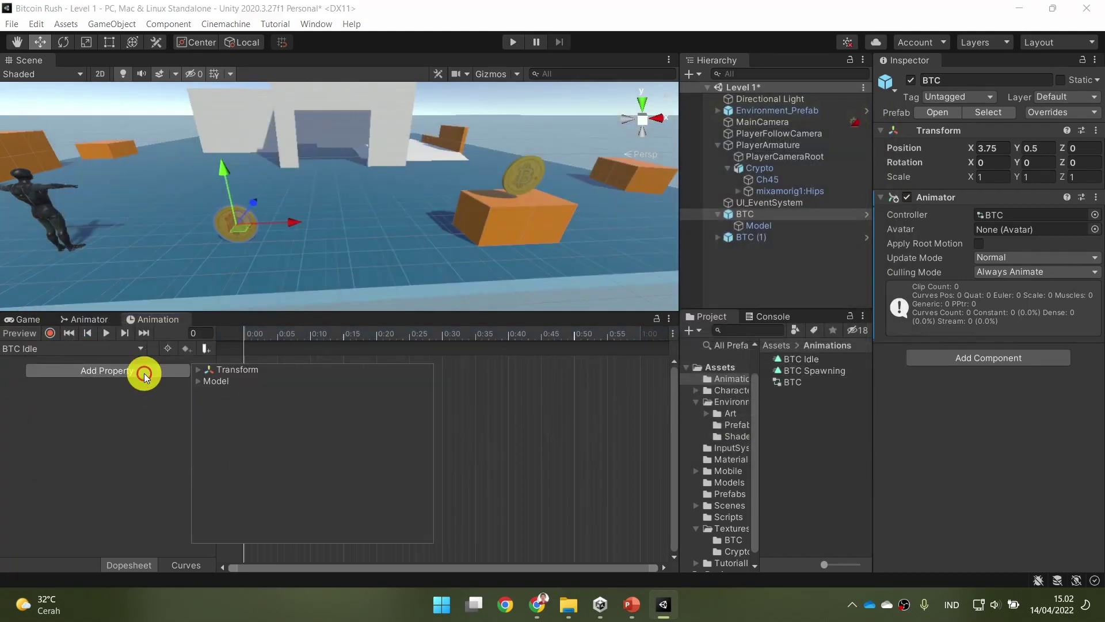
pyautogui.click(199, 381)
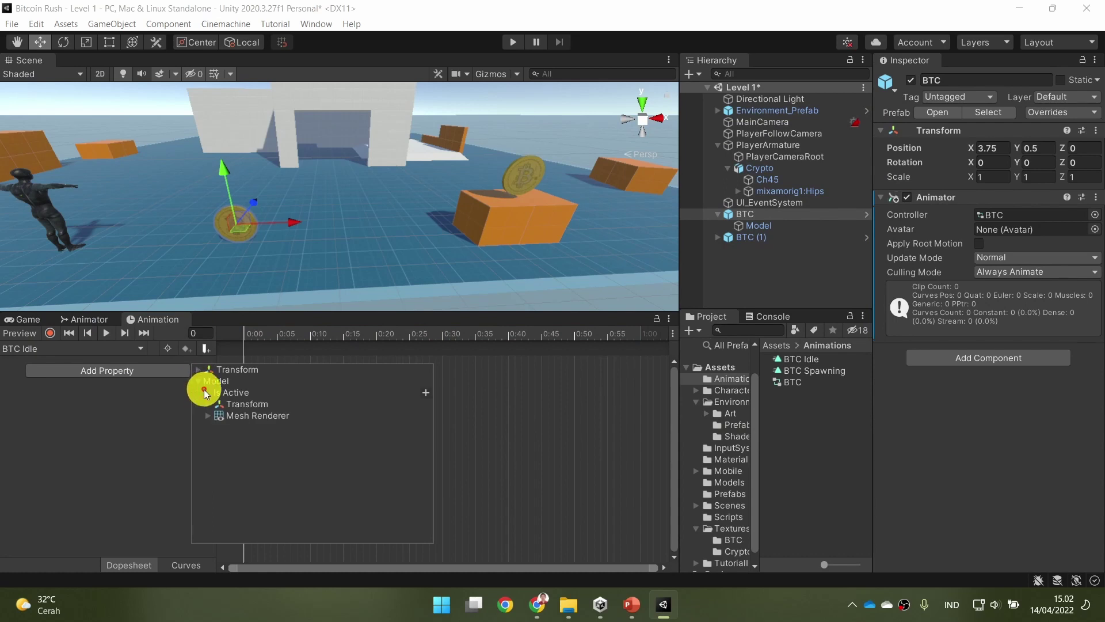
pyautogui.click(208, 404)
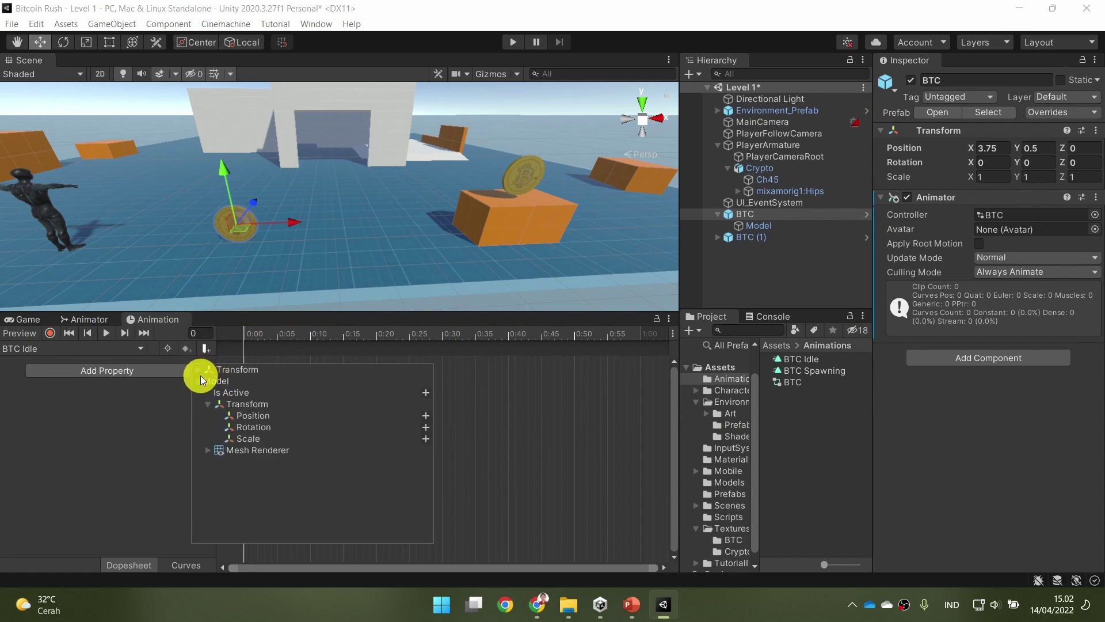
pyautogui.click(424, 428)
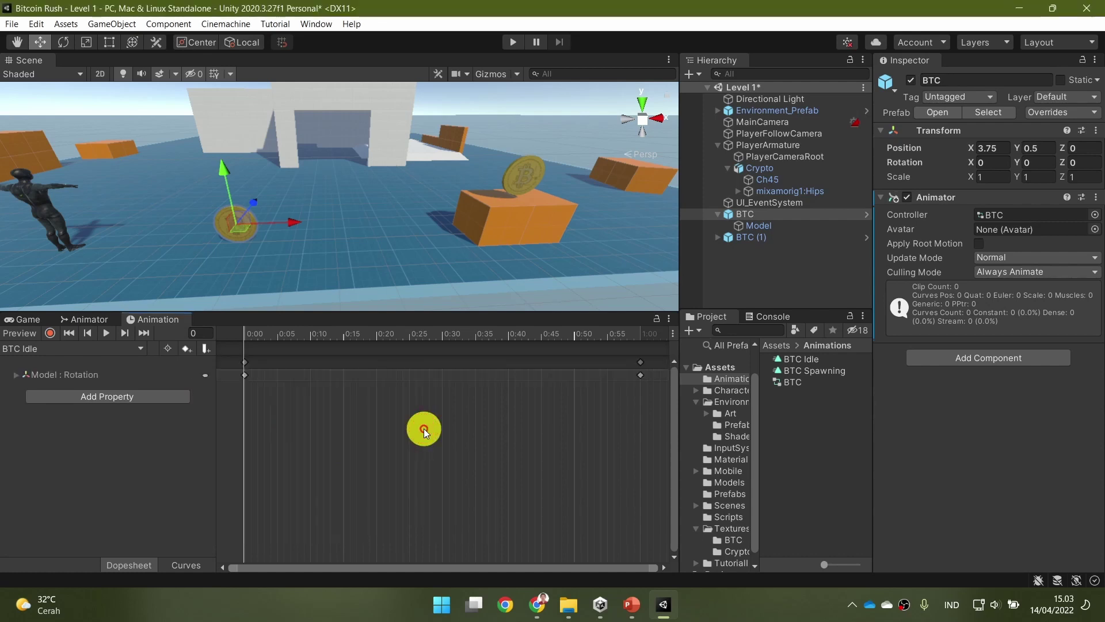
# Step: Set the Model's Rotation.y to 360 at frame 60 of the BTC Idle clip, checking the value against the Idle slide in PowerPoint
pyautogui.click(18, 375)
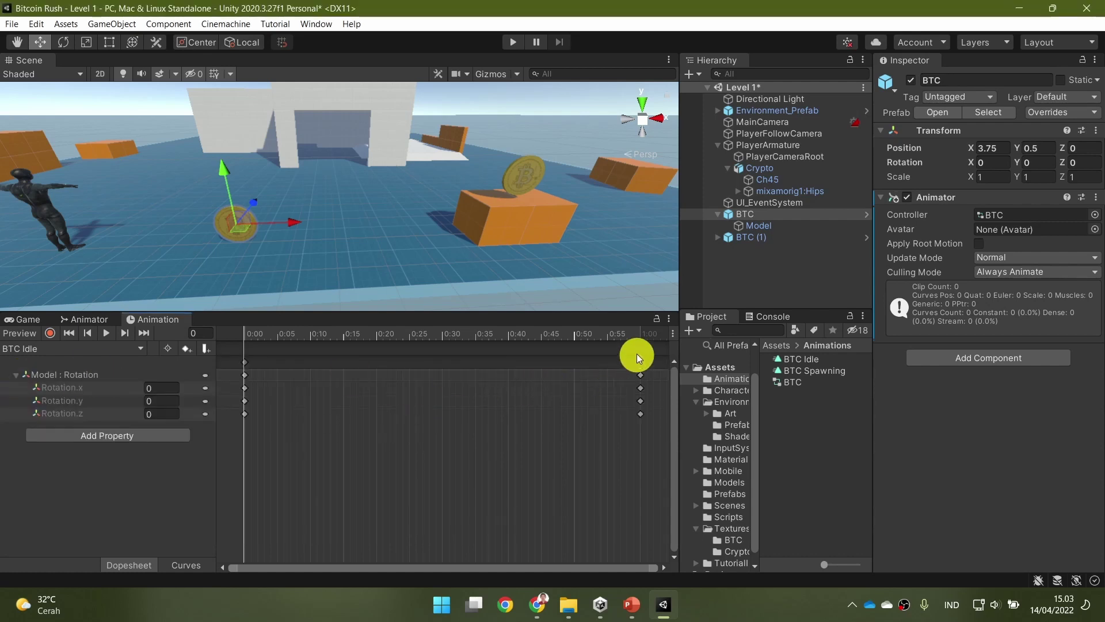
pyautogui.click(640, 334)
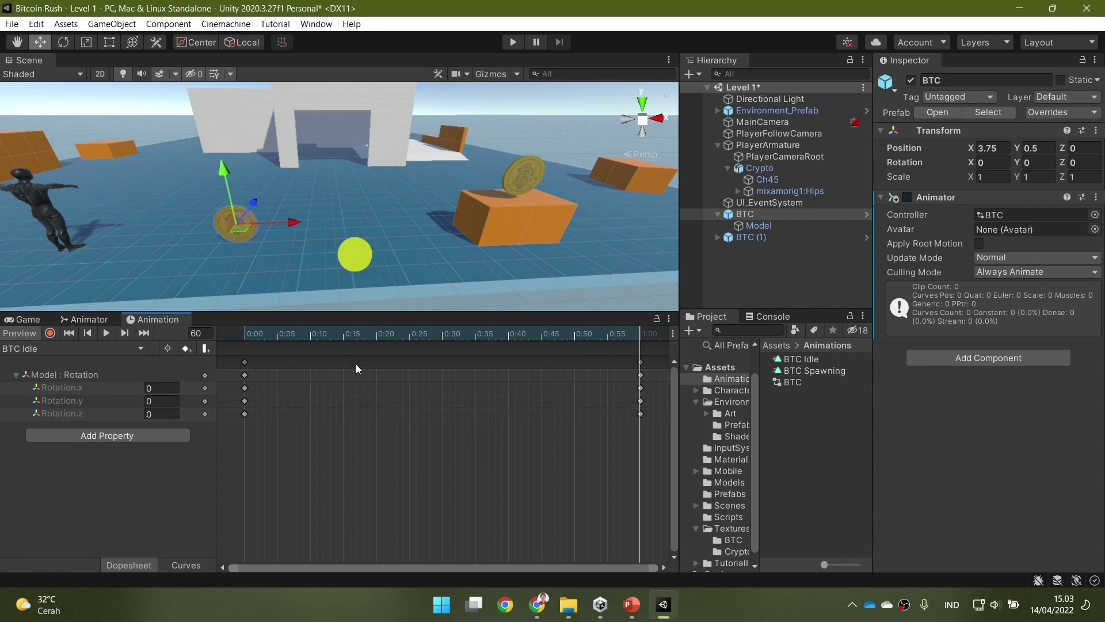
pyautogui.click(631, 604)
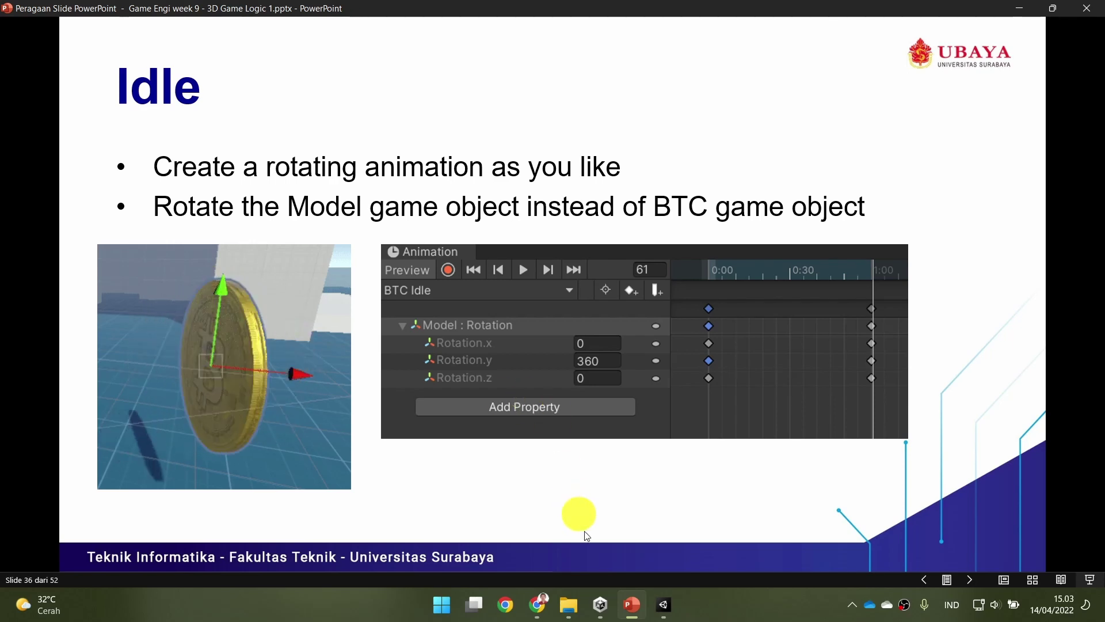
pyautogui.click(663, 604)
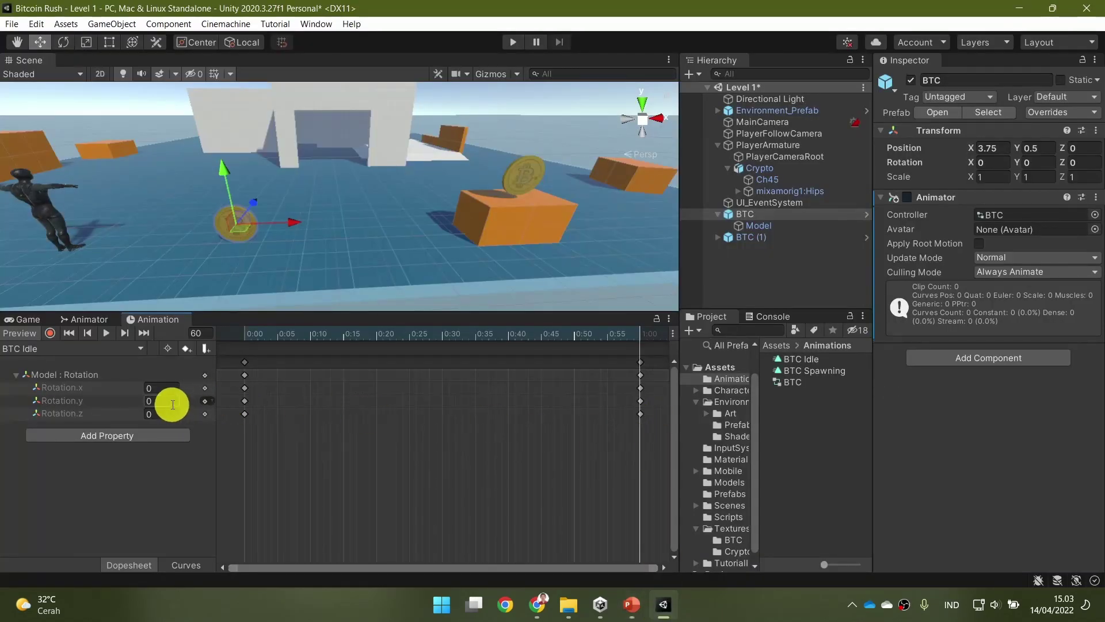
pyautogui.click(173, 402)
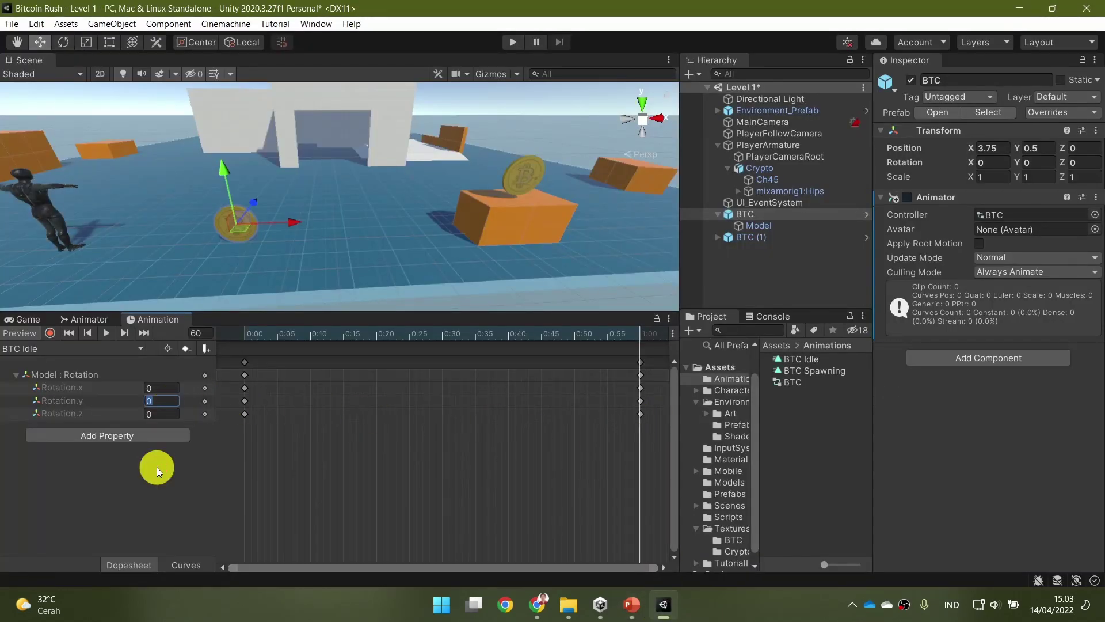
pyautogui.write('360')
# Step: Play the BTC Idle clip, stop it, and inspect the rotation keyframes at frame 0 and frame 60
pyautogui.click(105, 334)
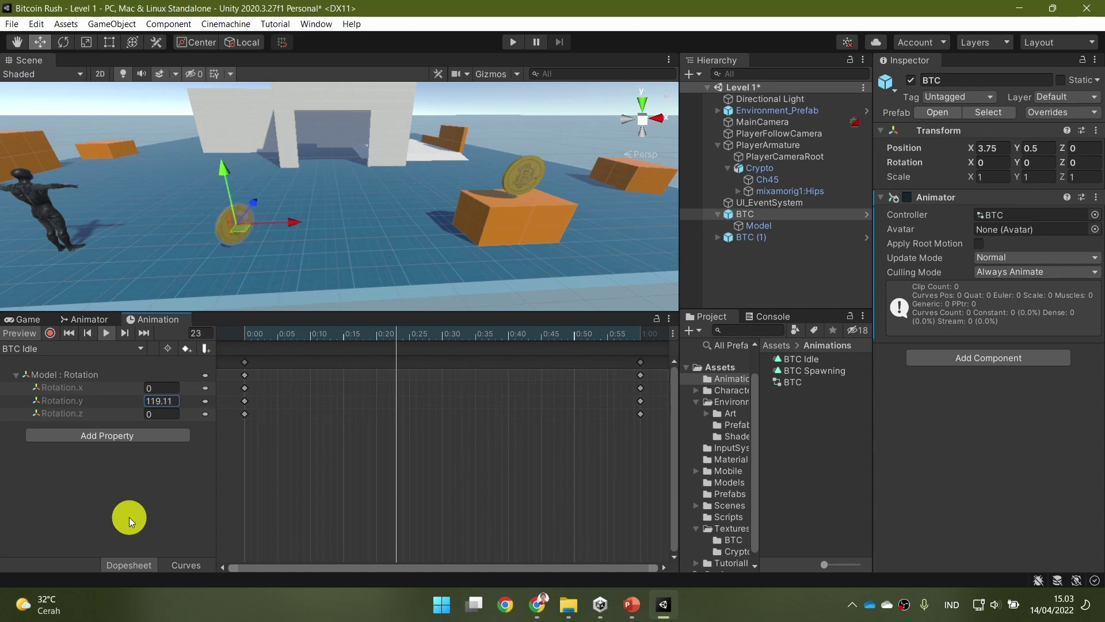
pyautogui.click(106, 333)
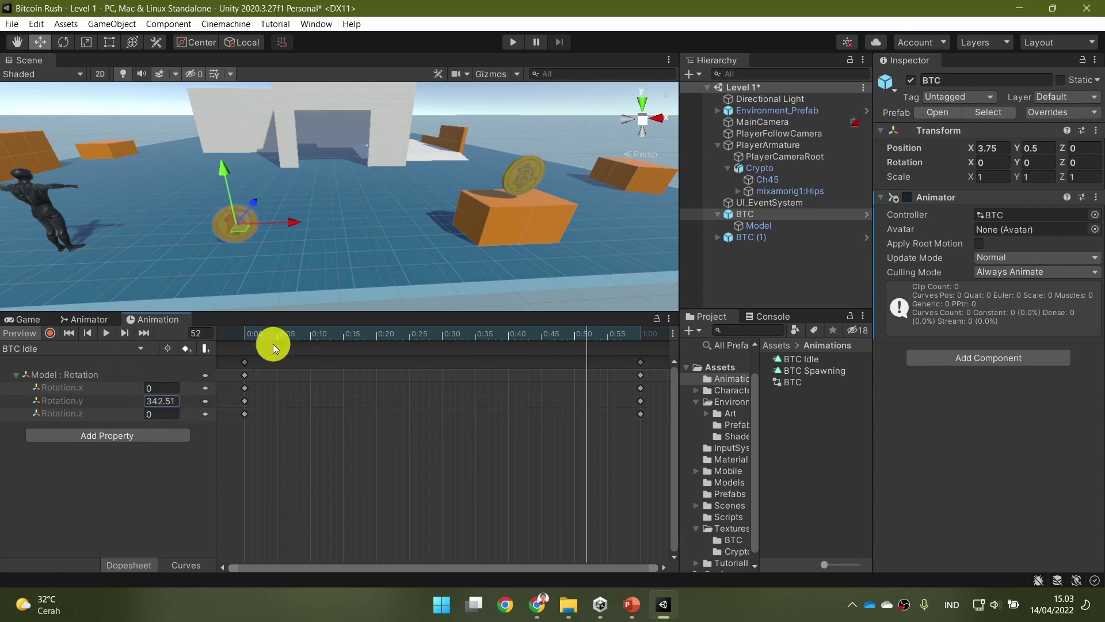
pyautogui.moveTo(253, 336); pyautogui.dragTo(243, 333)
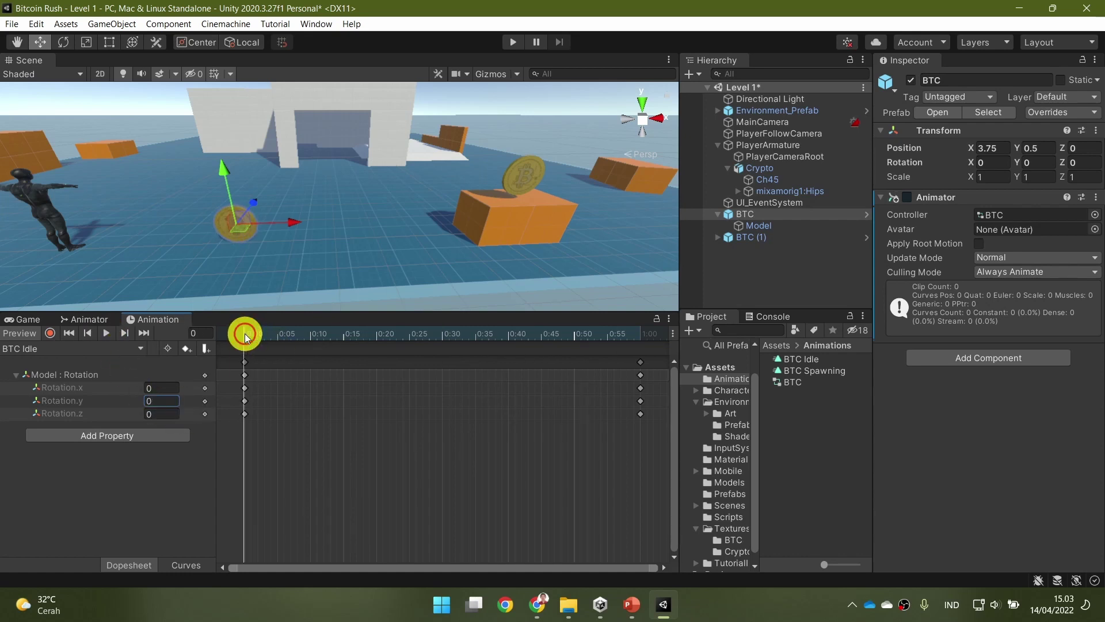
pyautogui.rightClick(245, 403)
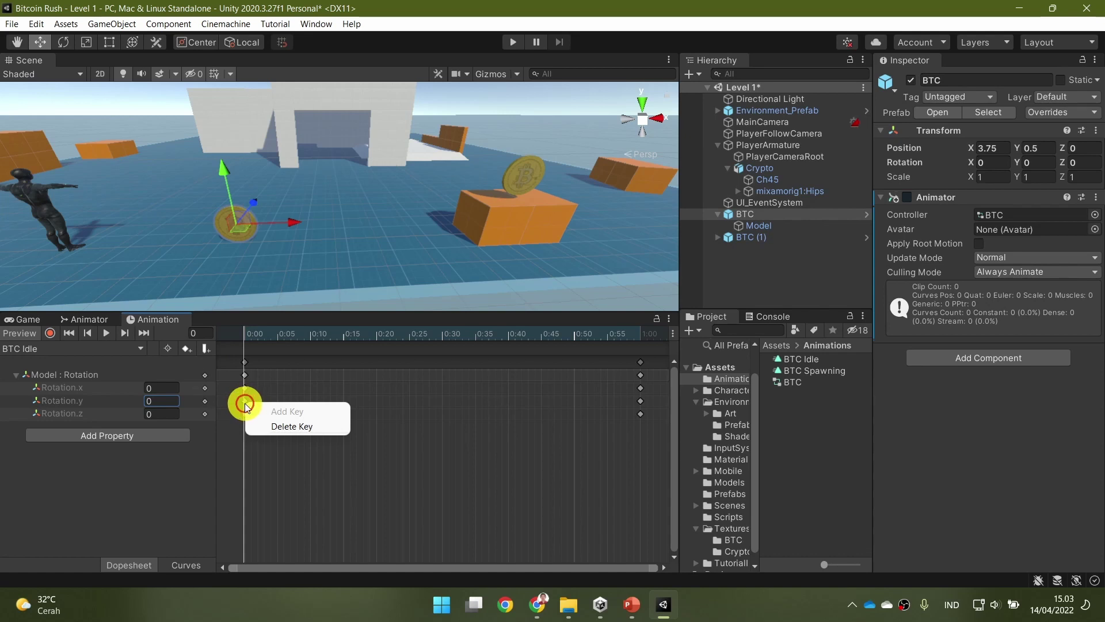
pyautogui.click(245, 403)
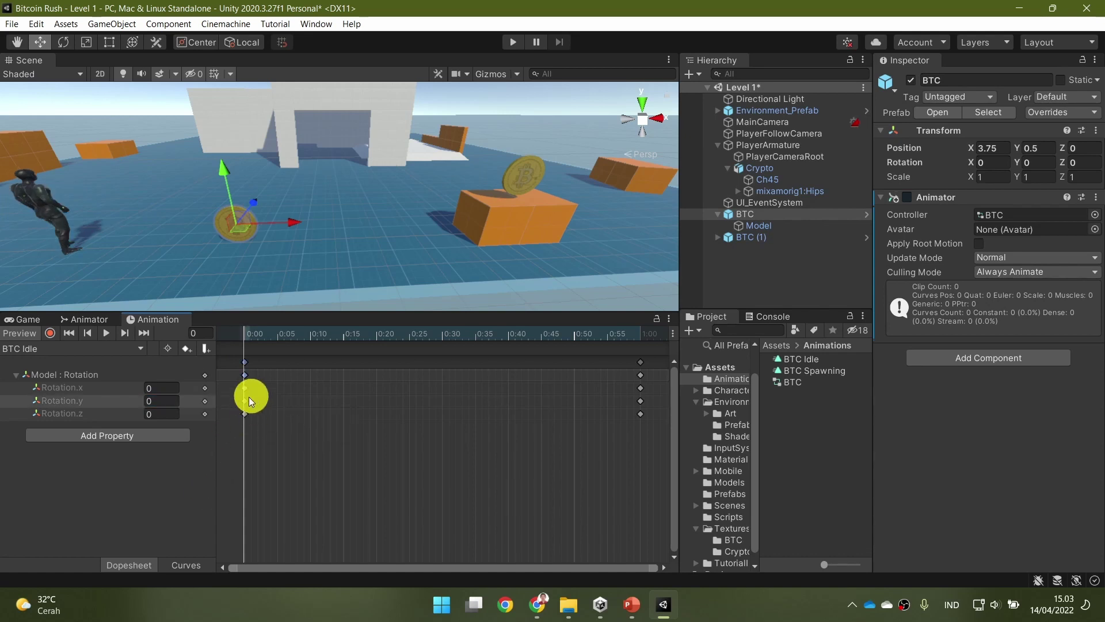
pyautogui.rightClick(641, 403)
pyautogui.click(644, 402)
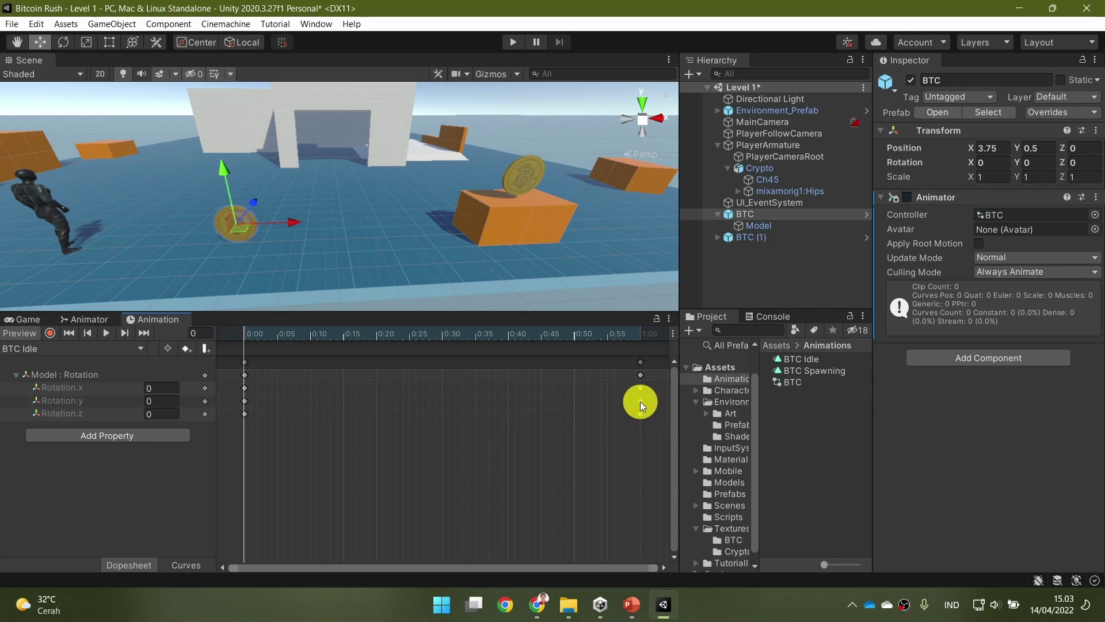
pyautogui.moveTo(251, 335); pyautogui.dragTo(246, 339)
pyautogui.click(641, 333)
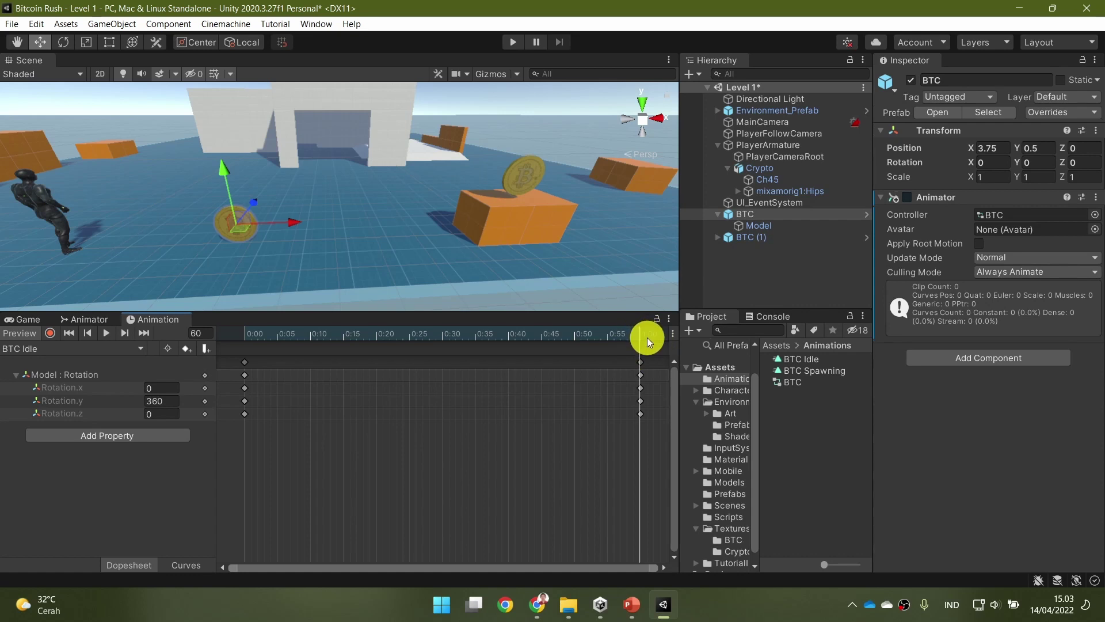
# Step: Set the tangent mode of the selected rotation keyframe at frame 60 to Auto and preview the clip
pyautogui.rightClick(640, 399)
pyautogui.click(640, 399)
pyautogui.rightClick(637, 400)
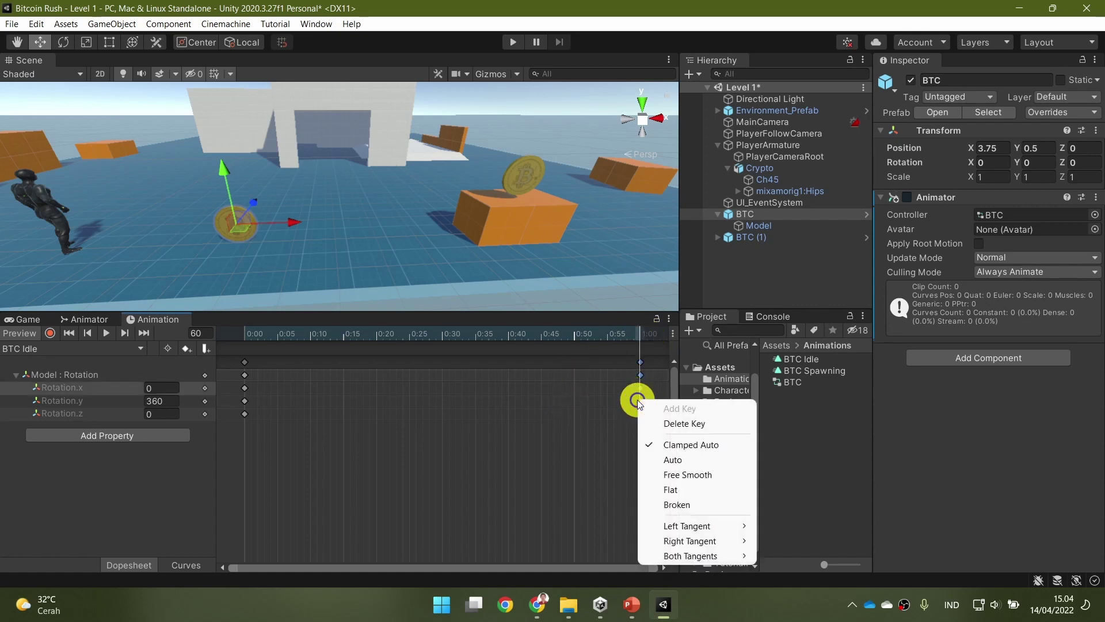
pyautogui.click(706, 461)
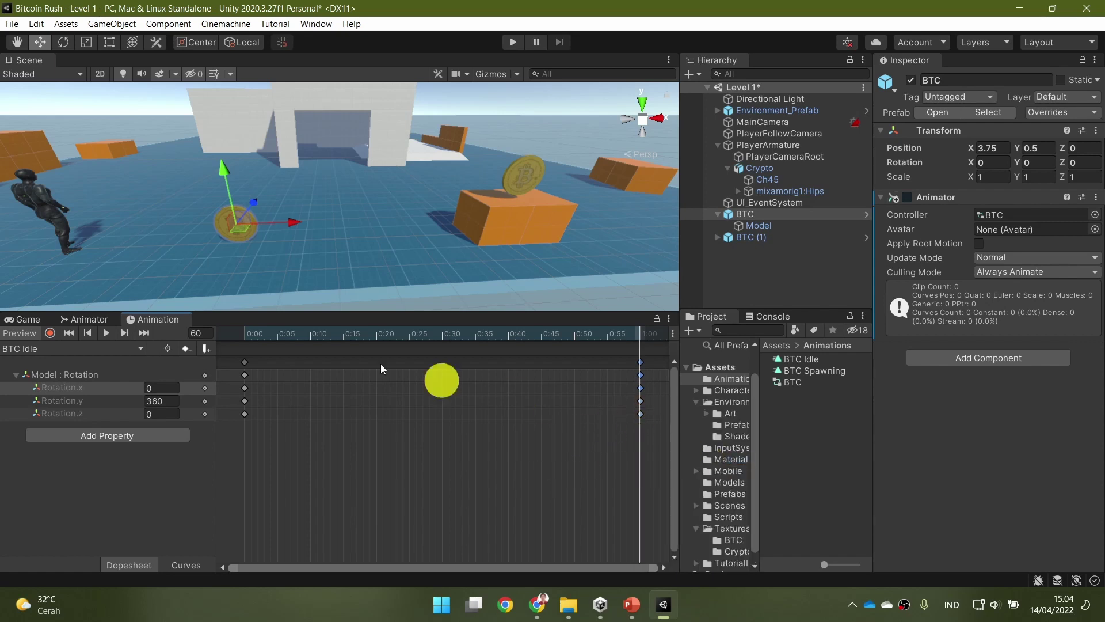
pyautogui.click(105, 333)
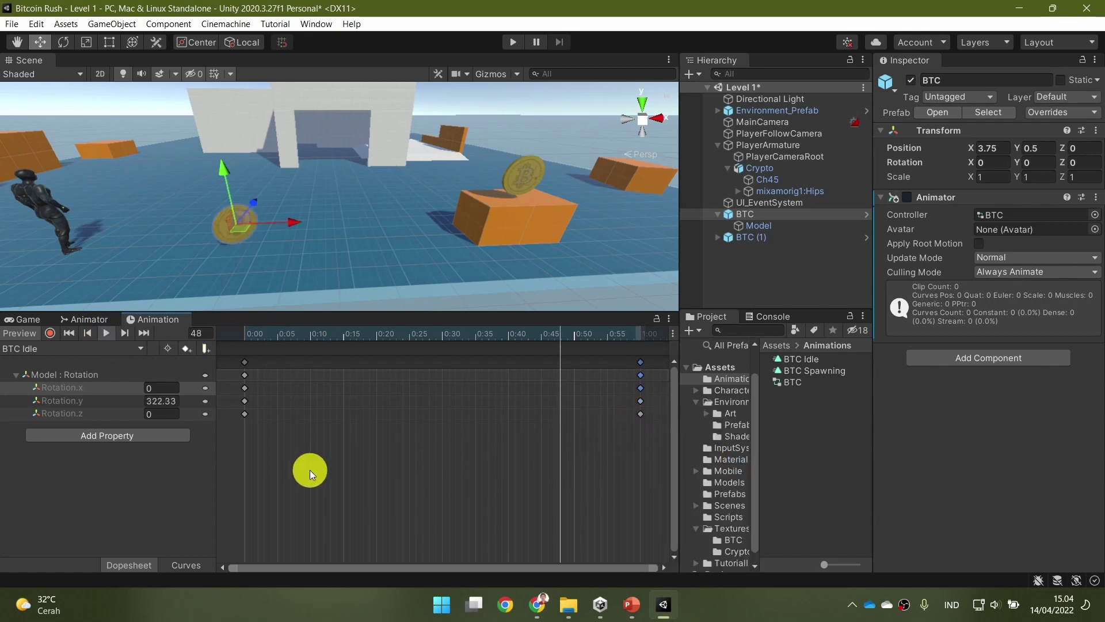
pyautogui.click(106, 334)
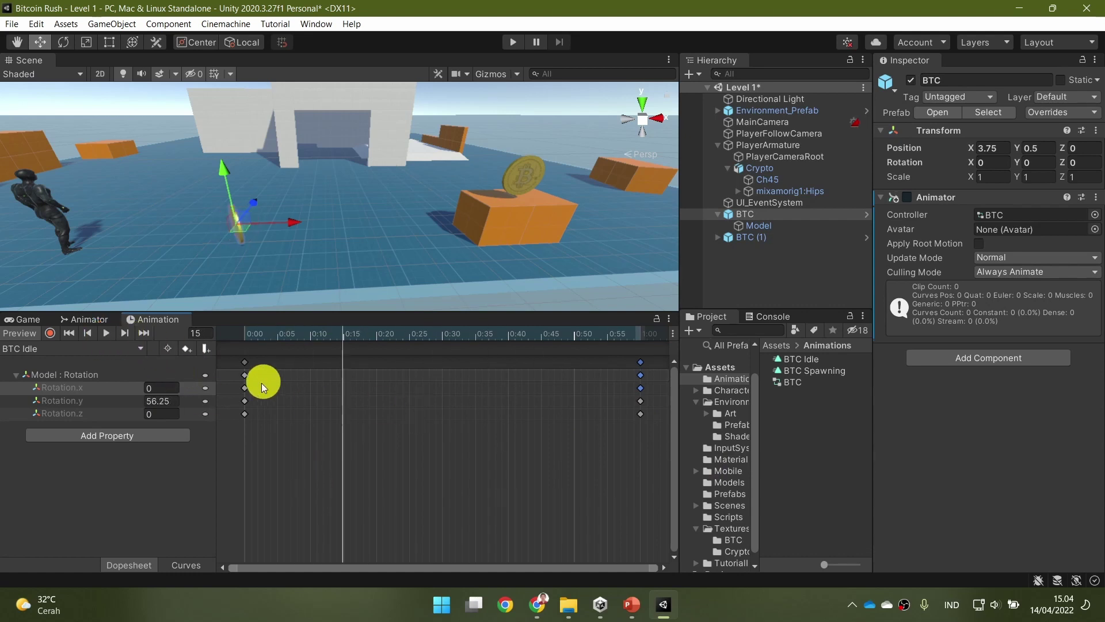
# Step: Review the keyframe's tangent options, return to frame 0, and apply Free Smooth to the selected rotation keyframe
pyautogui.rightClick(642, 402)
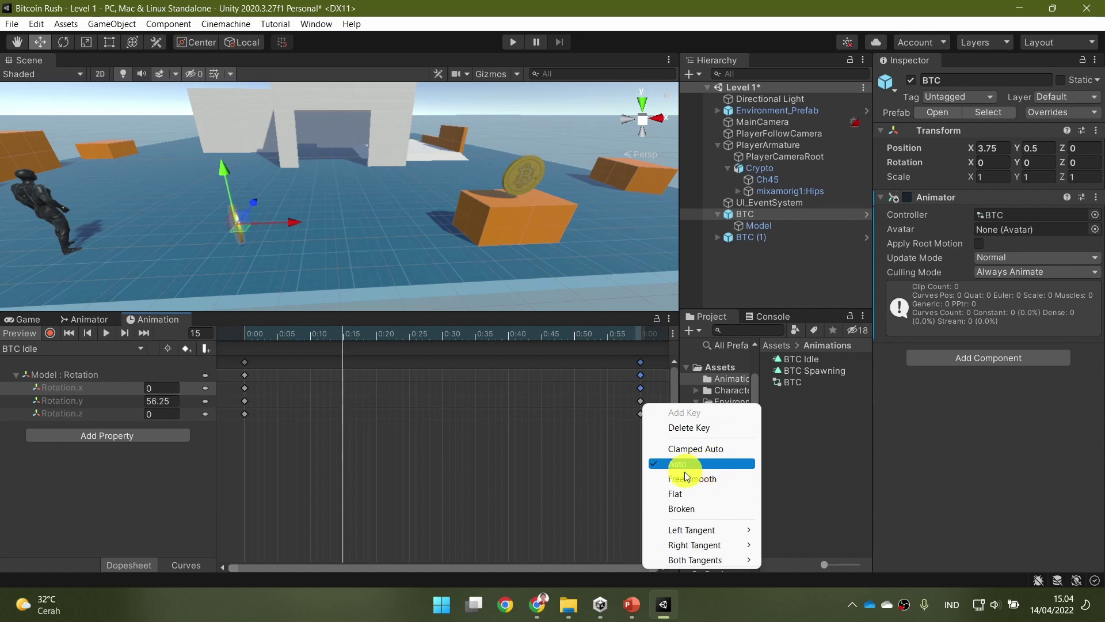
pyautogui.click(243, 335)
pyautogui.rightClick(244, 377)
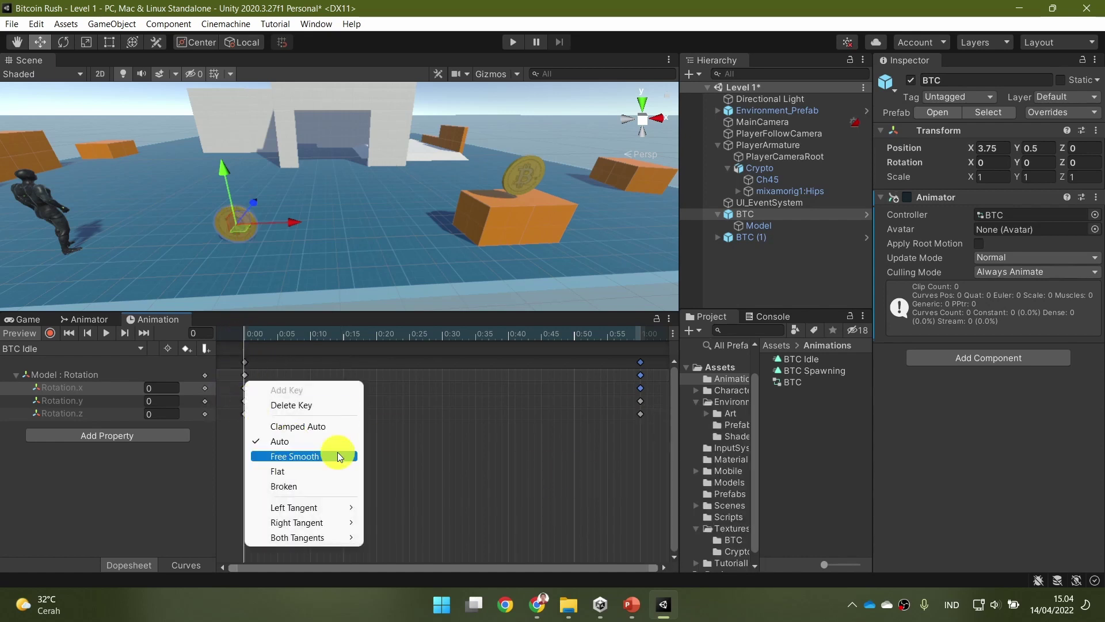
pyautogui.click(339, 456)
# Step: Display the Rotation.y animation curve and set its end key's tangent mode to Auto
pyautogui.click(192, 568)
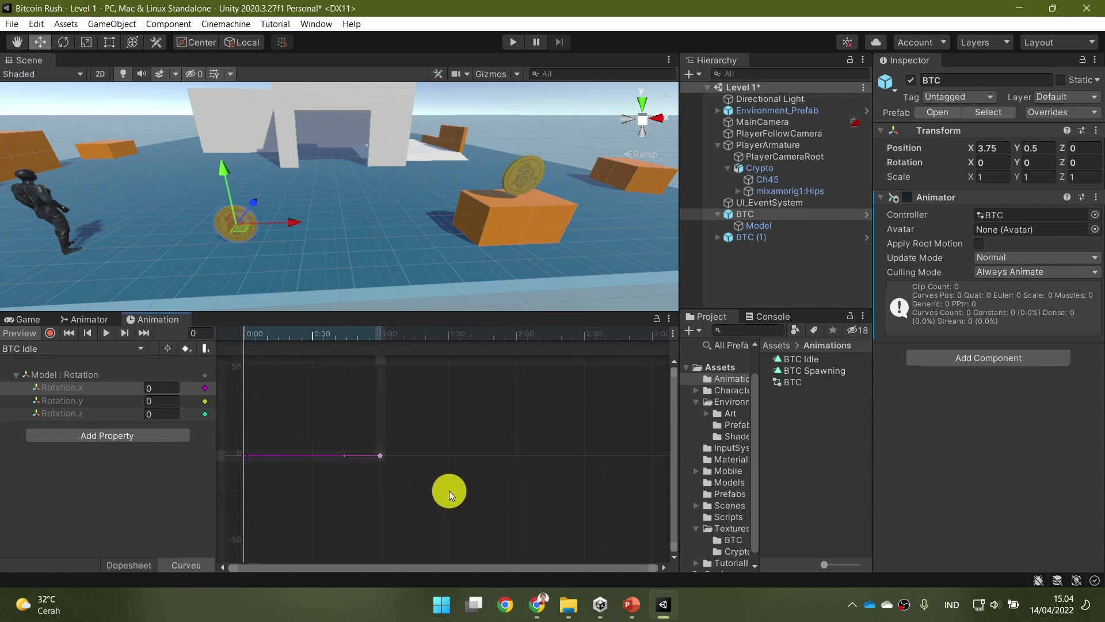
pyautogui.click(107, 402)
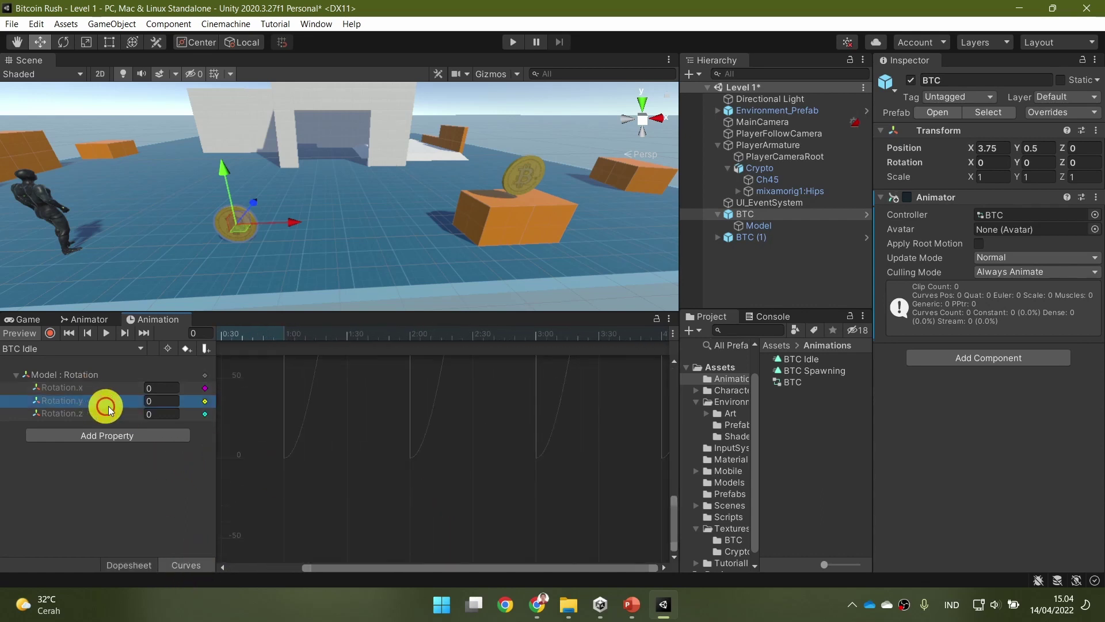
pyautogui.click(335, 396)
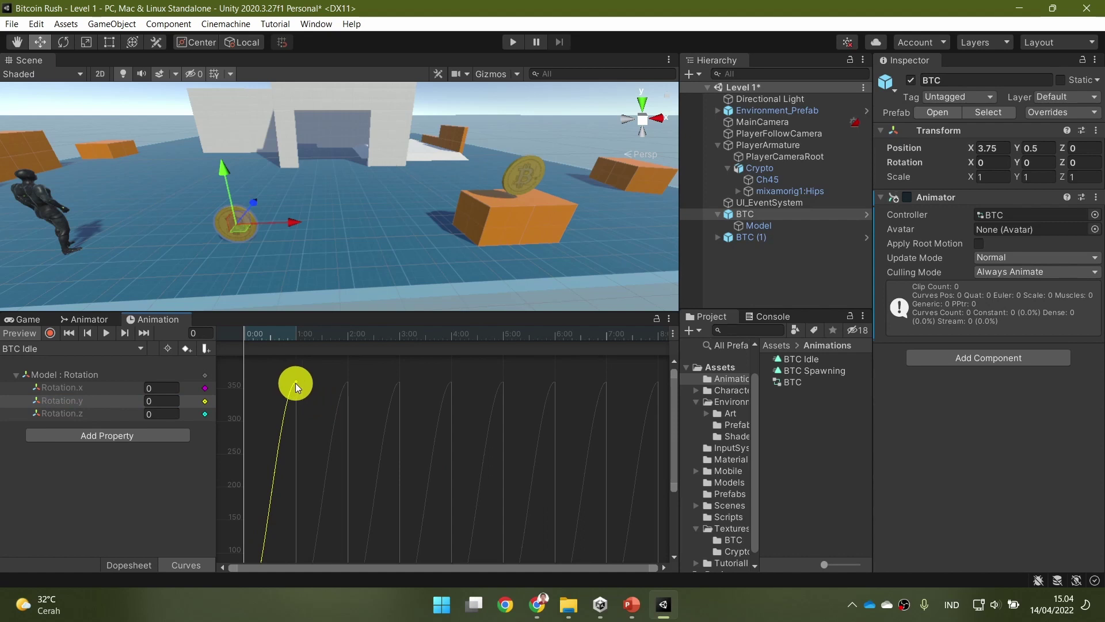
pyautogui.click(296, 382)
pyautogui.rightClick(295, 382)
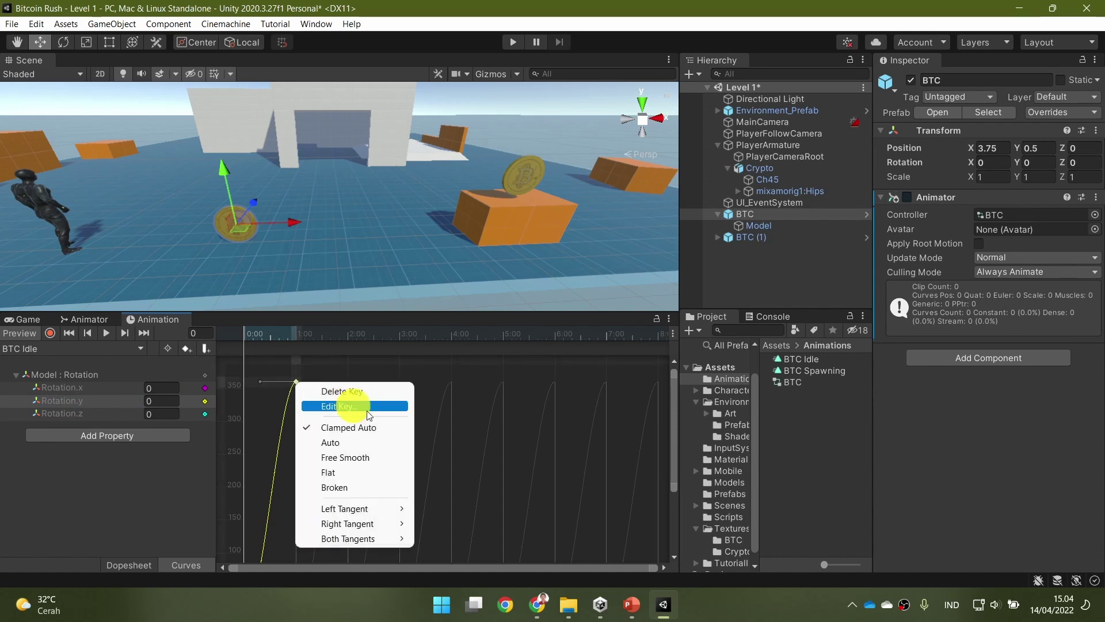
pyautogui.click(393, 456)
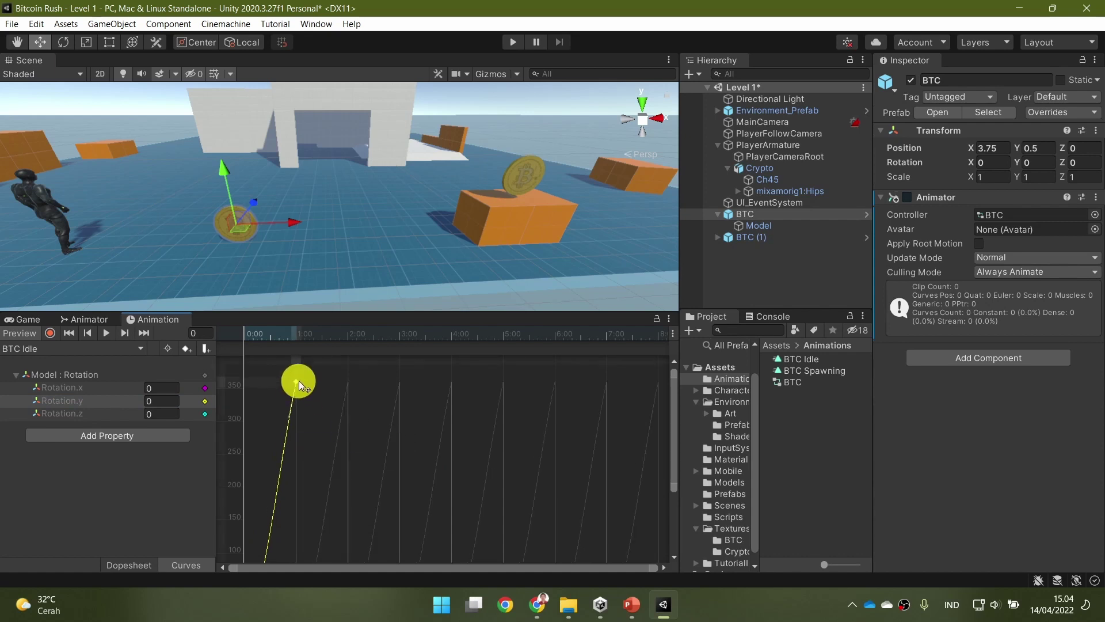
# Step: Set the tangent mode of the Rotation.y curve's first key to Auto
pyautogui.moveTo(348, 504); pyautogui.dragTo(363, 414, button='middle')
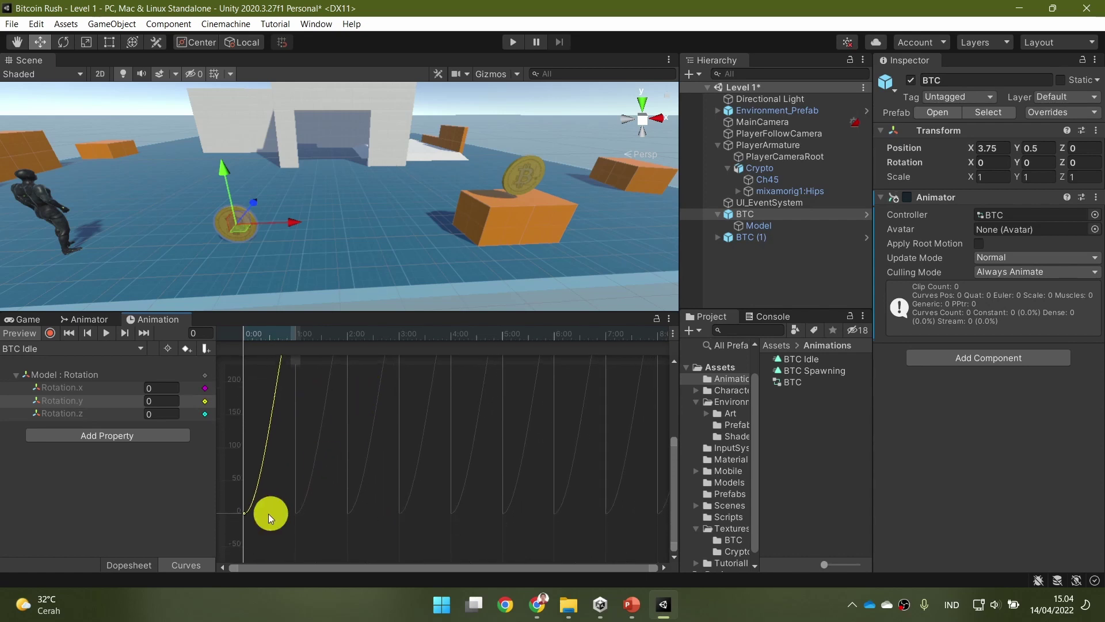
pyautogui.click(245, 512)
pyautogui.rightClick(244, 513)
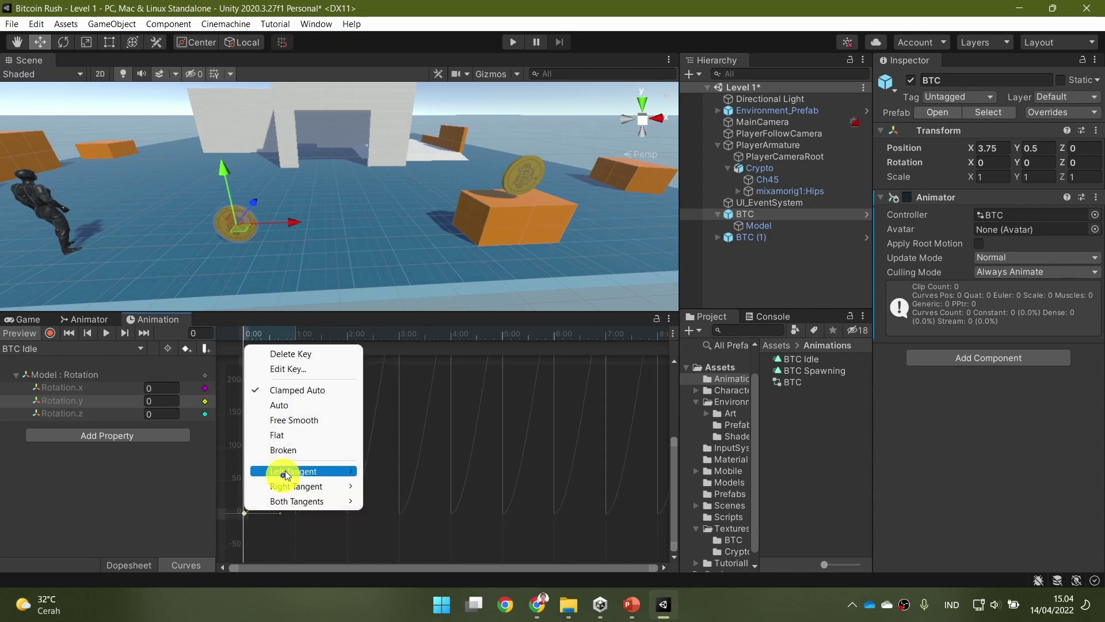
pyautogui.click(308, 408)
# Step: Play the BTC Idle clip, view the rotating coin up close in the scene, and stop playback
pyautogui.moveTo(346, 425); pyautogui.dragTo(355, 518, button='middle')
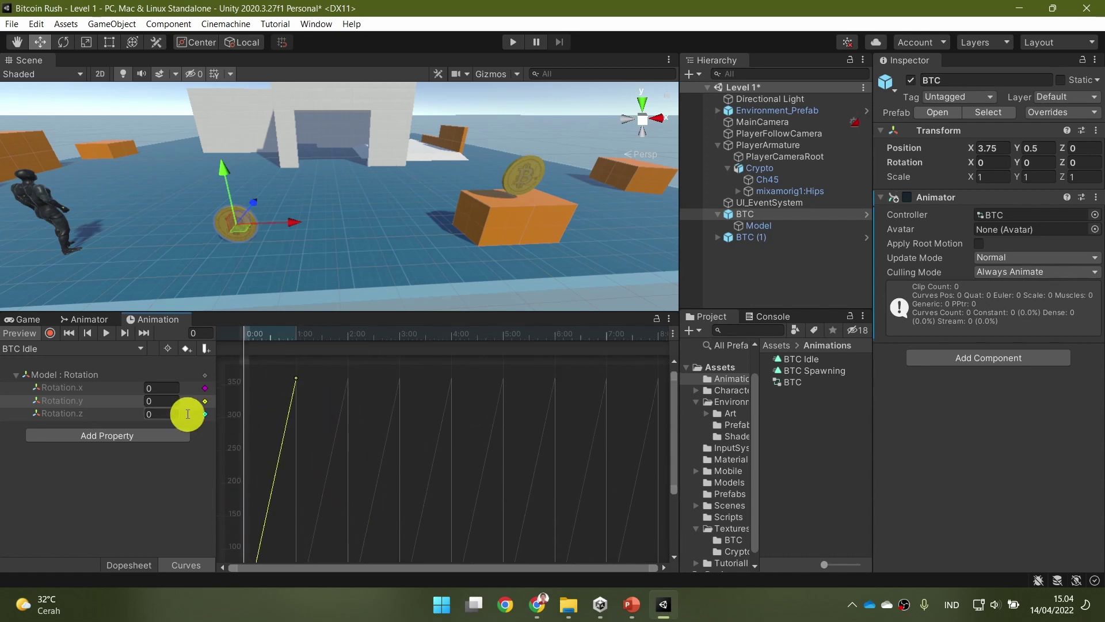
pyautogui.click(106, 334)
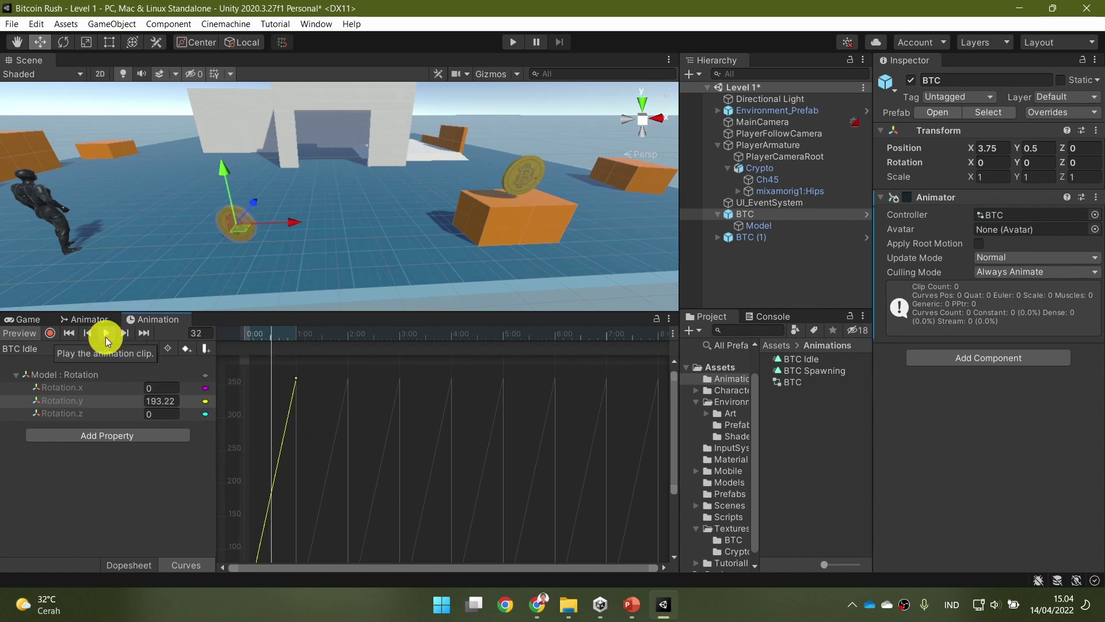
pyautogui.scroll(4, 257, 259)
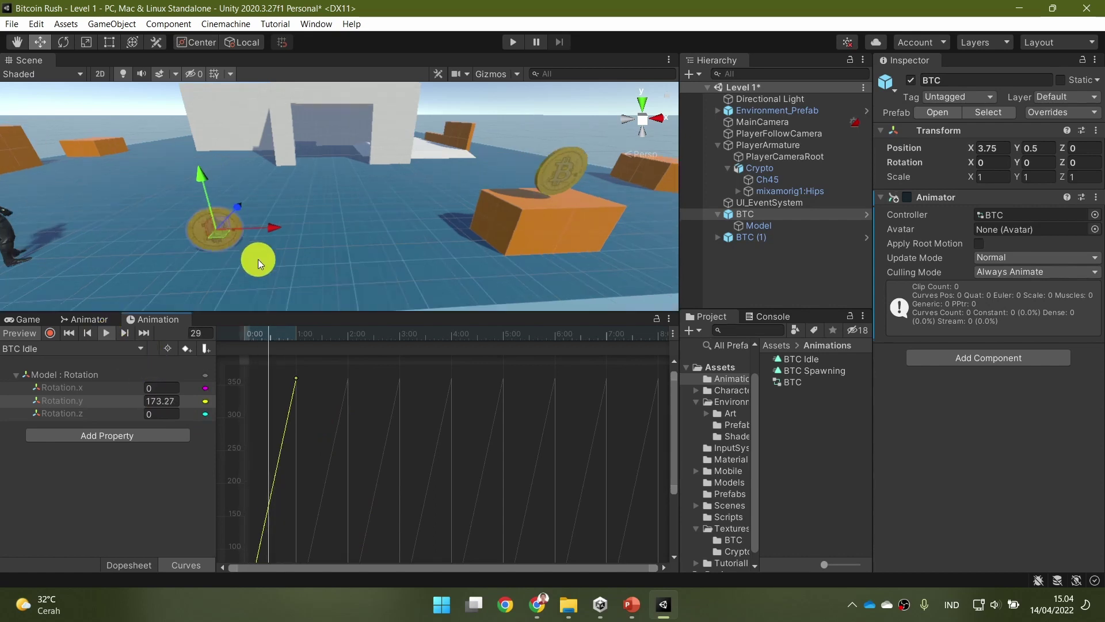
pyautogui.moveTo(232, 287); pyautogui.dragTo(336, 190, button='middle')
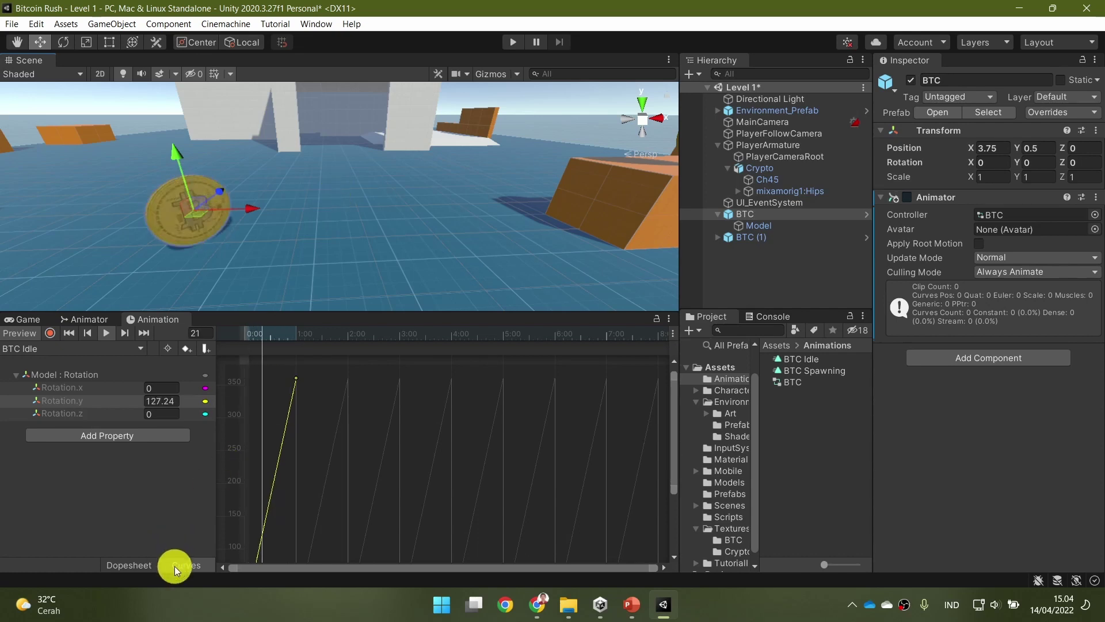
pyautogui.click(104, 334)
# Step: Check the tangent mode of the Rotation.y end key, then return to the Dopesheet and inspect frame 61
pyautogui.click(275, 381)
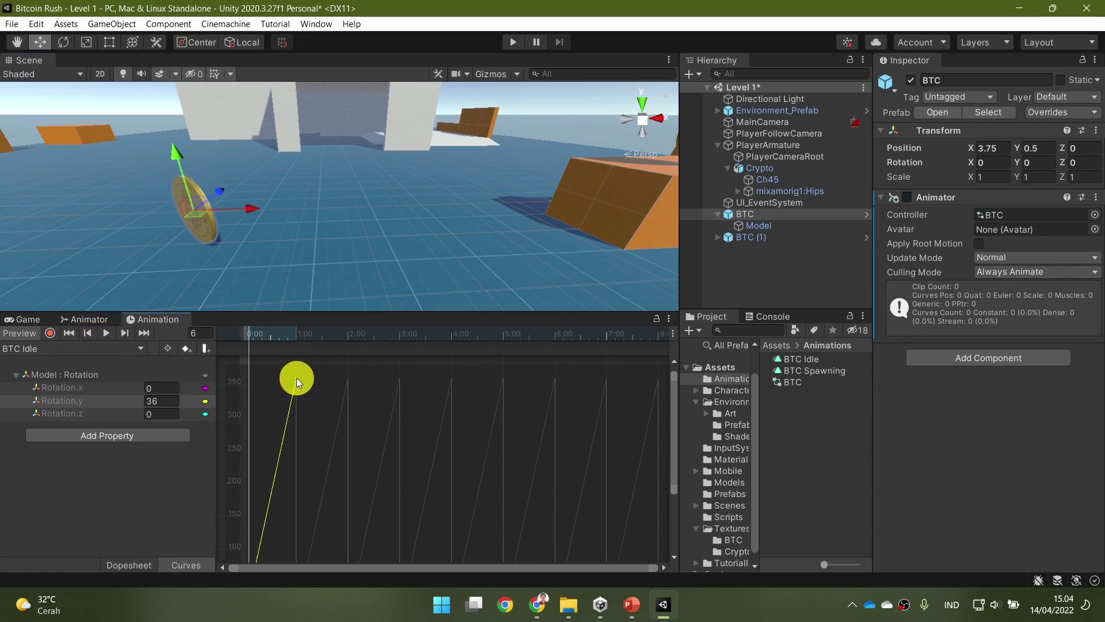
pyautogui.rightClick(296, 378)
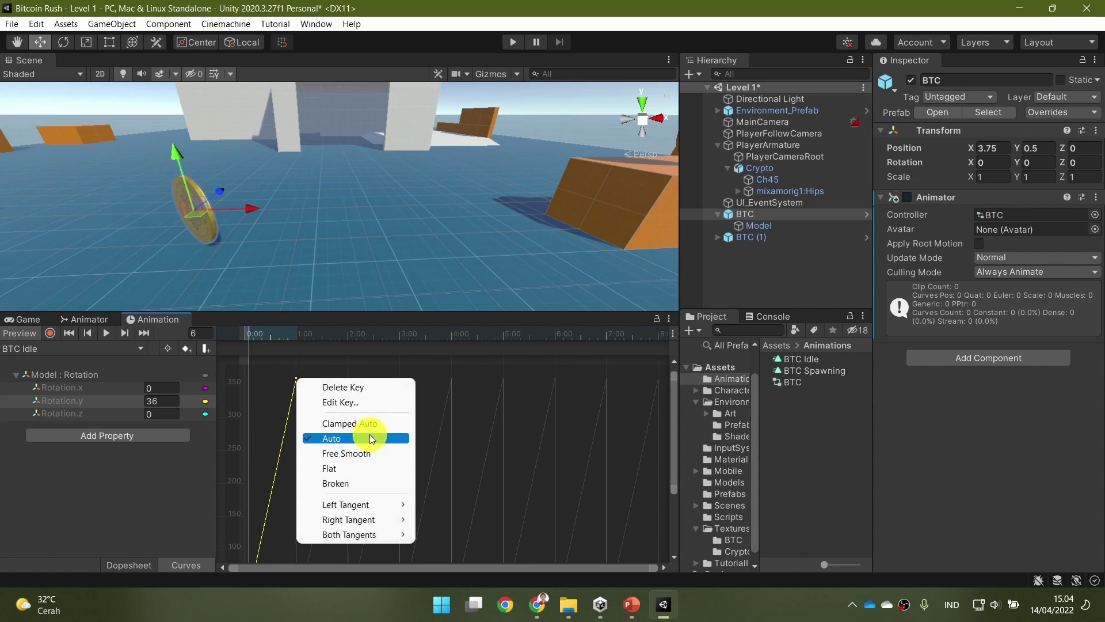
pyautogui.click(174, 532)
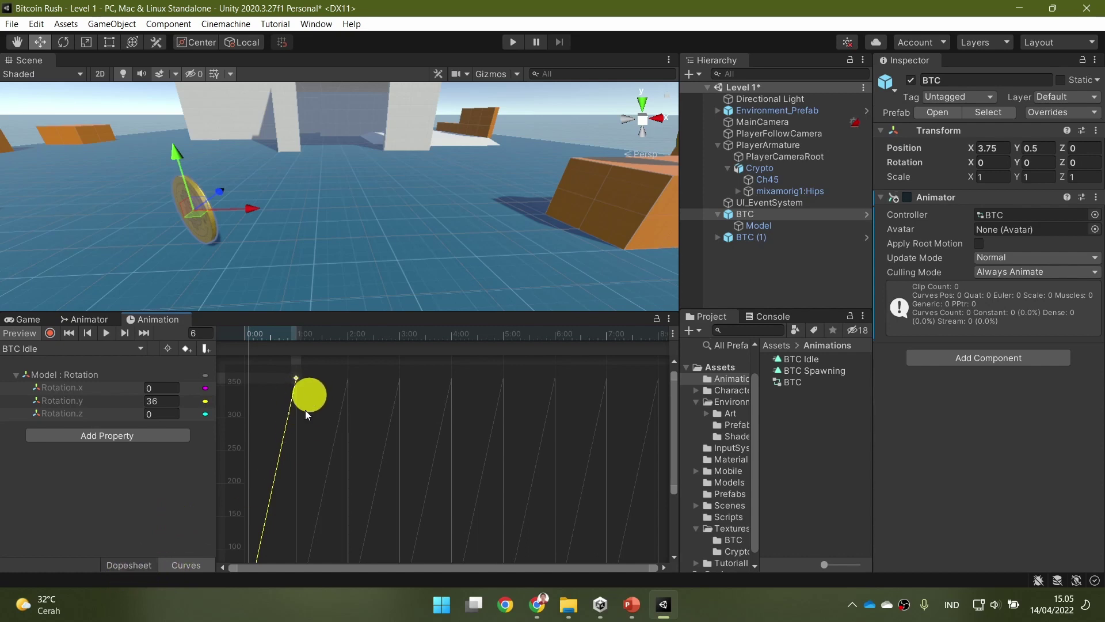
pyautogui.click(134, 565)
pyautogui.scroll(2, 349, 482)
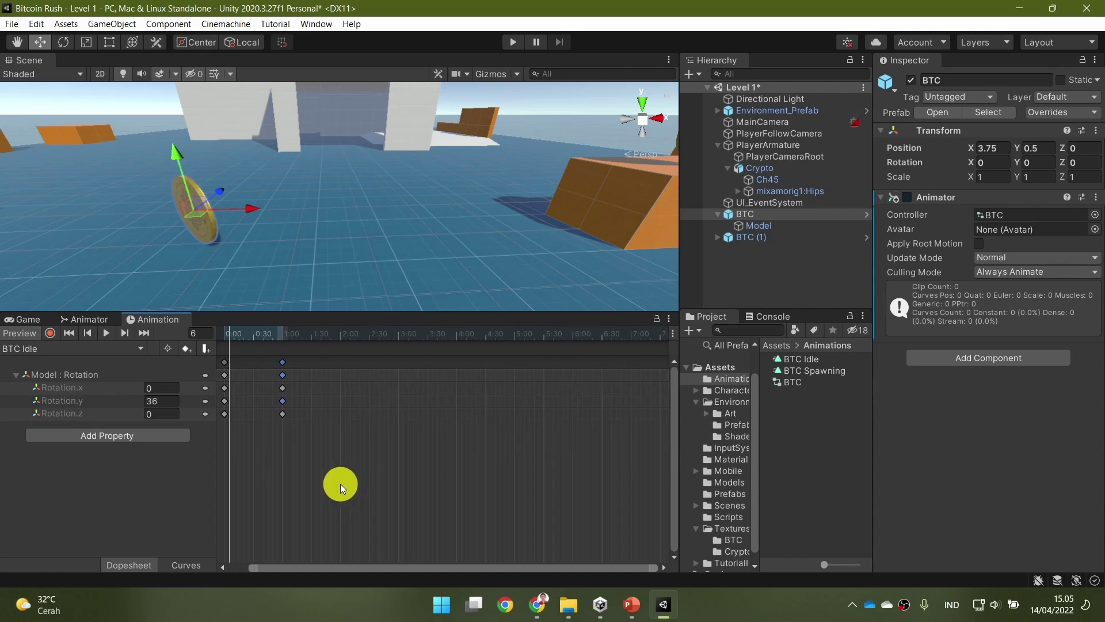
pyautogui.moveTo(302, 475); pyautogui.dragTo(353, 403, button='middle')
pyautogui.click(303, 337)
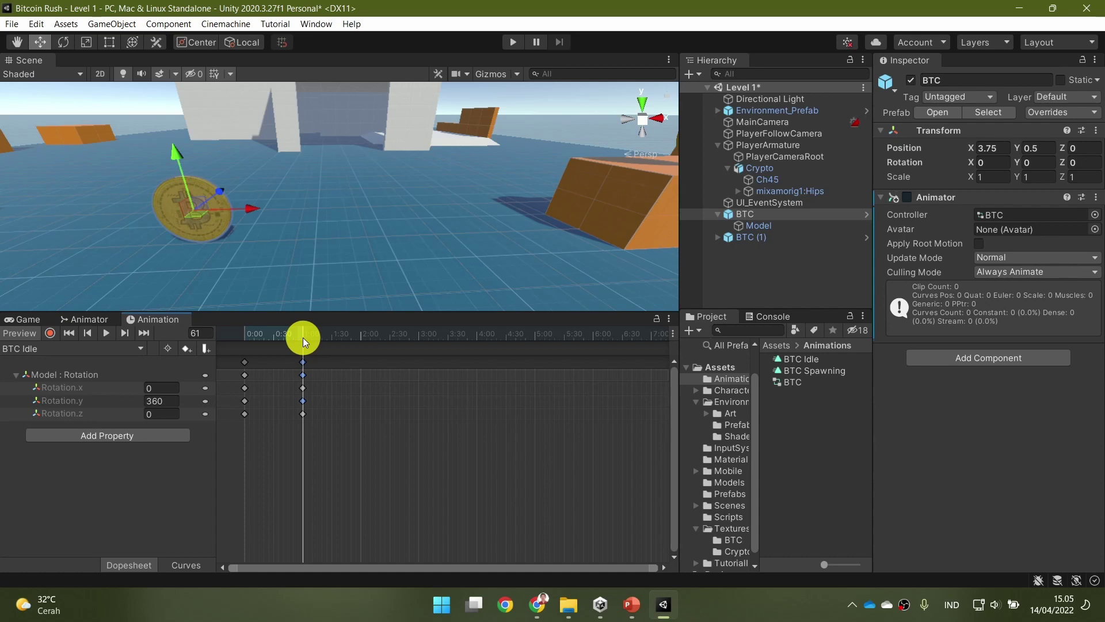
# Step: Switch to the PowerPoint slideshow and advance to the Disappearing slide
pyautogui.click(632, 603)
pyautogui.click(537, 412)
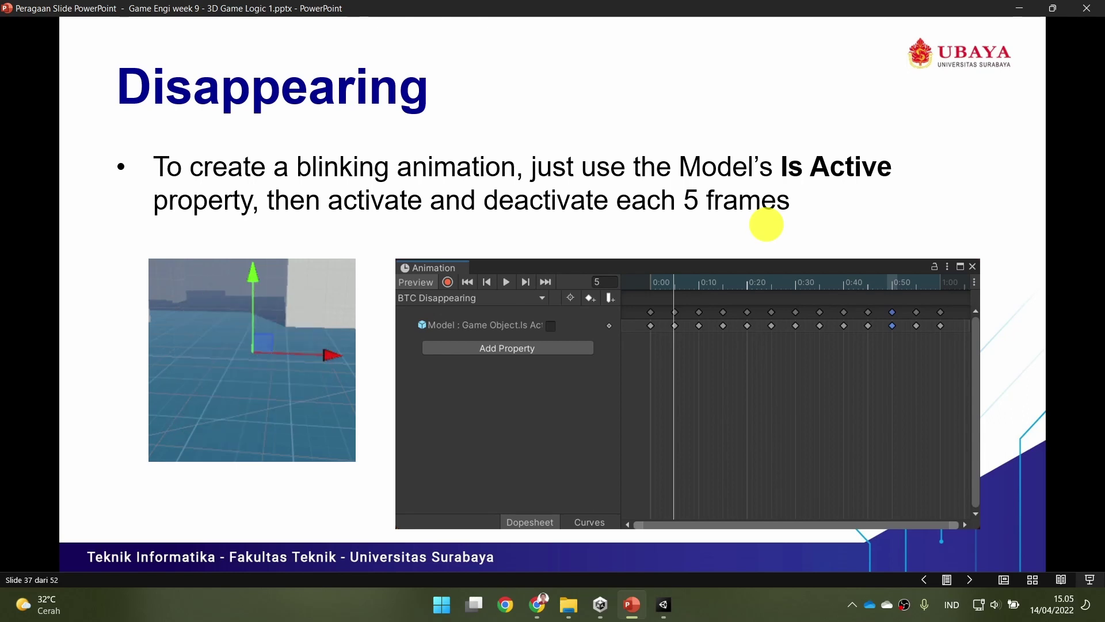
# Step: Switch to Unity and create a new animation clip for the coin named BTC Disappearing, saved in the Animations folder
pyautogui.click(670, 619)
pyautogui.click(61, 349)
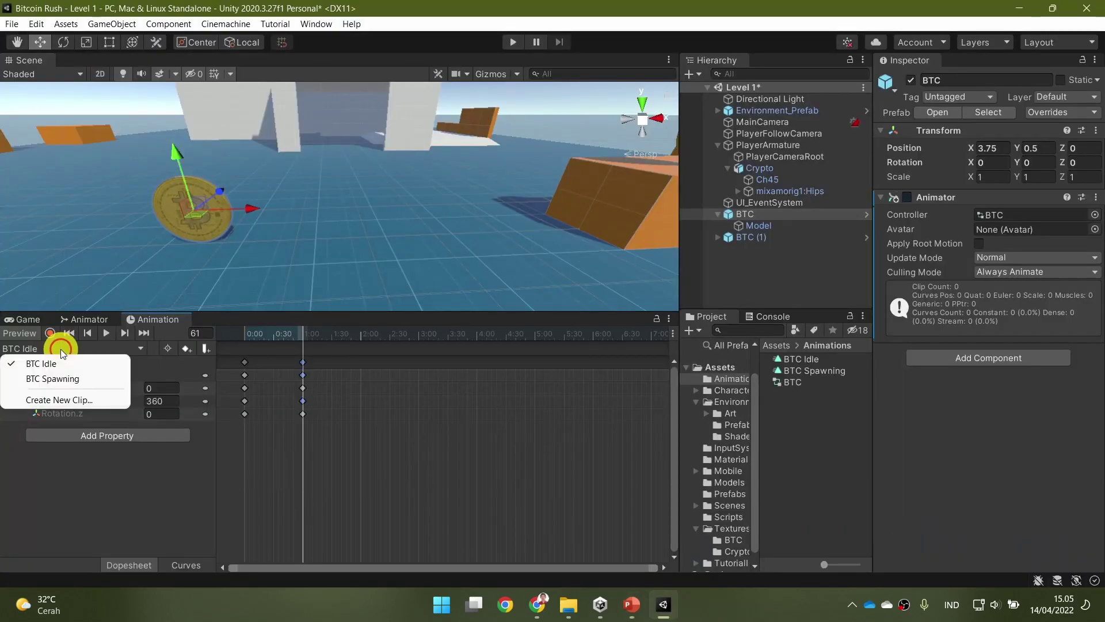
pyautogui.click(95, 399)
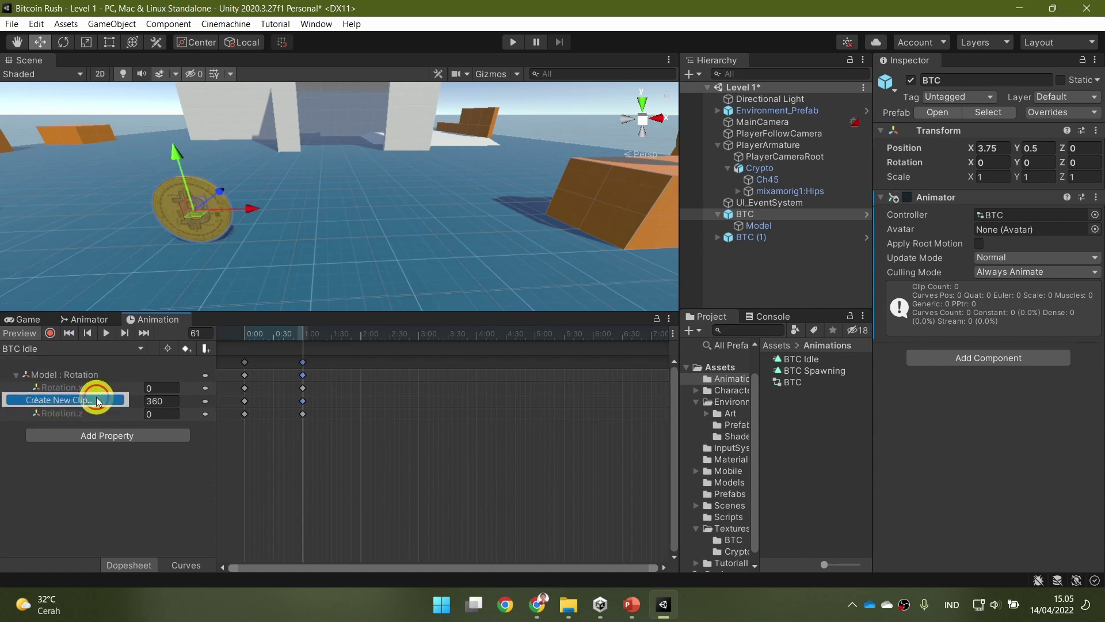
pyautogui.write('BTC')
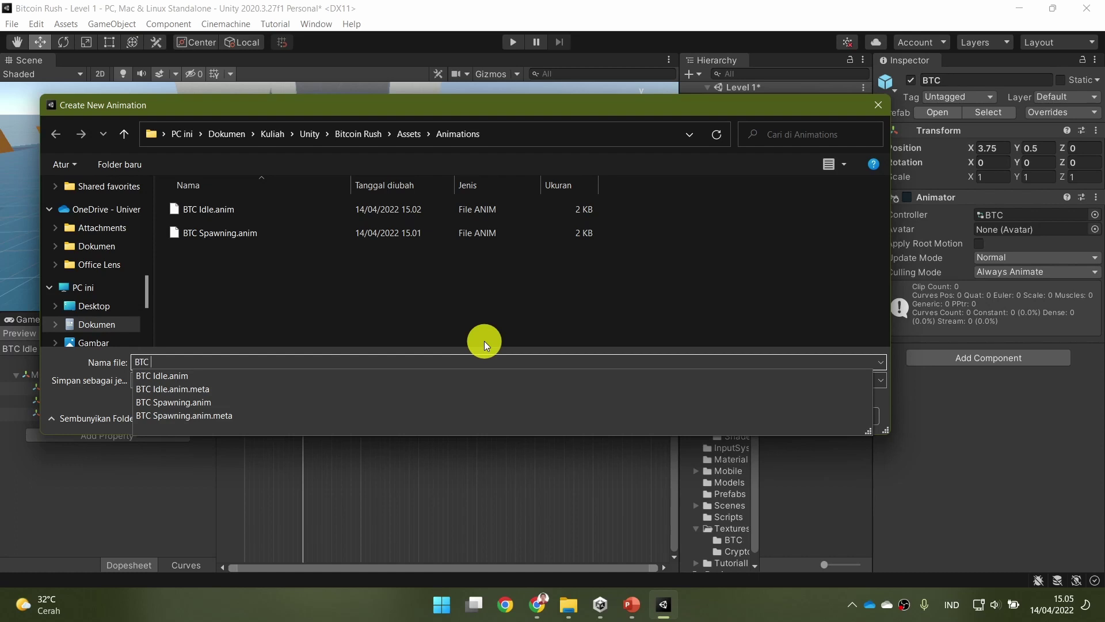
pyautogui.write('Disappear')
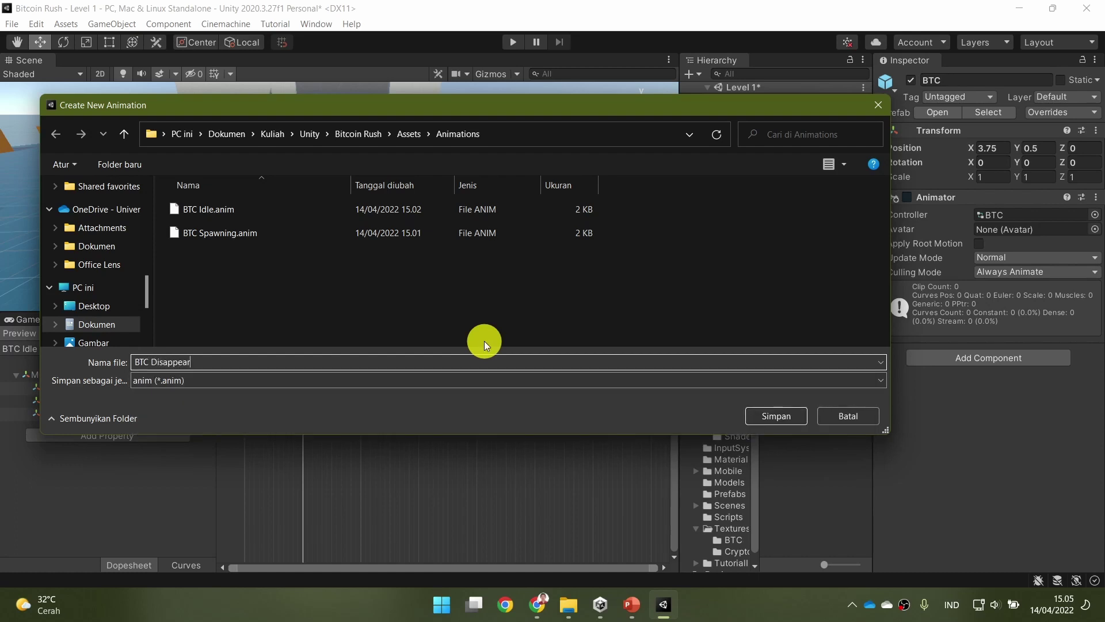
pyautogui.hotkey('alt', 'Tab')
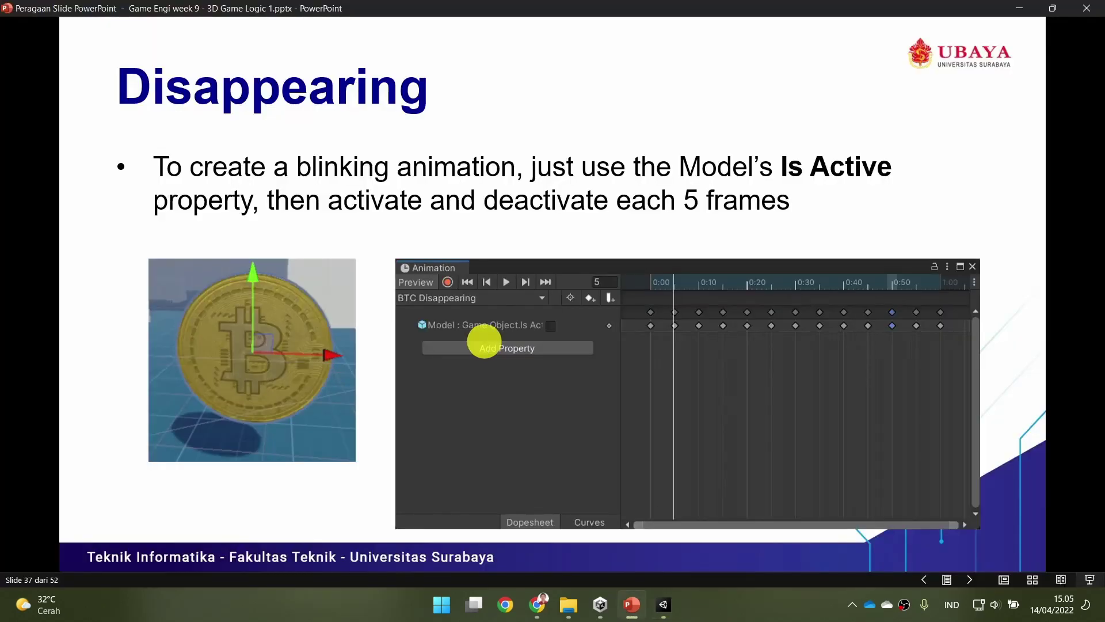
pyautogui.hotkey('alt', 'Tab')
pyautogui.write('r')
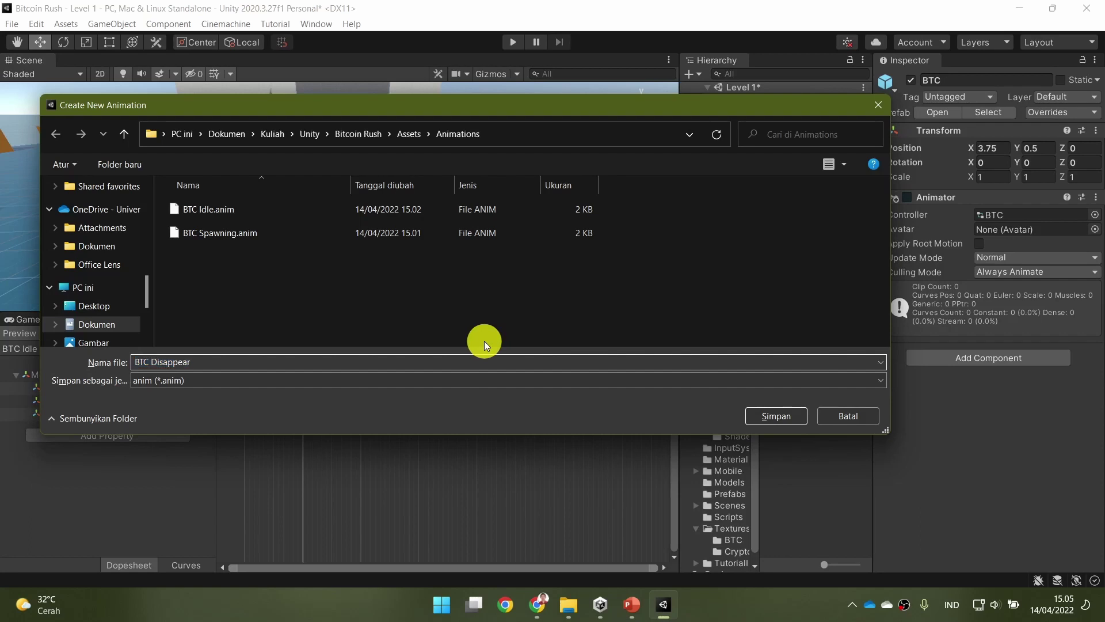
pyautogui.write('ing')
pyautogui.press('Return')
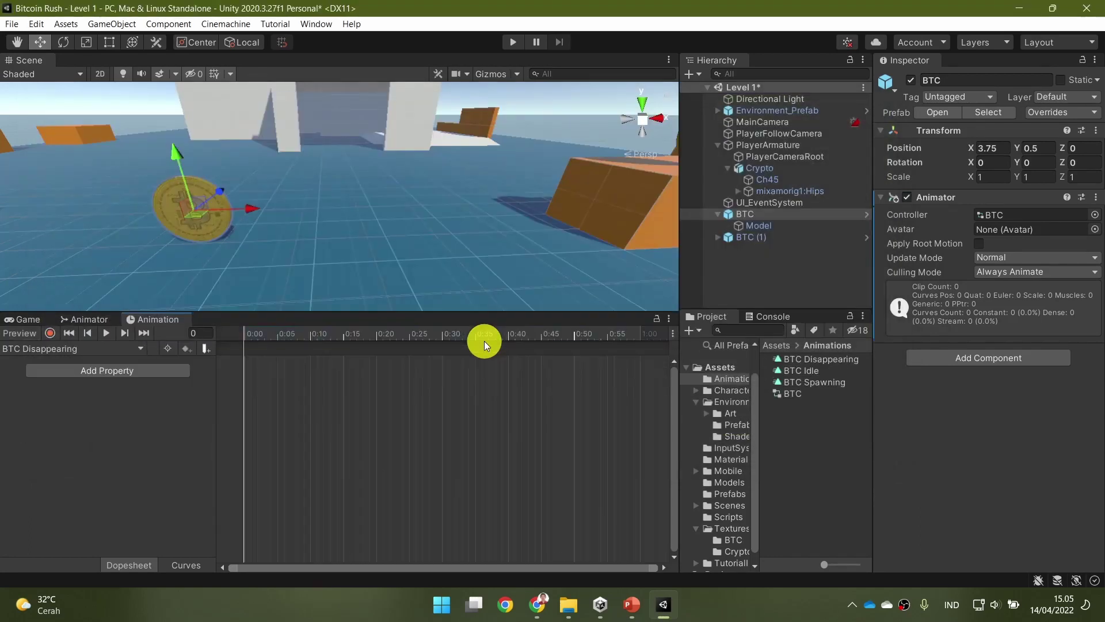
# Step: Add the Model child's Is Active property to the BTC Disappearing clip
pyautogui.click(160, 377)
pyautogui.click(198, 382)
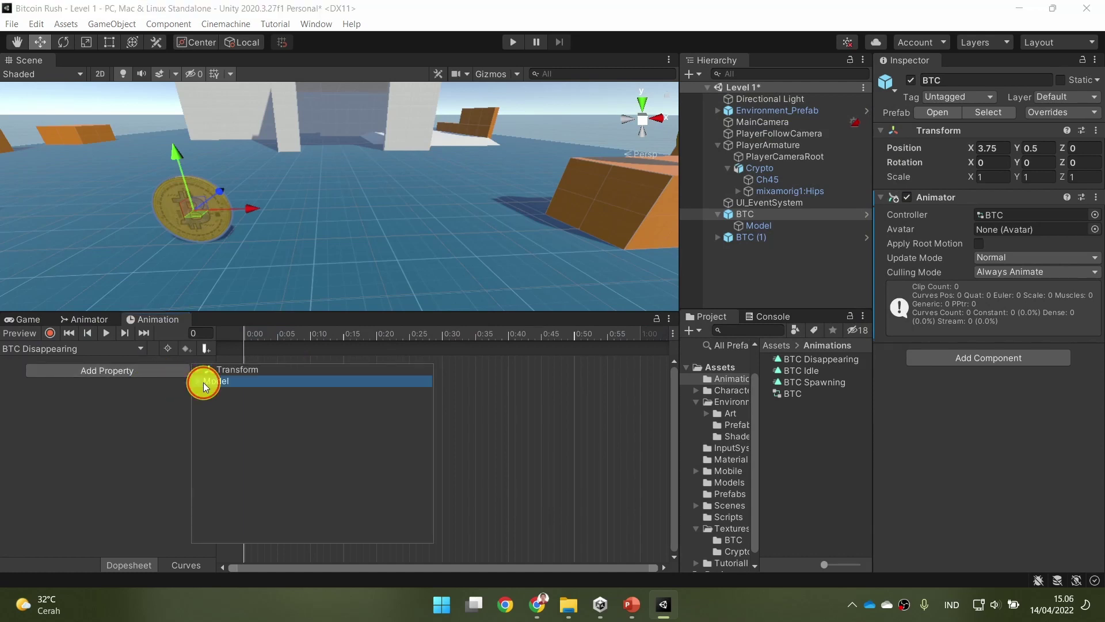
pyautogui.click(198, 384)
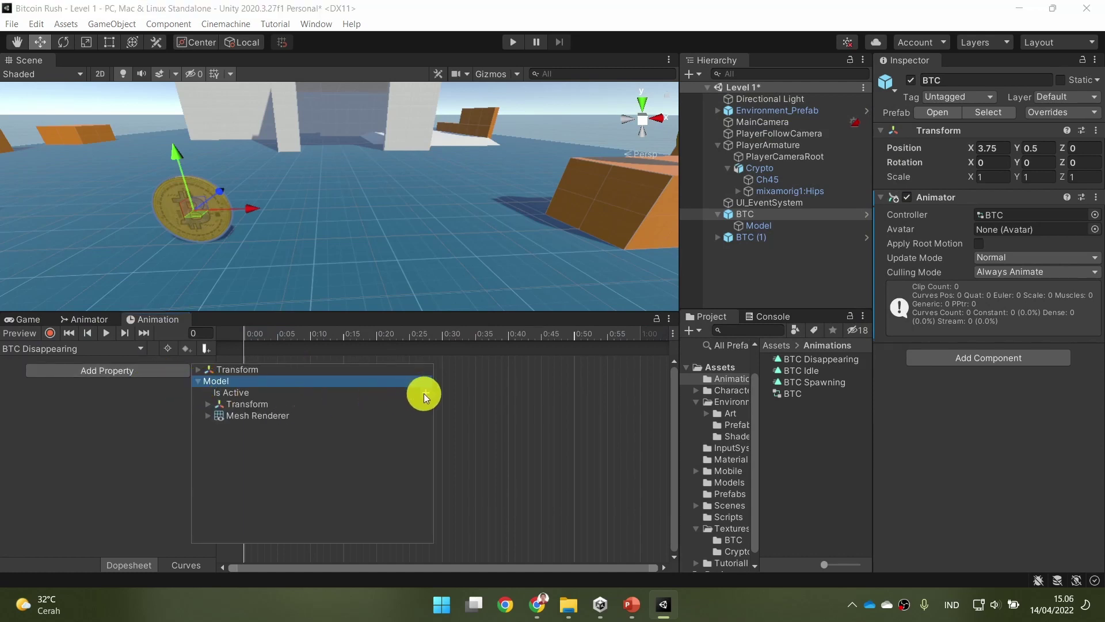
pyautogui.click(425, 393)
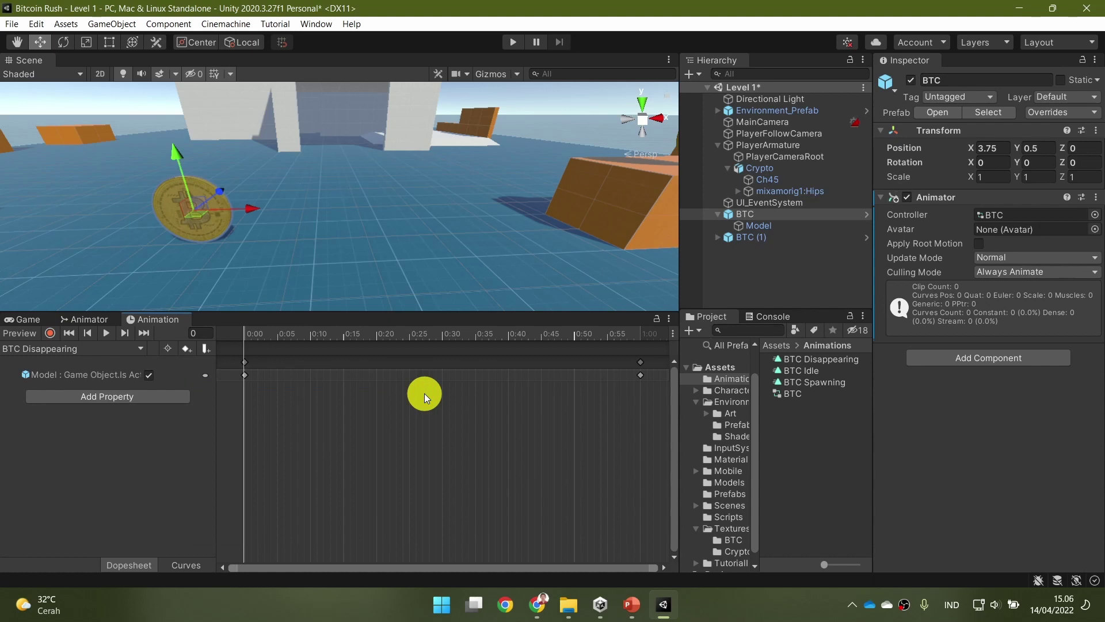
# Step: Turn Is Active off at frame 5 and add another keyframe at frame 10
pyautogui.click(279, 336)
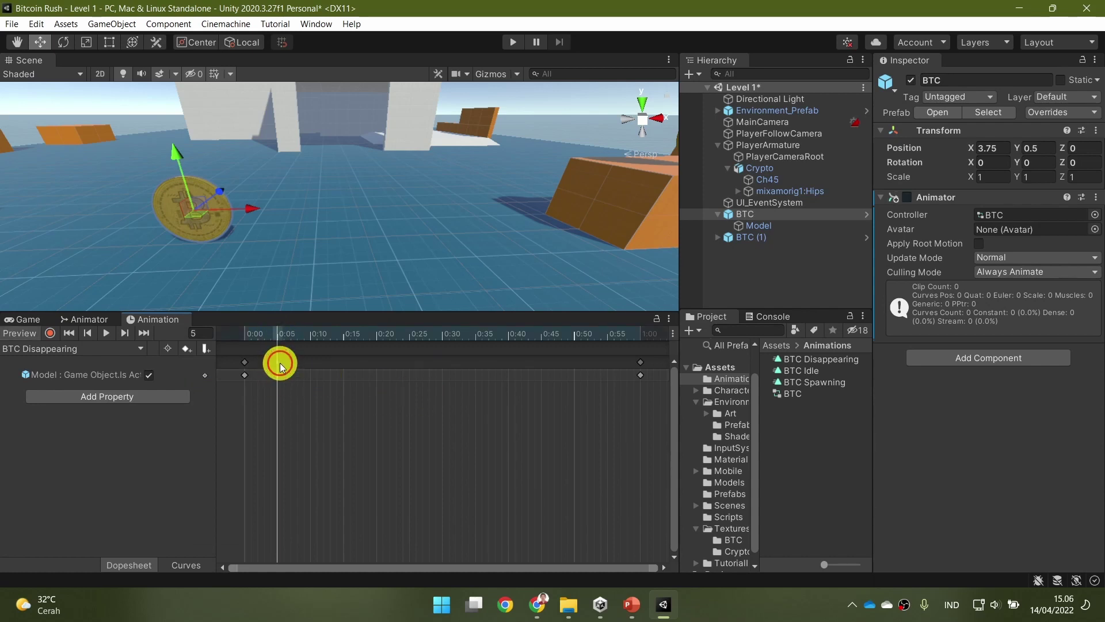
pyautogui.click(148, 374)
pyautogui.click(305, 374)
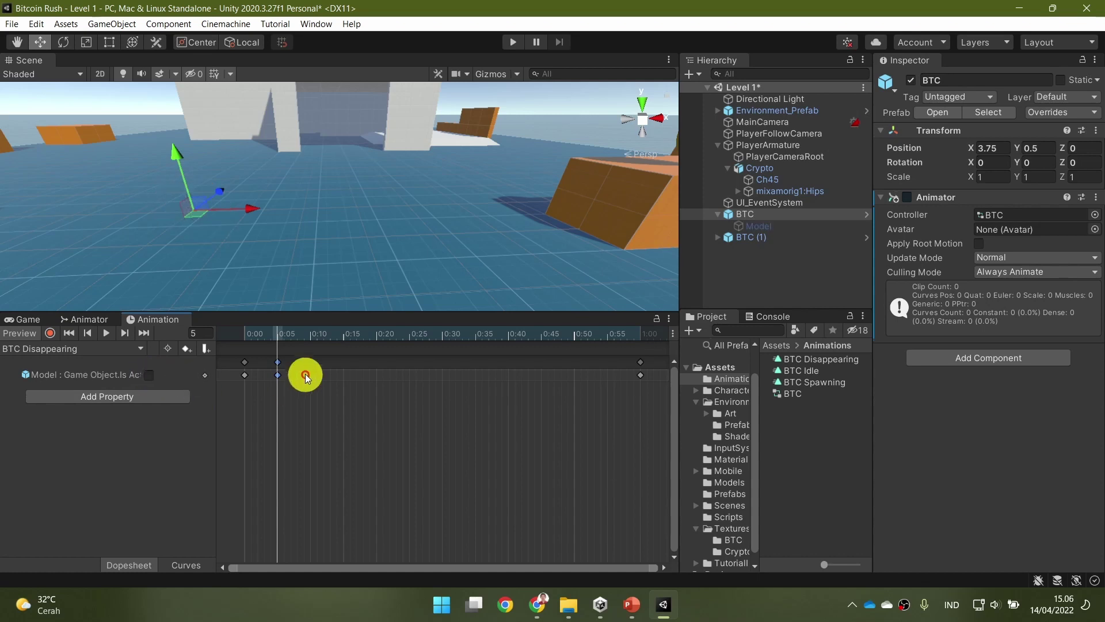
pyautogui.click(311, 336)
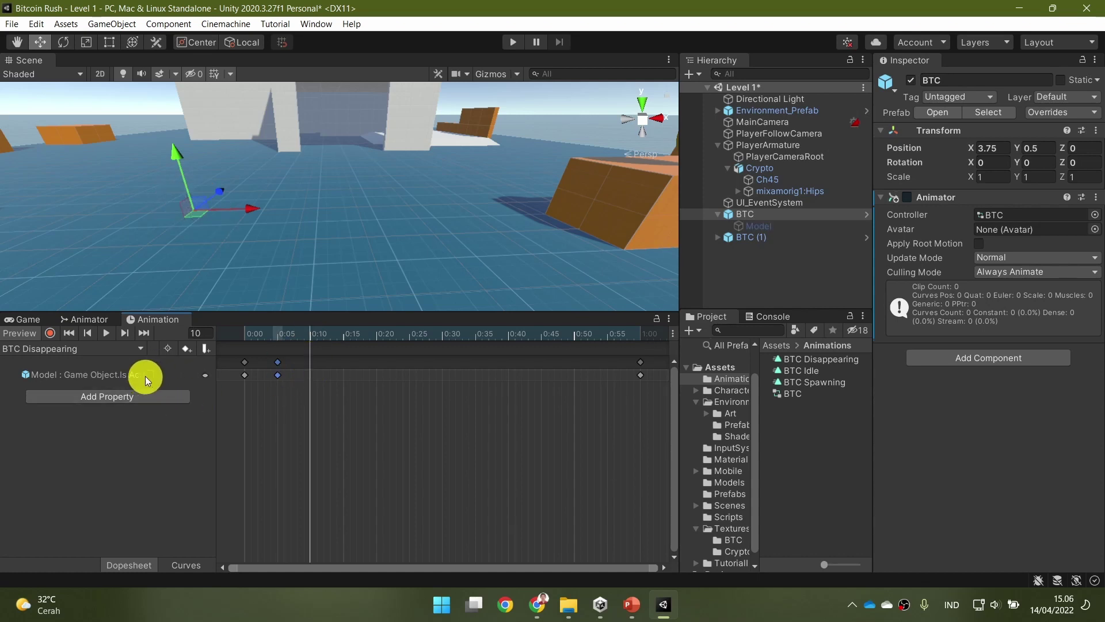
pyautogui.doubleClick(310, 361)
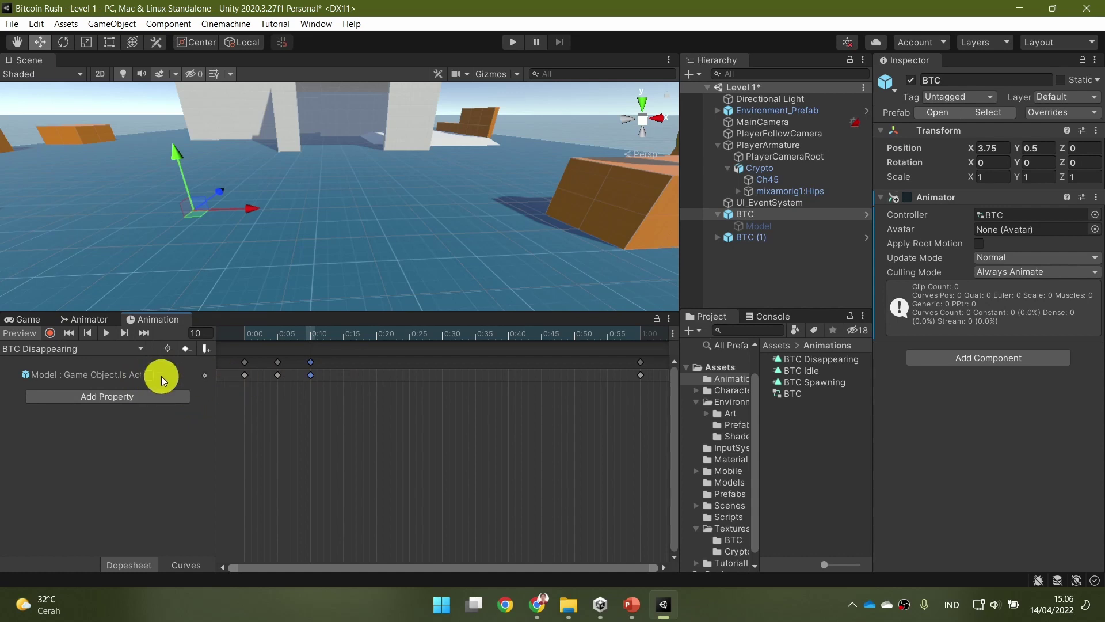
pyautogui.doubleClick(277, 375)
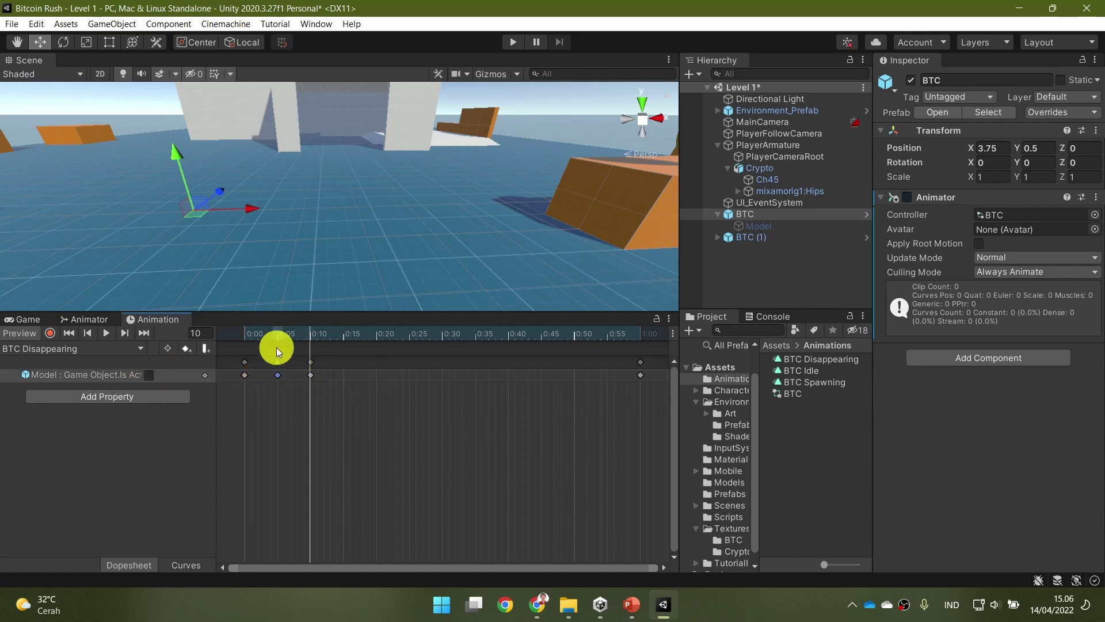
# Step: Add inactive Is Active keyframes at frames 15, 25, 35, 45 and 55
pyautogui.click(344, 336)
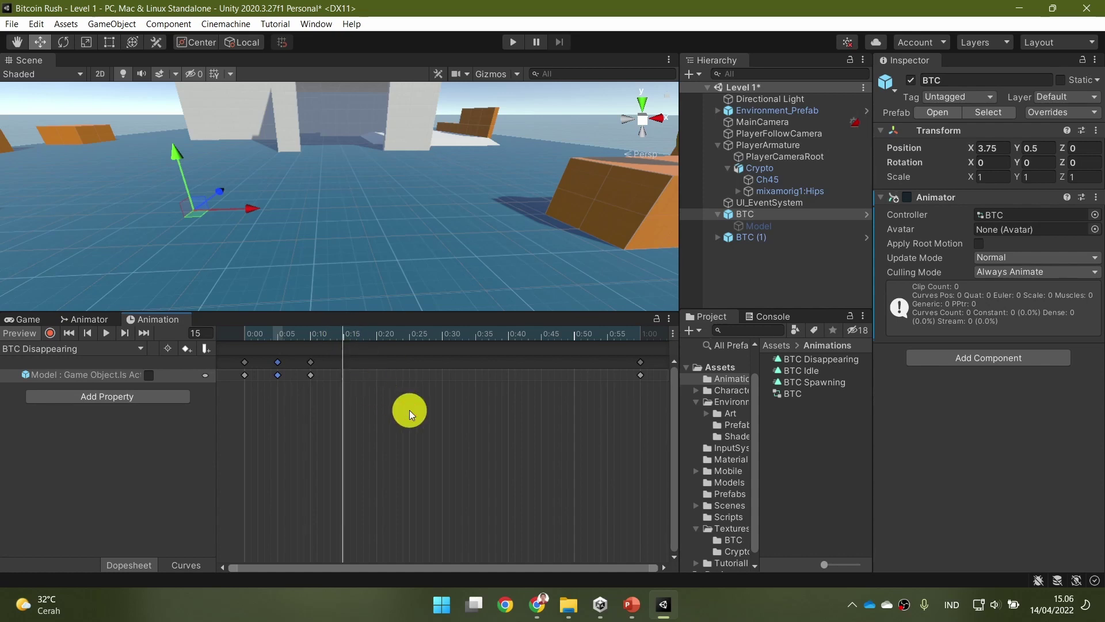
pyautogui.press('k')
pyautogui.click(410, 336)
pyautogui.press('k')
pyautogui.click(476, 338)
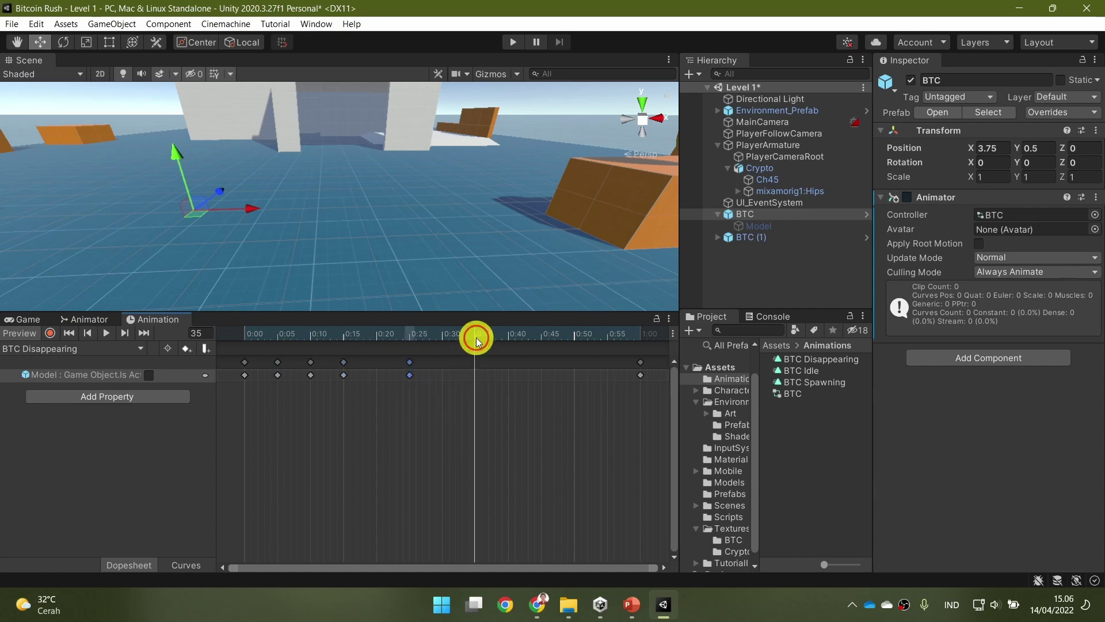
pyautogui.press('k')
pyautogui.click(543, 340)
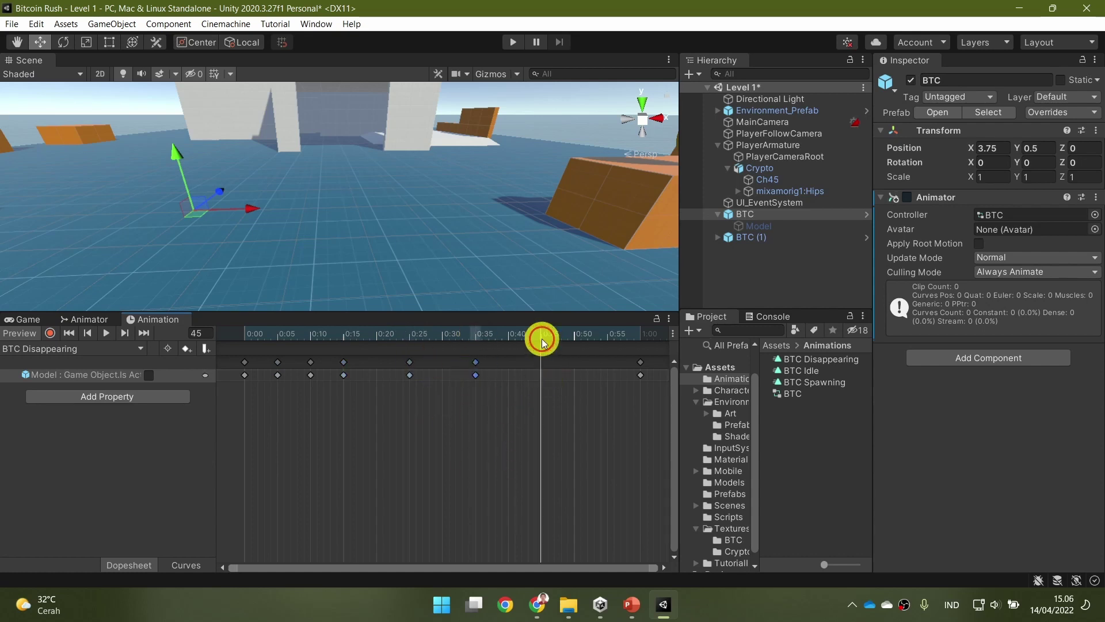
pyautogui.press('k')
pyautogui.click(610, 337)
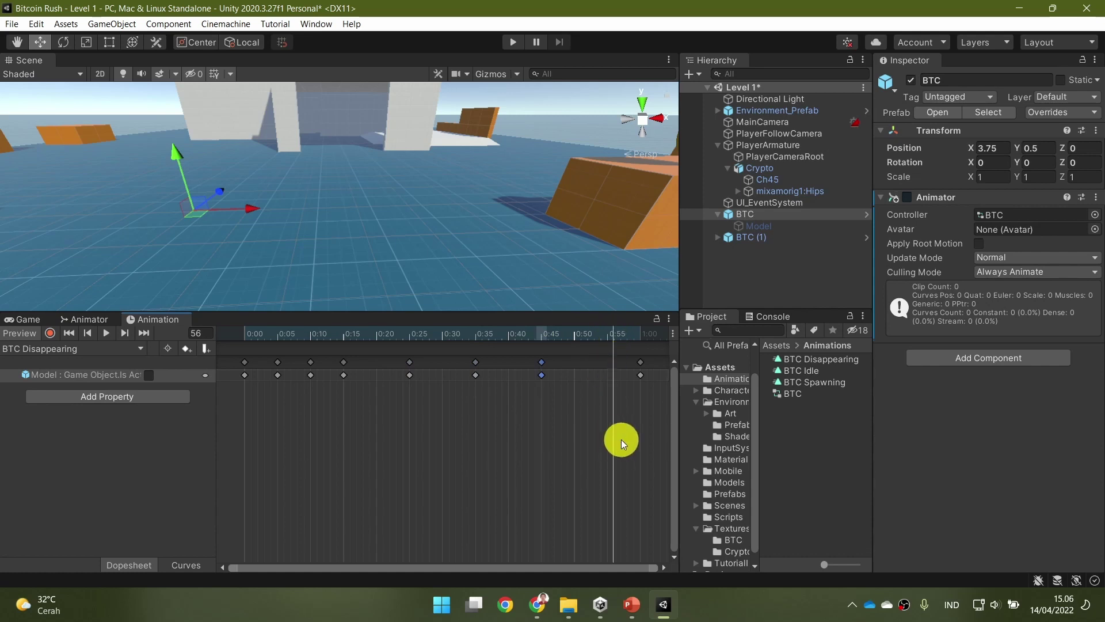
pyautogui.click(607, 338)
pyautogui.press('k')
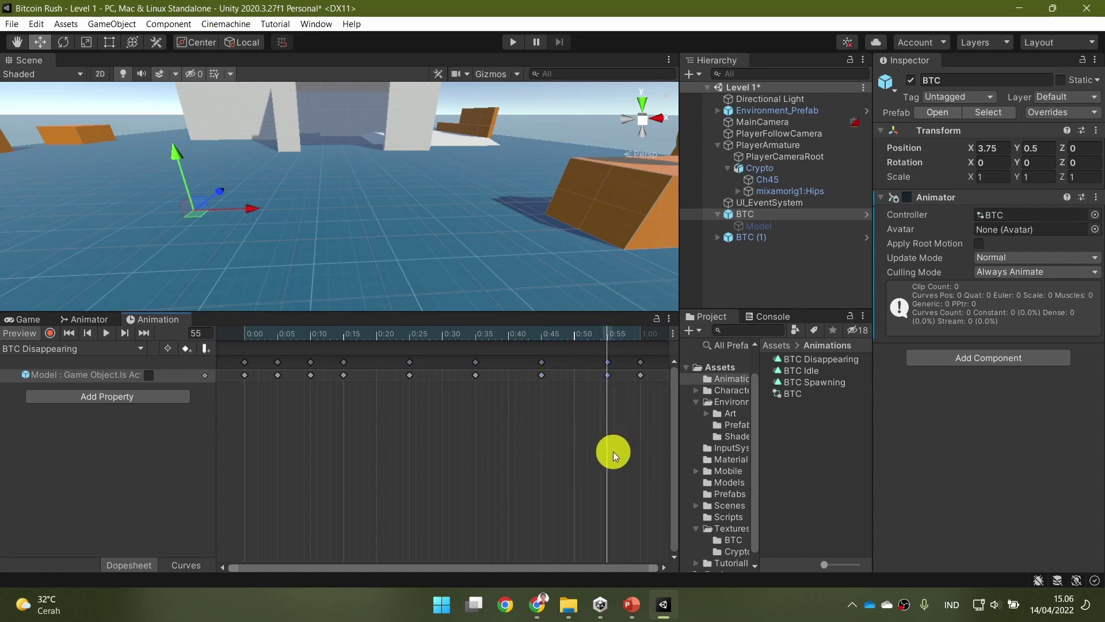
# Step: Add Is Active keyframes at frames 20 and 30 to fill the gaps between the inactive keys
pyautogui.click(312, 366)
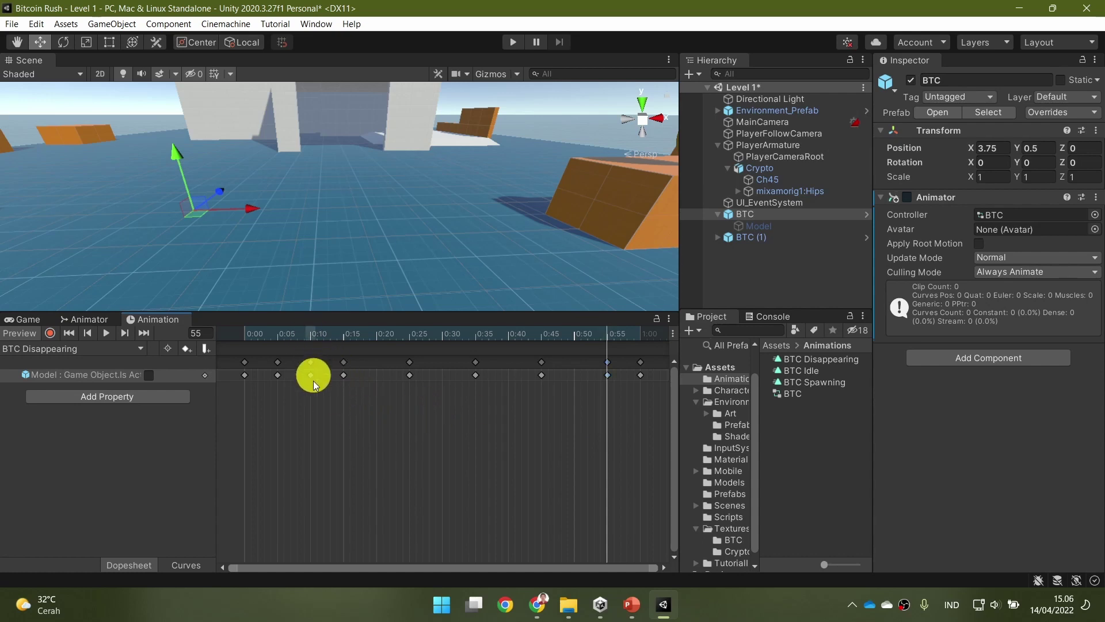
pyautogui.click(376, 334)
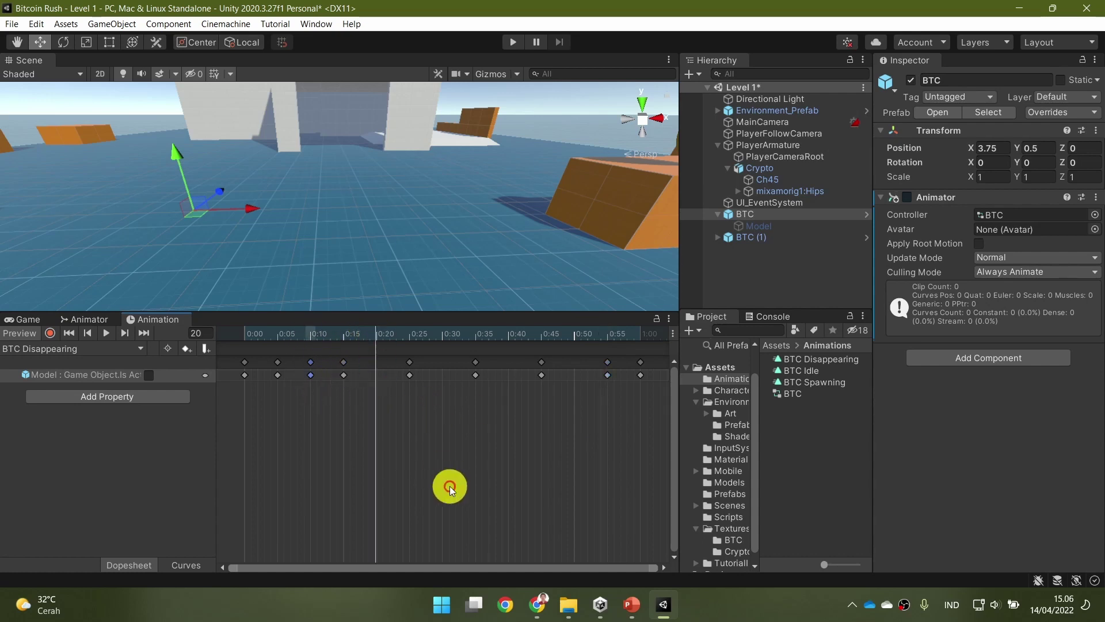
pyautogui.press('k')
pyautogui.click(444, 333)
pyautogui.press('k')
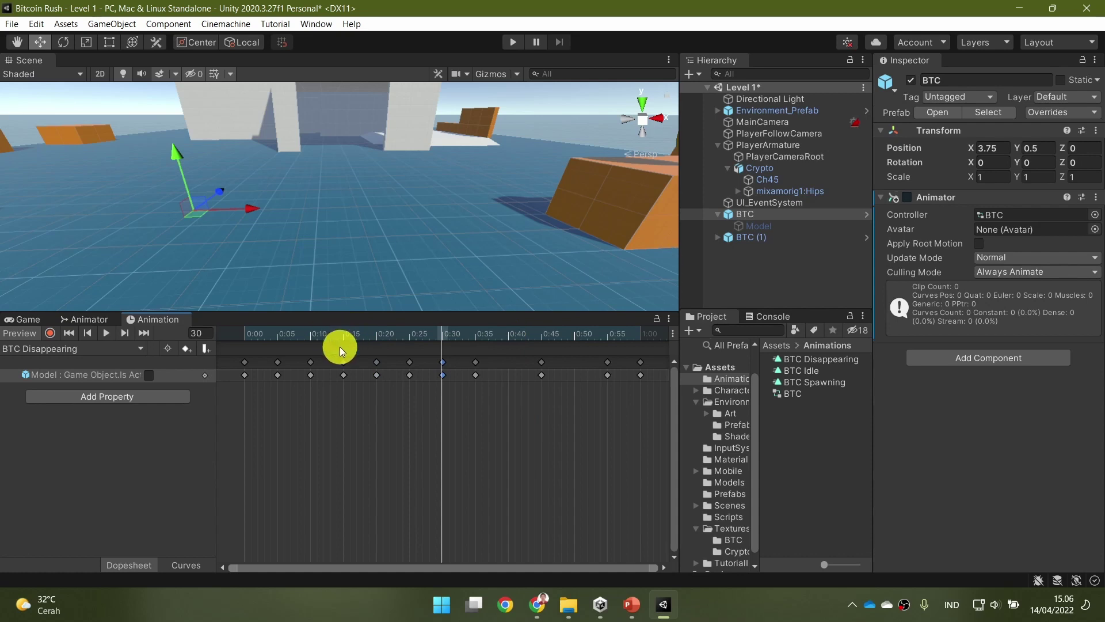
# Step: Turn Is Active on at the keyframes of frames 10, 20 and 30
pyautogui.click(313, 335)
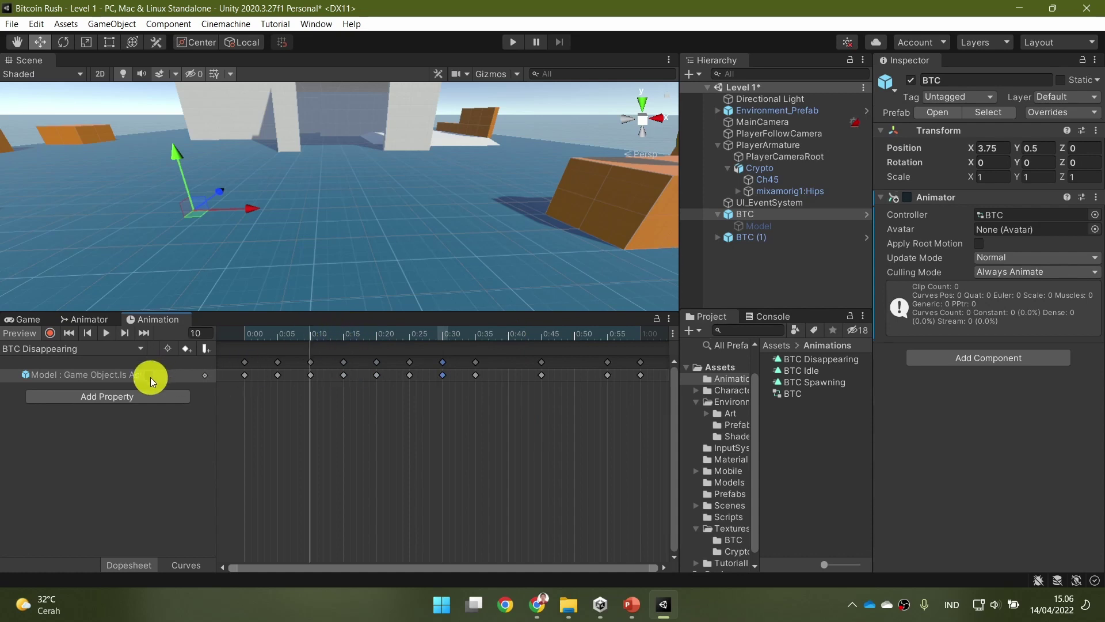
pyautogui.click(149, 375)
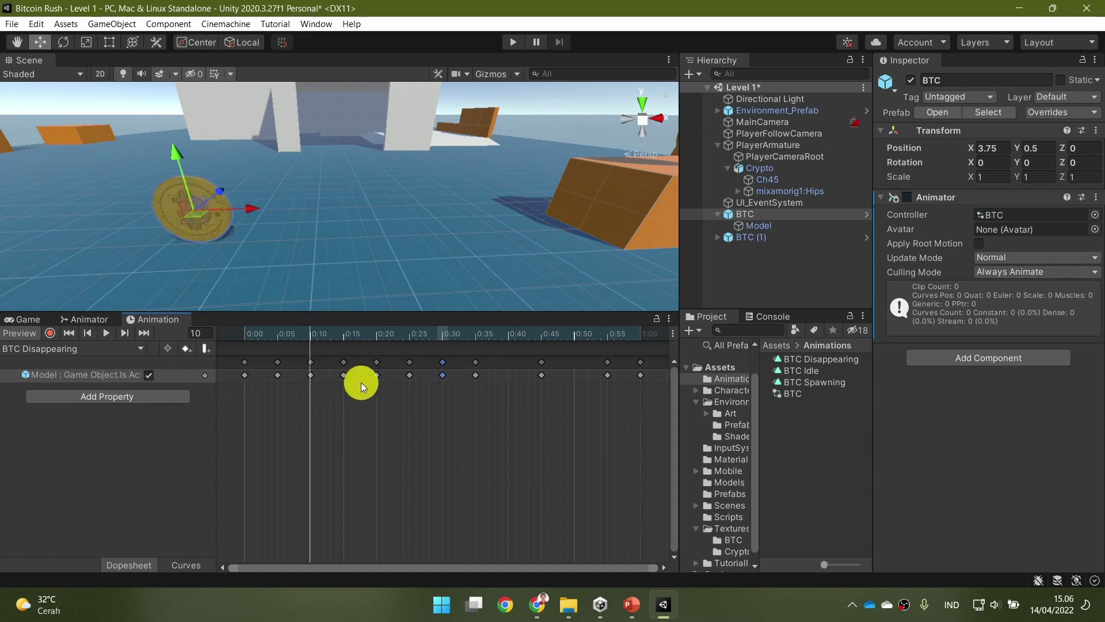
pyautogui.click(378, 336)
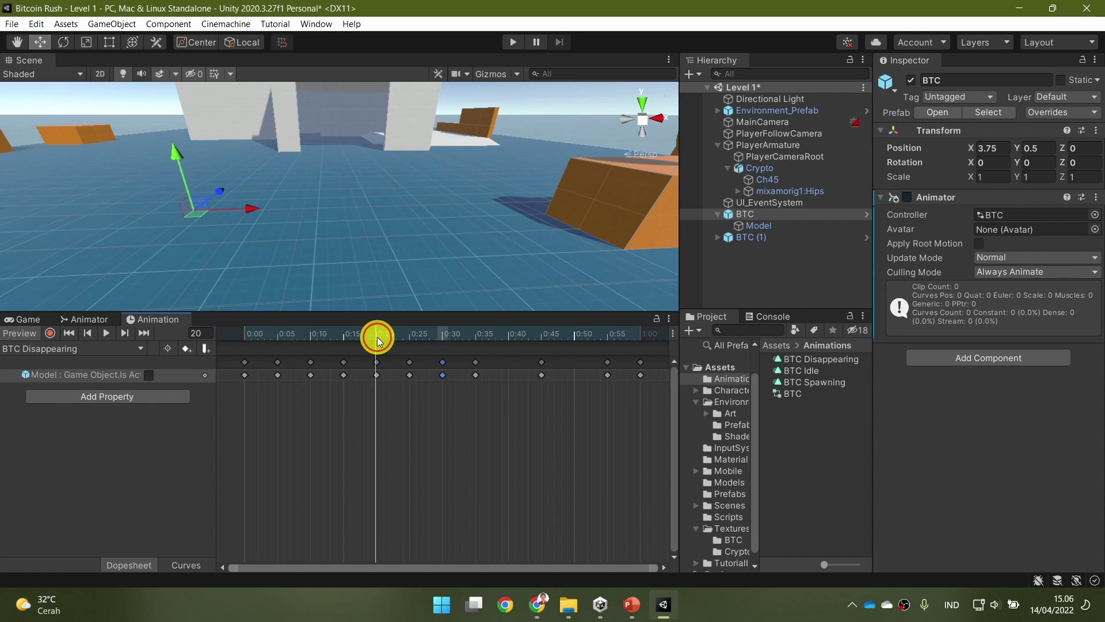
pyautogui.click(150, 375)
pyautogui.click(443, 336)
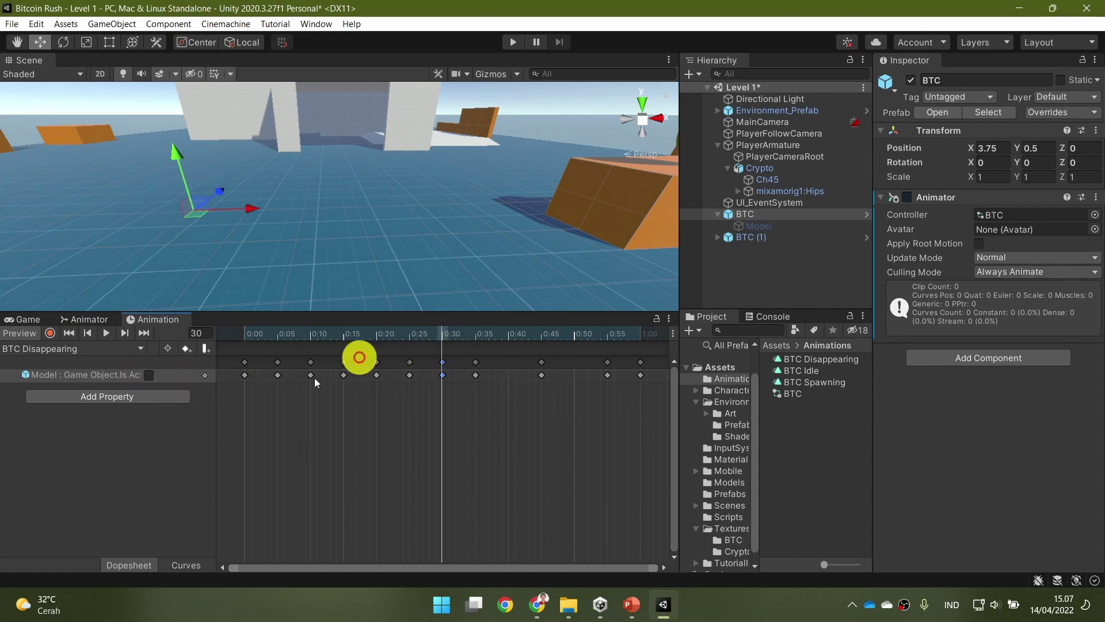
pyautogui.click(149, 375)
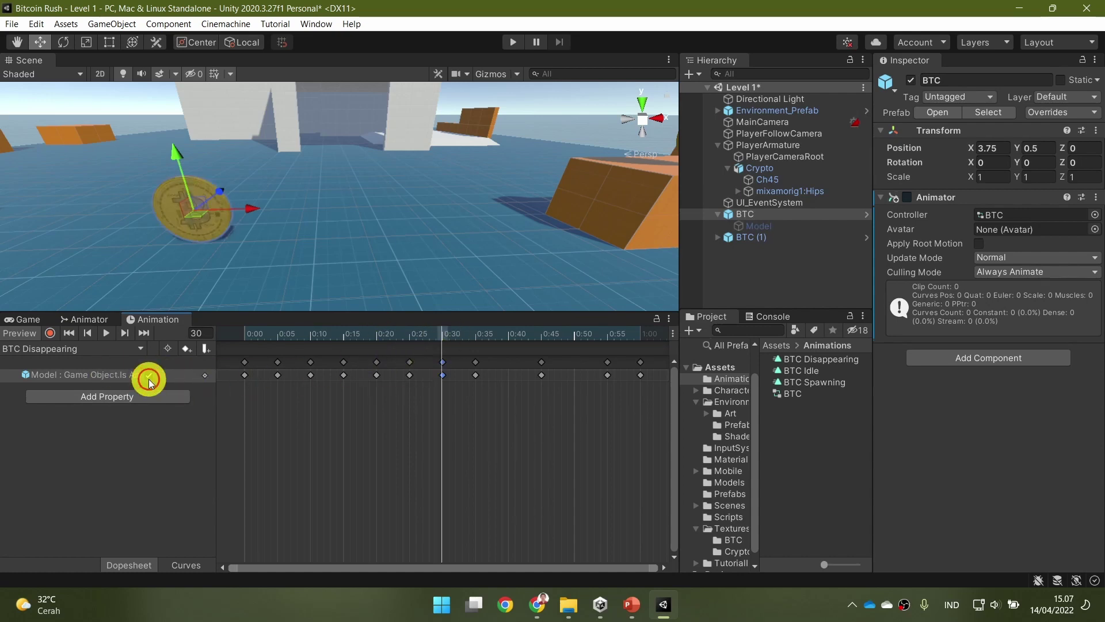
# Step: Add a keyframe with Is Active on at frame 40 and another keyframe at frame 50
pyautogui.click(509, 337)
pyautogui.press('k')
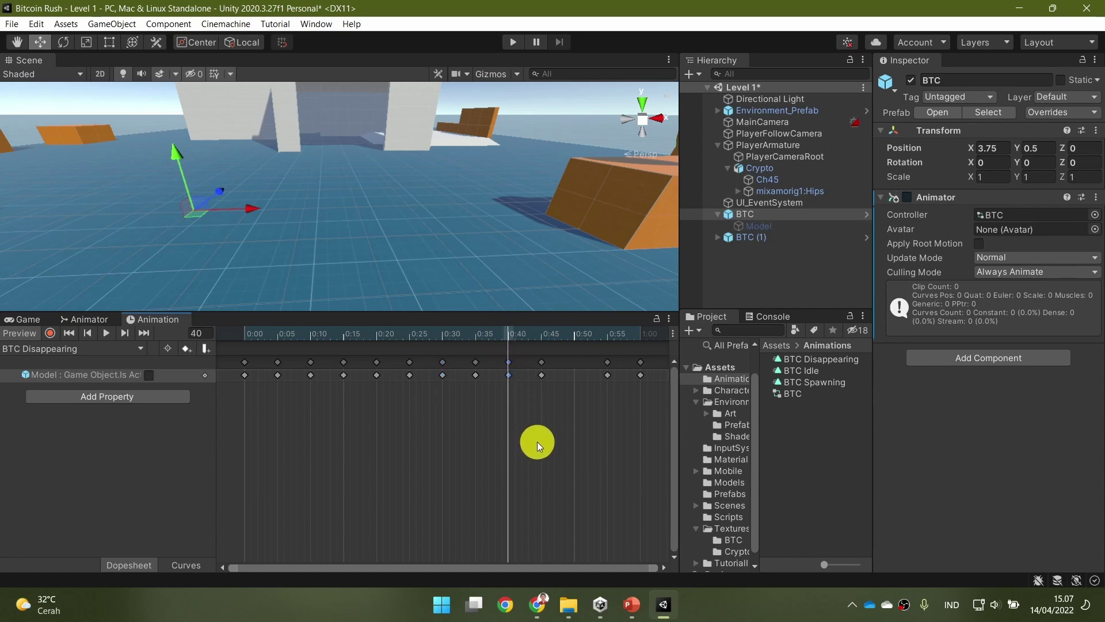
pyautogui.click(148, 375)
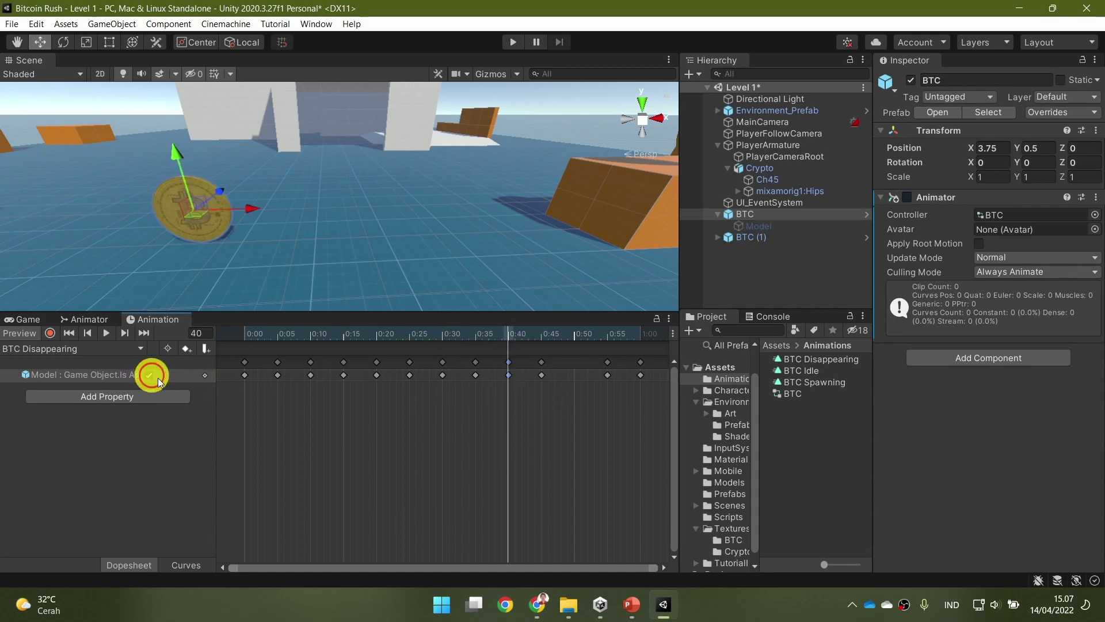
pyautogui.click(575, 340)
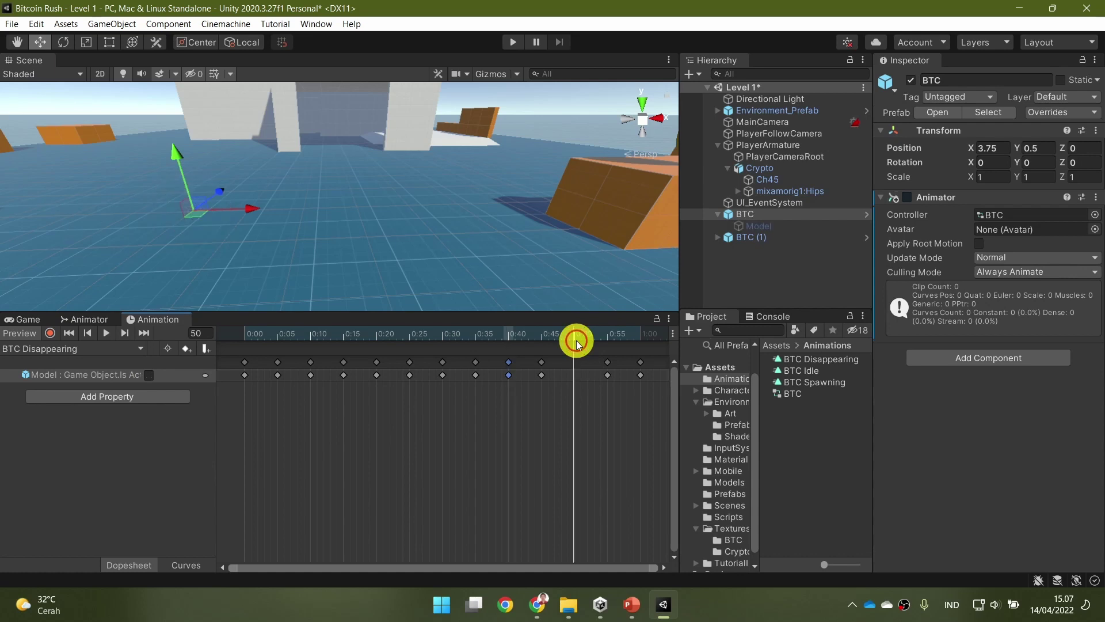
pyautogui.press('k')
# Step: Scrub through the BTC Disappearing keyframes, return to frame 0 and play the clip to check the blinking
pyautogui.moveTo(642, 338); pyautogui.dragTo(634, 338)
pyautogui.moveTo(265, 339); pyautogui.dragTo(243, 334)
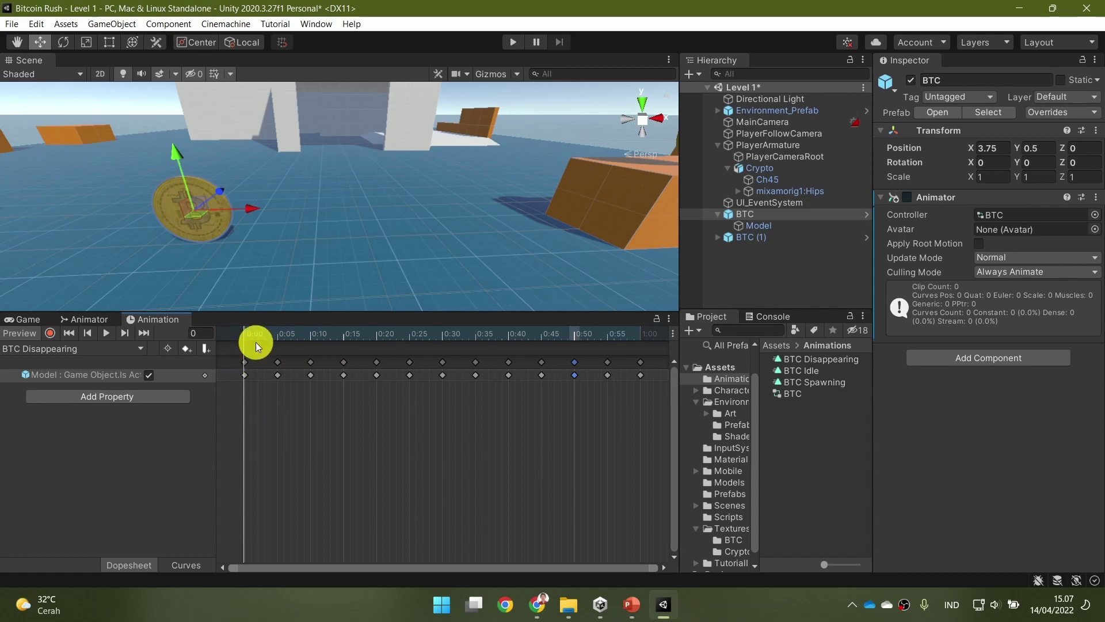
pyautogui.click(279, 334)
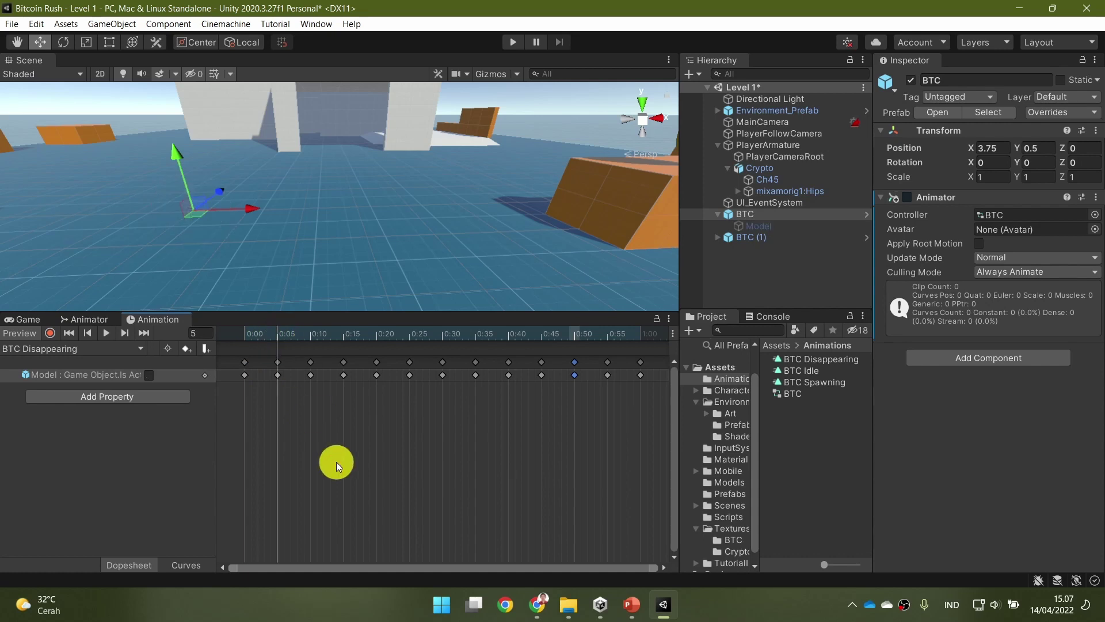
pyautogui.click(246, 338)
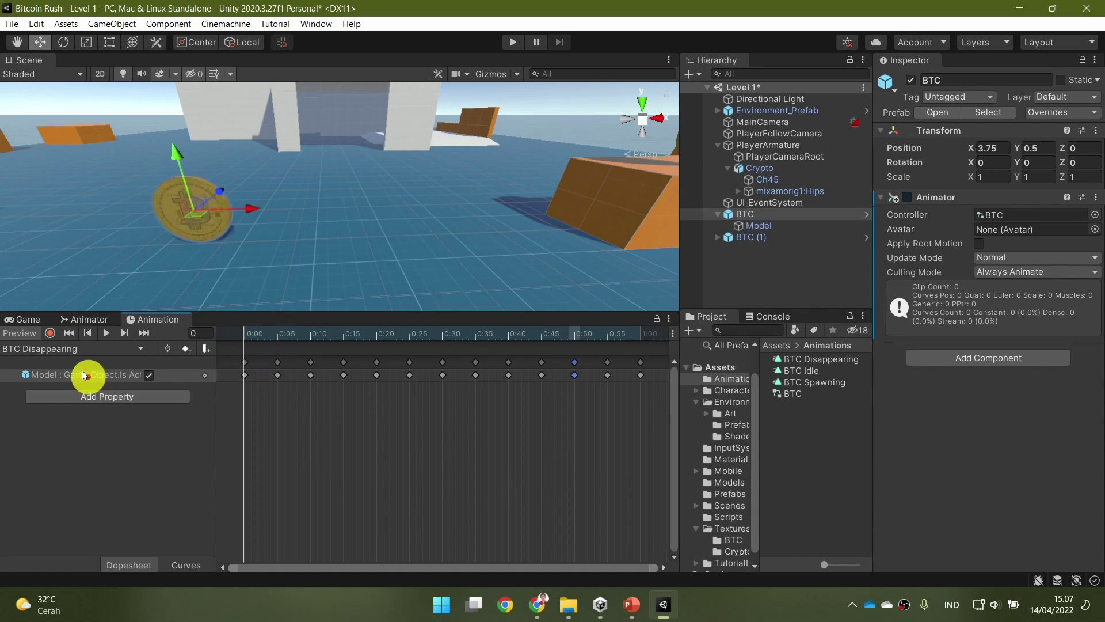
pyautogui.click(106, 333)
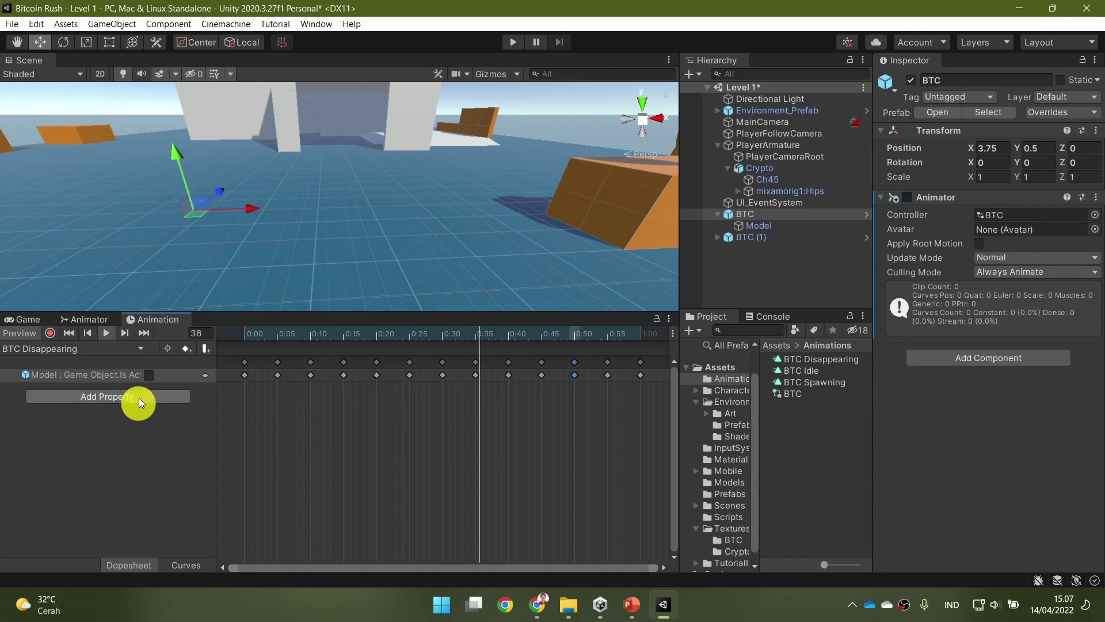
# Step: Stop playback of the BTC Disappearing clip and scrub from frame 5 to frame 60 to check the blinking
pyautogui.click(106, 333)
pyautogui.click(278, 335)
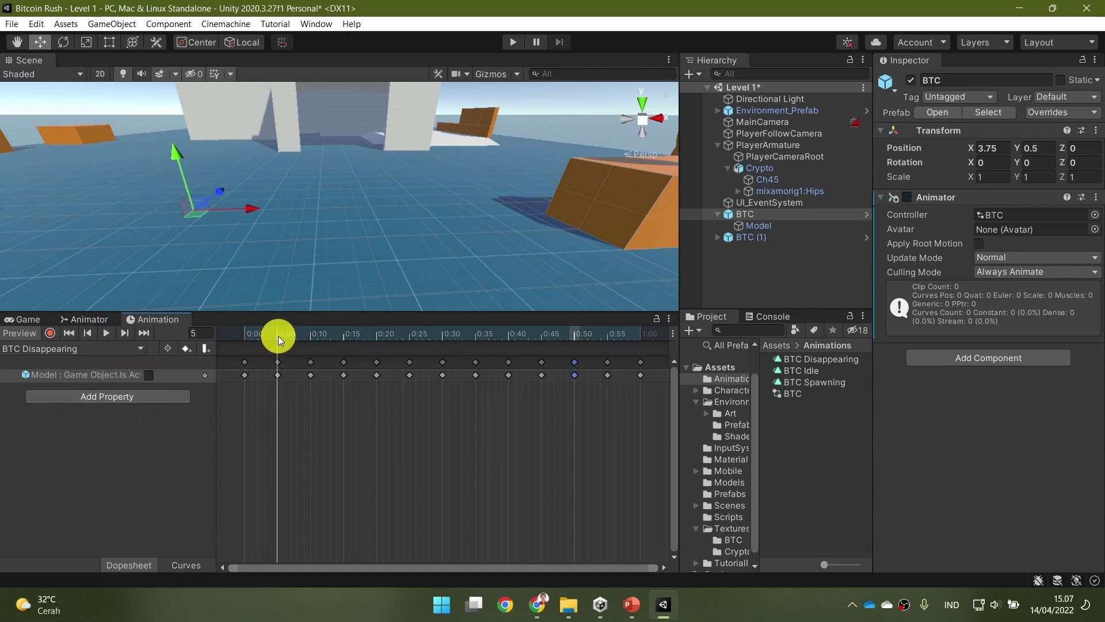
pyautogui.moveTo(310, 335); pyautogui.dragTo(640, 342)
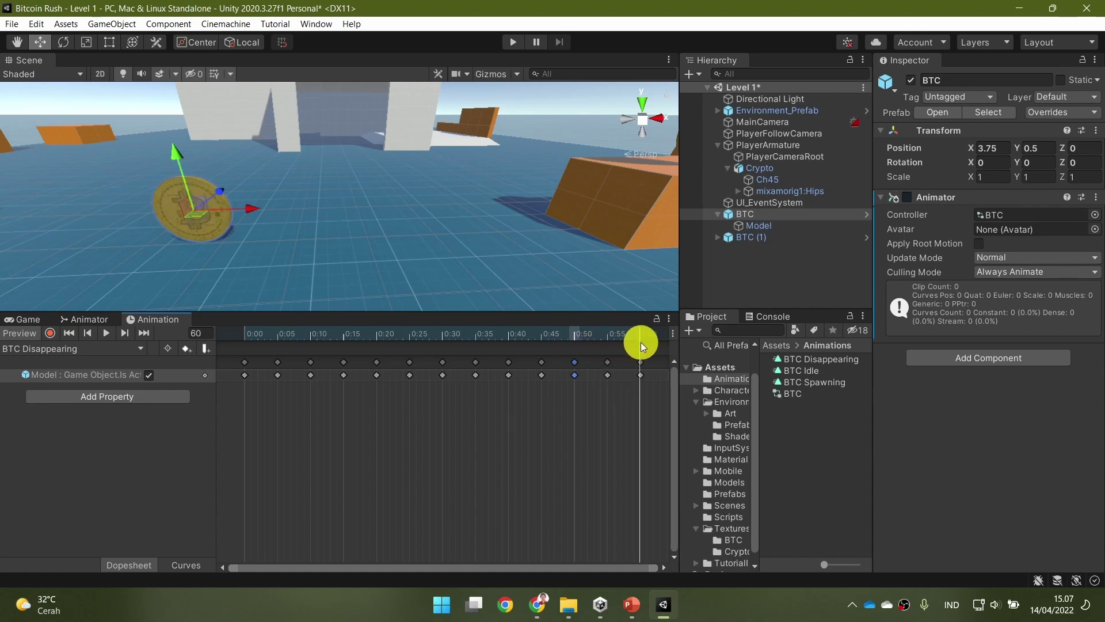
# Step: Switch to the PowerPoint slideshow, advance to the Animator slide to read its instructions, and return to Unity
pyautogui.click(632, 603)
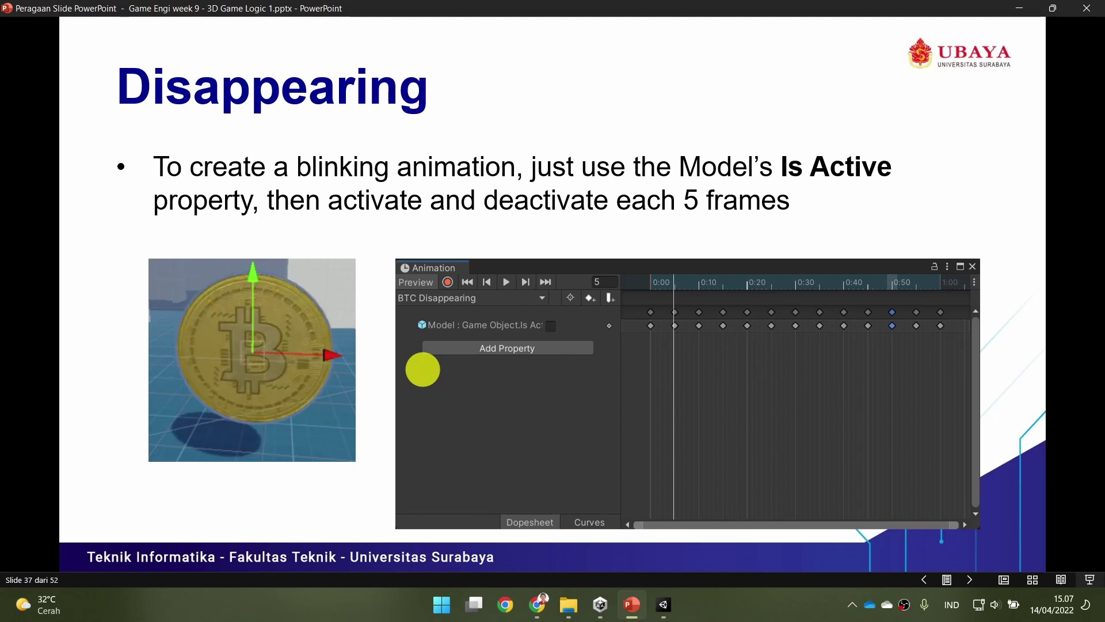
pyautogui.click(423, 369)
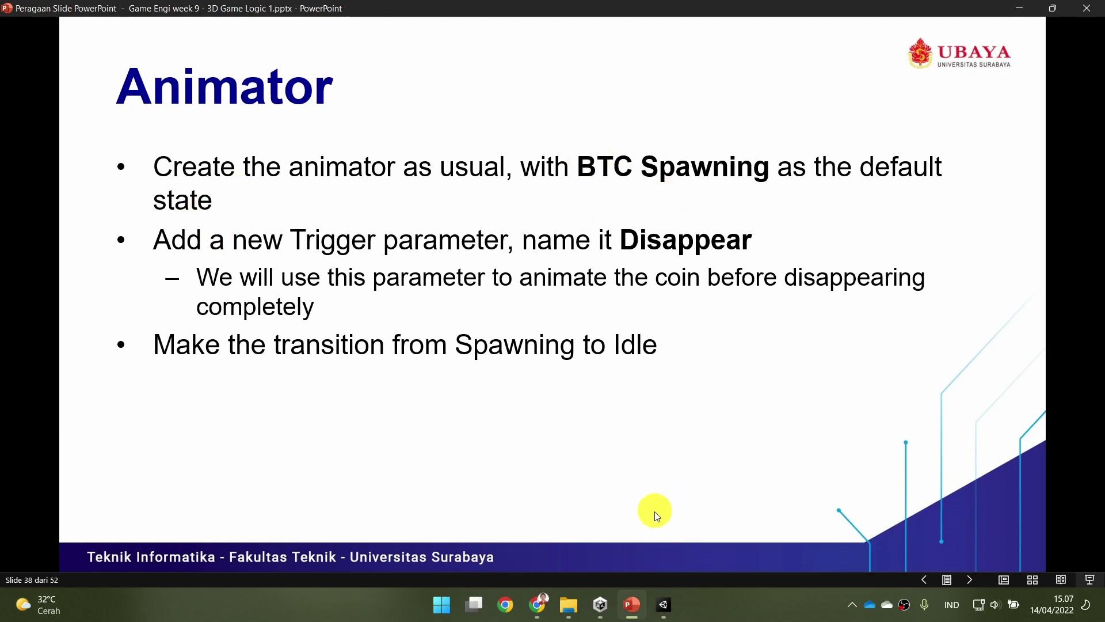
pyautogui.click(664, 604)
# Step: Arrange the BTC Spawning, BTC Idle and BTC Disappearing states in a vertical sequence in the Animator graph
pyautogui.click(74, 319)
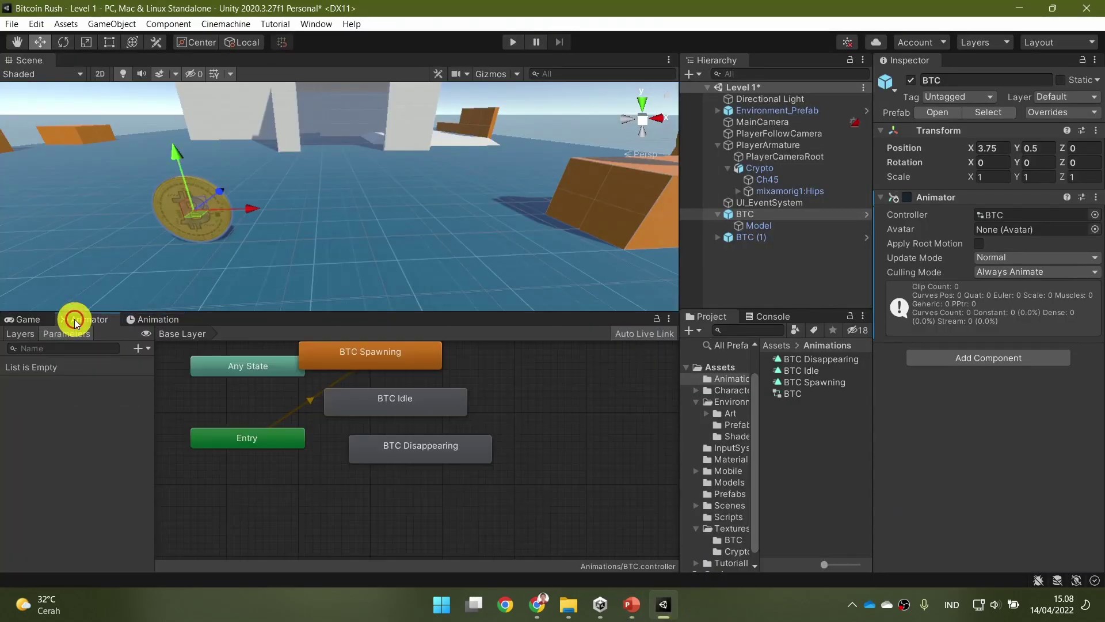
pyautogui.scroll(-5, 404, 455)
pyautogui.scroll(3, 479, 461)
pyautogui.scroll(2, 479, 462)
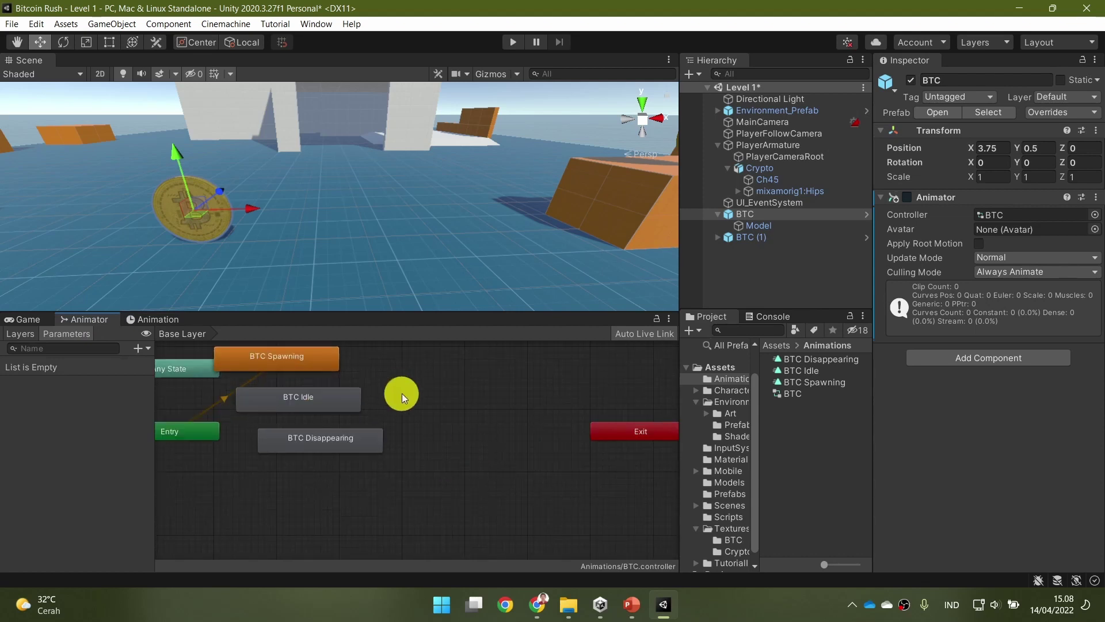
pyautogui.moveTo(402, 393); pyautogui.dragTo(412, 440, button='middle')
pyautogui.click(319, 419)
pyautogui.moveTo(320, 419); pyautogui.dragTo(398, 410)
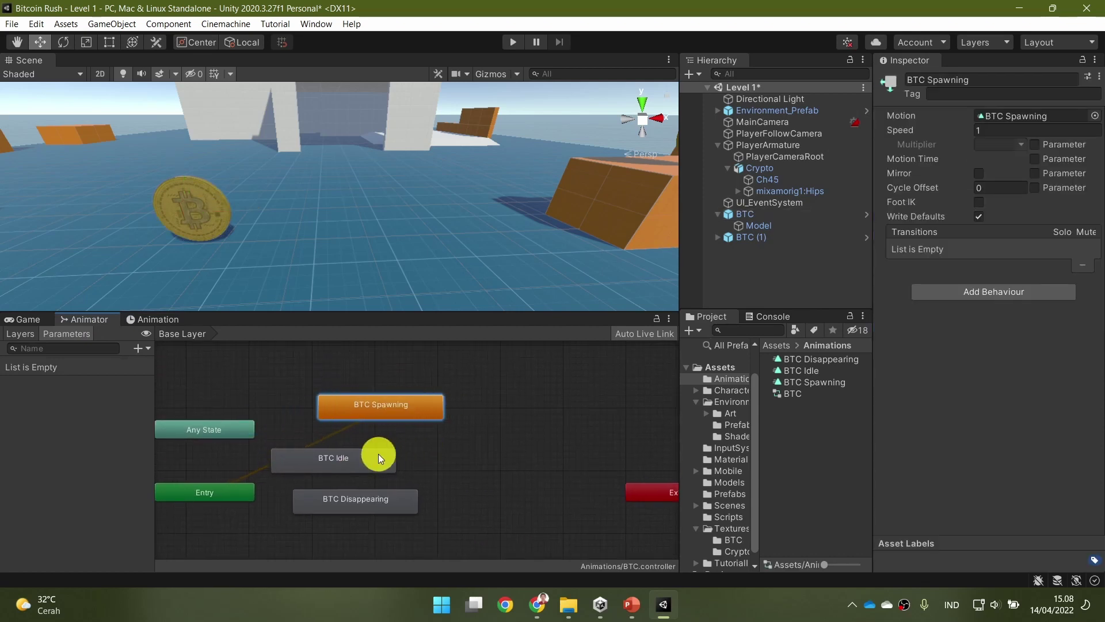
pyautogui.click(378, 454)
pyautogui.moveTo(351, 460); pyautogui.dragTo(438, 457)
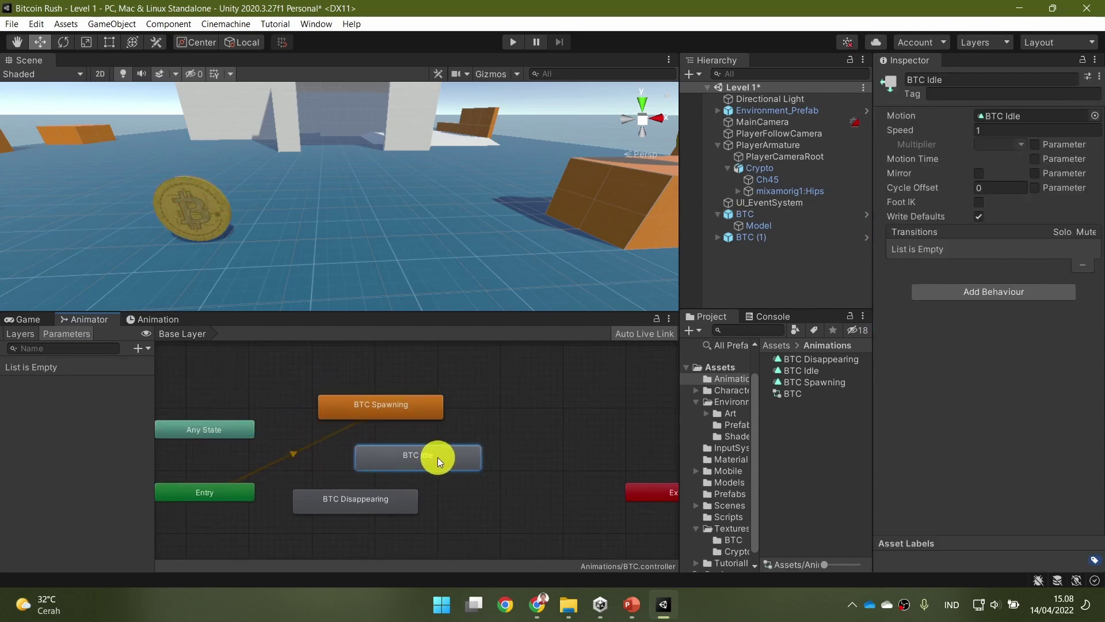
pyautogui.moveTo(387, 506); pyautogui.dragTo(455, 524)
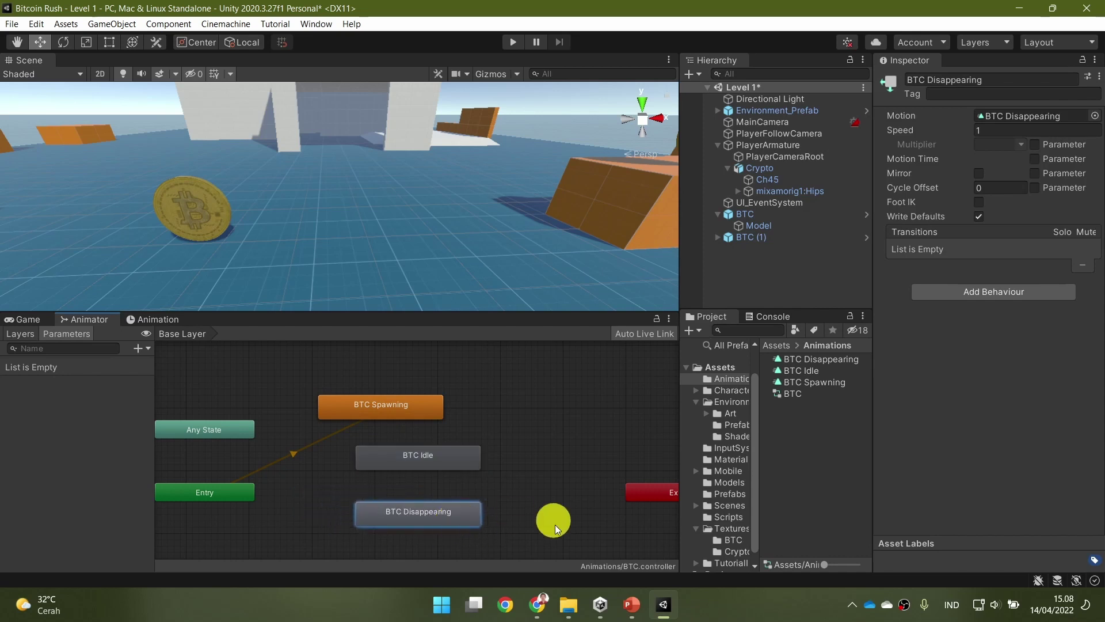
# Step: Check the Animator slide in PowerPoint, return to Unity and add a Trigger parameter named Disappear
pyautogui.click(631, 604)
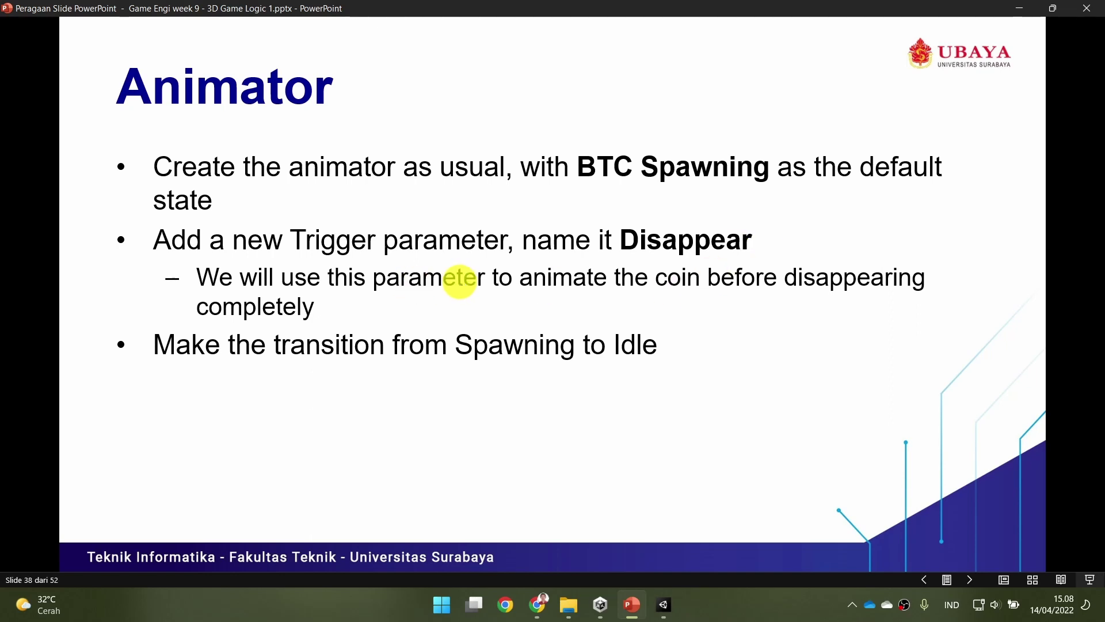
pyautogui.click(664, 604)
pyautogui.click(141, 349)
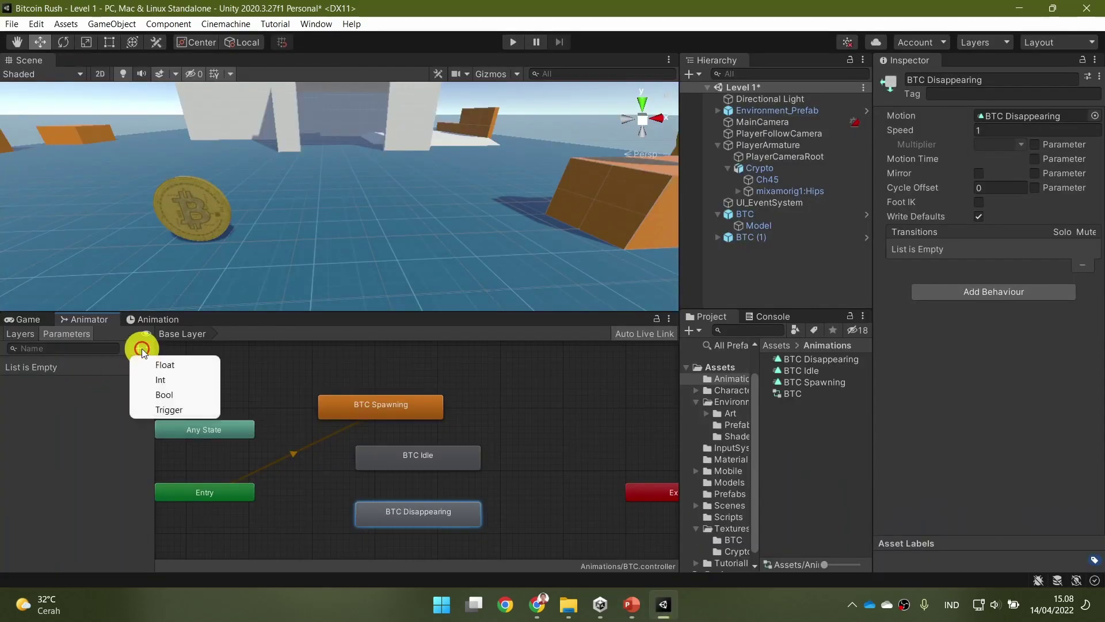
pyautogui.click(183, 410)
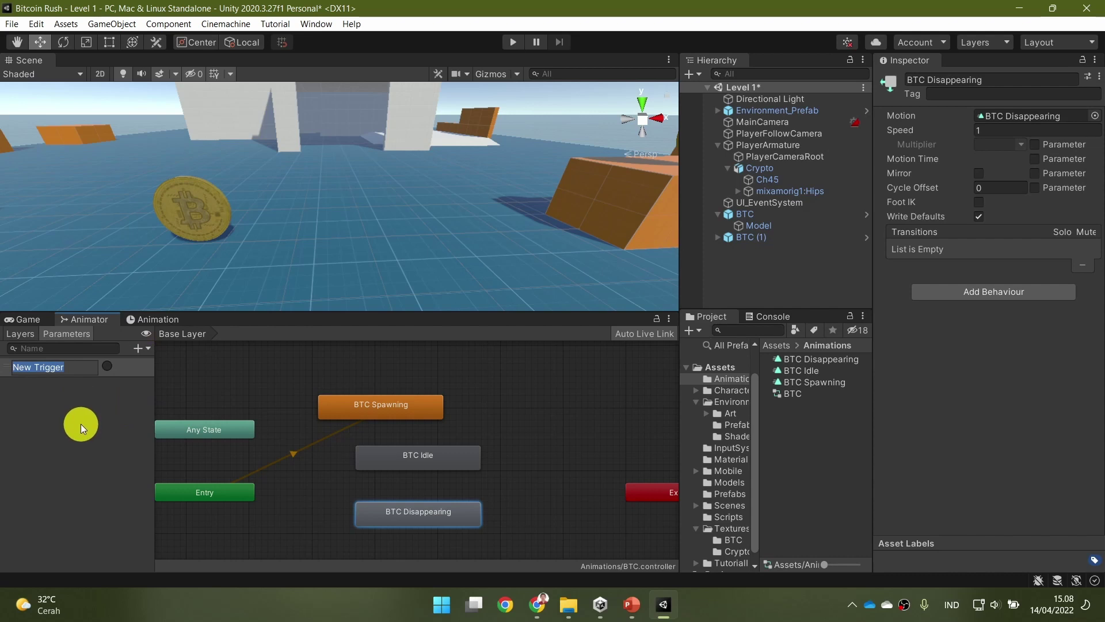
pyautogui.write('Dis')
pyautogui.write('appear')
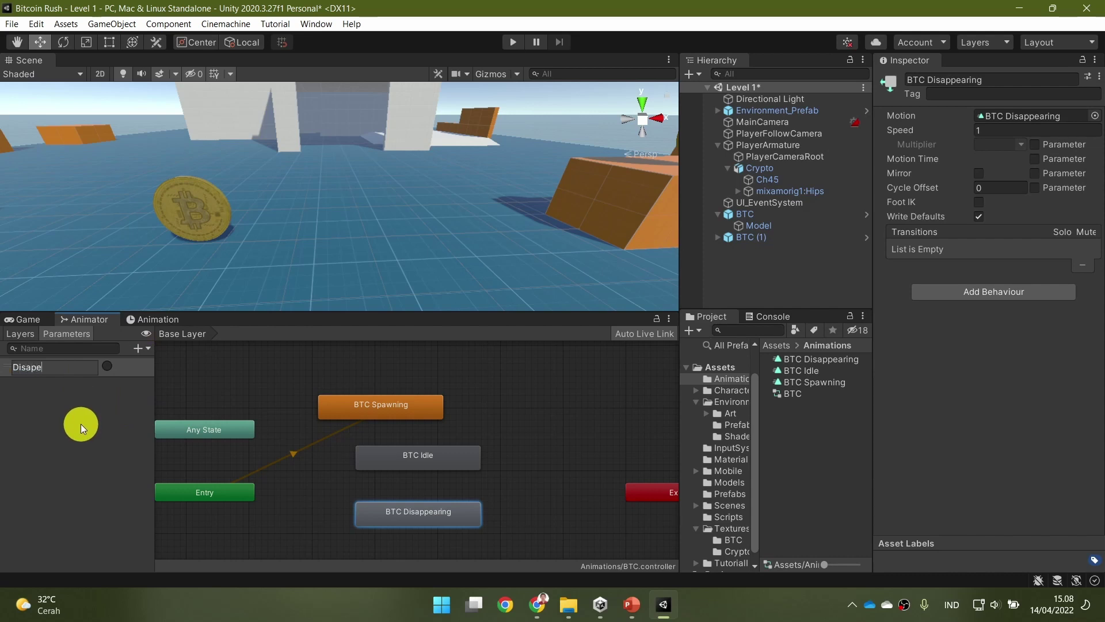
pyautogui.press('Return')
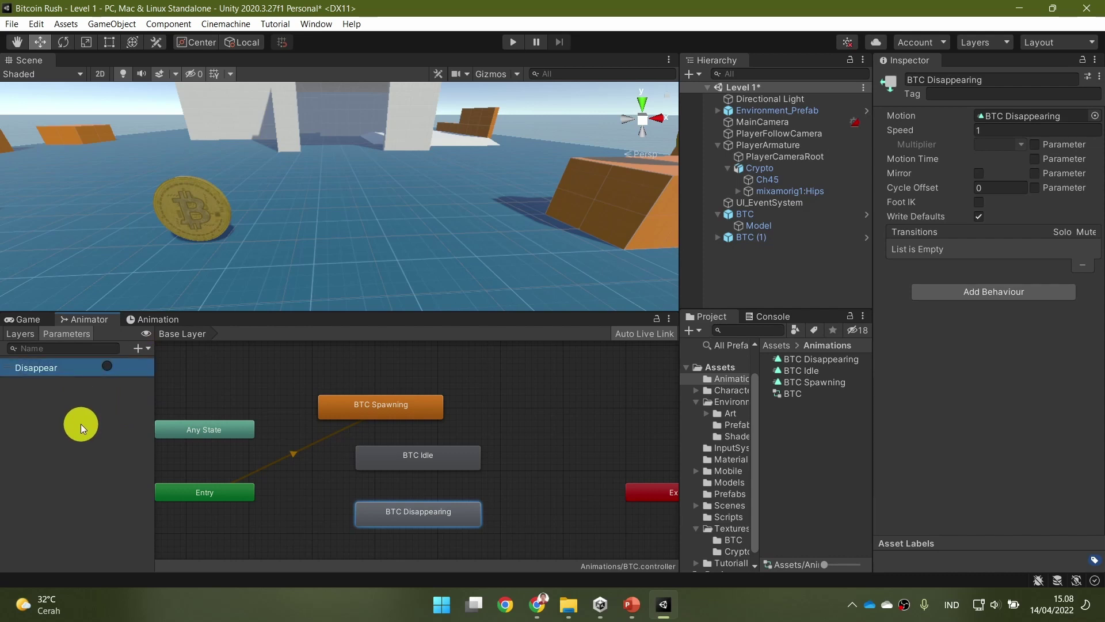
# Step: Make a transition from the BTC Spawning state to the BTC Idle state
pyautogui.rightClick(392, 409)
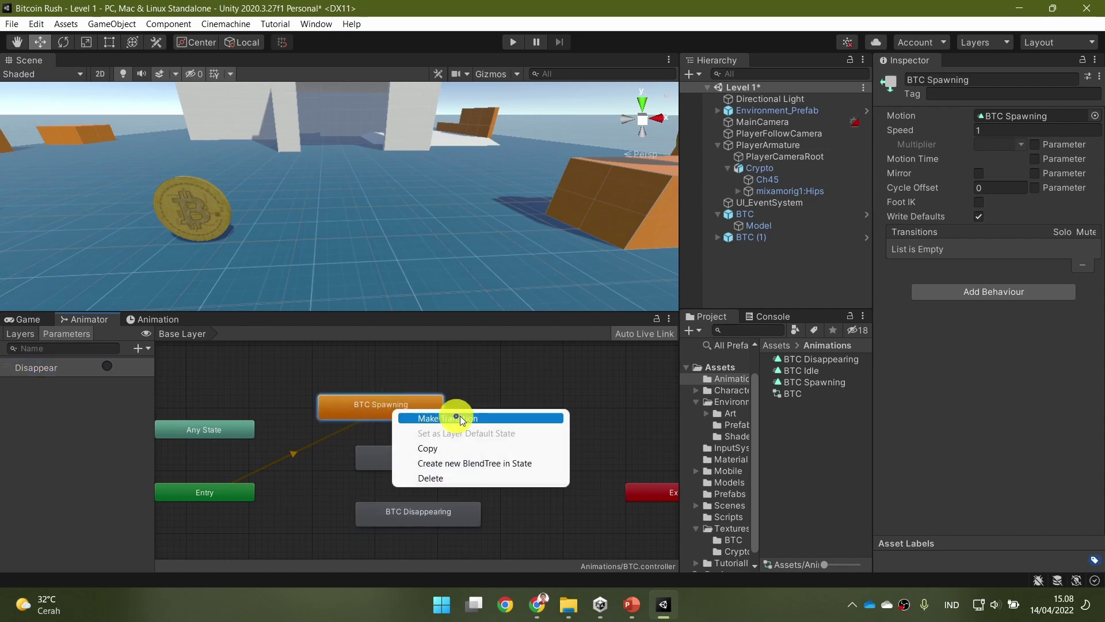
pyautogui.click(479, 424)
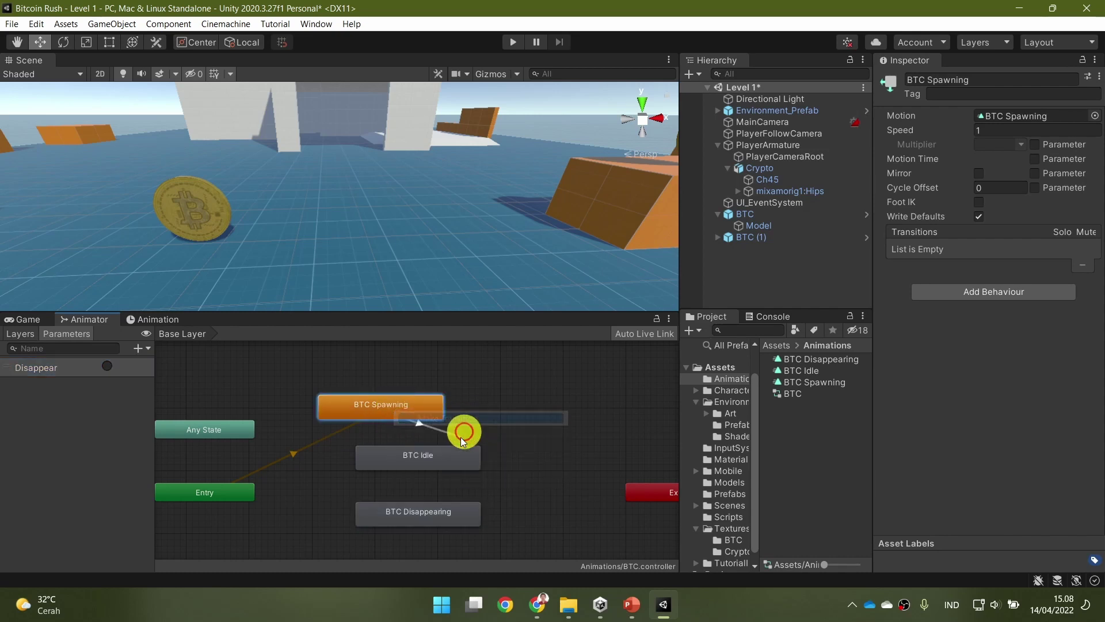
pyautogui.click(435, 459)
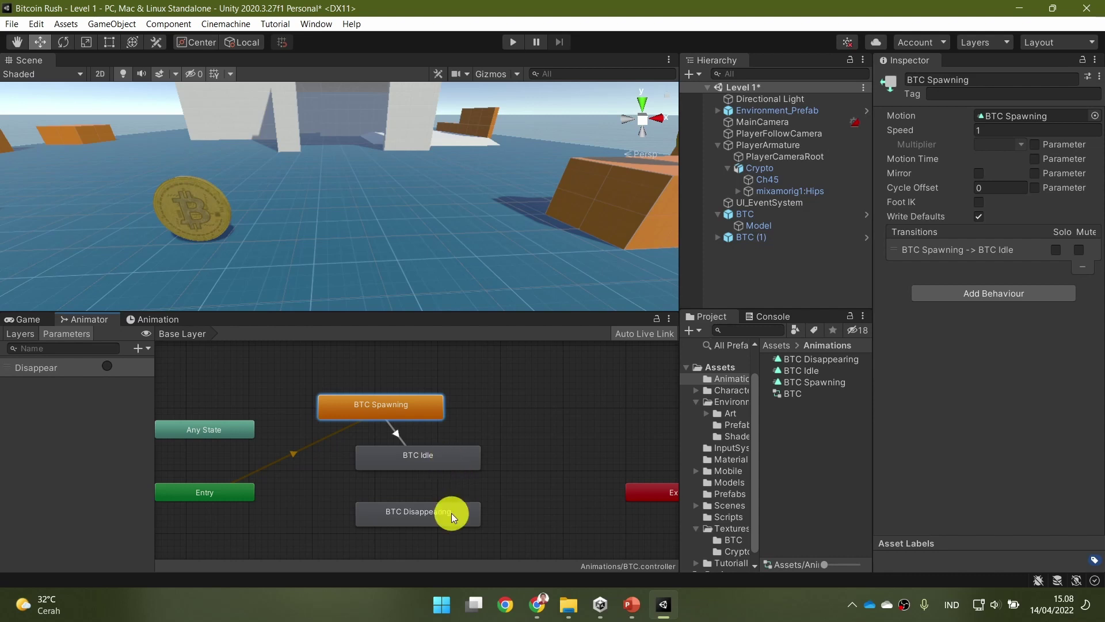
# Step: Make a transition from BTC Idle to BTC Disappearing and select it to inspect its settings
pyautogui.moveTo(444, 461); pyautogui.dragTo(445, 468)
pyautogui.rightClick(445, 467)
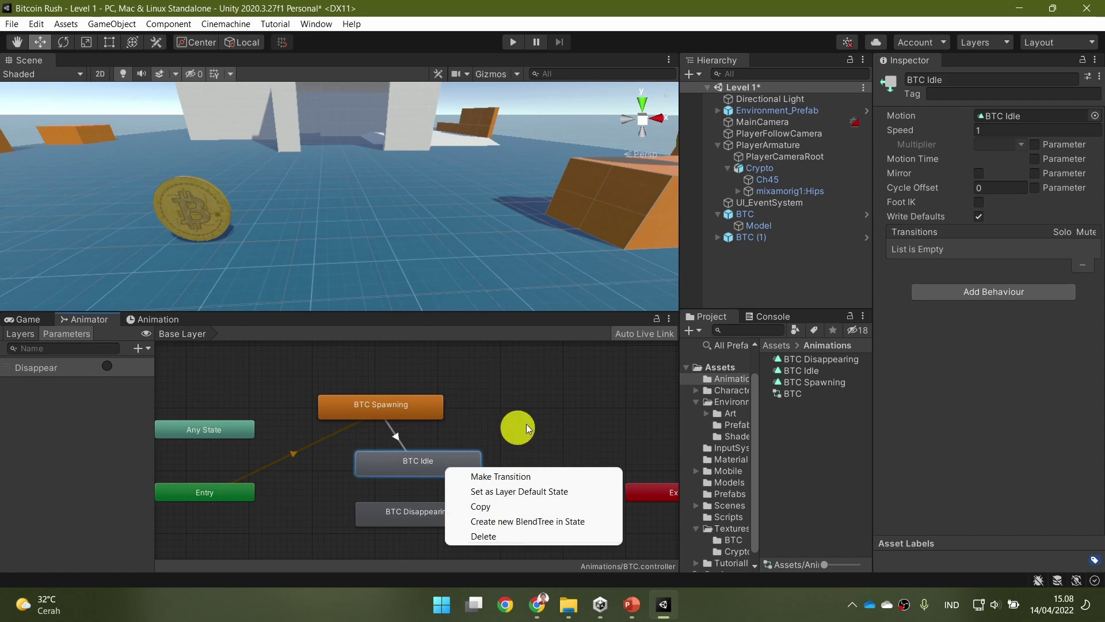
pyautogui.click(516, 478)
pyautogui.click(426, 524)
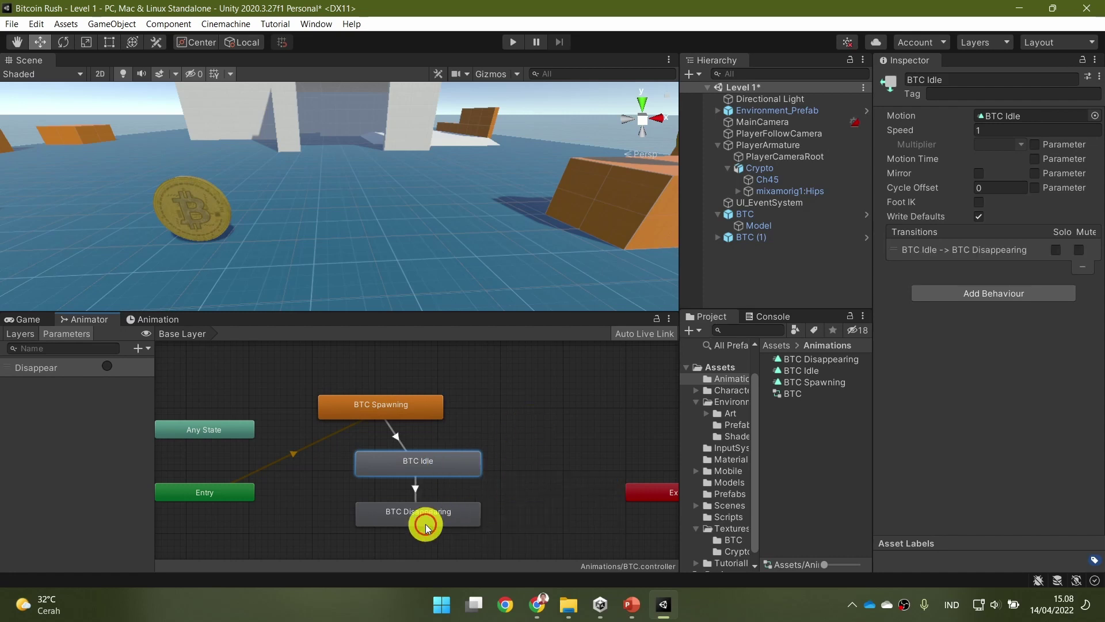
pyautogui.click(414, 491)
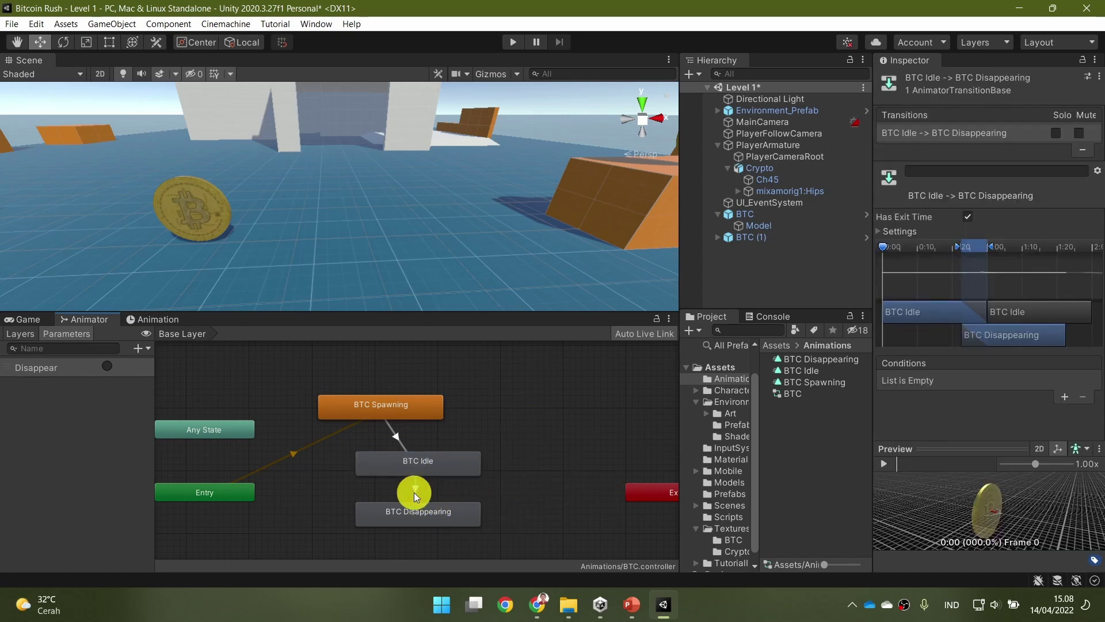
# Step: Run the game, watch the coin's state flow in the Animator, jump back to BTC Spawning to replay it, and stop the game
pyautogui.click(512, 43)
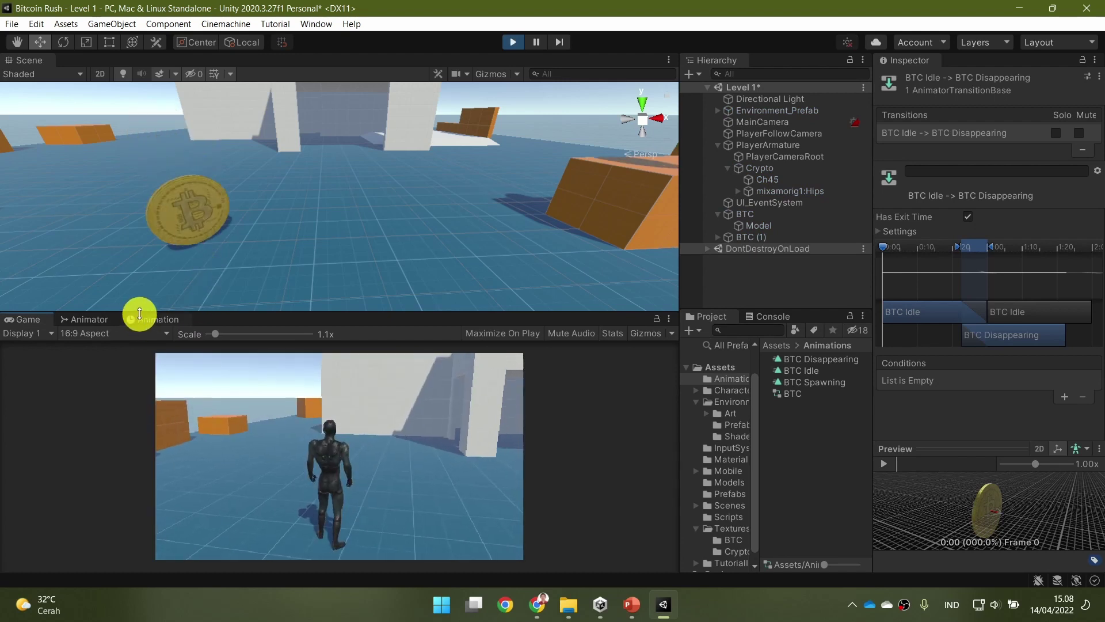
pyautogui.click(85, 318)
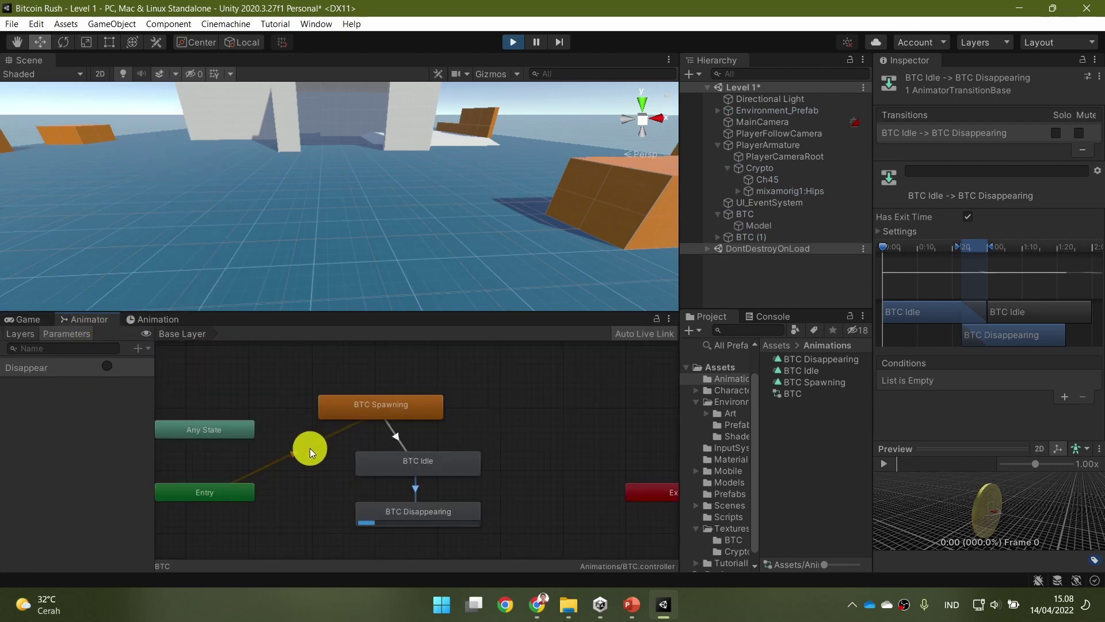
pyautogui.rightClick(387, 411)
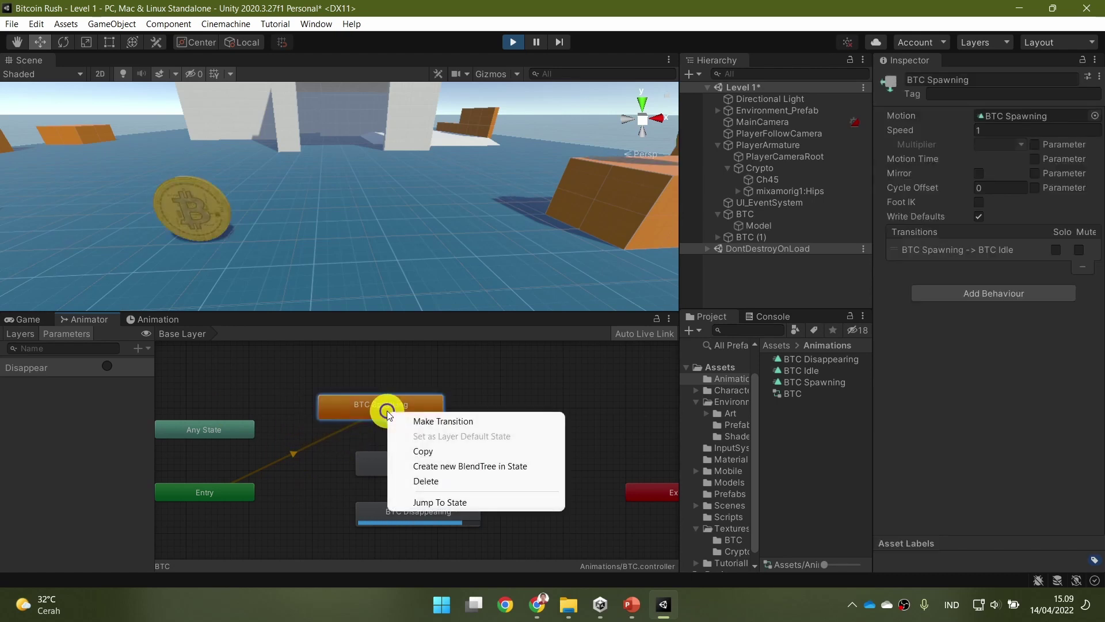
pyautogui.click(494, 421)
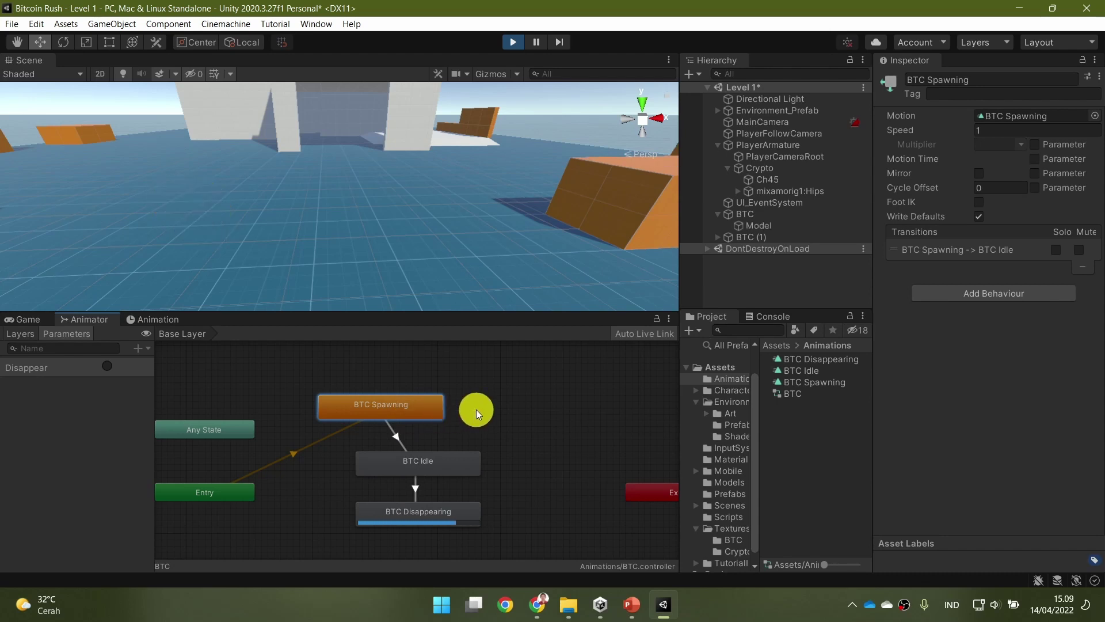
pyautogui.rightClick(404, 409)
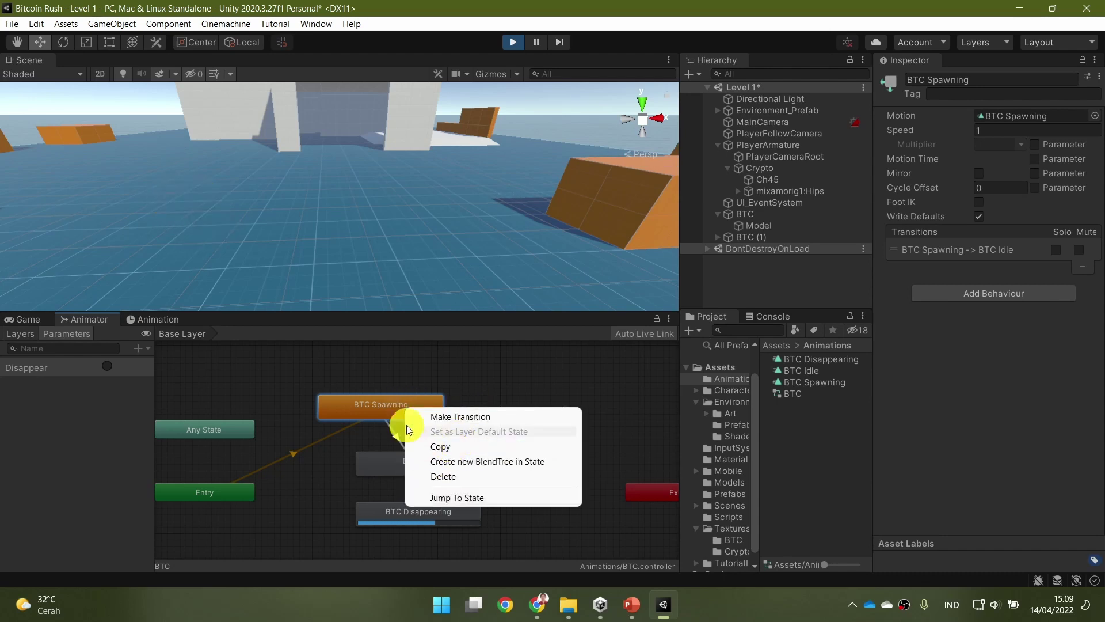
pyautogui.click(488, 498)
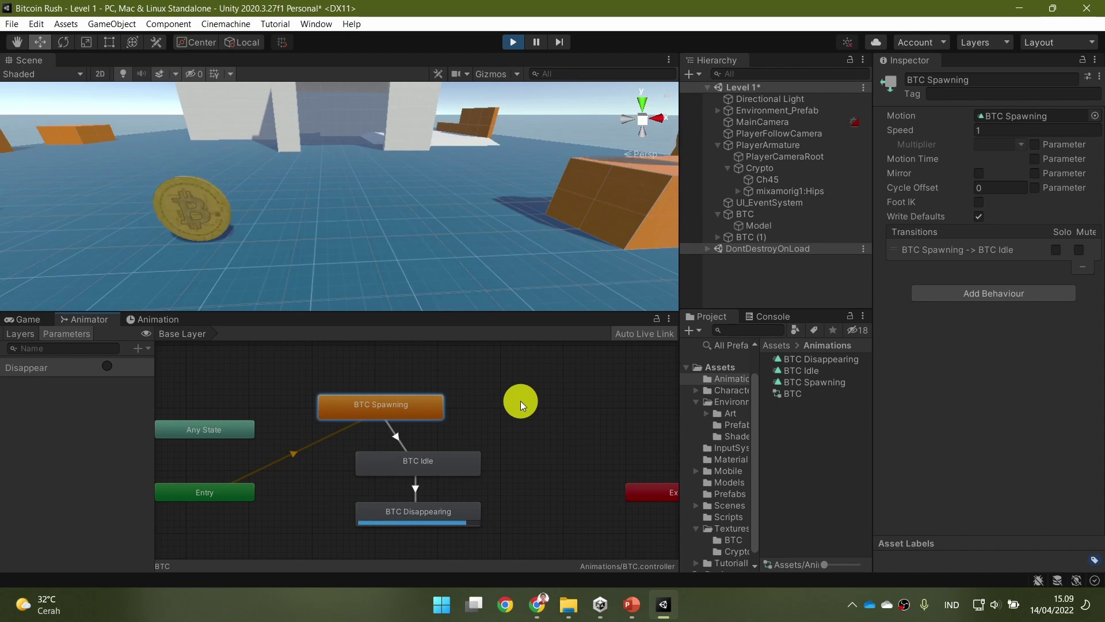
pyautogui.click(514, 42)
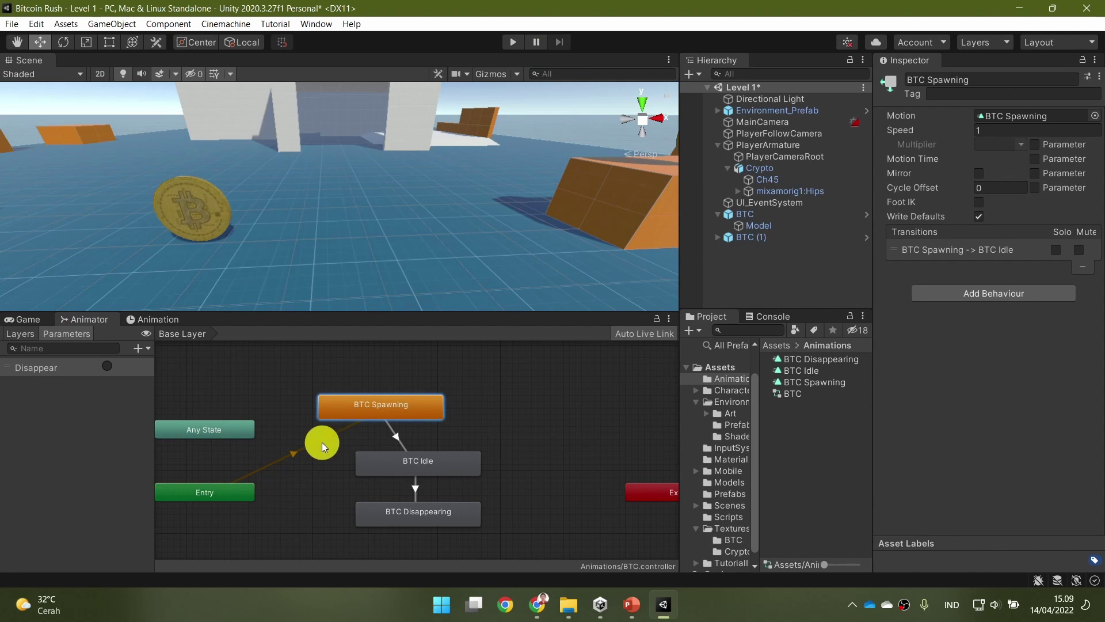
# Step: Select the BTC coin and review the keyframes of its BTC Idle and BTC Disappearing clips
pyautogui.click(151, 322)
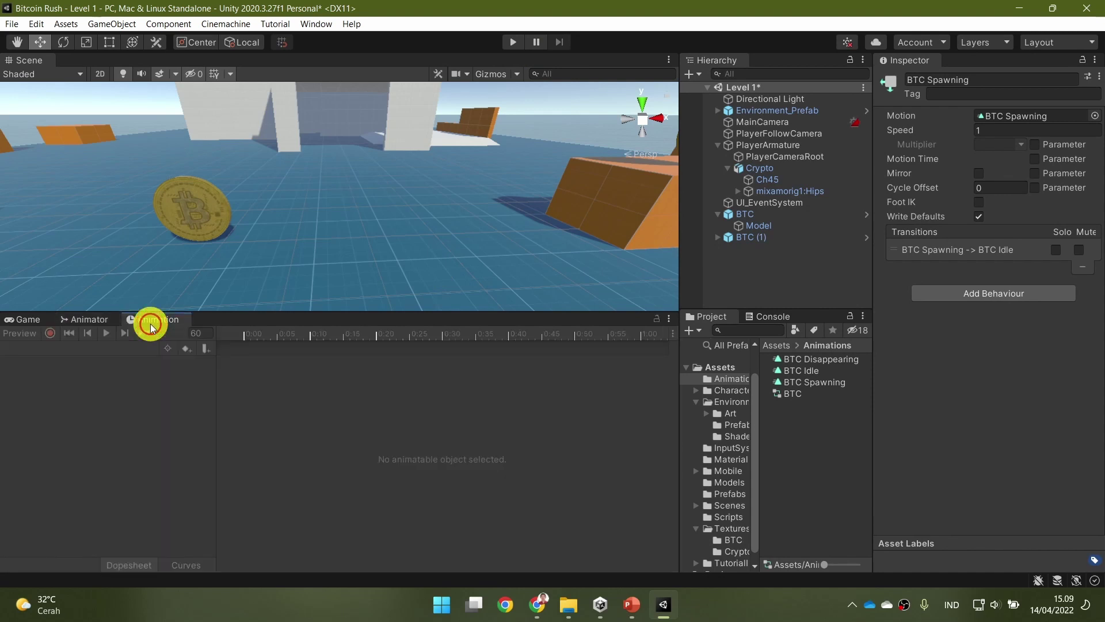
pyautogui.click(754, 215)
pyautogui.click(122, 349)
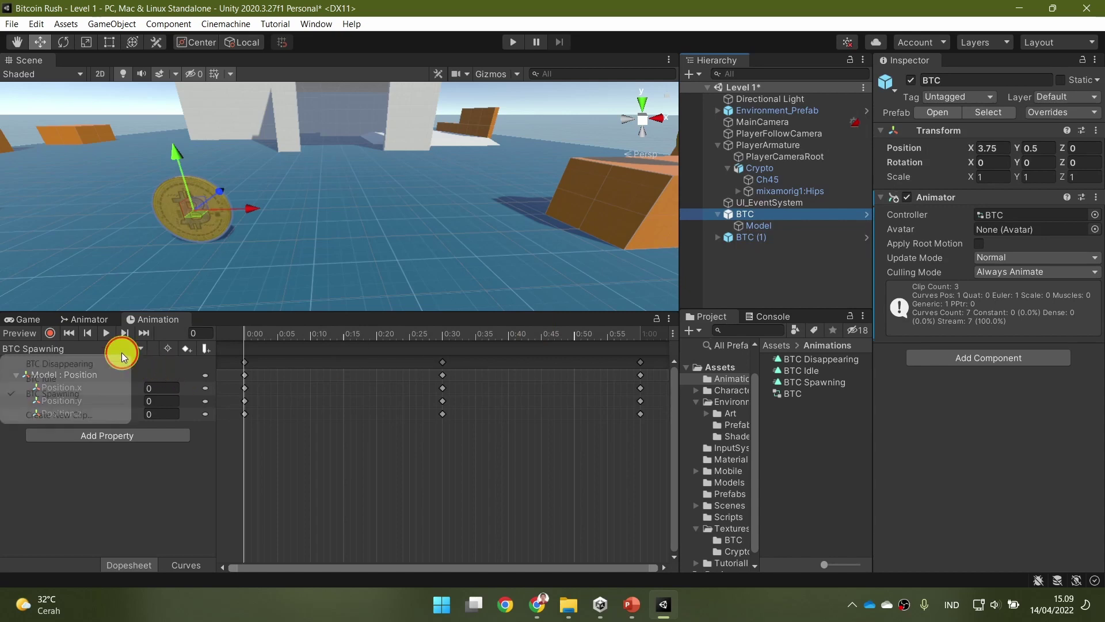
pyautogui.click(101, 375)
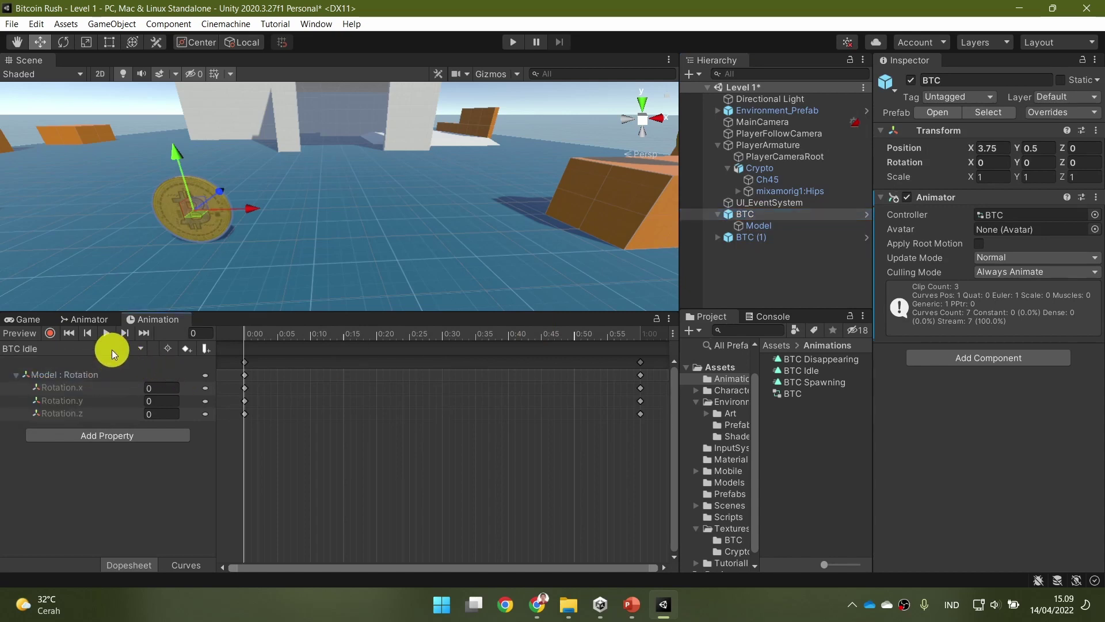
pyautogui.click(112, 350)
pyautogui.click(107, 364)
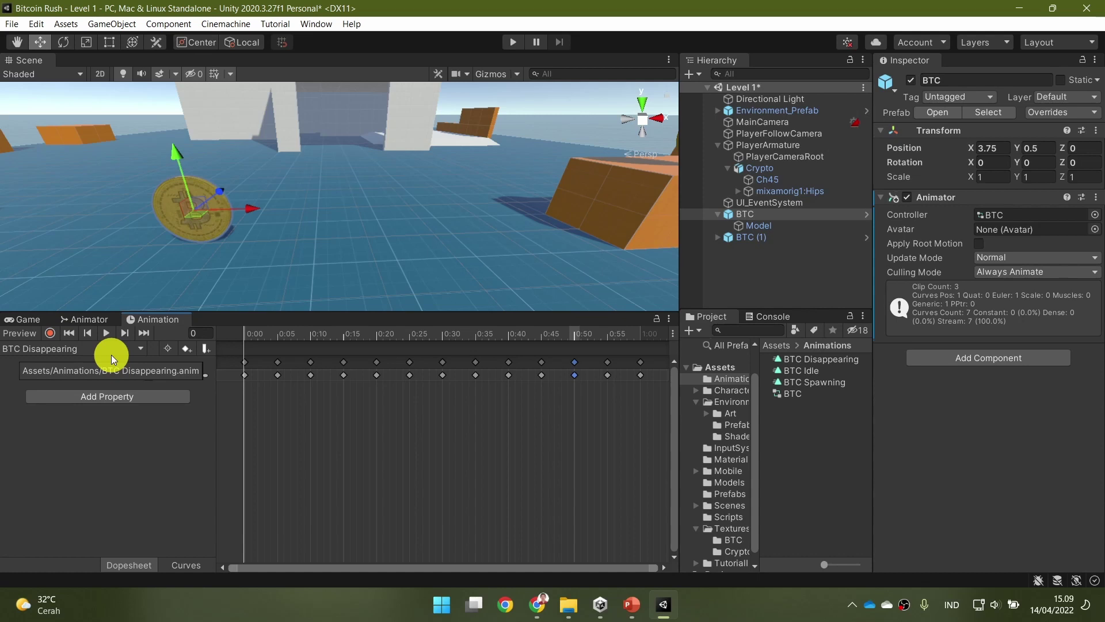
# Step: Review the coin's Animator graph, and switch to the PowerPoint slideshow to read the BlendTree slide
pyautogui.click(92, 319)
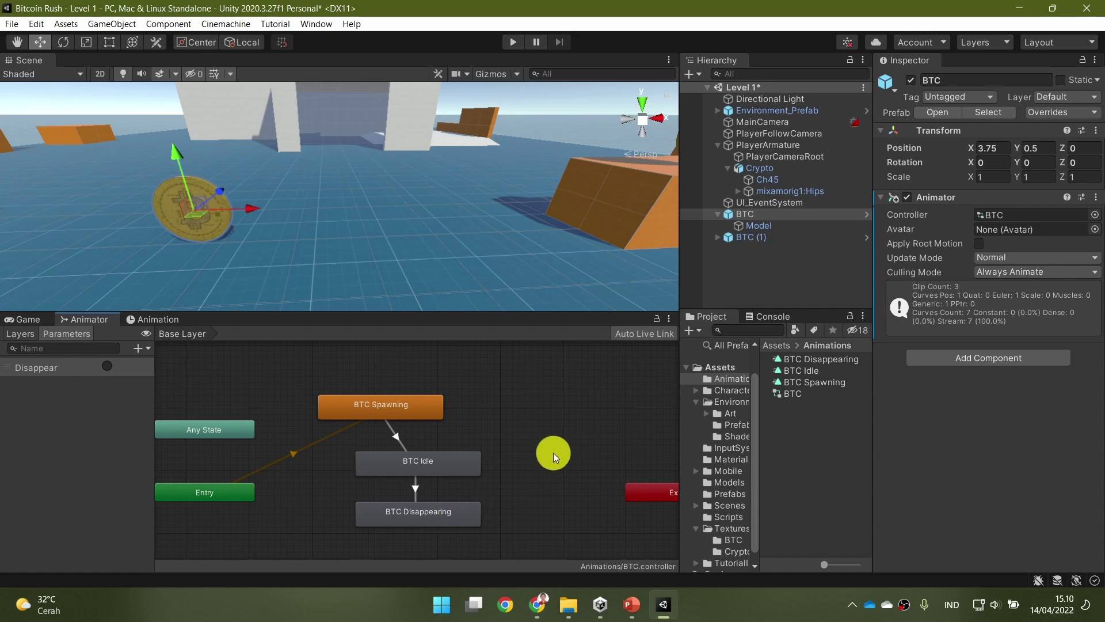
pyautogui.click(632, 604)
pyautogui.click(565, 424)
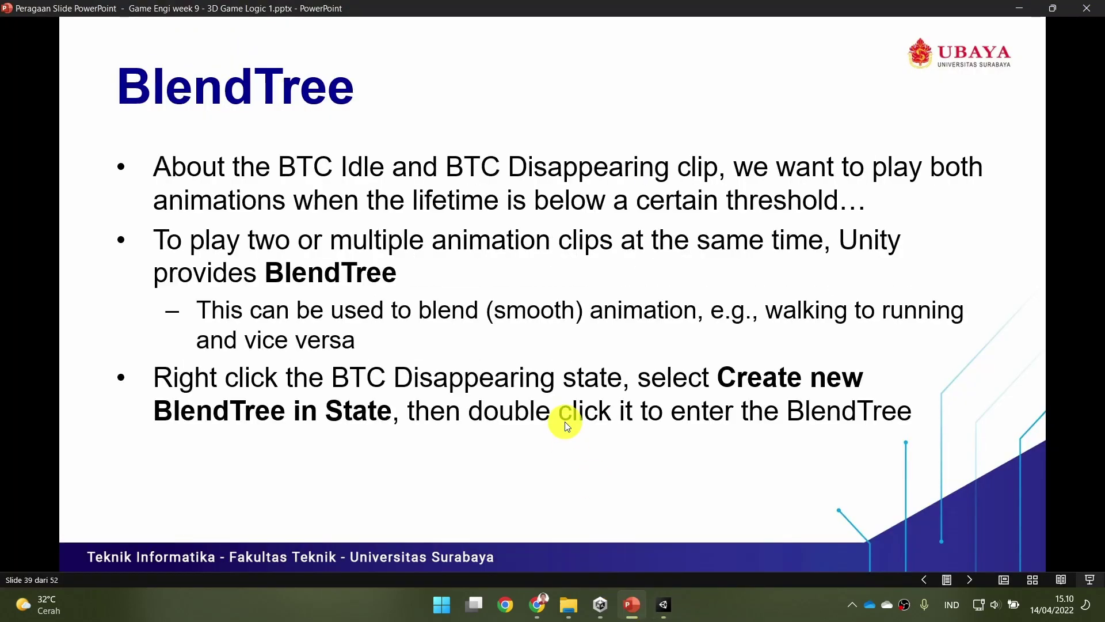
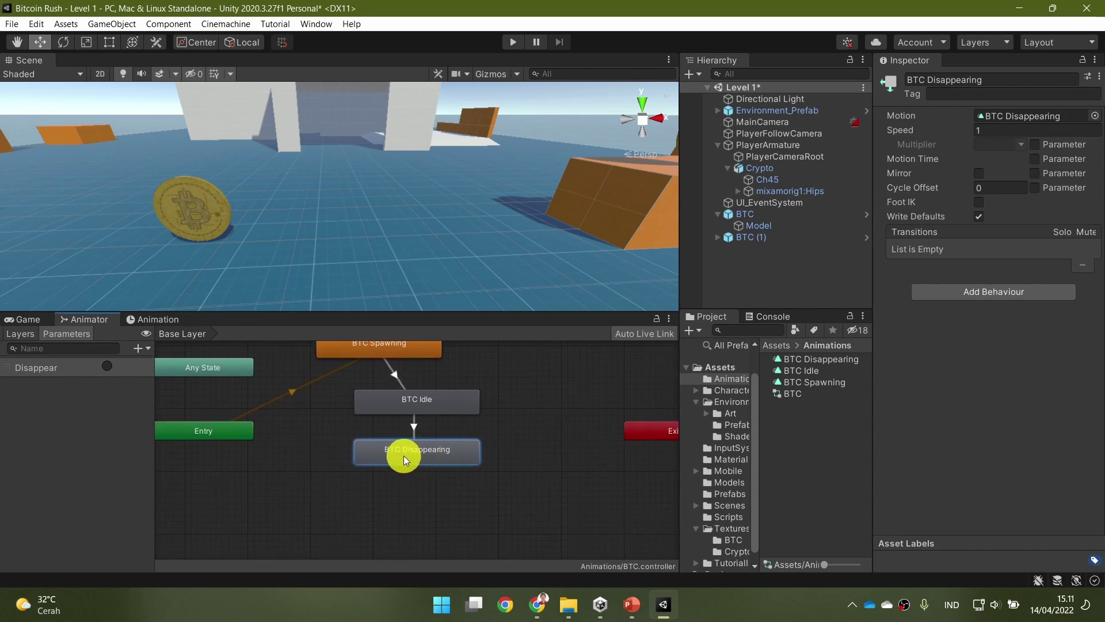
# Step: Create a new BlendTree in the BTC Disappearing state and open it for editing
pyautogui.rightClick(403, 455)
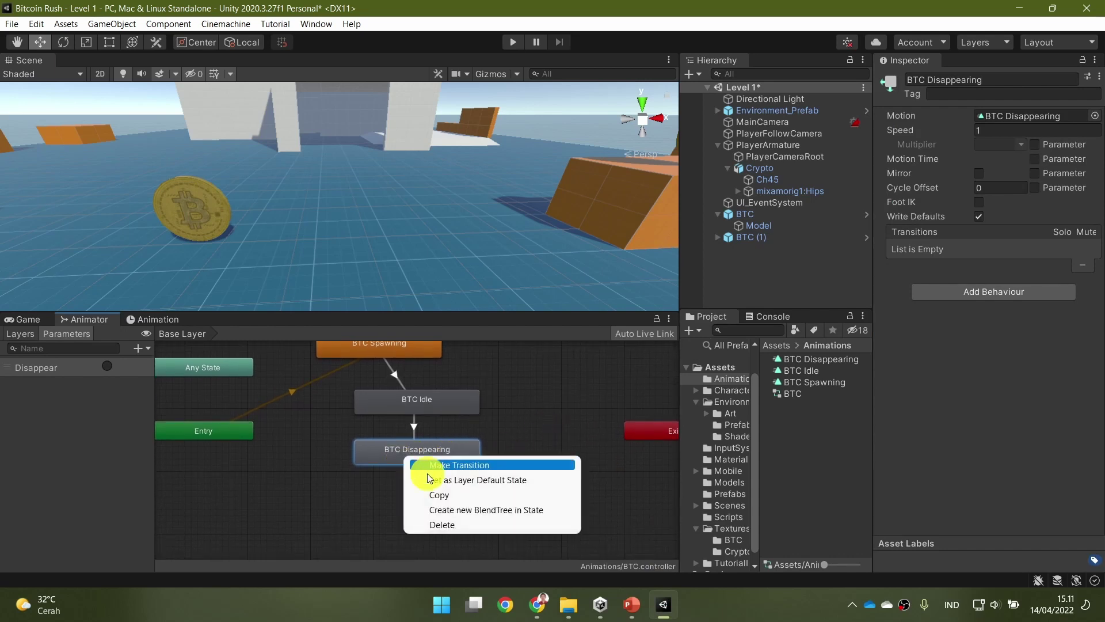
pyautogui.click(561, 509)
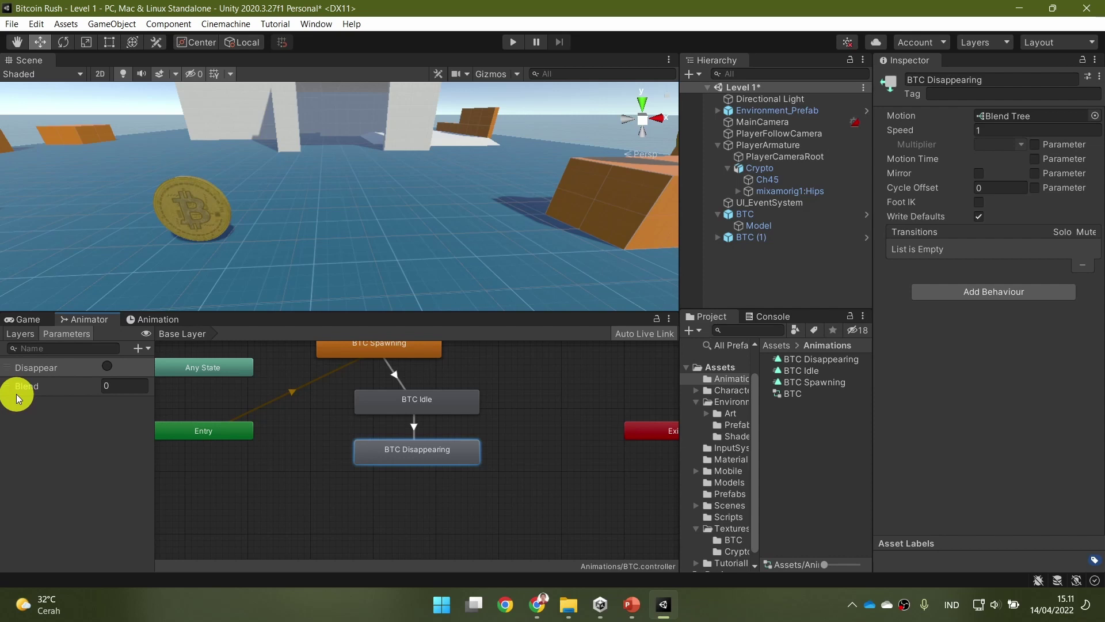
pyautogui.doubleClick(444, 454)
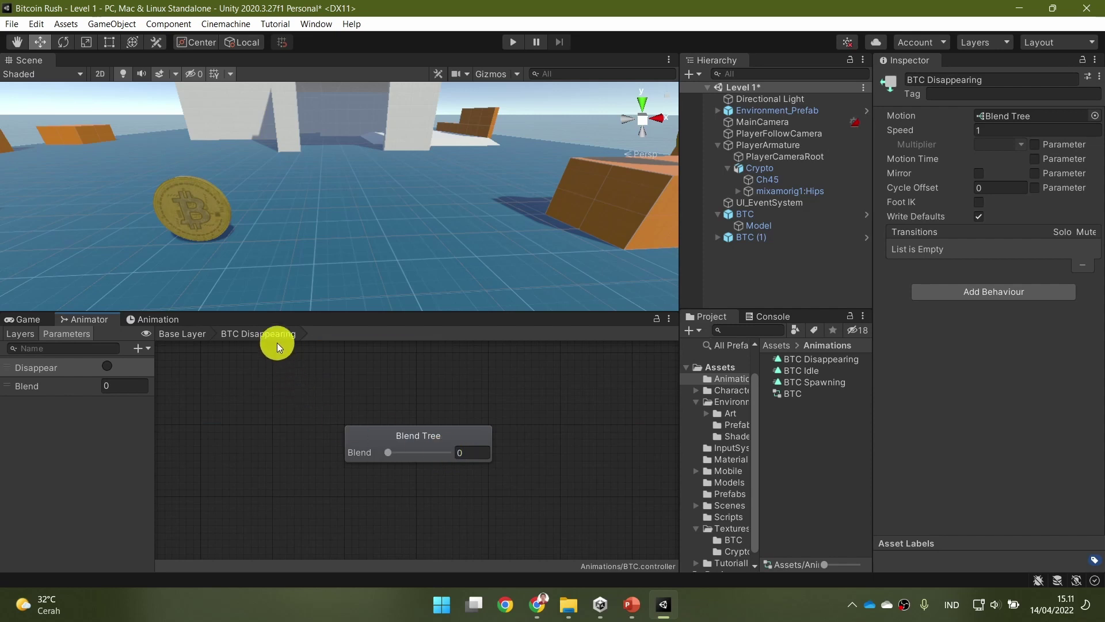
# Step: Add two empty motion fields to the Blend Tree node
pyautogui.click(472, 437)
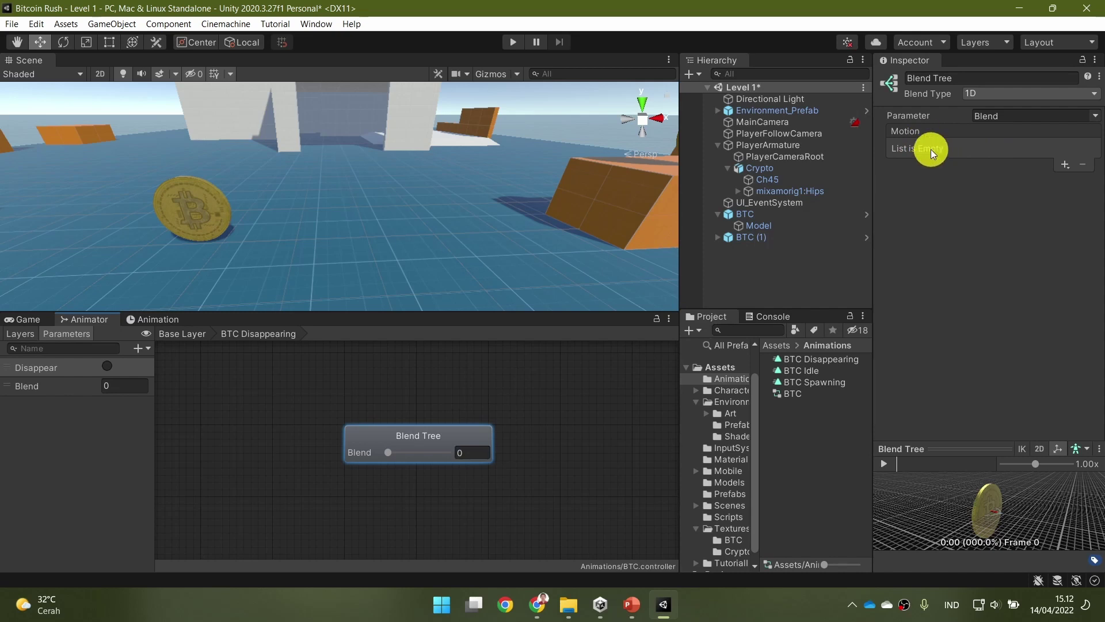
pyautogui.click(1065, 165)
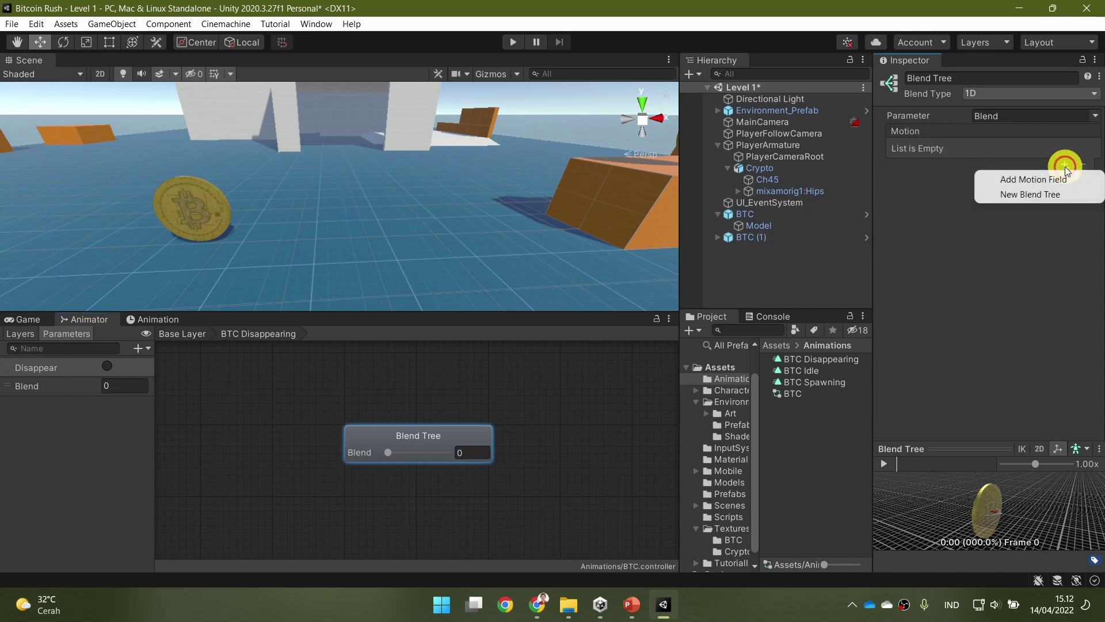
pyautogui.click(986, 181)
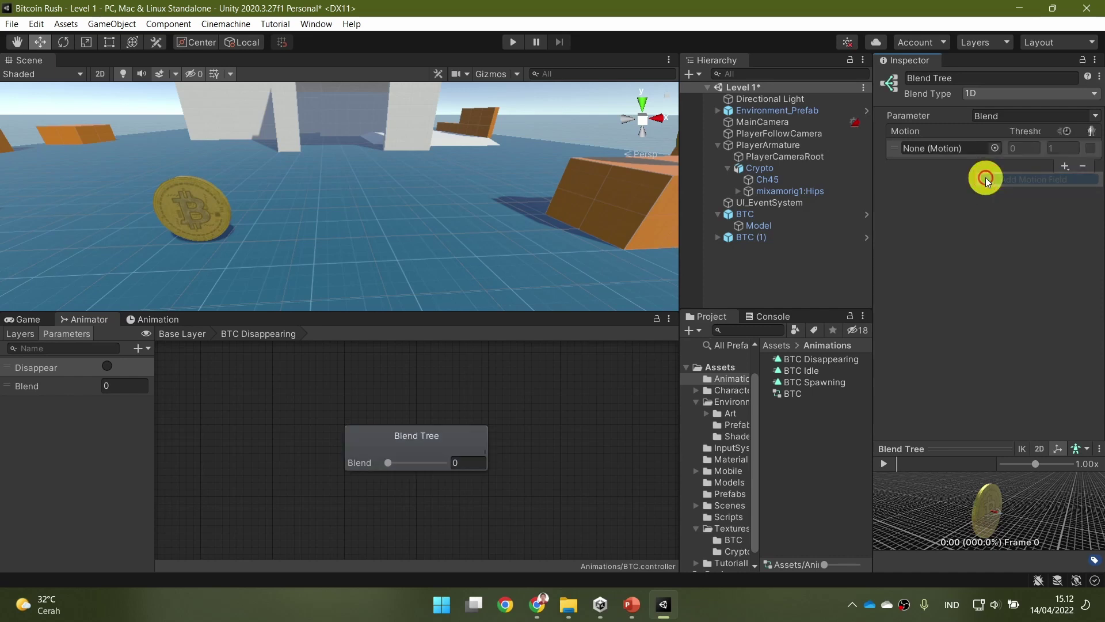
pyautogui.click(1065, 167)
pyautogui.click(1062, 179)
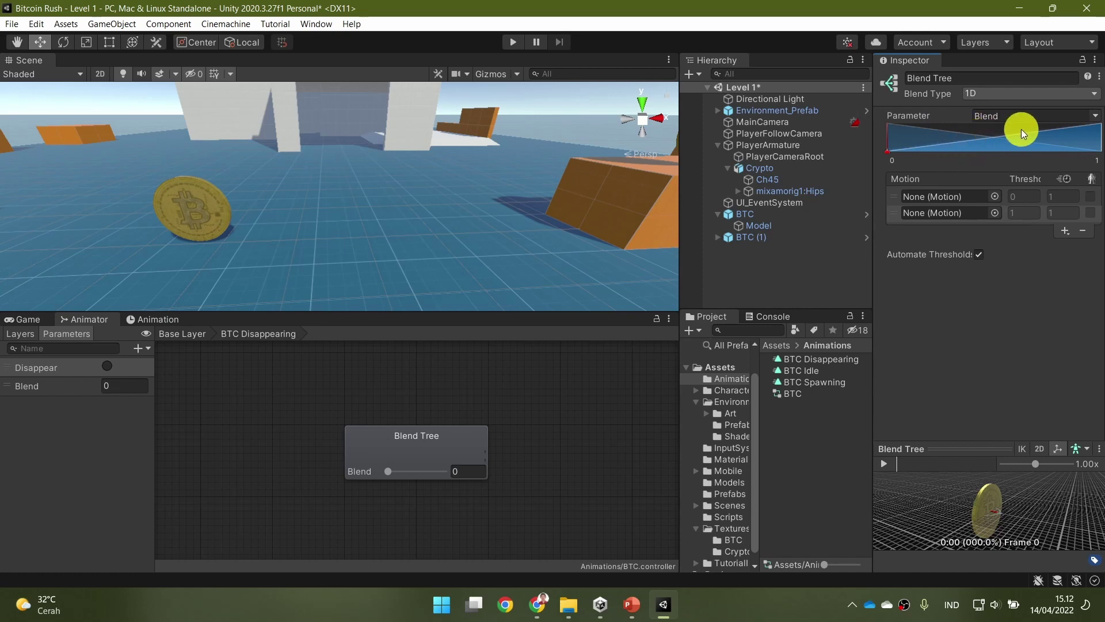
# Step: Assign the BTC Idle clip to the first motion field and BTC Disappearing to the second
pyautogui.click(994, 197)
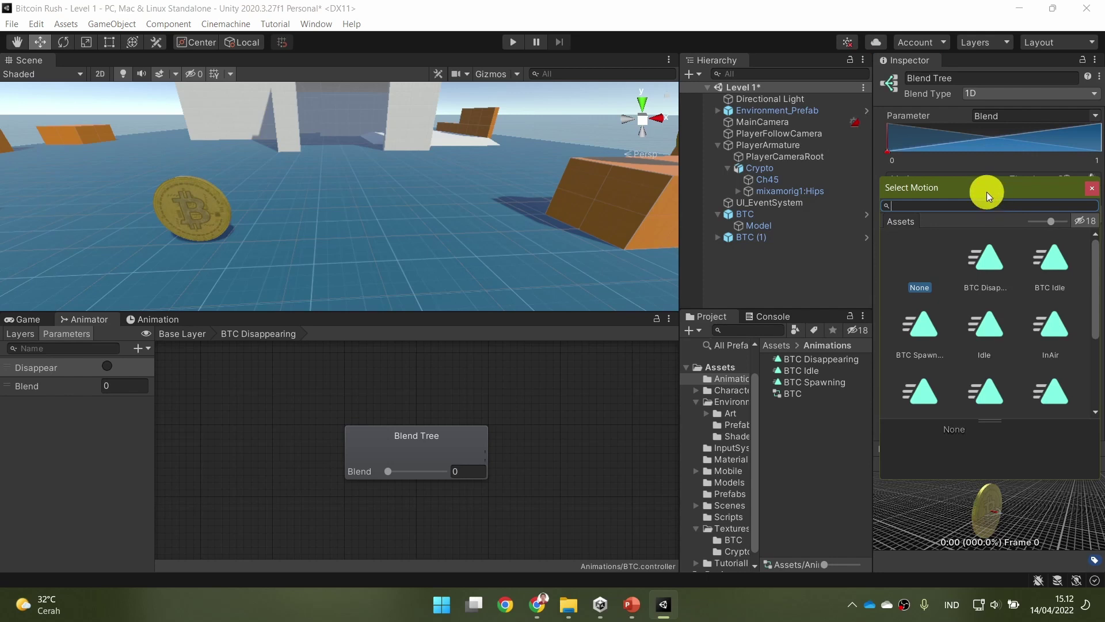
pyautogui.moveTo(986, 191); pyautogui.dragTo(799, 237)
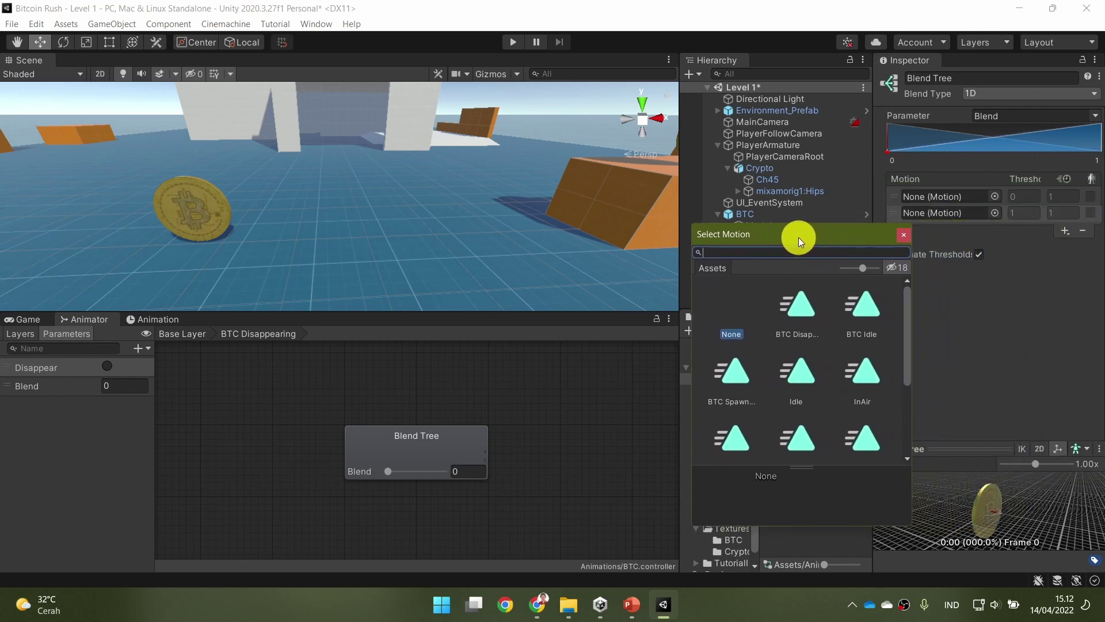
pyautogui.click(868, 312)
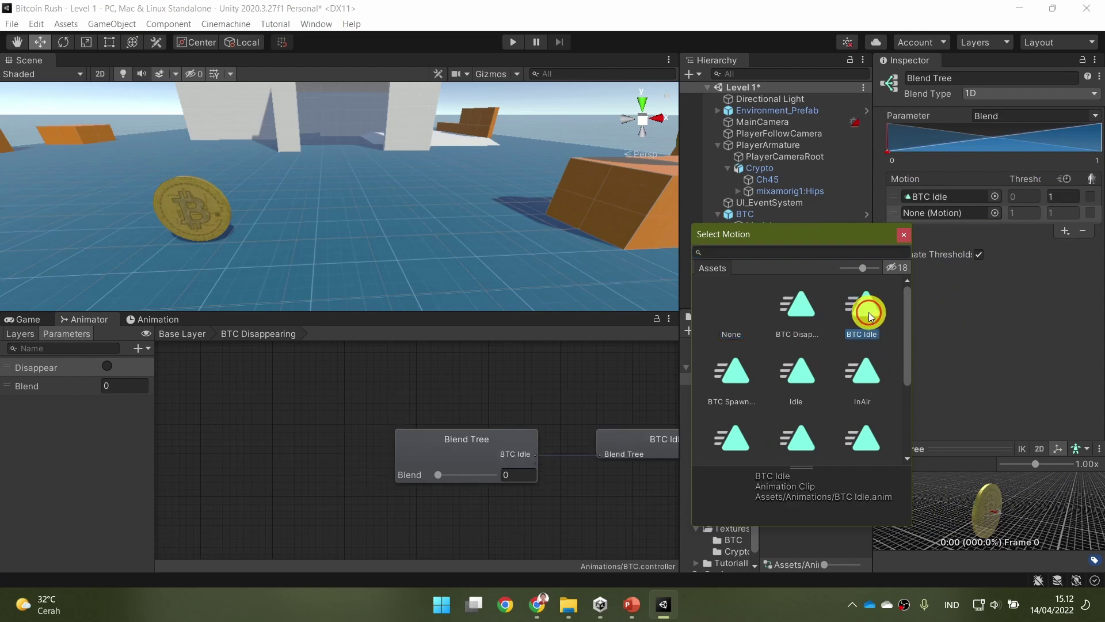
pyautogui.click(995, 213)
pyautogui.click(813, 313)
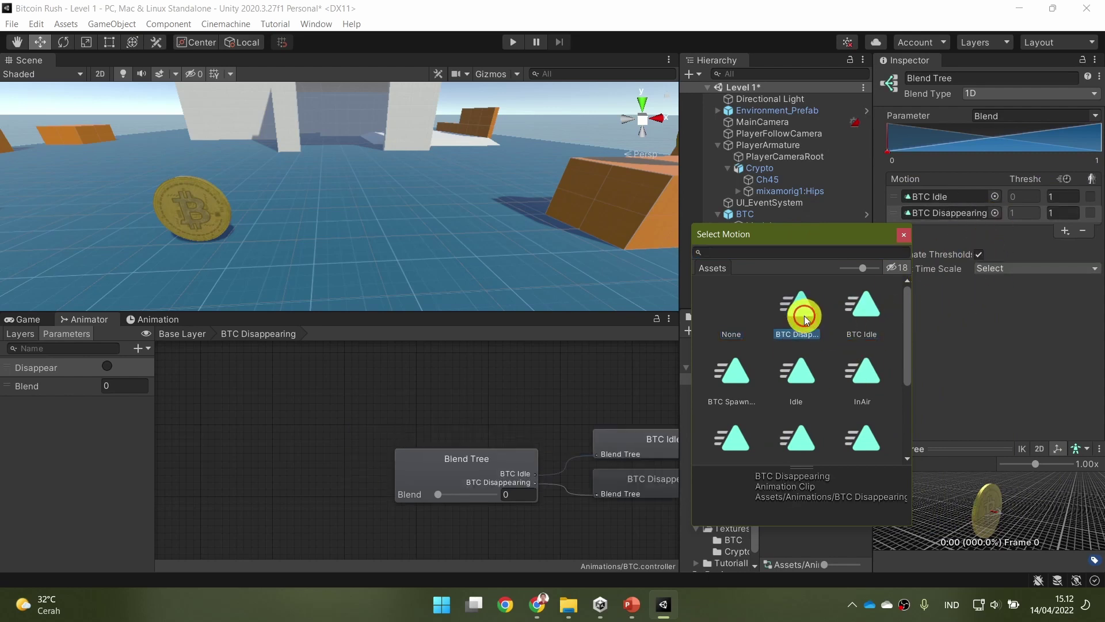
pyautogui.doubleClick(804, 316)
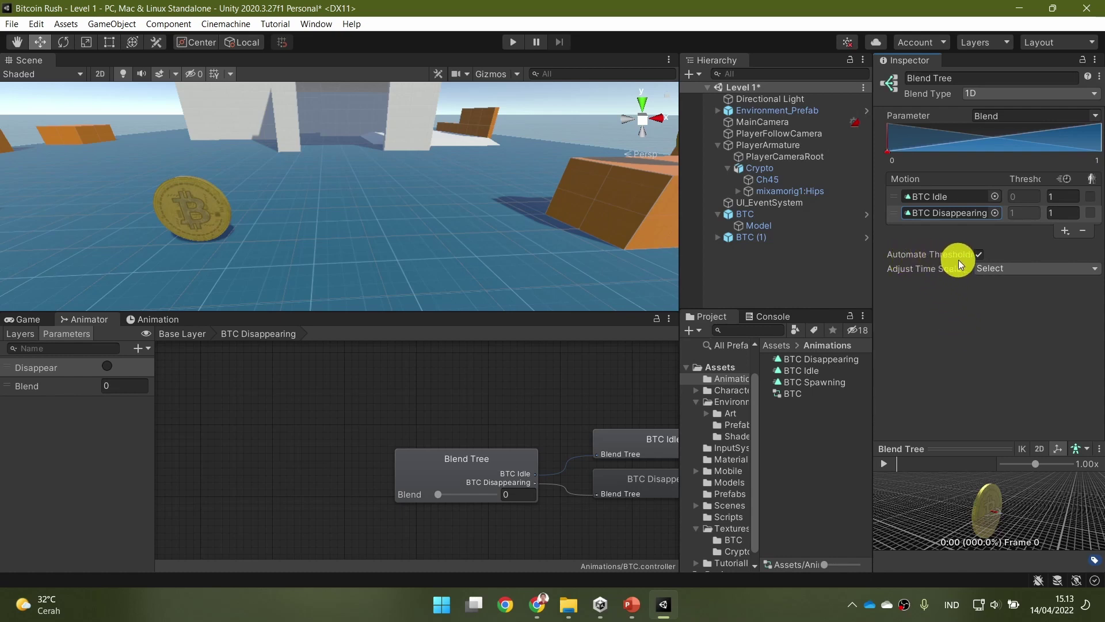
# Step: Turn off Automate Thresholds for the blend tree and set the BTC Disappearing motion's threshold to 0
pyautogui.click(978, 255)
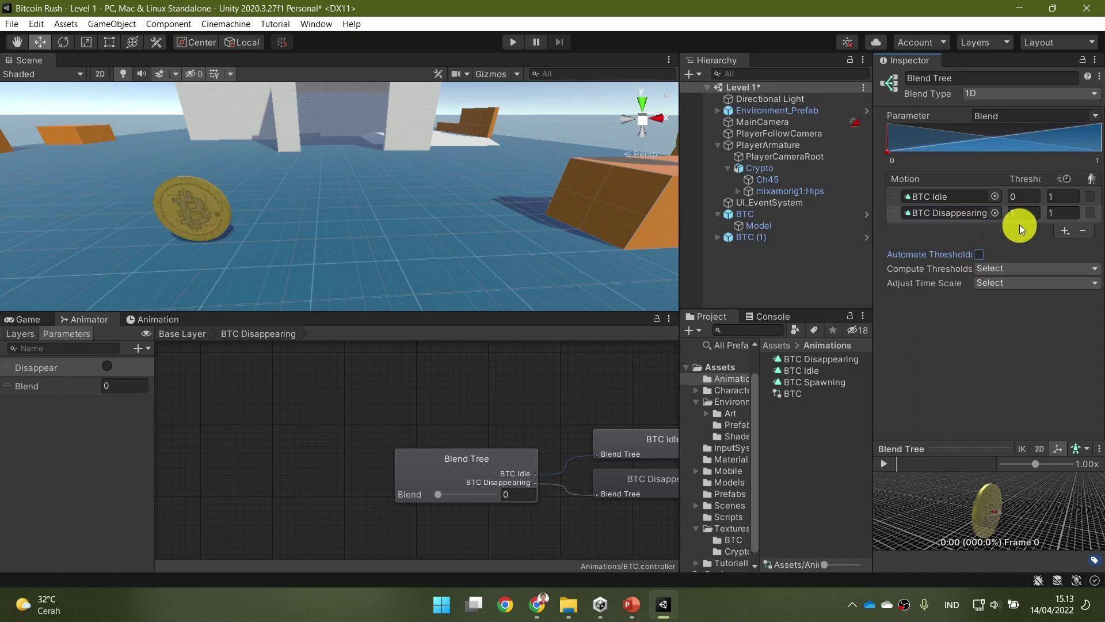
pyautogui.click(1015, 213)
pyautogui.press('BackSpace')
pyautogui.write('0')
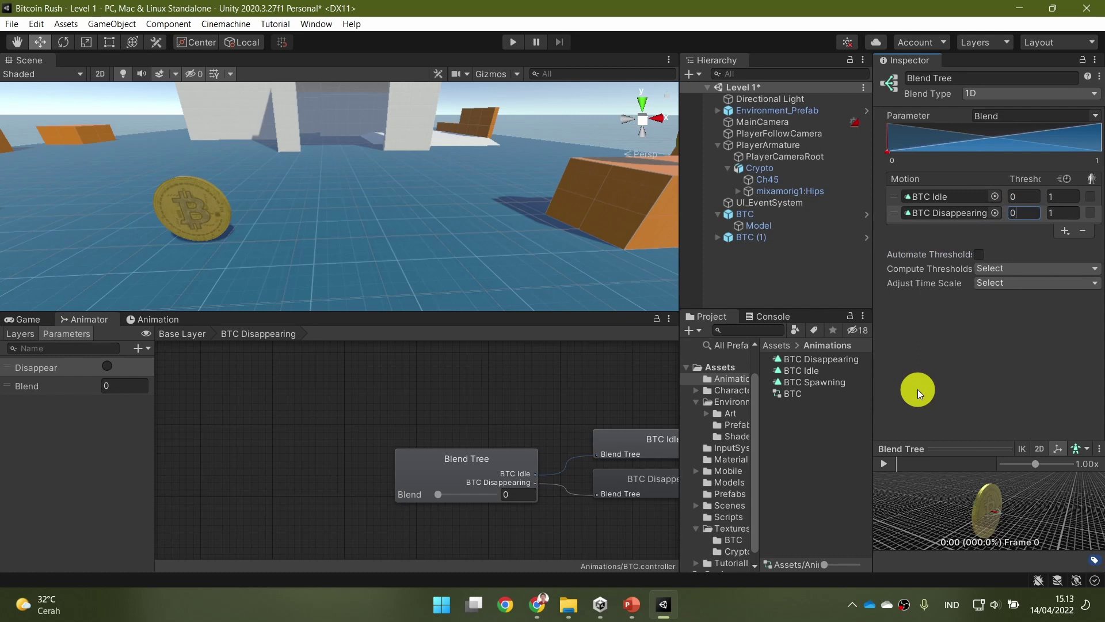
pyautogui.press('Tab')
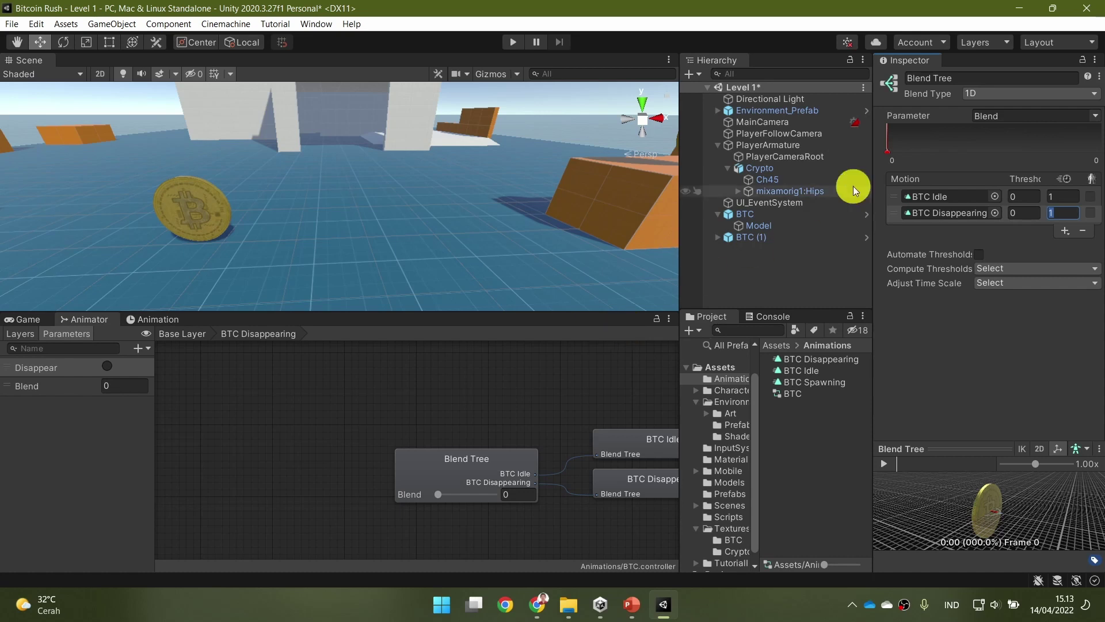
# Step: Switch to the PowerPoint slideshow and advance from the BlendTree slide to the Preview slide
pyautogui.click(637, 593)
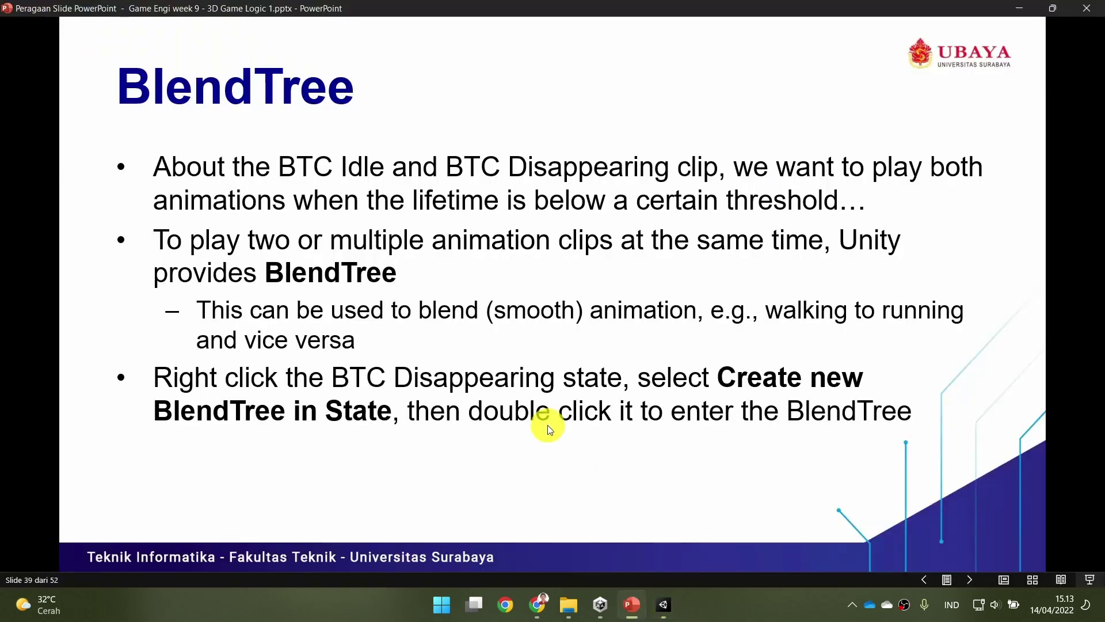
pyautogui.click(547, 425)
pyautogui.click(812, 375)
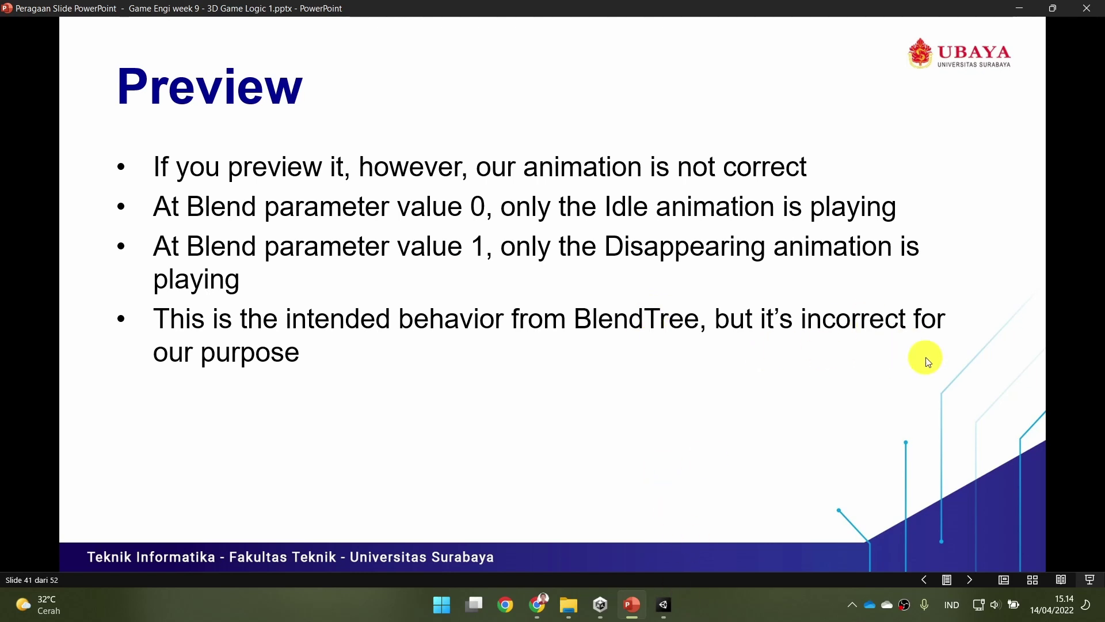
# Step: Back in Unity, preview the blend tree with the BTC Disappearing threshold at 1, sweeping the Blend value up to 1 and back to 0
pyautogui.click(663, 606)
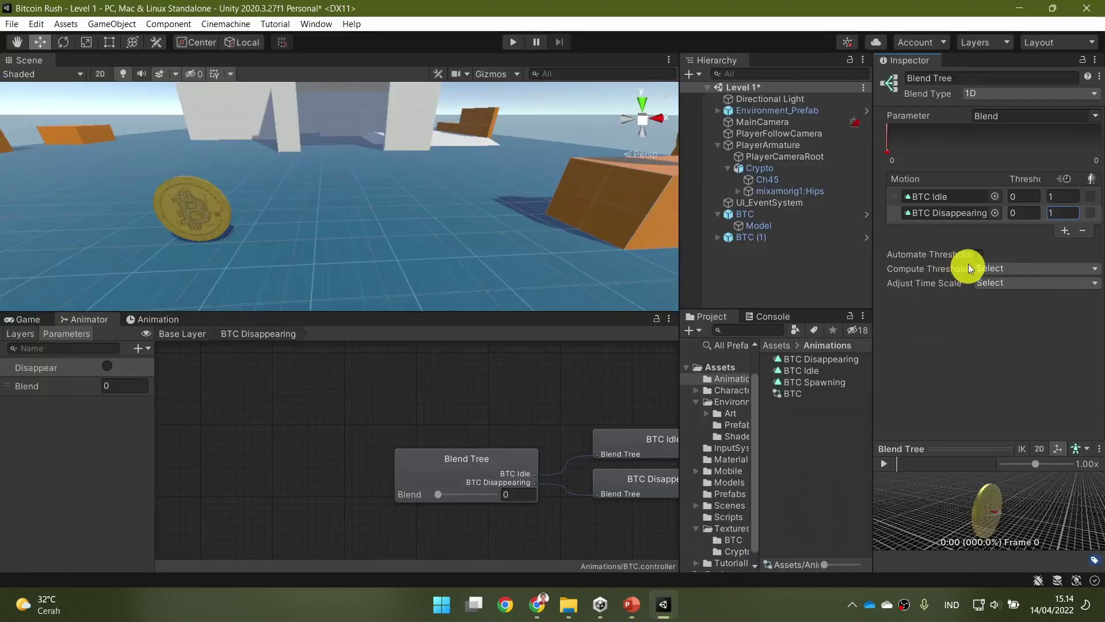
pyautogui.click(1028, 214)
pyautogui.write('1')
pyautogui.click(884, 464)
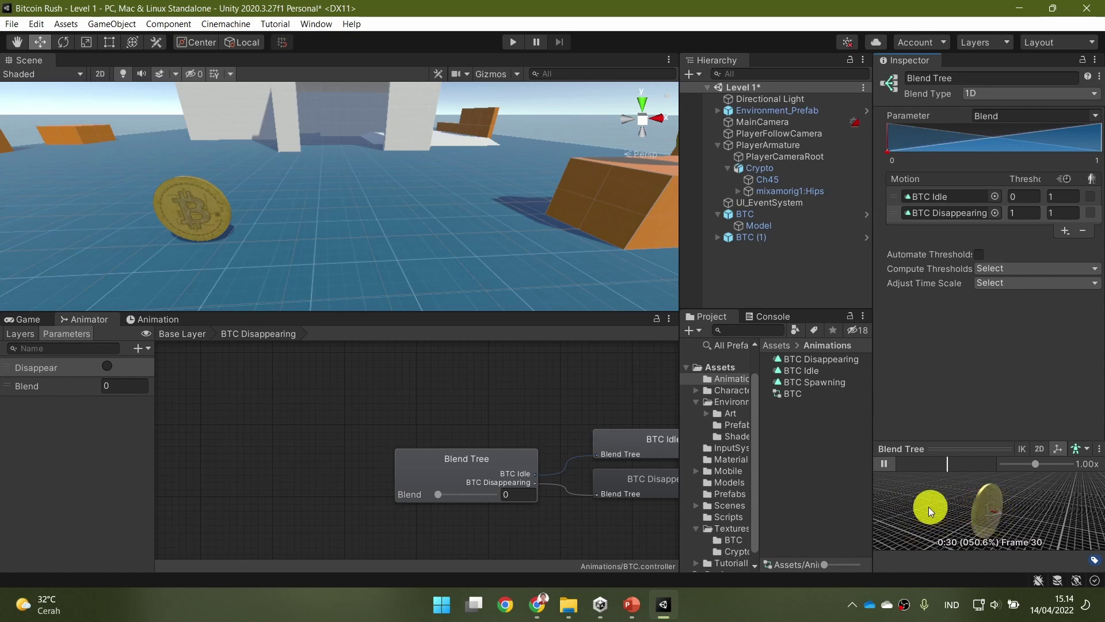
pyautogui.moveTo(437, 496); pyautogui.dragTo(469, 497)
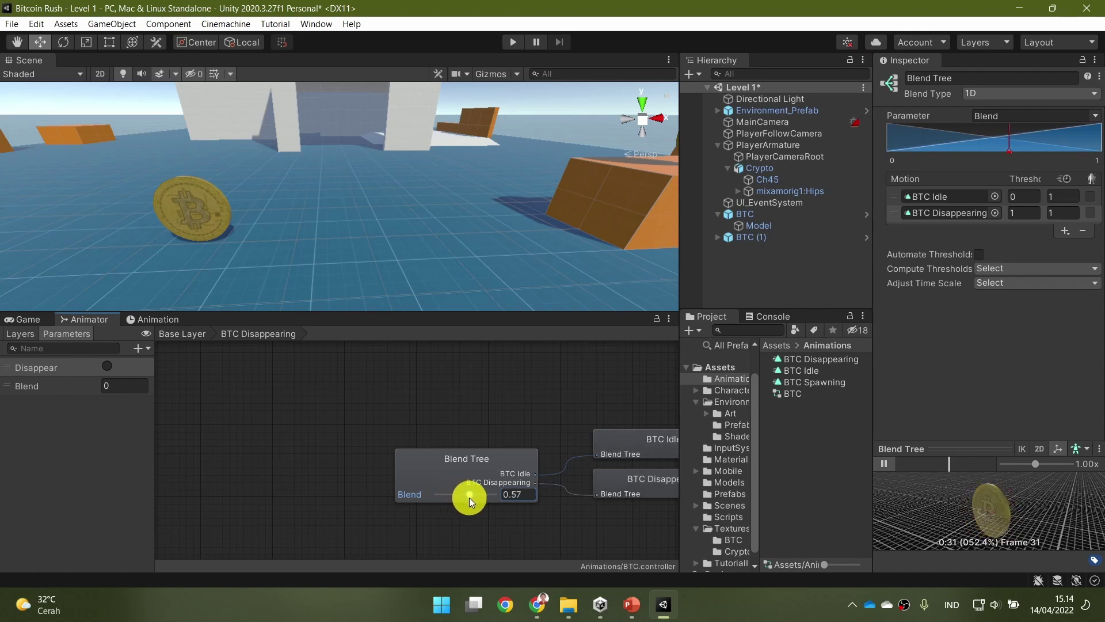
pyautogui.moveTo(469, 497); pyautogui.dragTo(502, 496)
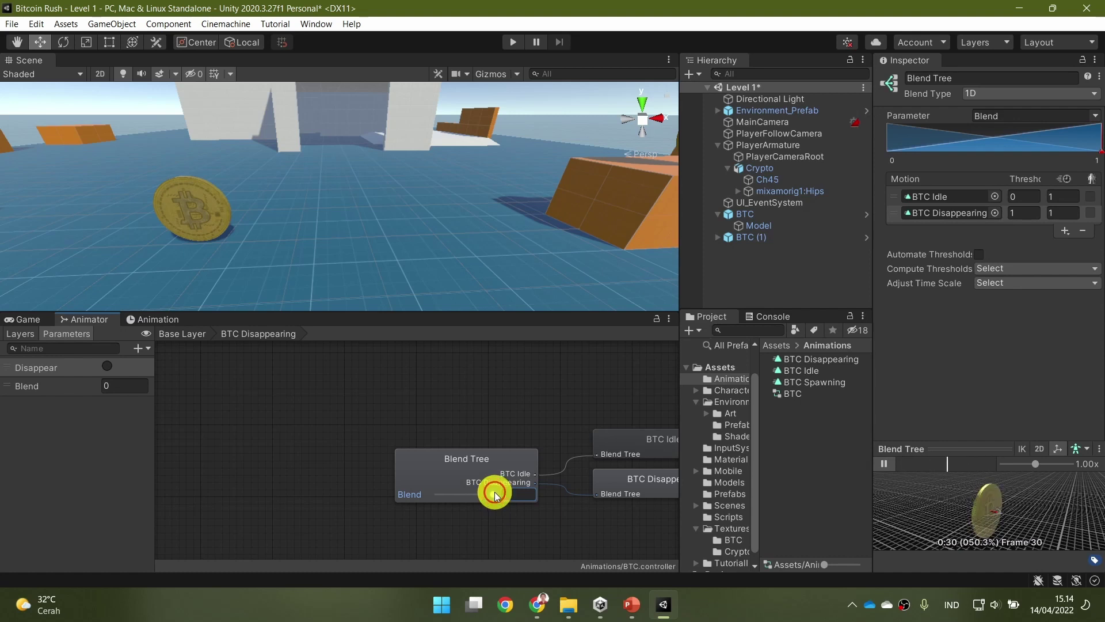
pyautogui.moveTo(495, 491); pyautogui.dragTo(356, 493)
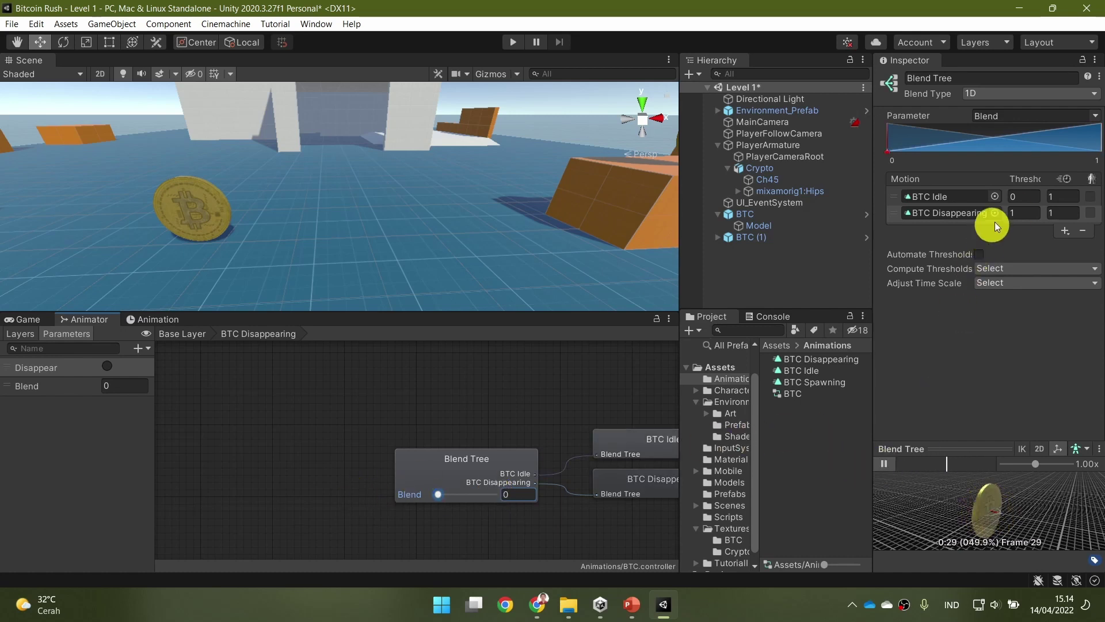
# Step: Set the BTC Disappearing motion's threshold to 0 and stop the preview after watching the blended animation
pyautogui.moveTo(1024, 213); pyautogui.dragTo(989, 214)
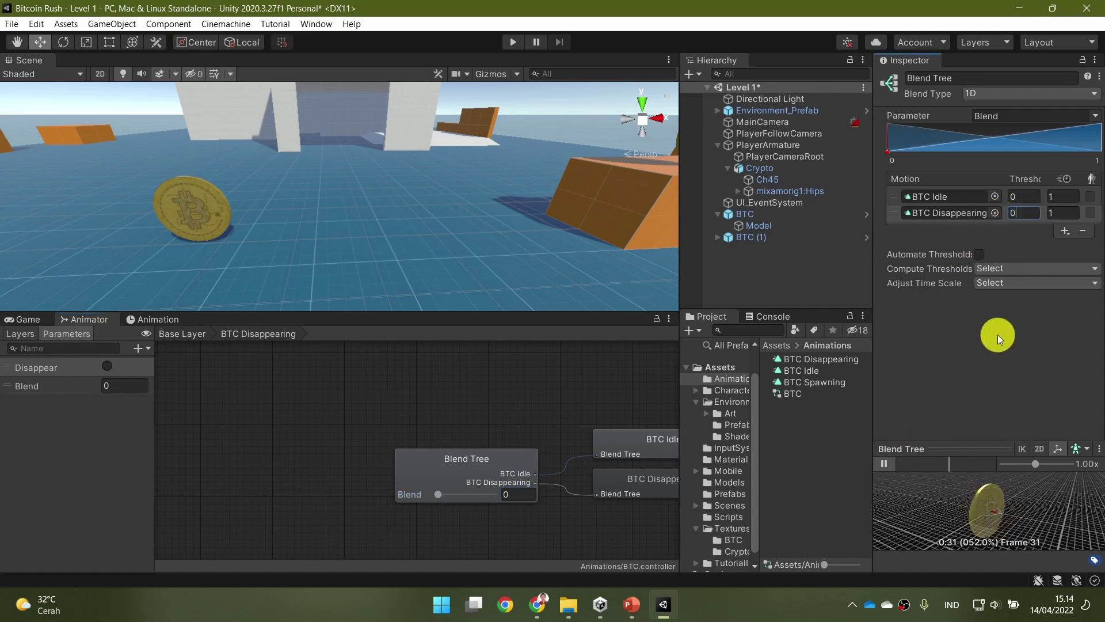
pyautogui.write('0')
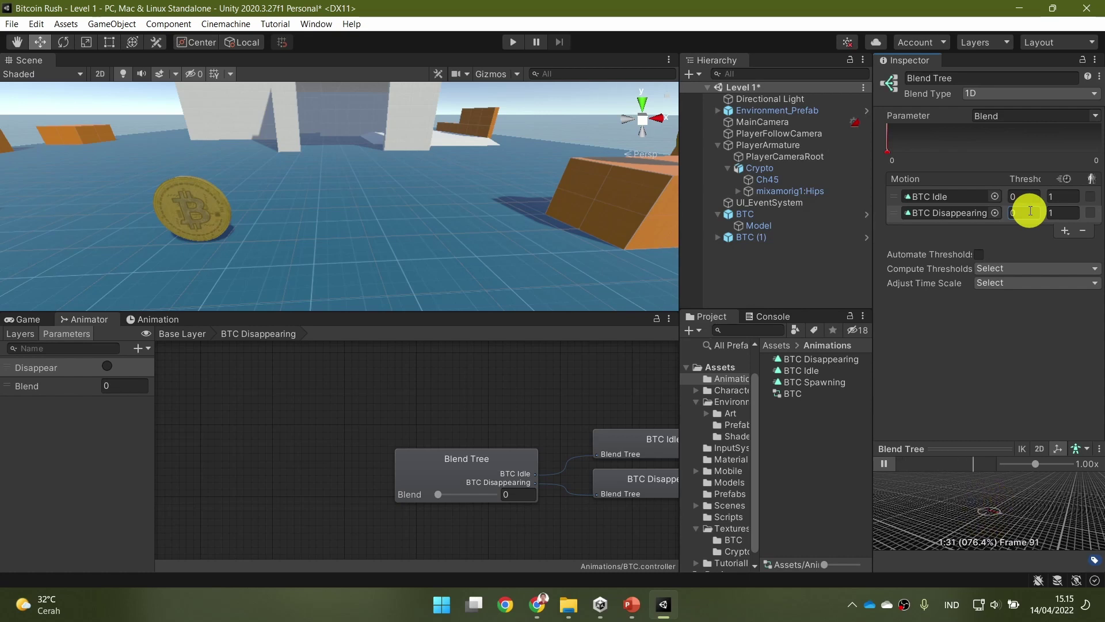
pyautogui.click(885, 464)
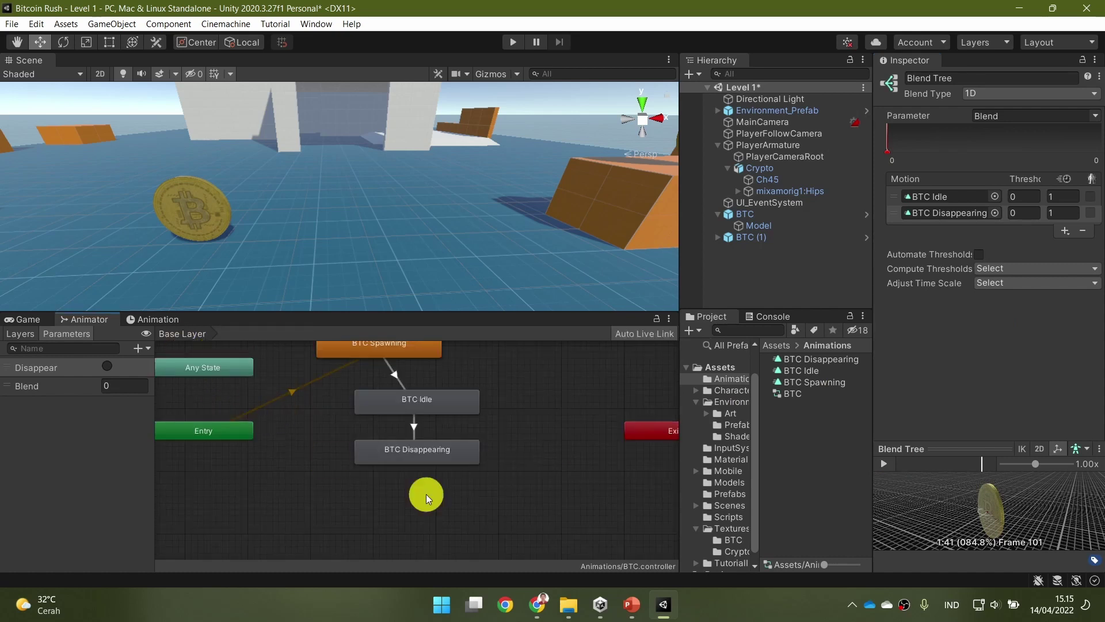
# Step: In the Base Layer, move BTC Disappearing further below BTC Idle and add Disappear as the condition of the transition between them
pyautogui.click(449, 475)
pyautogui.moveTo(450, 476); pyautogui.dragTo(455, 478)
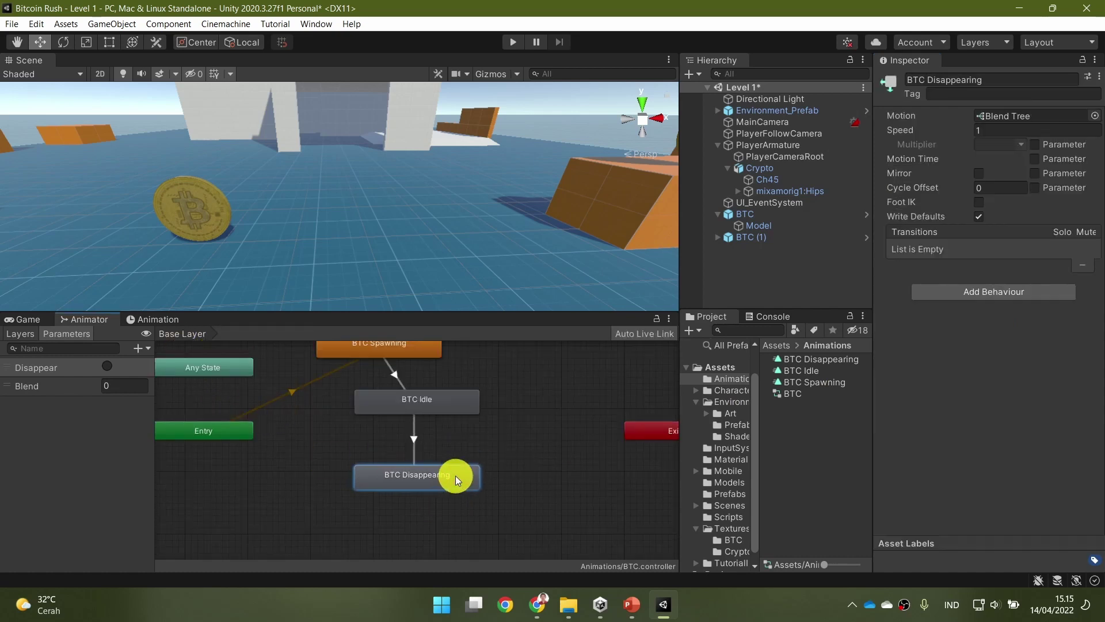
pyautogui.click(414, 440)
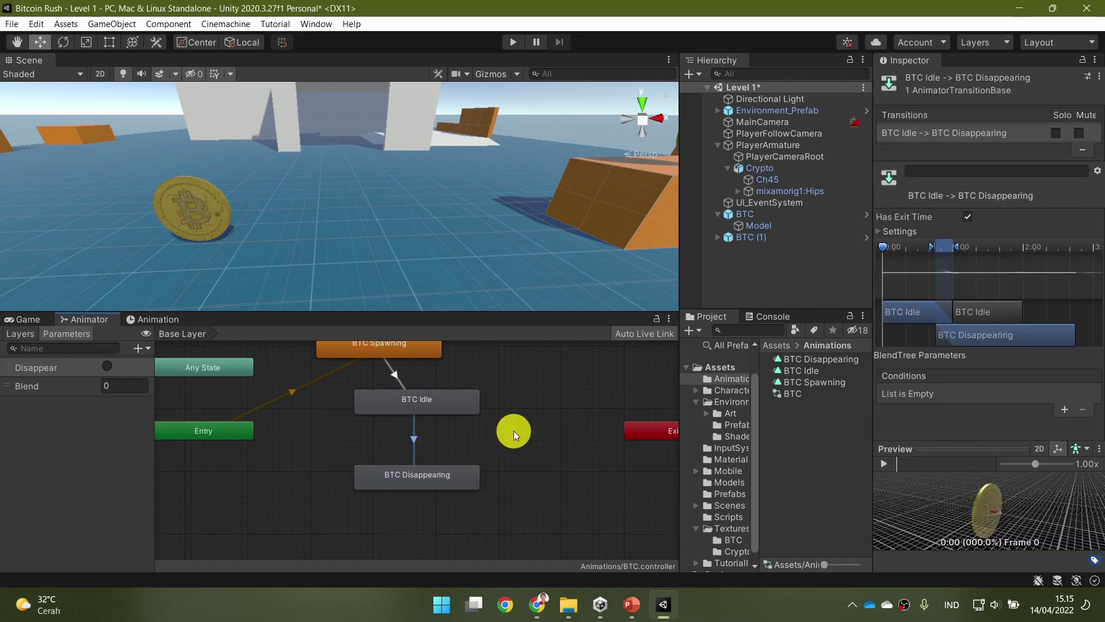
pyautogui.click(1065, 412)
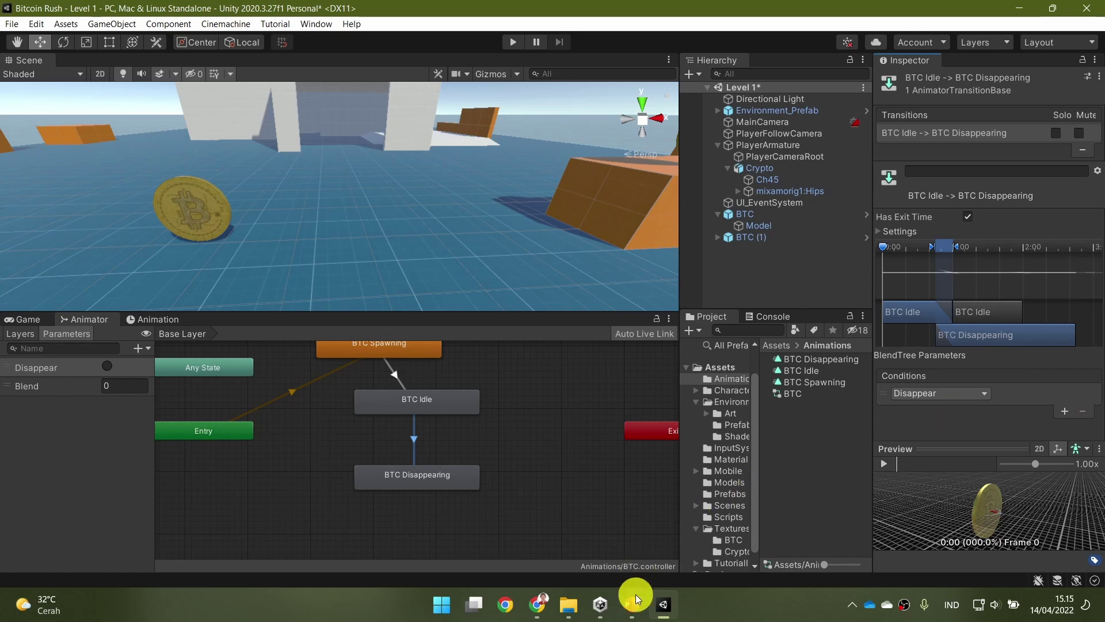
# Step: Switch to the PowerPoint slideshow and go through the Fix and Transition slides to the Test! slide
pyautogui.click(633, 612)
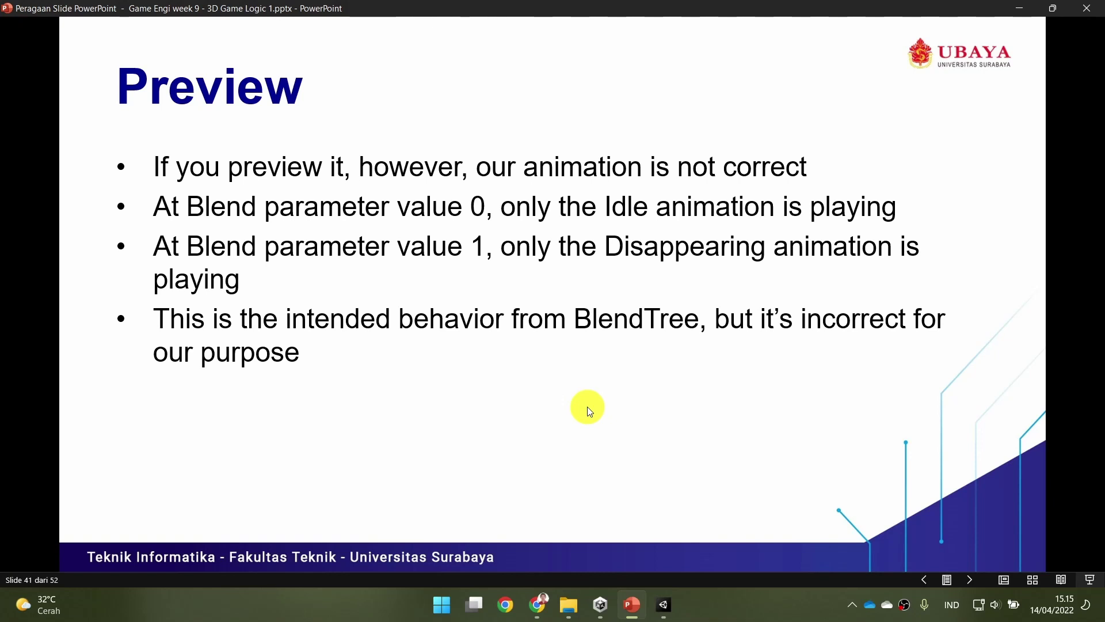
pyautogui.click(587, 407)
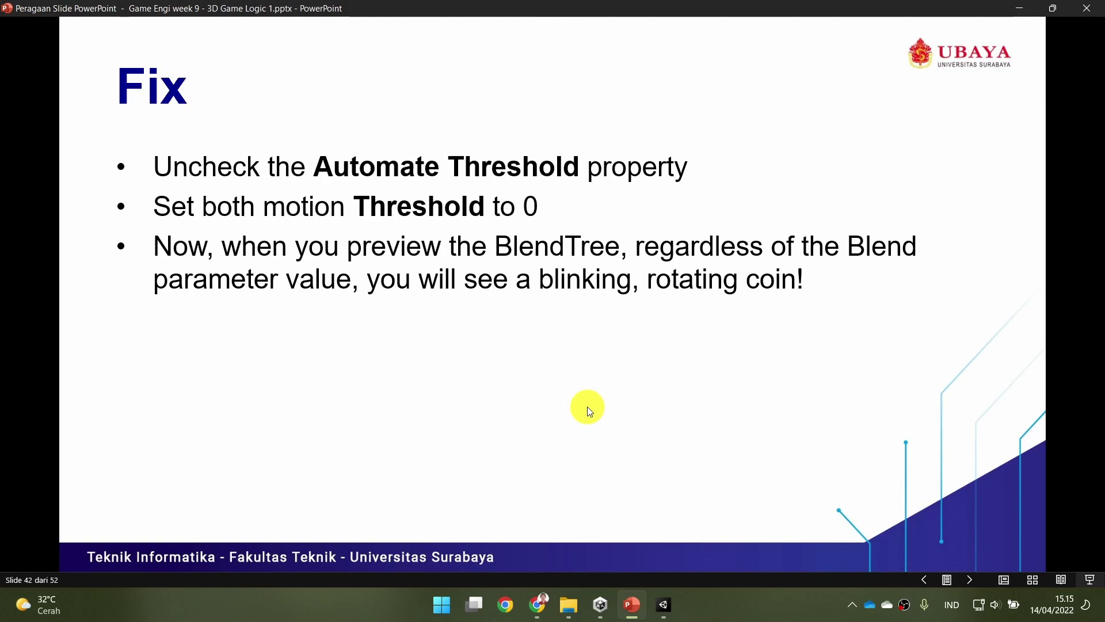
pyautogui.click(587, 407)
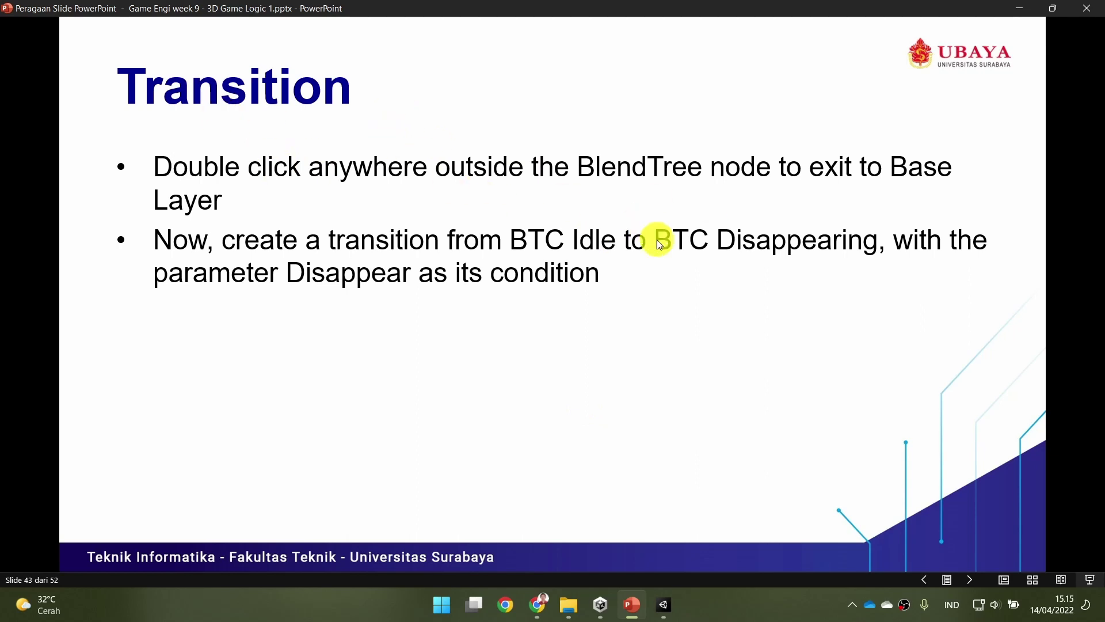
pyautogui.click(646, 332)
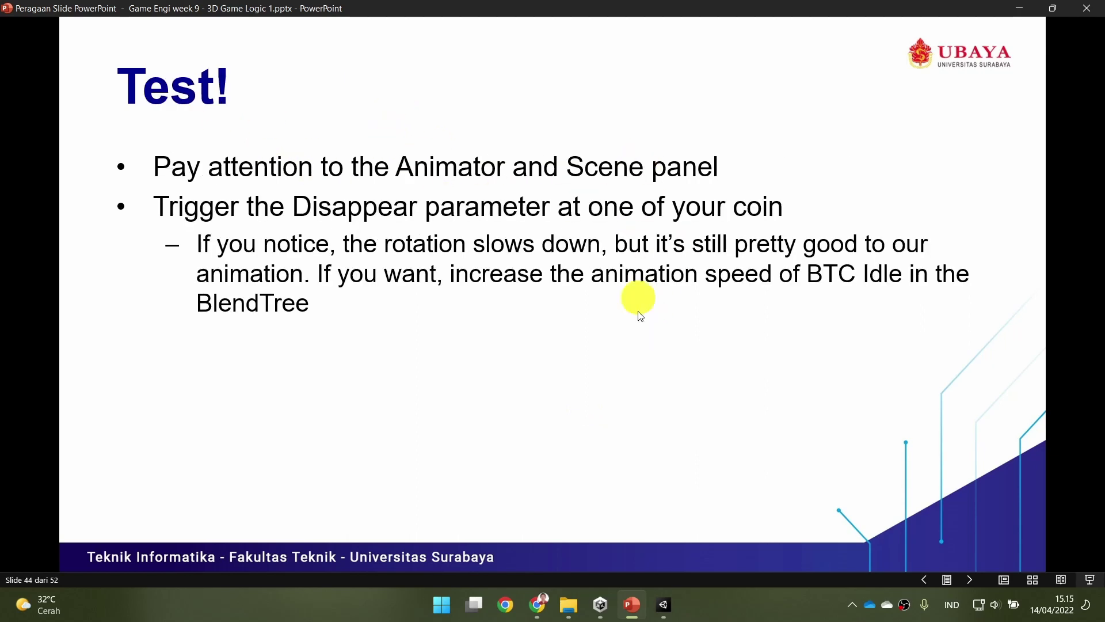
# Step: Switch back to Unity, bring the coin's full state graph into view, and run the game
pyautogui.click(665, 609)
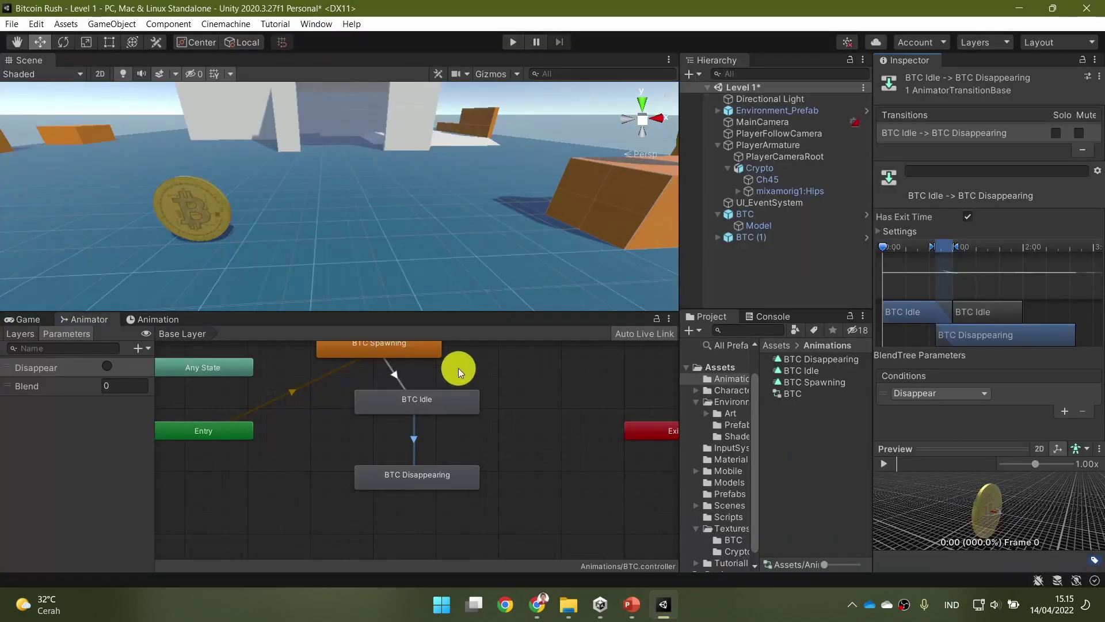
pyautogui.moveTo(496, 375); pyautogui.dragTo(525, 403, button='middle')
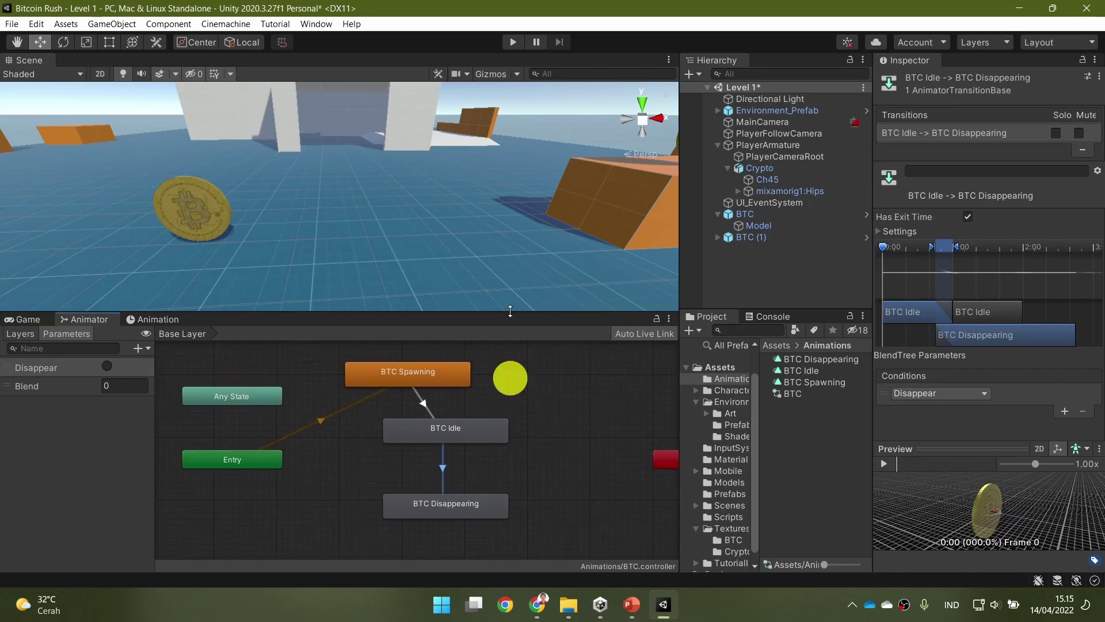
pyautogui.click(513, 42)
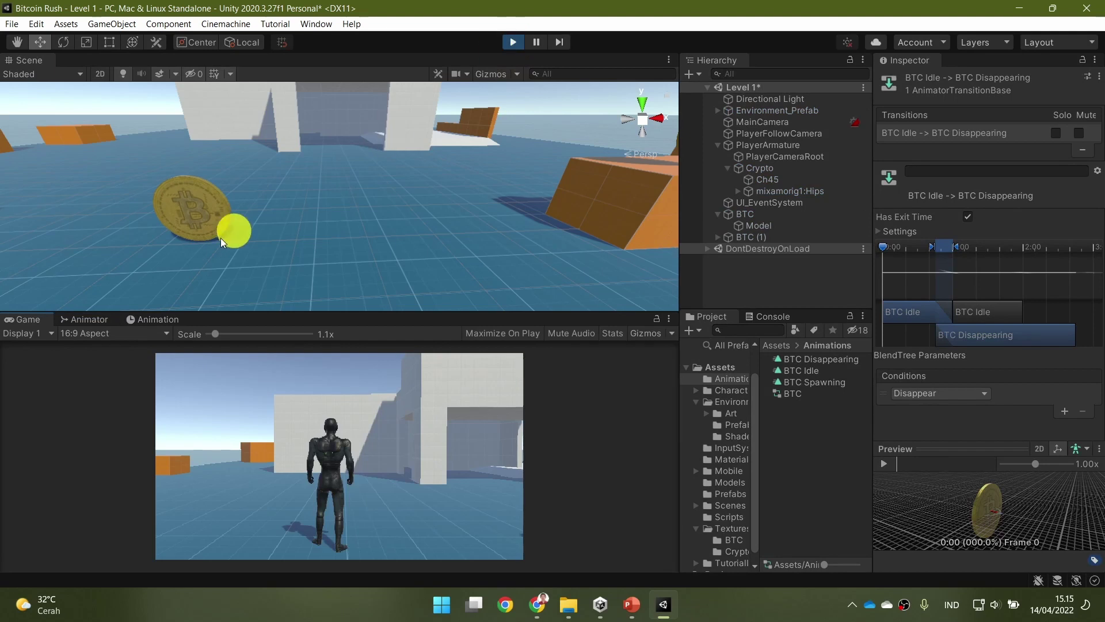
# Step: Show the running BTC coin's Animator graph, make it jump to the BTC Spawning state, and fire the Disappear trigger
pyautogui.click(94, 320)
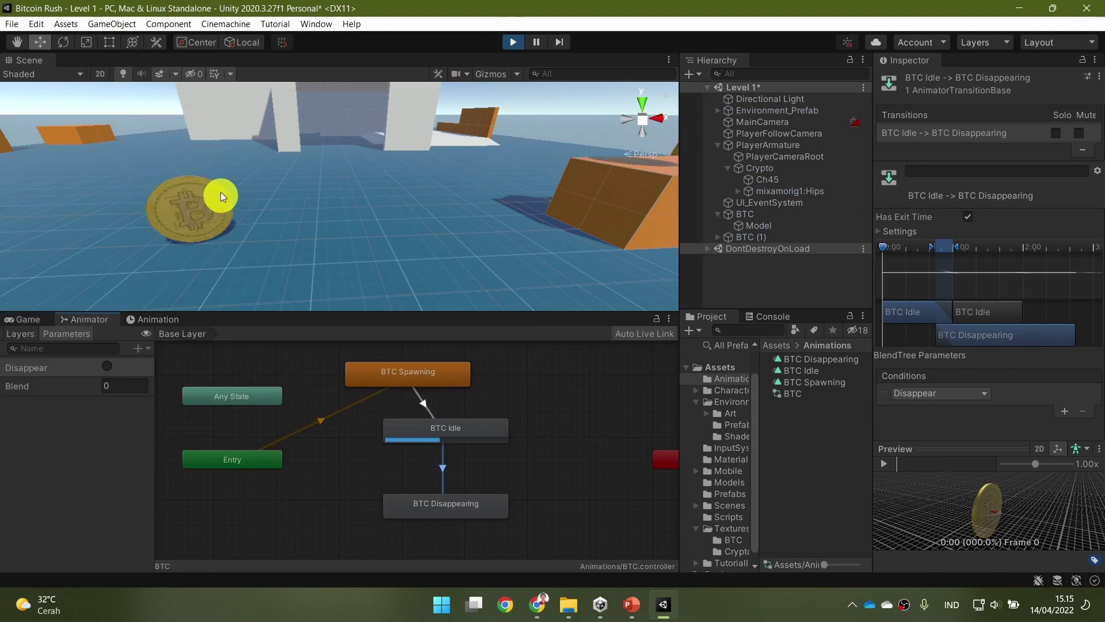
pyautogui.click(778, 215)
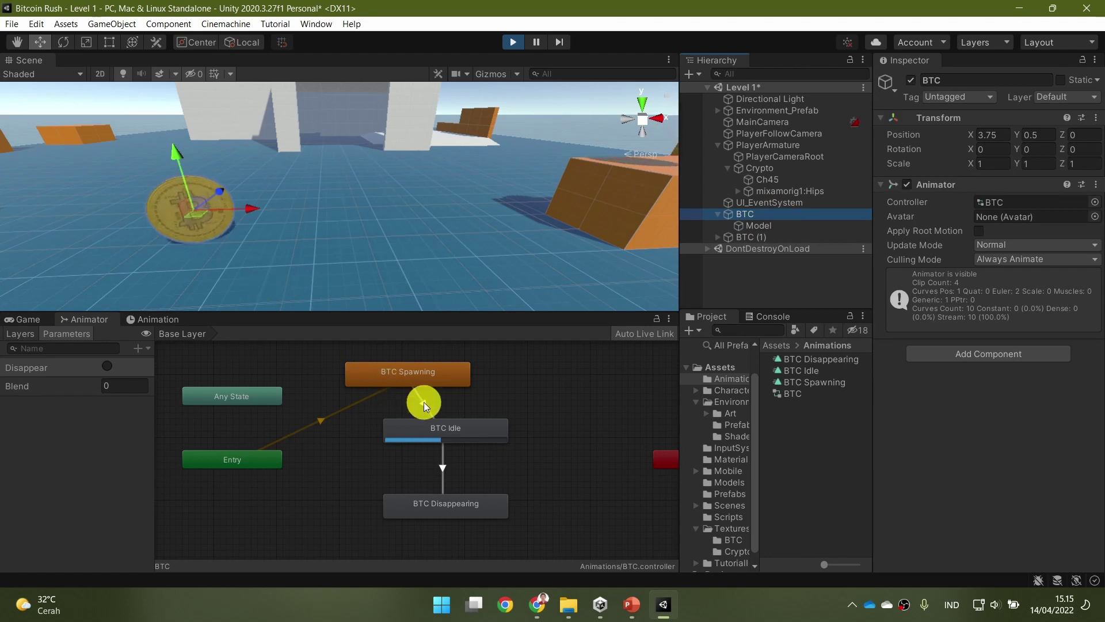
pyautogui.rightClick(428, 372)
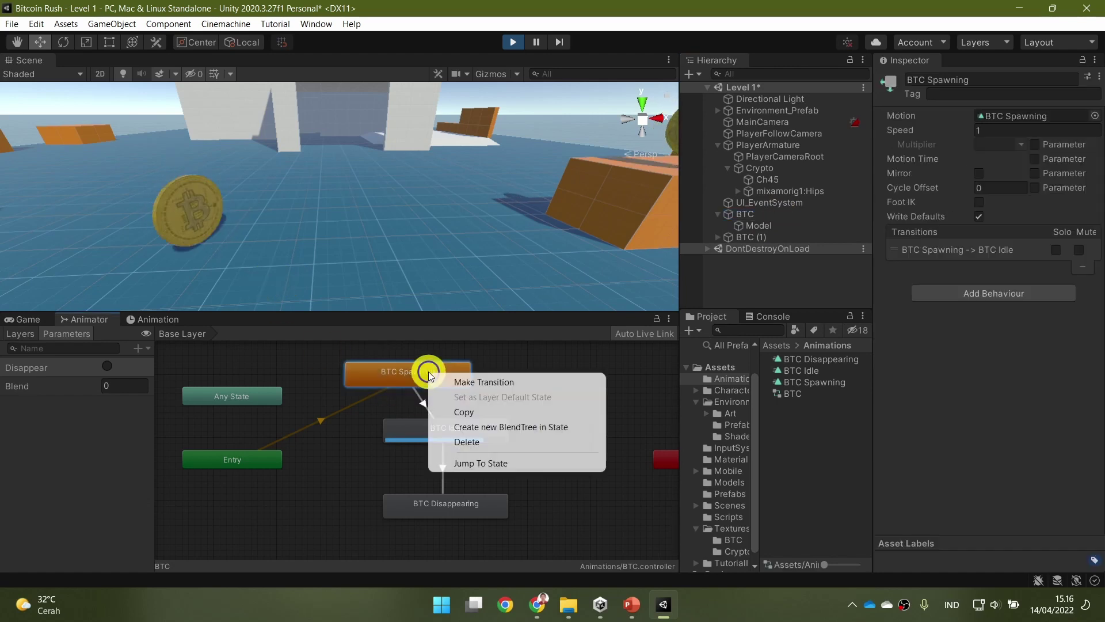
pyautogui.click(531, 461)
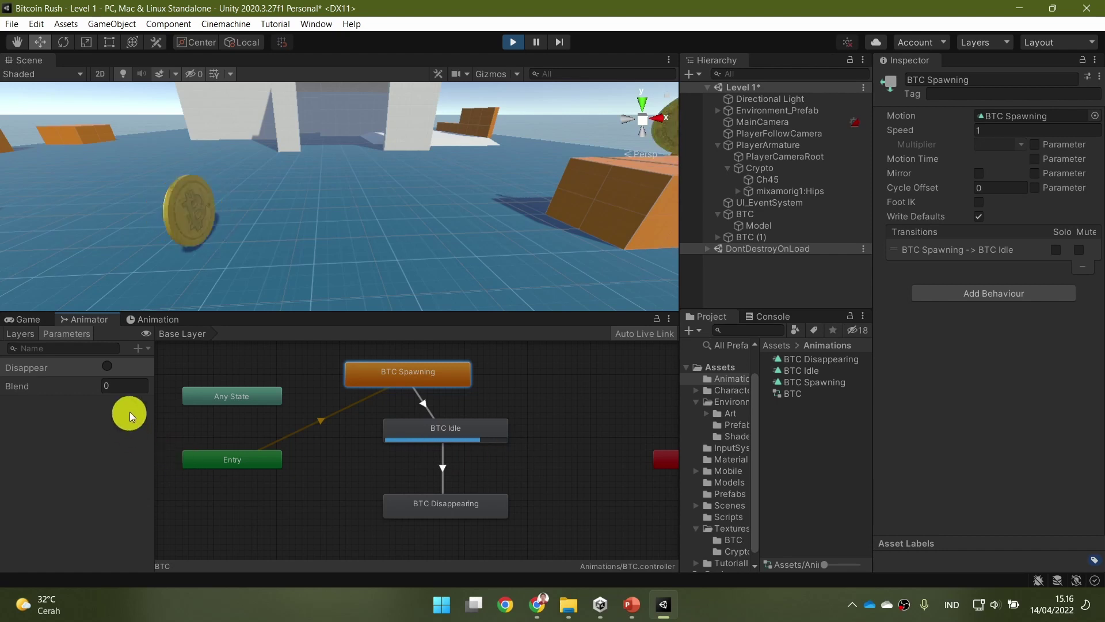
pyautogui.click(107, 366)
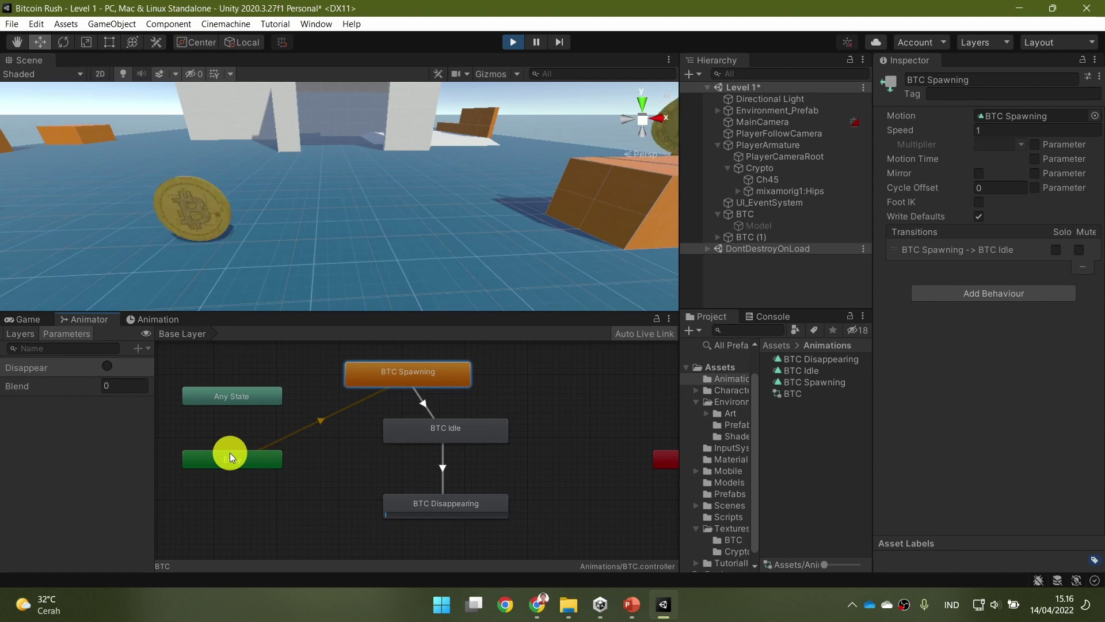
# Step: Expand the settings of the BTC Idle to BTC Disappearing transition and fire Disappear again after jumping to BTC Idle
pyautogui.click(441, 464)
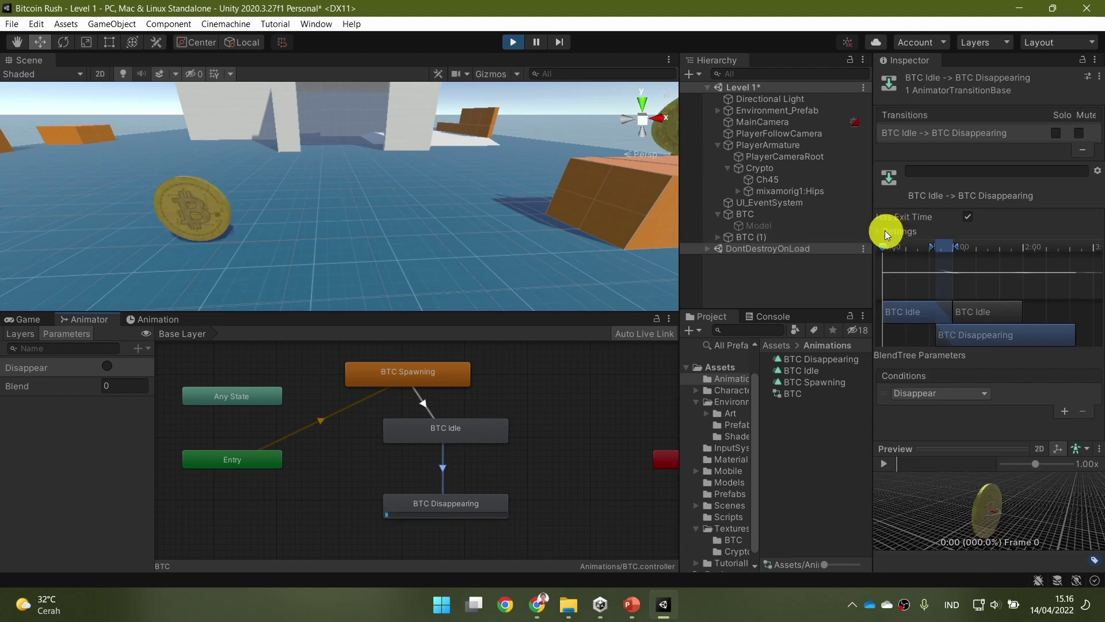
pyautogui.click(887, 233)
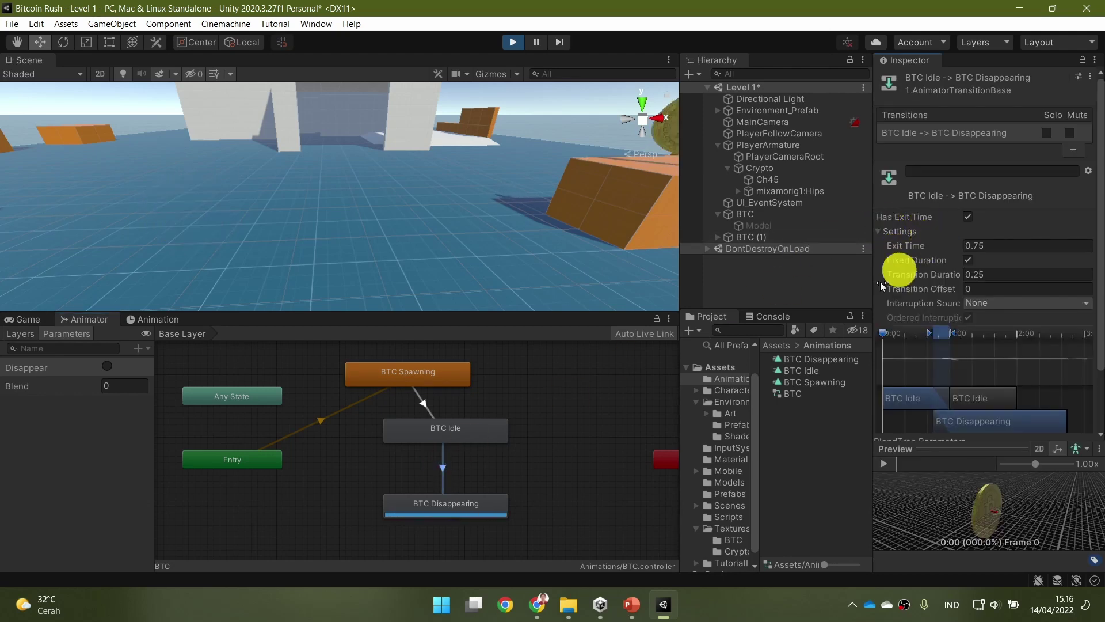
pyautogui.rightClick(481, 437)
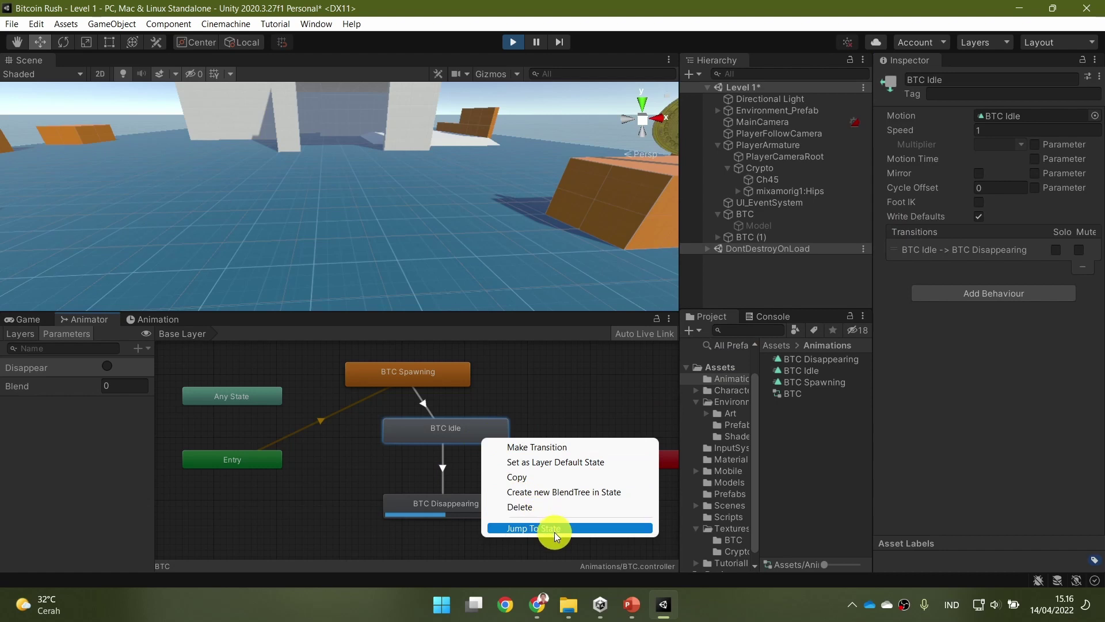
pyautogui.click(555, 532)
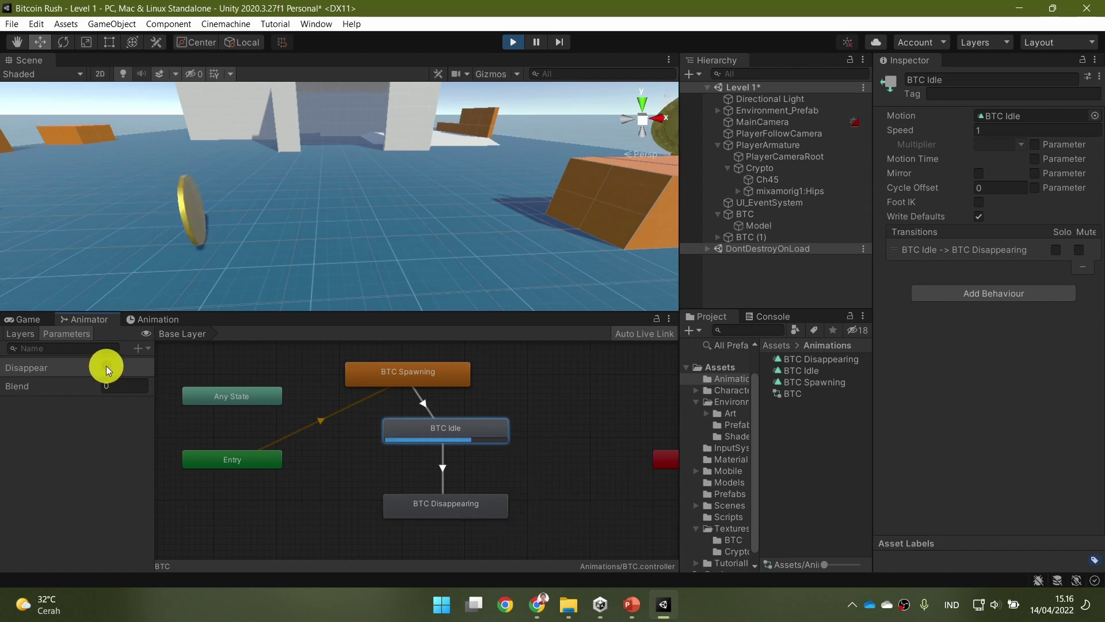
pyautogui.click(442, 470)
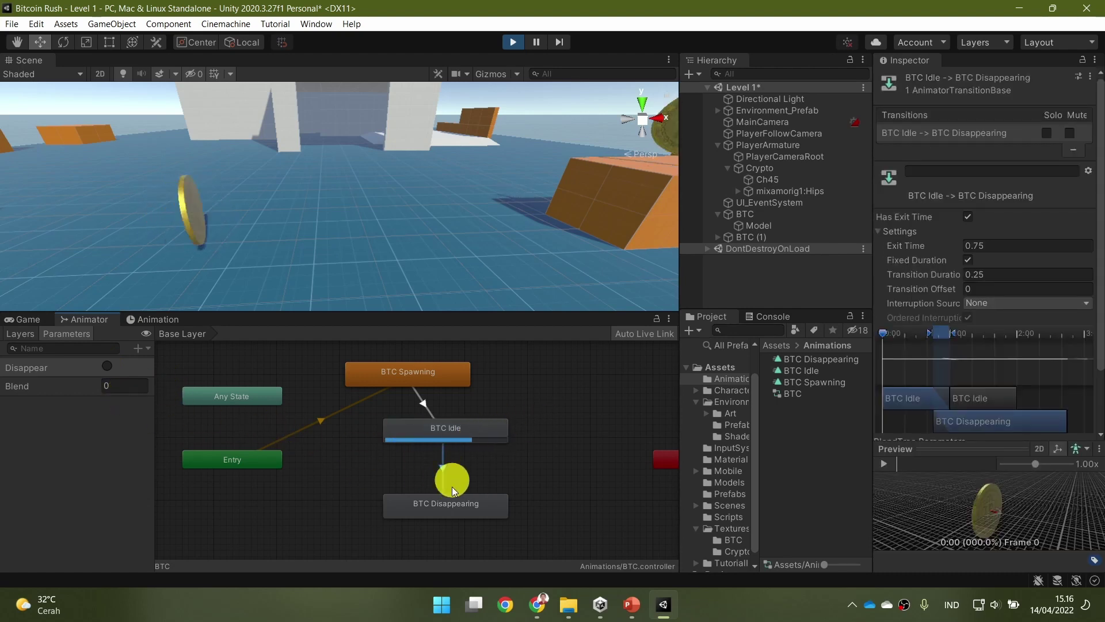
pyautogui.click(102, 367)
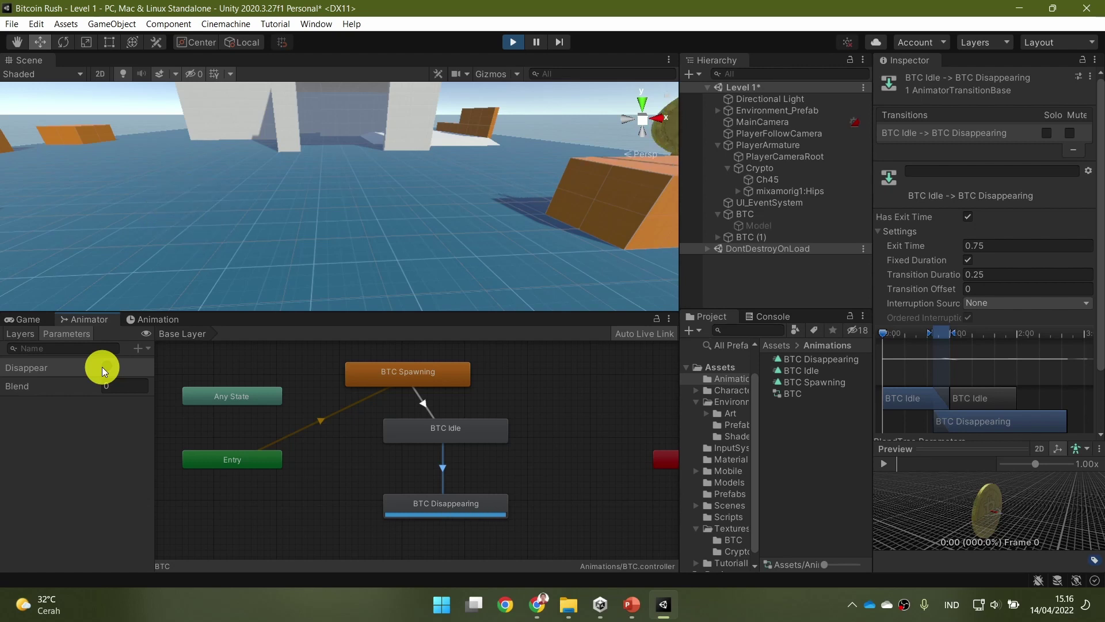
# Step: Turn off Has Exit Time on the BTC Idle to BTC Disappearing transition and fire the Disappear trigger to test it
pyautogui.click(967, 217)
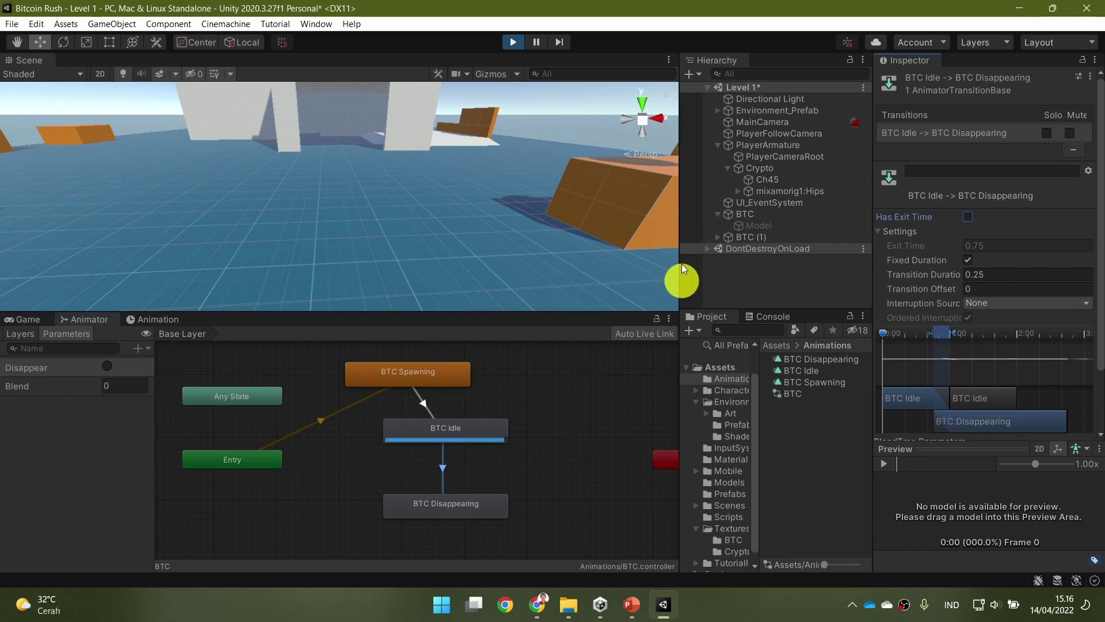
pyautogui.click(743, 225)
pyautogui.click(893, 152)
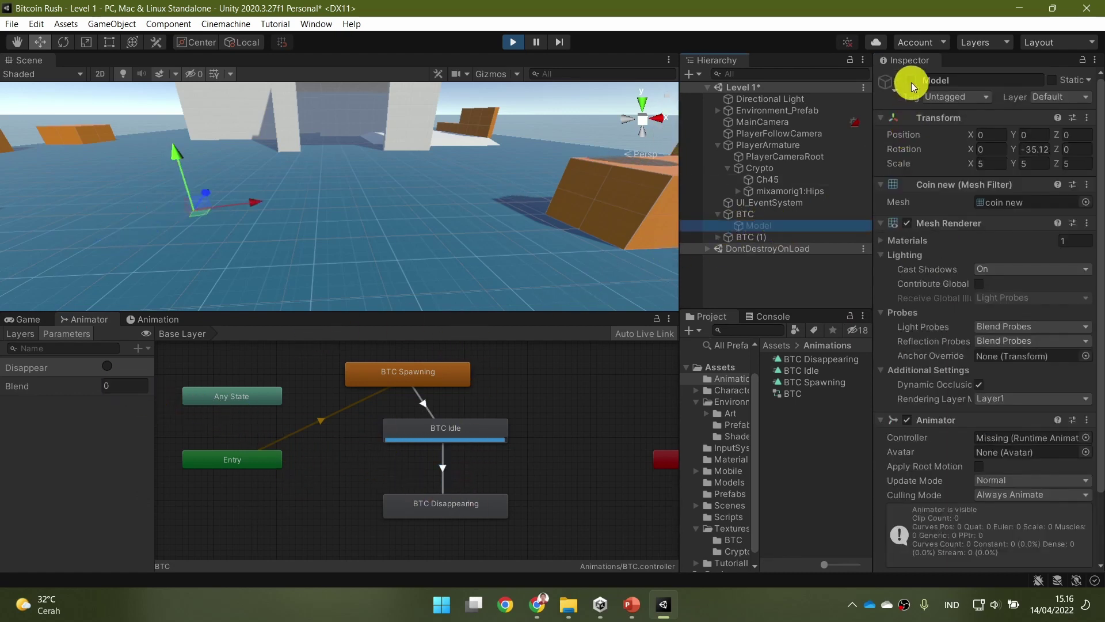
pyautogui.click(107, 366)
# Step: Make the running BTC coin's animator jump back to the BTC Spawning state
pyautogui.click(426, 372)
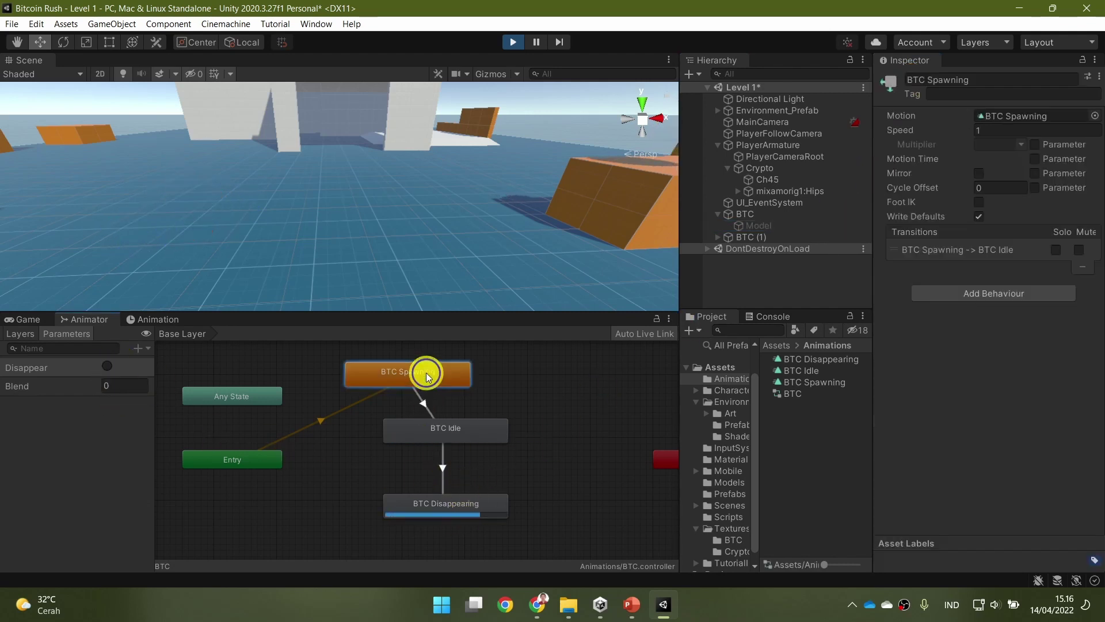
pyautogui.rightClick(433, 372)
pyautogui.click(500, 462)
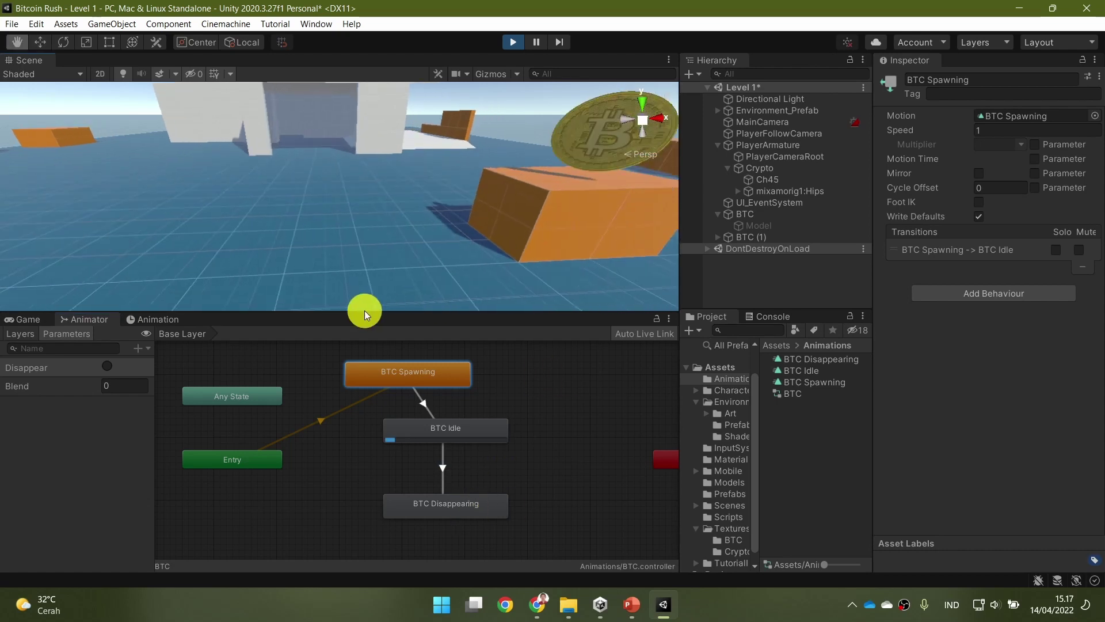
# Step: Frame BTC (1), fire its Disappear trigger twice with a jump back to BTC Idle in between, and stop the game
pyautogui.doubleClick(754, 238)
pyautogui.moveTo(567, 255); pyautogui.dragTo(484, 254, button='middle')
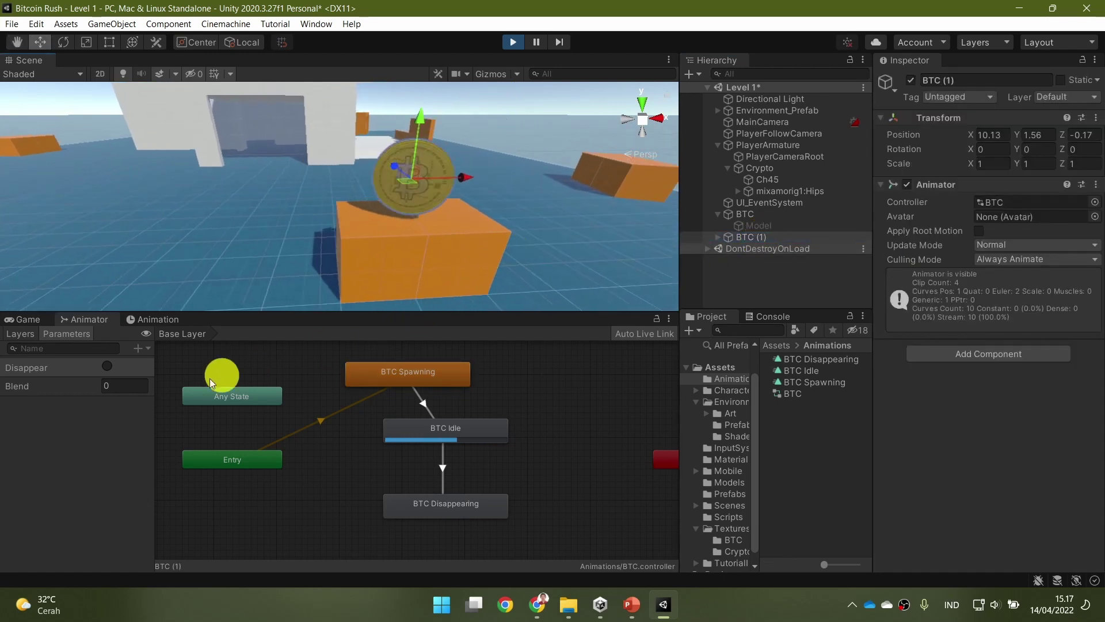
pyautogui.click(107, 367)
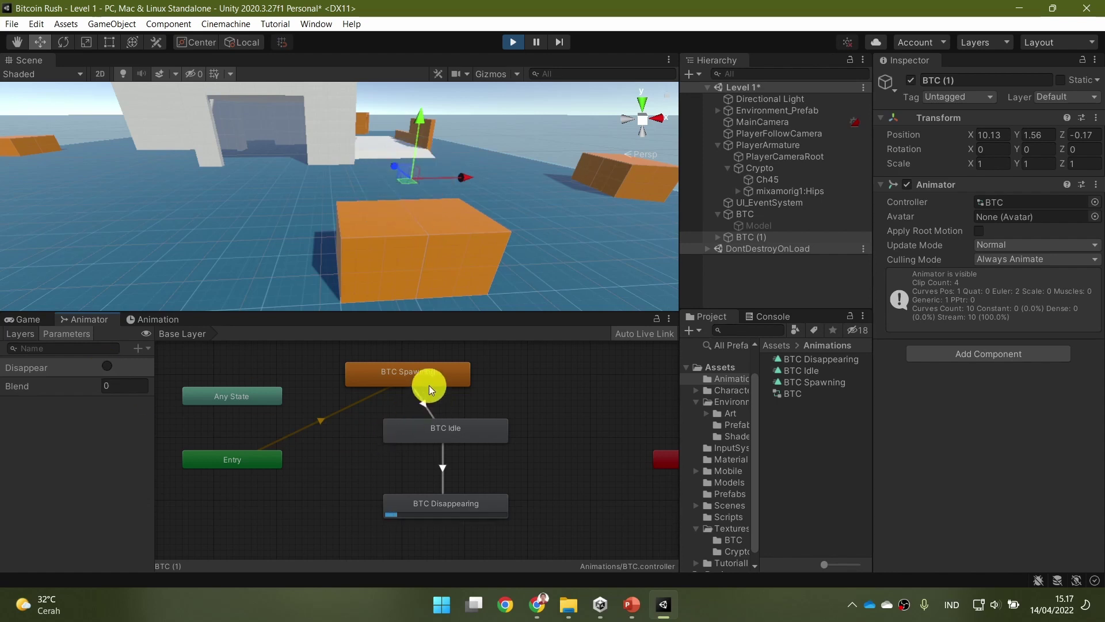
pyautogui.rightClick(448, 430)
pyautogui.click(530, 518)
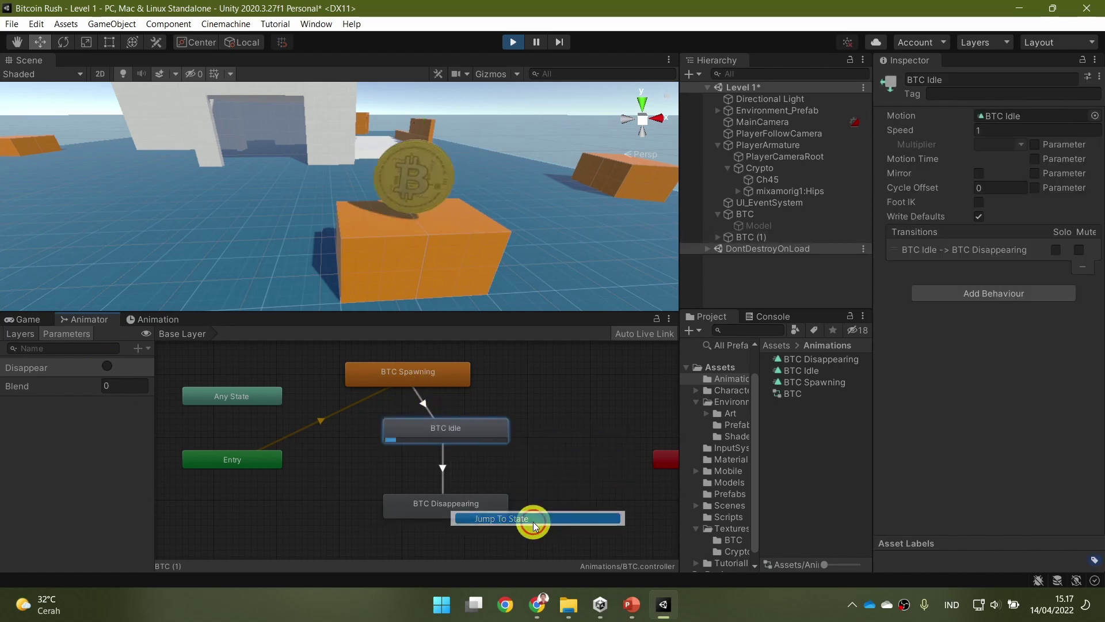
pyautogui.click(106, 365)
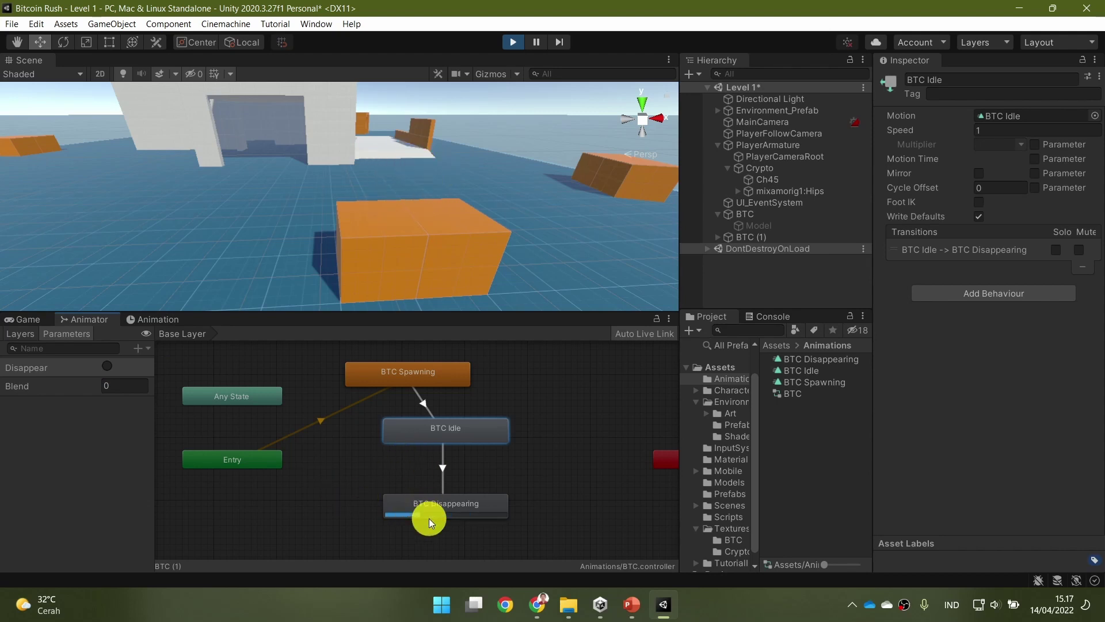
pyautogui.click(514, 41)
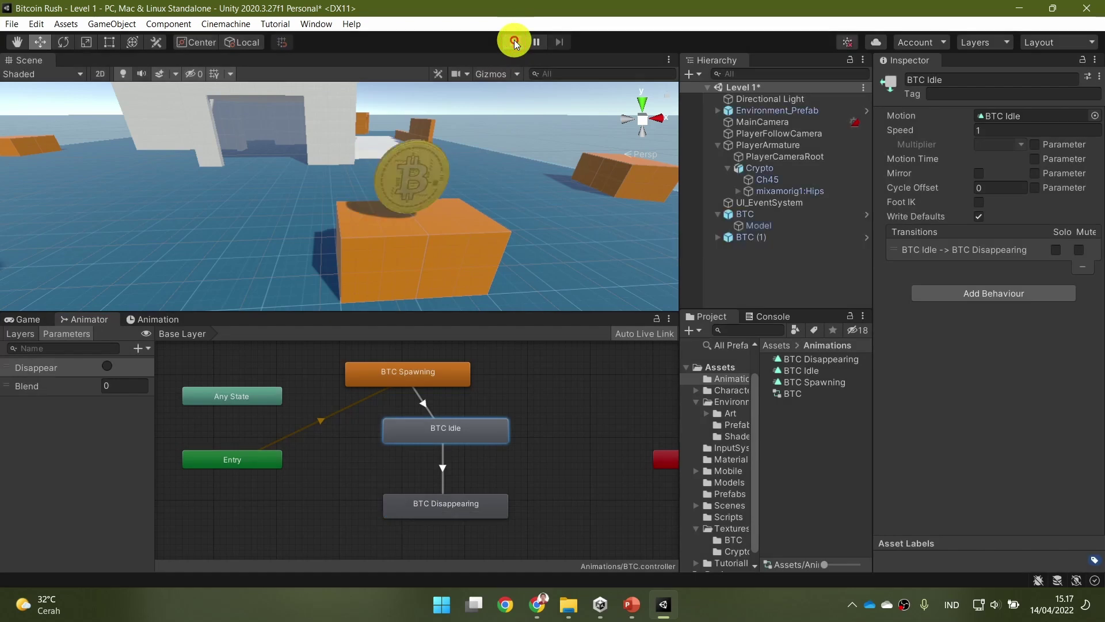
# Step: Switch to the PowerPoint slideshow, play the demo video after the Test! slide, and advance to the Controlling the Animator slide
pyautogui.click(632, 603)
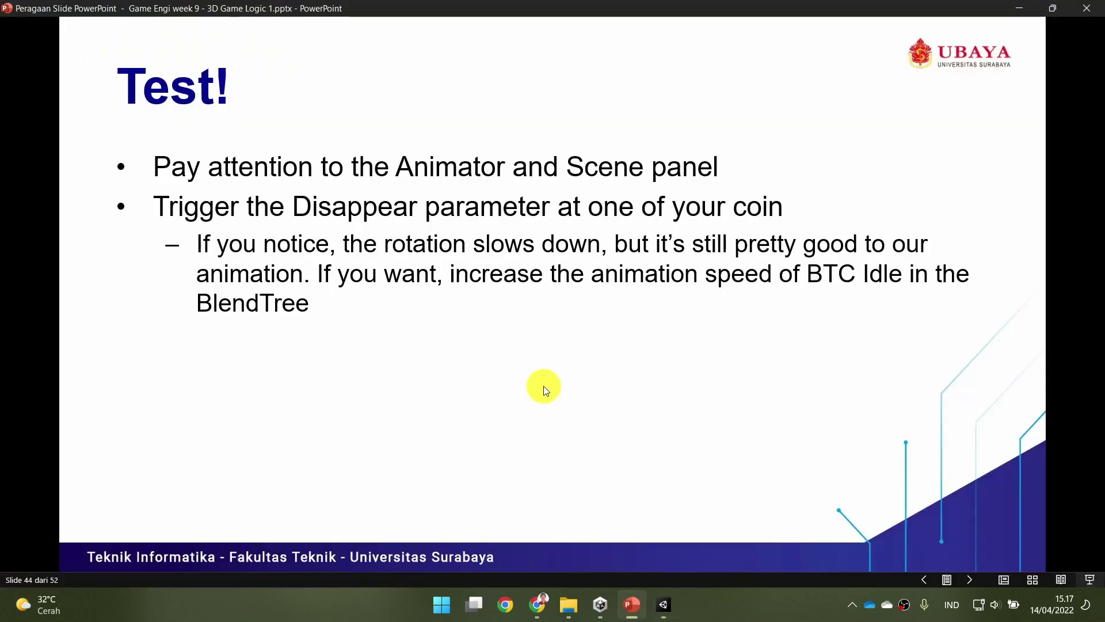
pyautogui.click(544, 385)
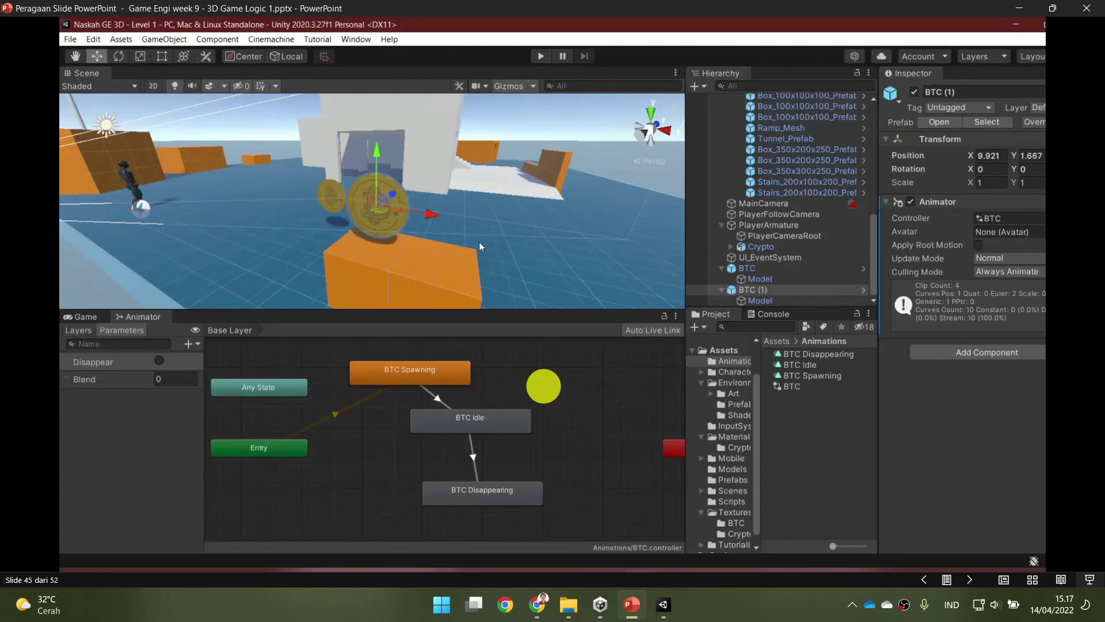
pyautogui.moveTo(202, 456)
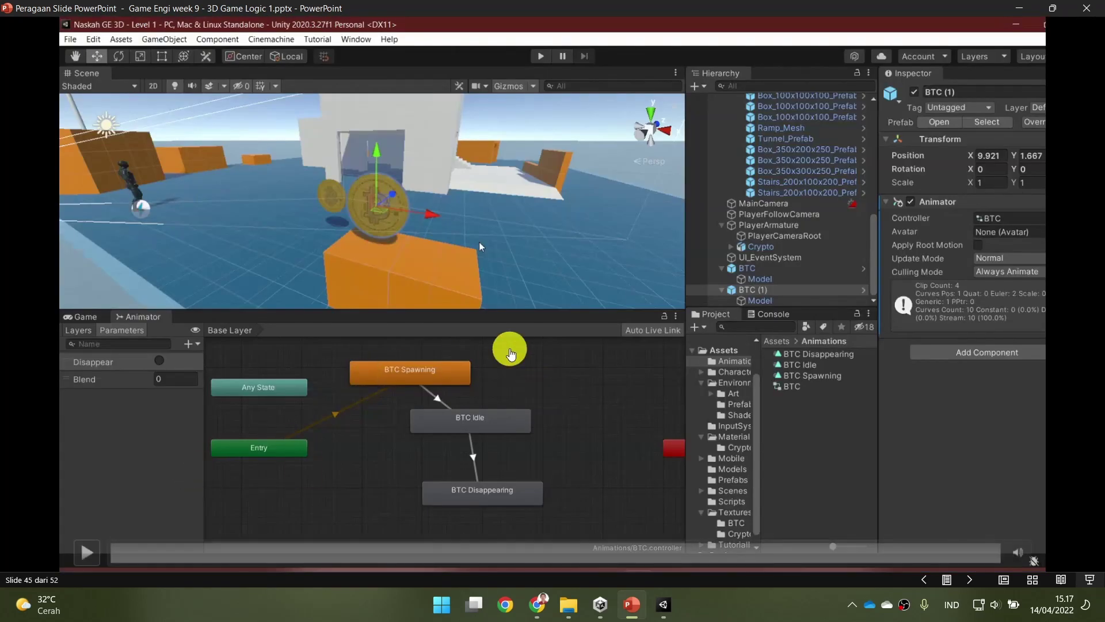
pyautogui.click(509, 352)
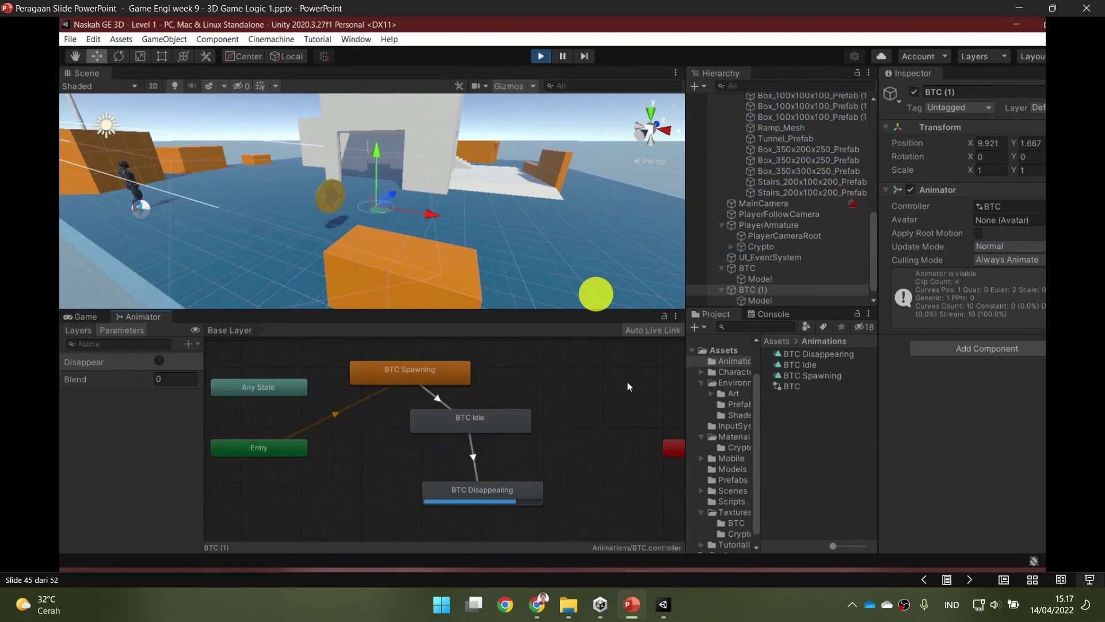
pyautogui.press('Right')
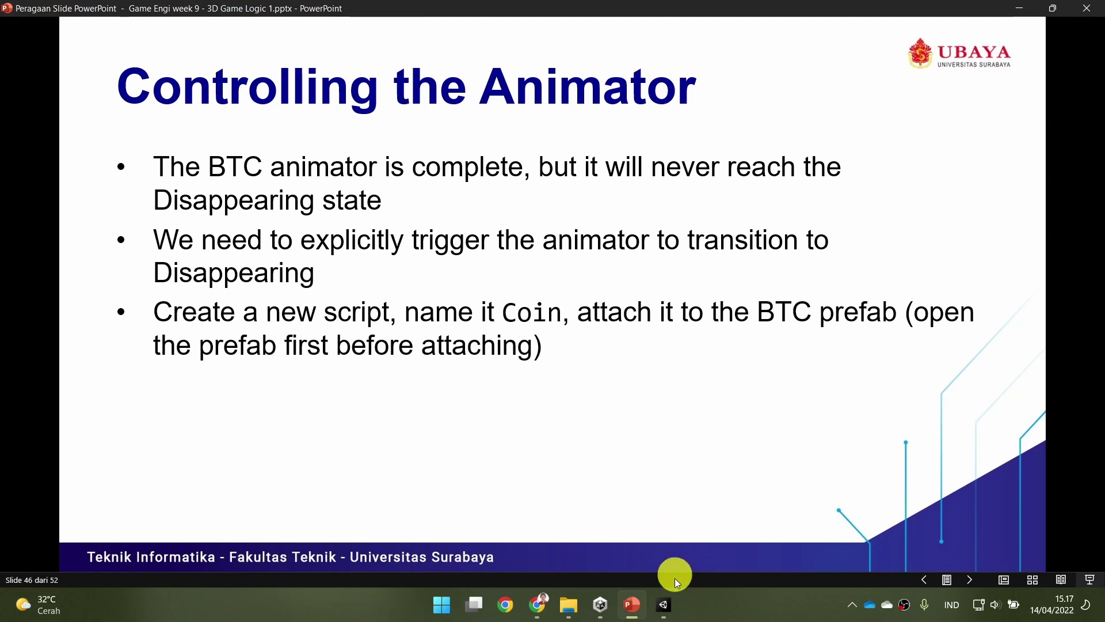
# Step: Run the game briefly in Unity with the Animator graph shown, recheck the Controlling the Animator slide in PowerPoint, and return to Unity
pyautogui.click(664, 604)
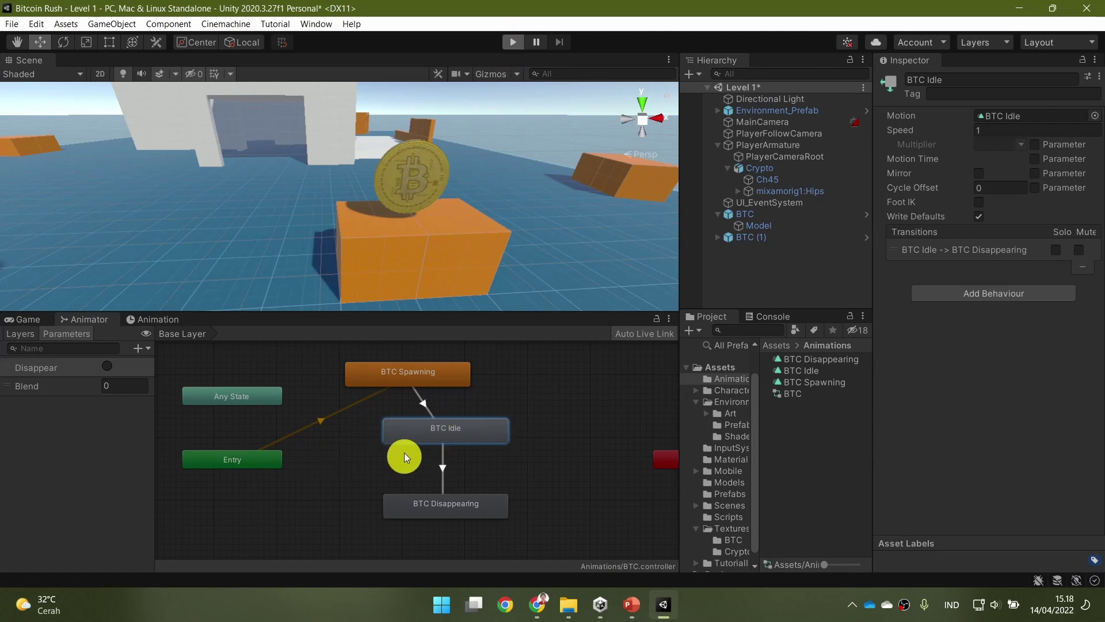
pyautogui.hotkey('ctrl', 'p')
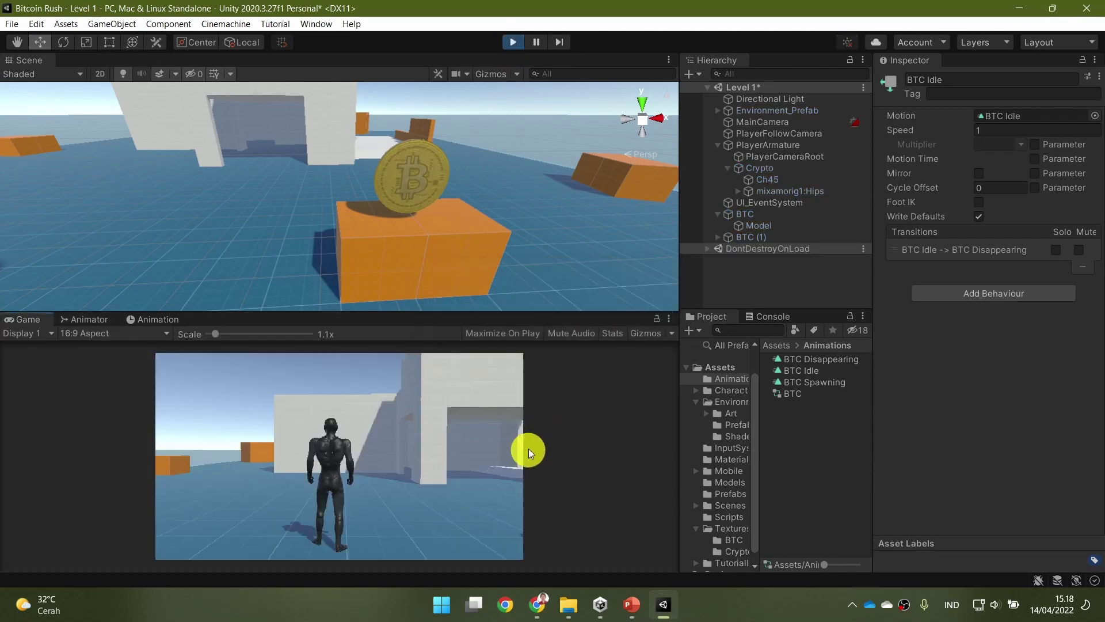
pyautogui.click(85, 319)
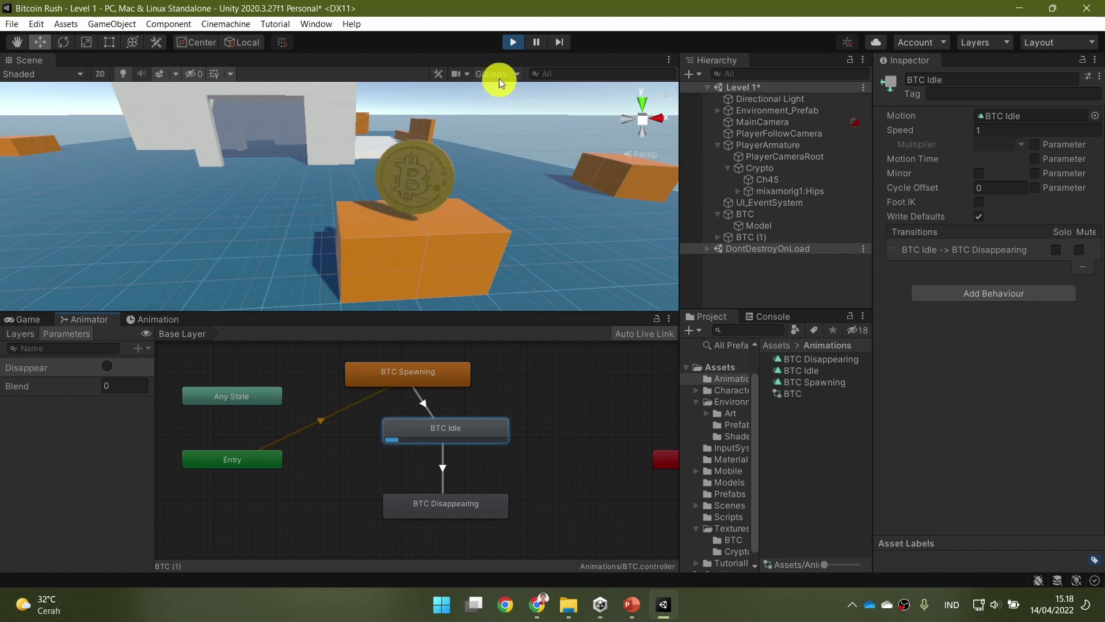
pyautogui.click(510, 41)
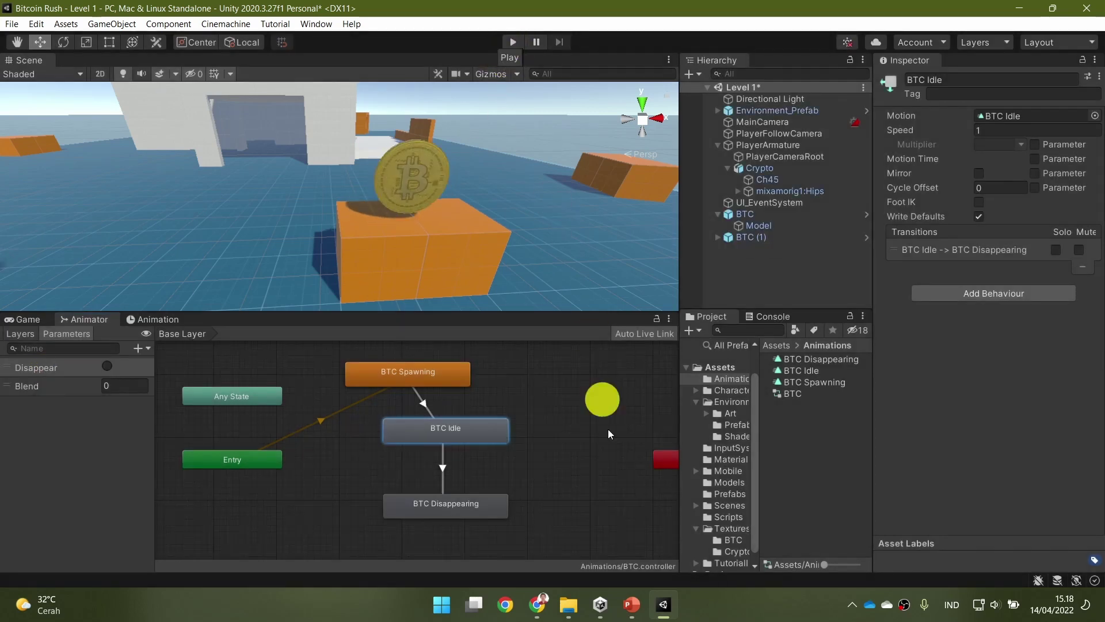
pyautogui.click(632, 604)
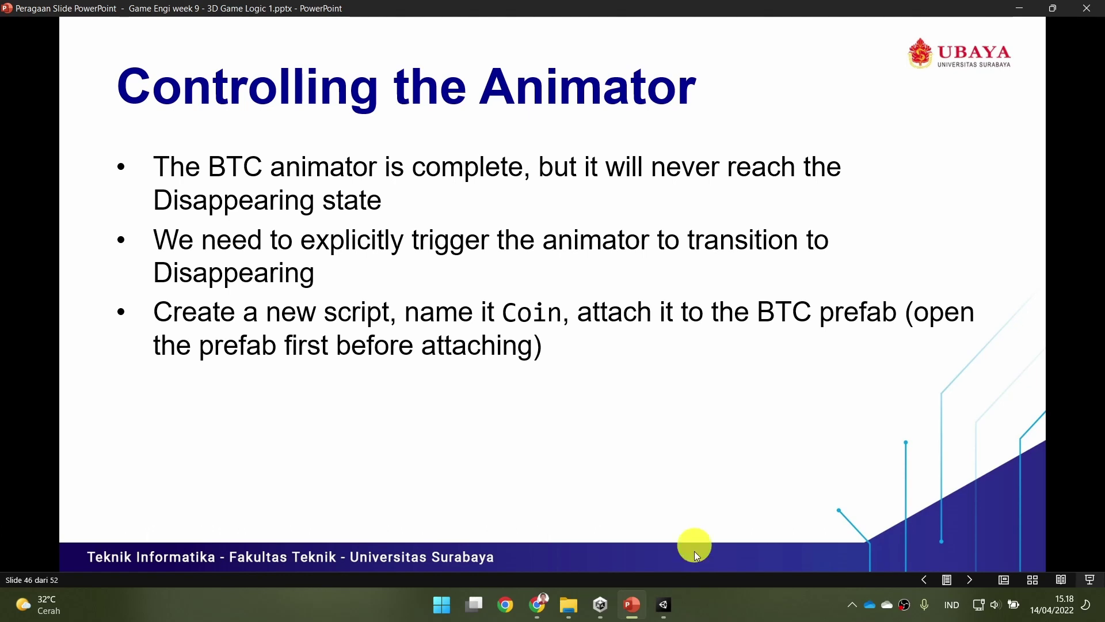
pyautogui.click(665, 606)
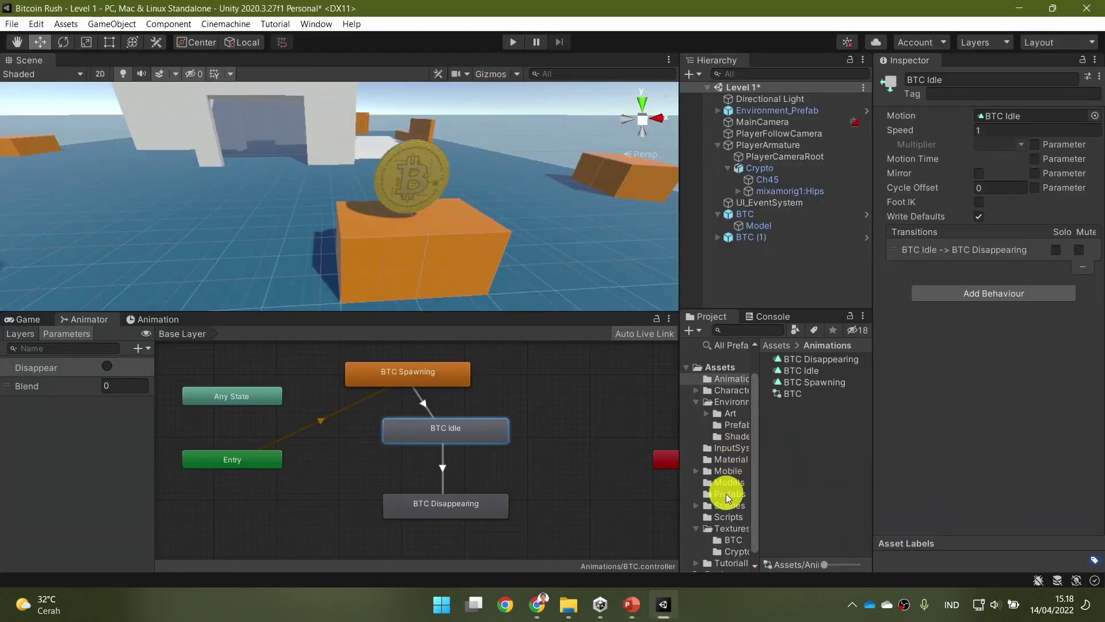
# Step: Create a new folder in the project's root Assets folder and name it Scripts
pyautogui.scroll(-1, 743, 494)
pyautogui.scroll(3, 731, 438)
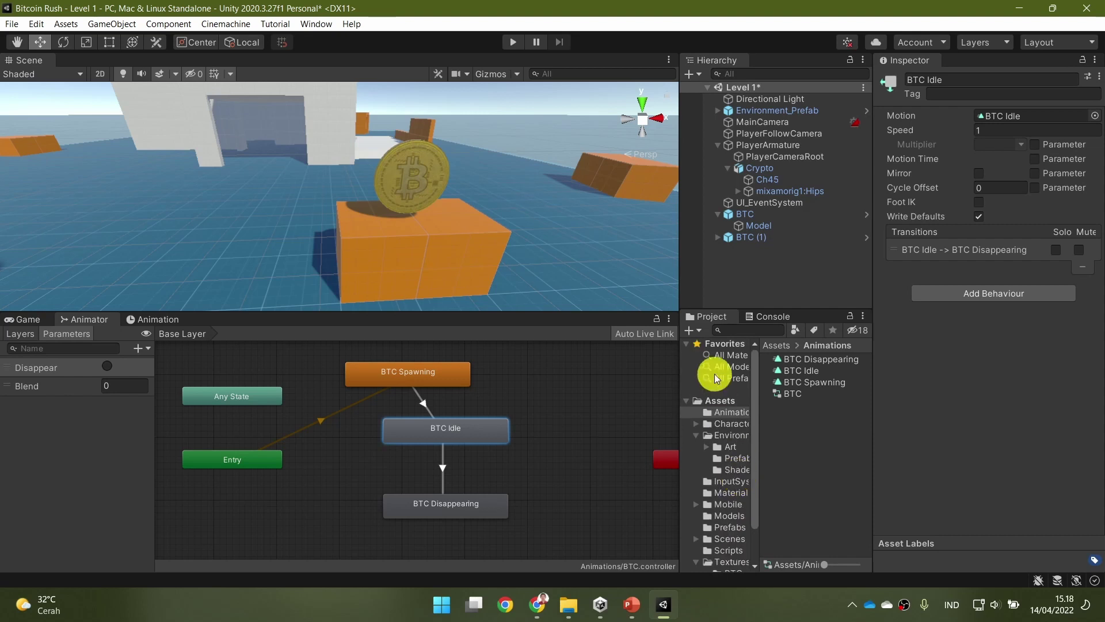
pyautogui.click(719, 400)
pyautogui.click(698, 336)
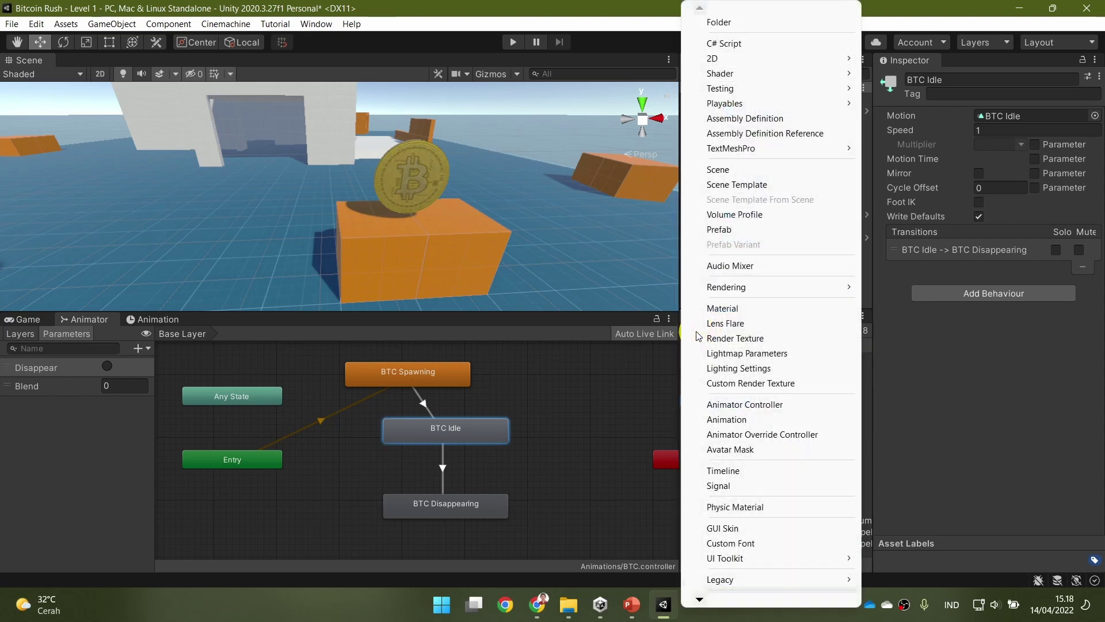
pyautogui.click(739, 19)
pyautogui.write('Scripts')
pyautogui.press('Return')
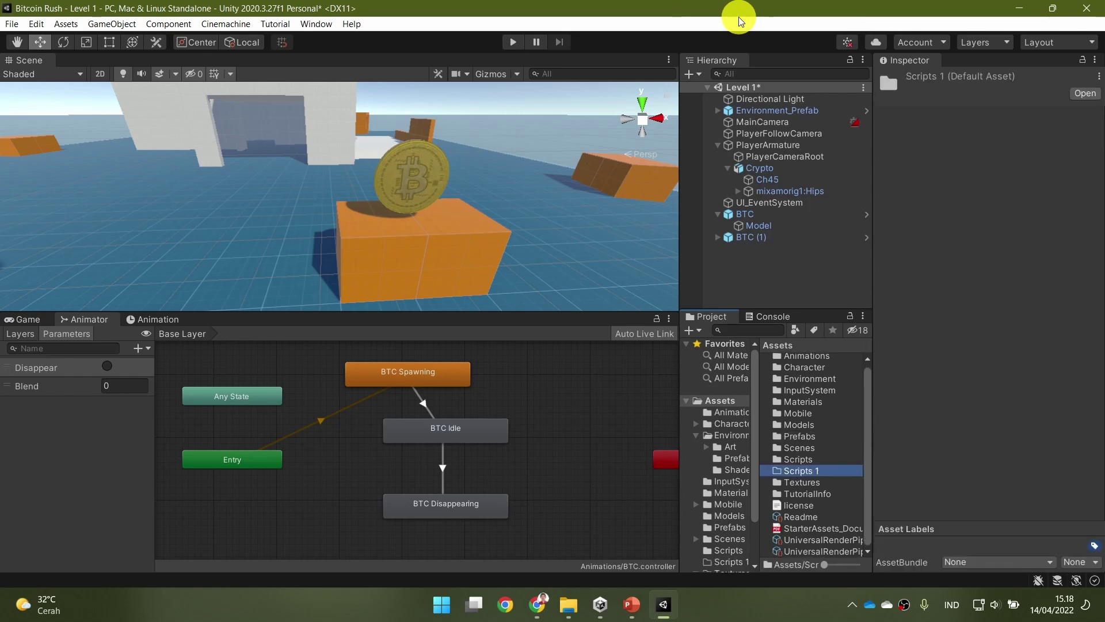
# Step: Delete the extra Scripts 1 folder from the root Assets folder and open the existing Scripts folder
pyautogui.click(841, 460)
pyautogui.click(842, 469)
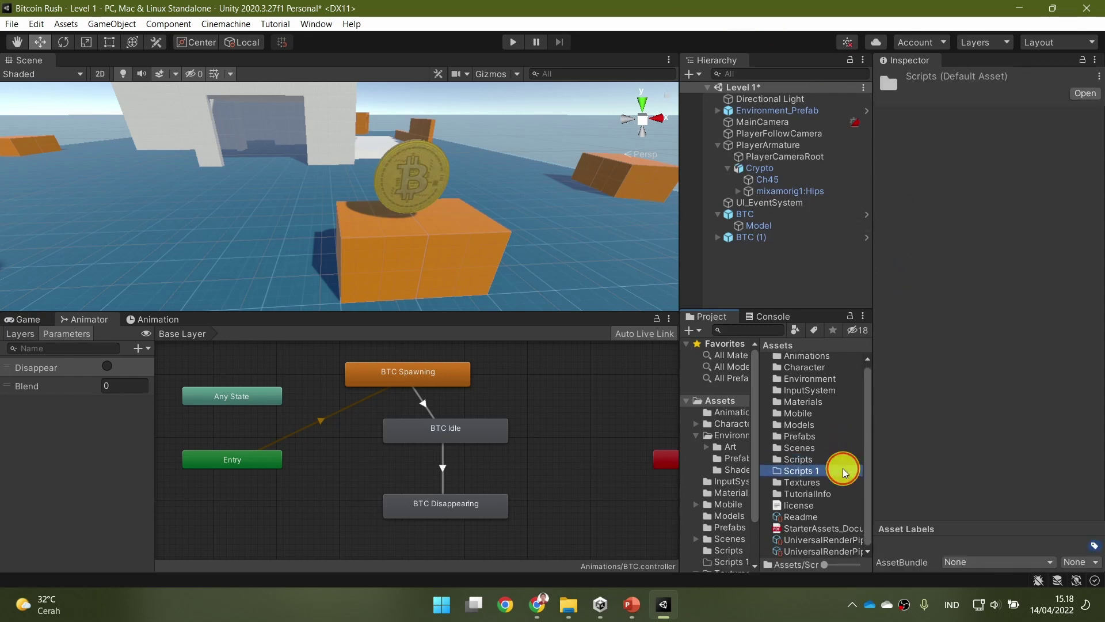
pyautogui.press('Delete')
pyautogui.click(596, 326)
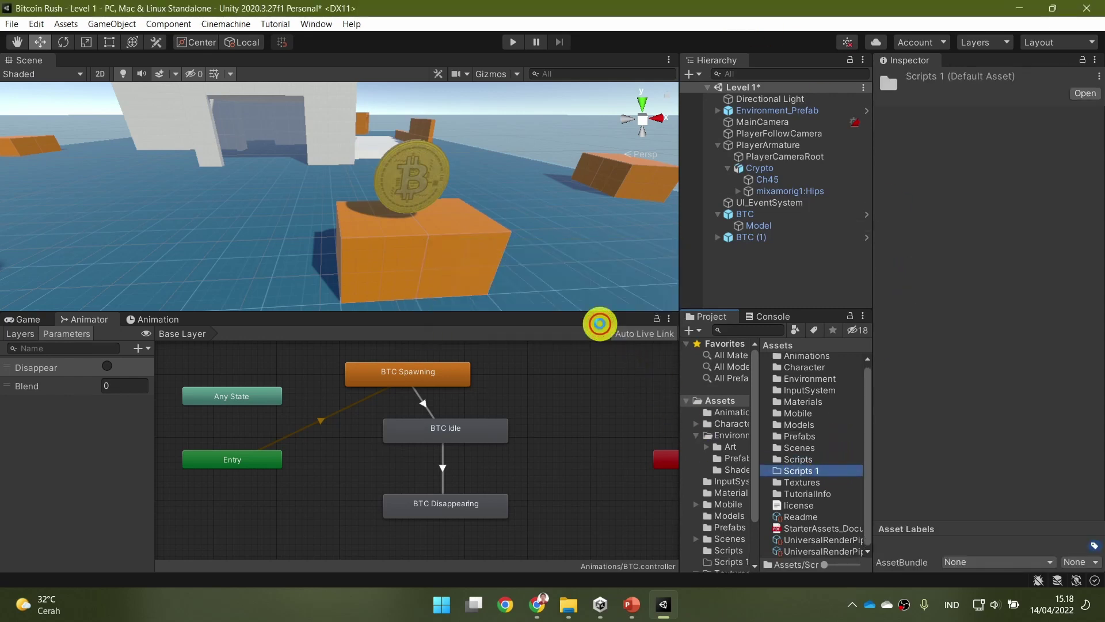
pyautogui.doubleClick(823, 463)
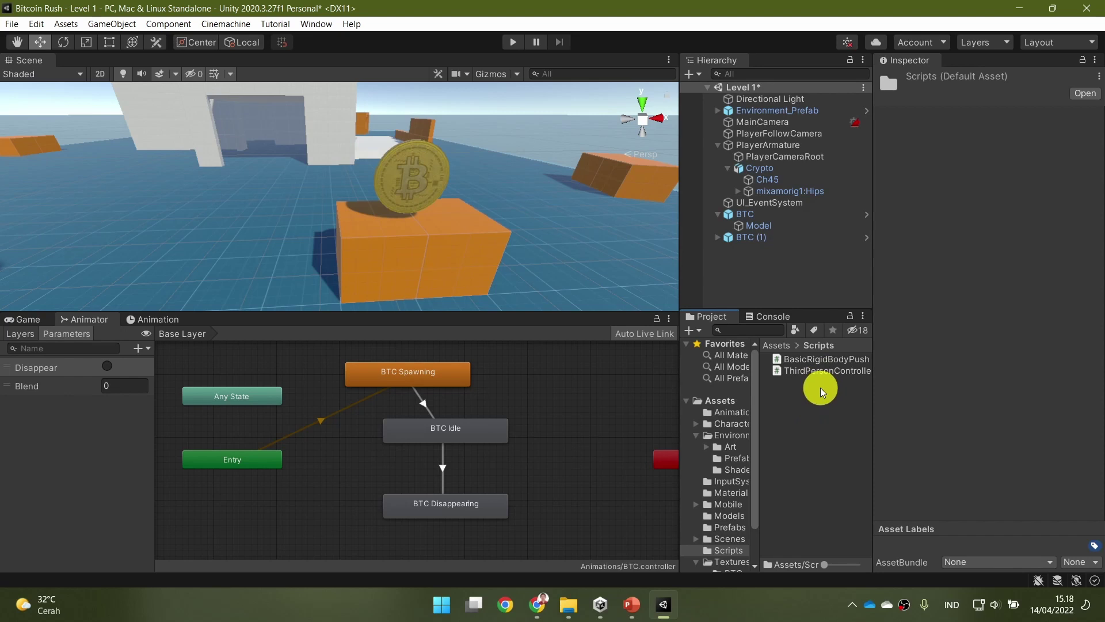
pyautogui.click(700, 336)
pyautogui.click(709, 338)
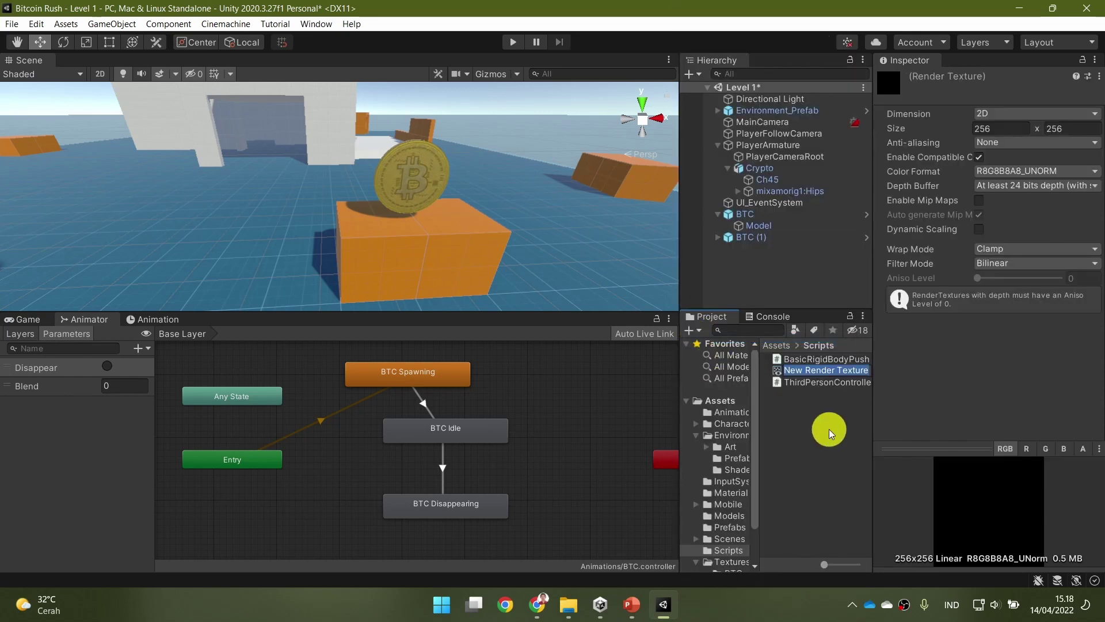
pyautogui.click(829, 429)
pyautogui.click(697, 331)
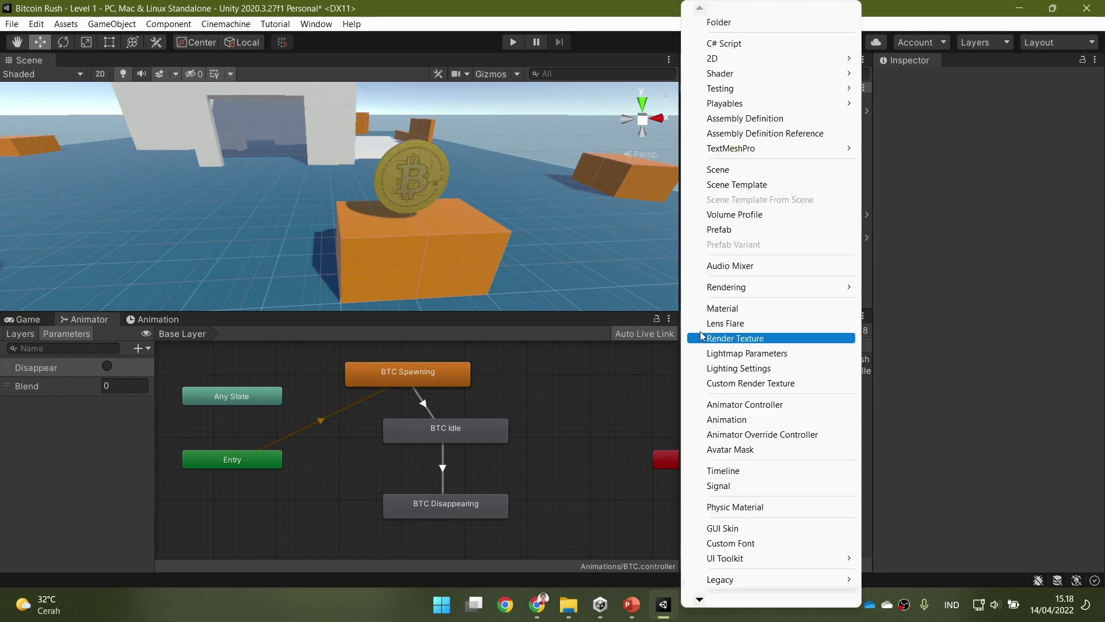
pyautogui.click(701, 337)
pyautogui.click(814, 424)
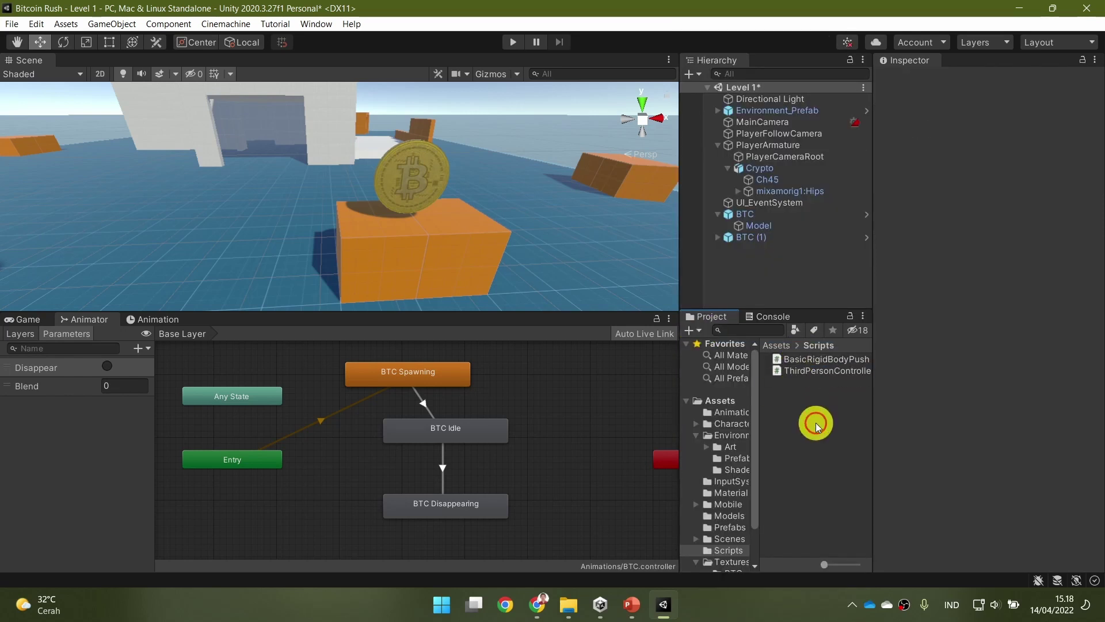
# Step: Create a new C# script in the Scripts folder and name it Coin
pyautogui.rightClick(795, 434)
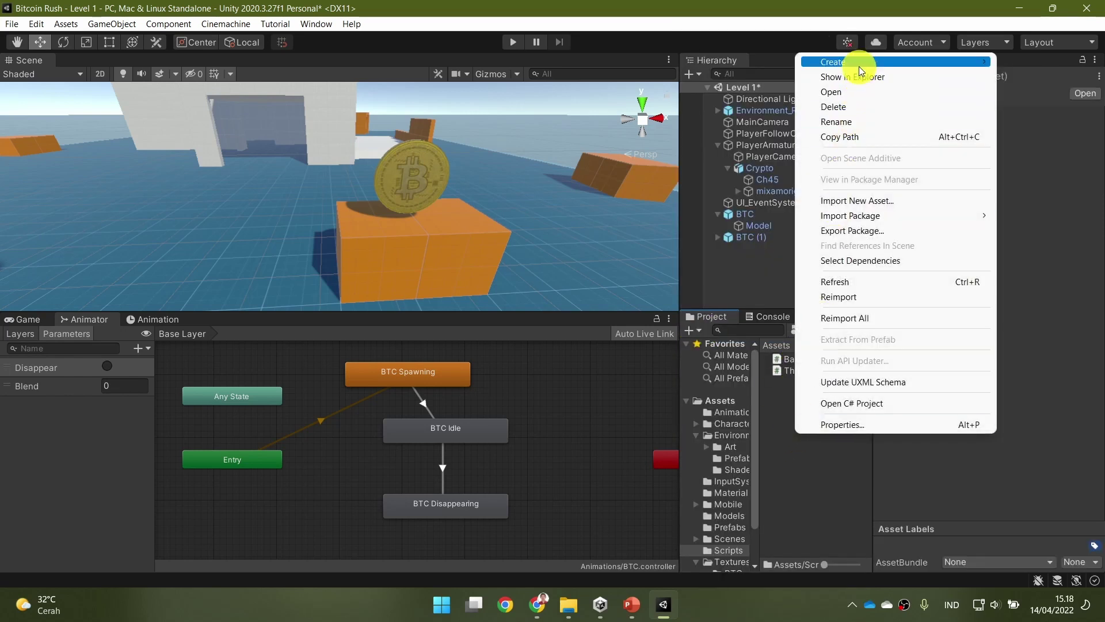
pyautogui.moveTo(860, 68)
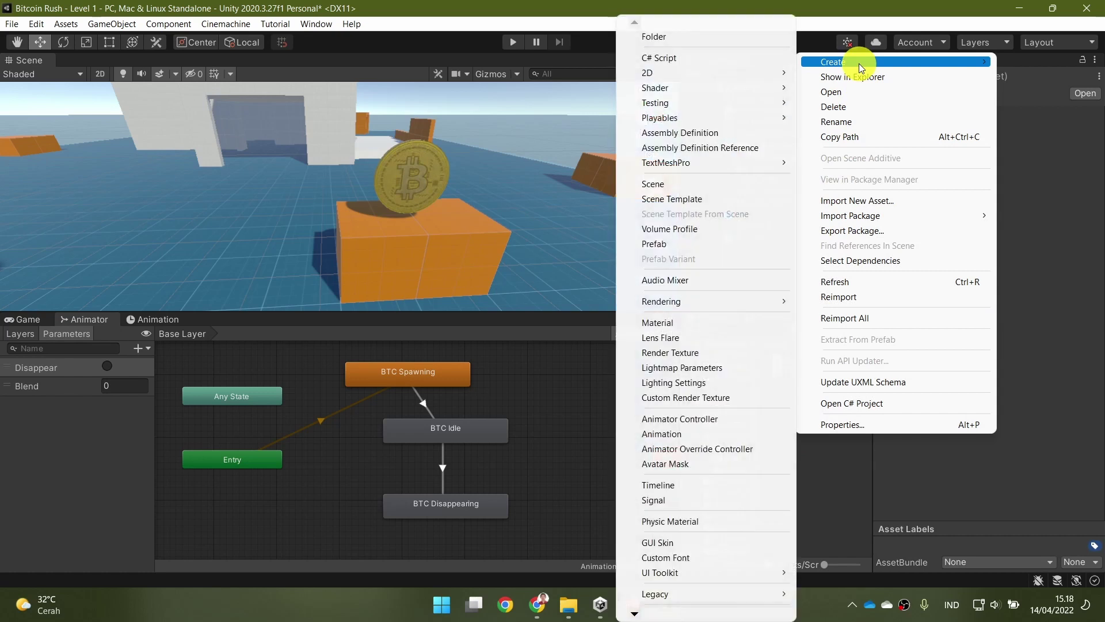
pyautogui.click(714, 60)
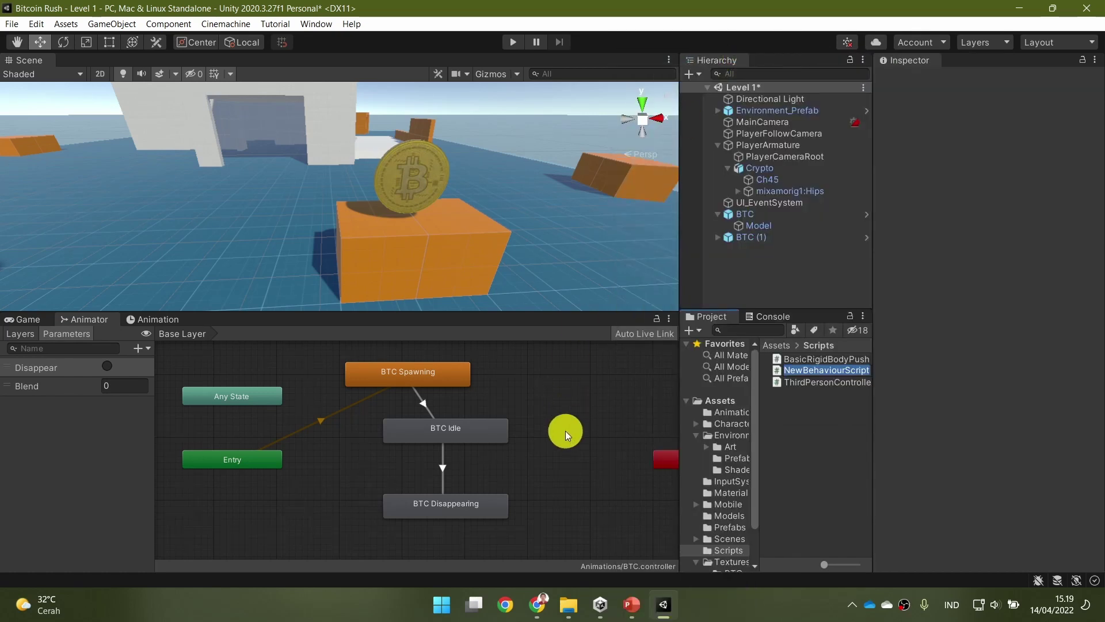
pyautogui.write('Coin')
pyautogui.press('Return')
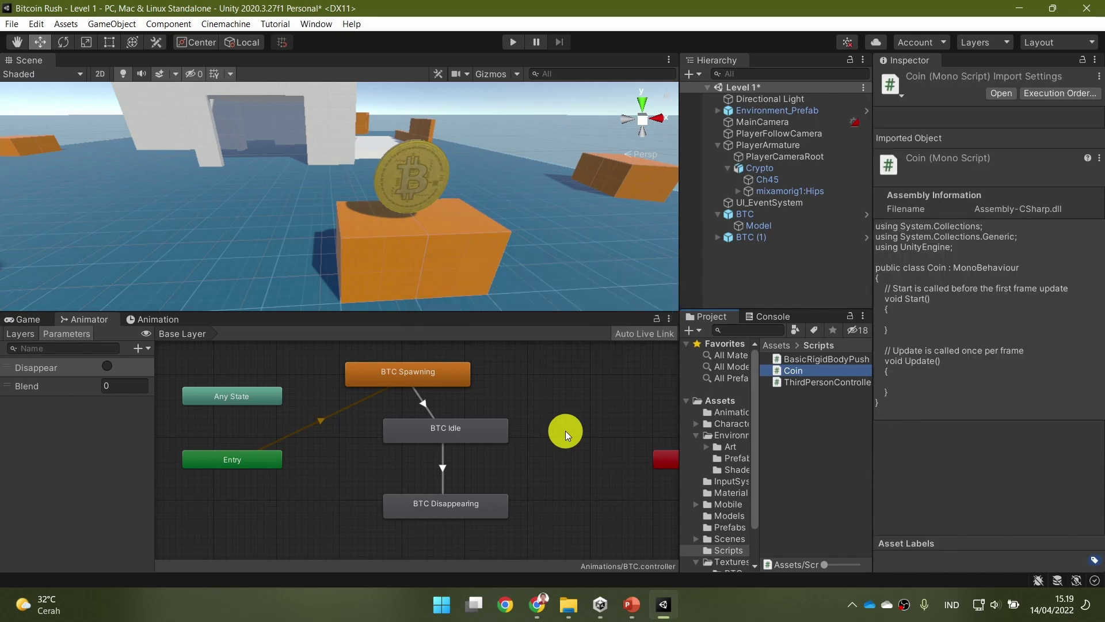
# Step: Open the BTC prefab for editing and attach the Coin script to its root BTC object
pyautogui.click(734, 529)
pyautogui.click(797, 360)
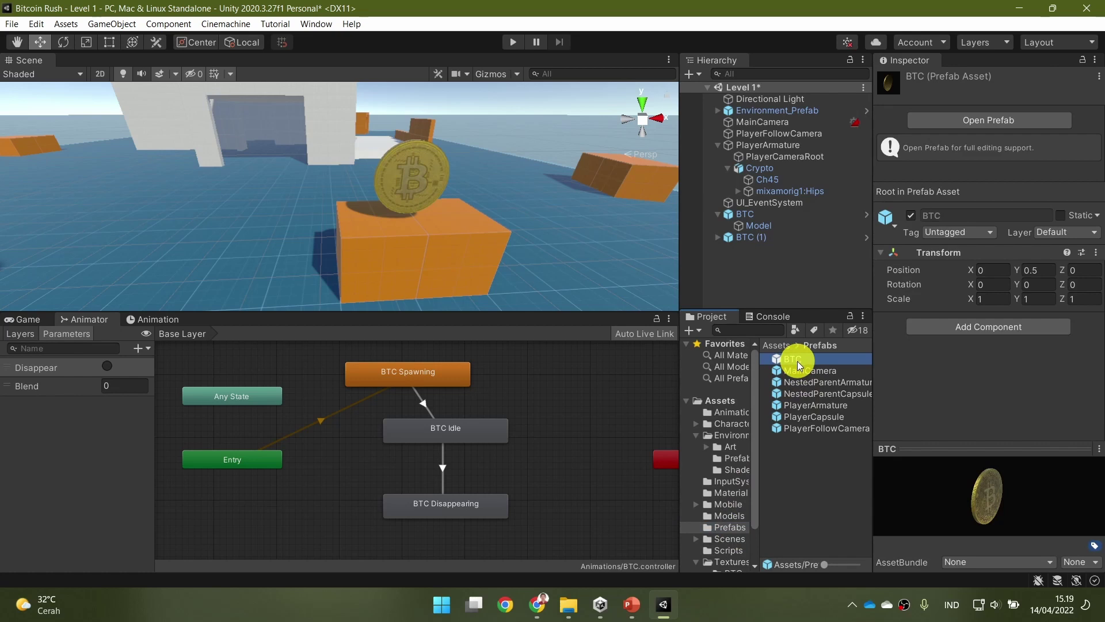
pyautogui.click(971, 122)
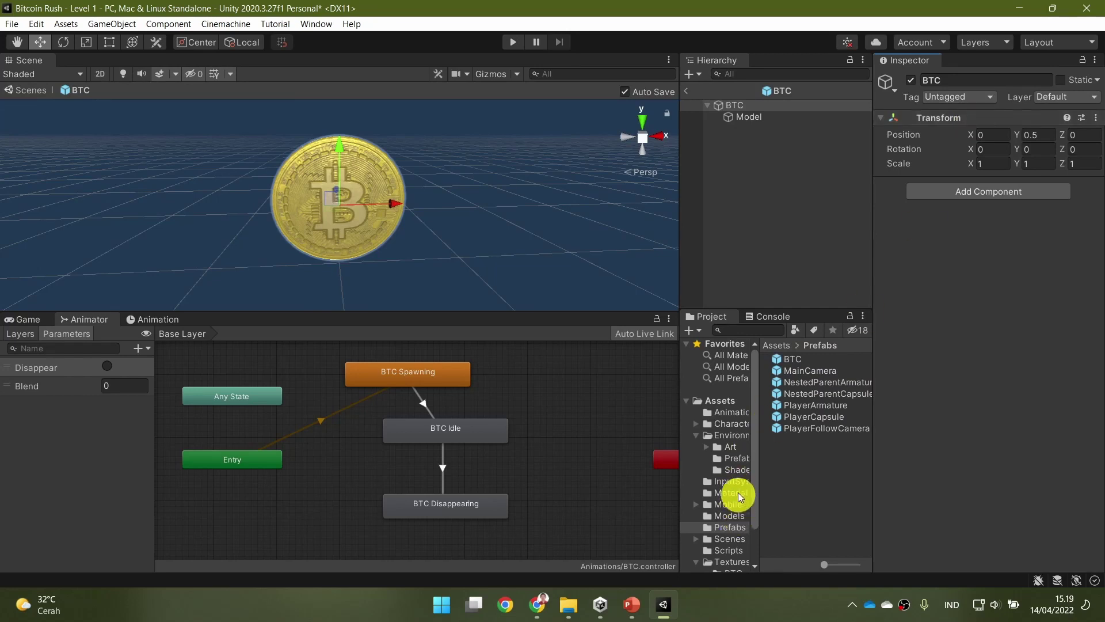
pyautogui.click(728, 550)
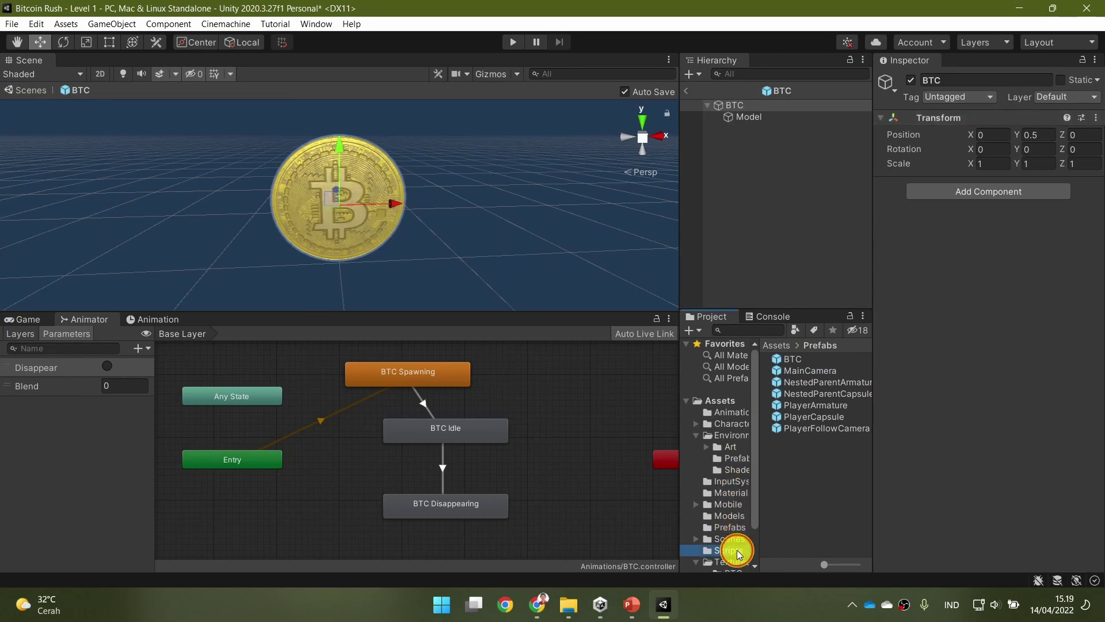
pyautogui.click(797, 375)
pyautogui.moveTo(796, 374); pyautogui.dragTo(735, 106)
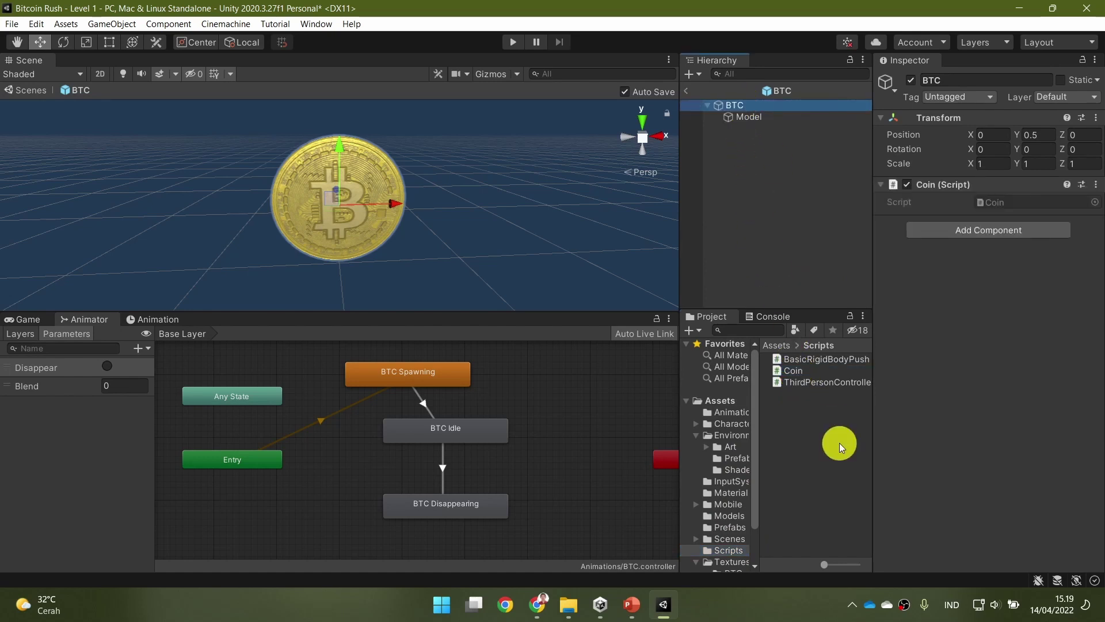
# Step: Switch to the PowerPoint slideshow and advance from Controlling the Animator to the Fields slide
pyautogui.click(631, 603)
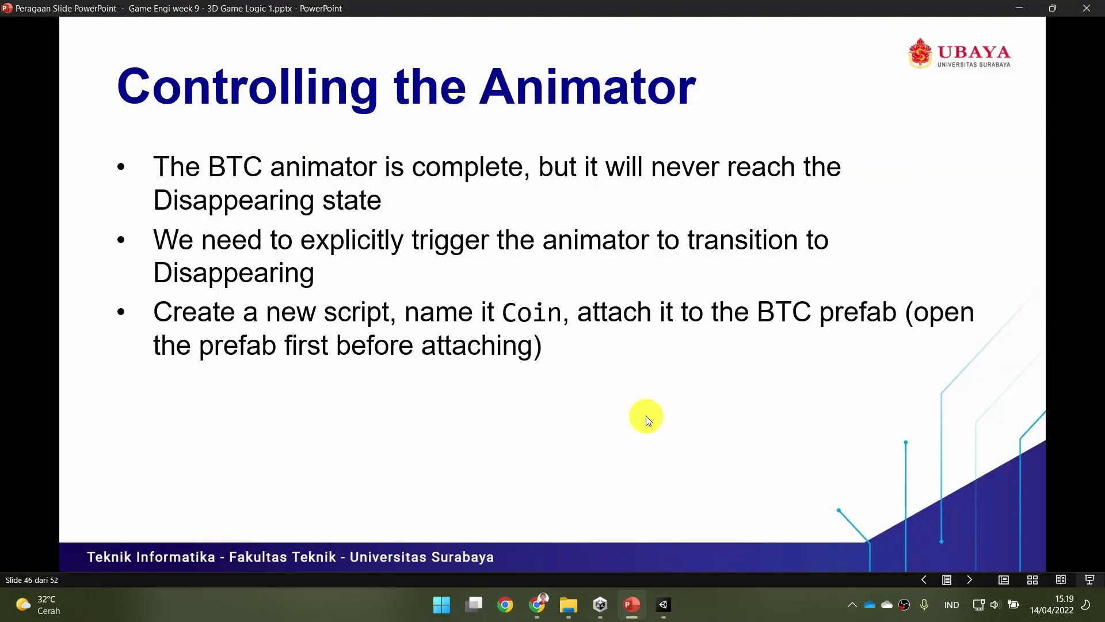
pyautogui.press('Right')
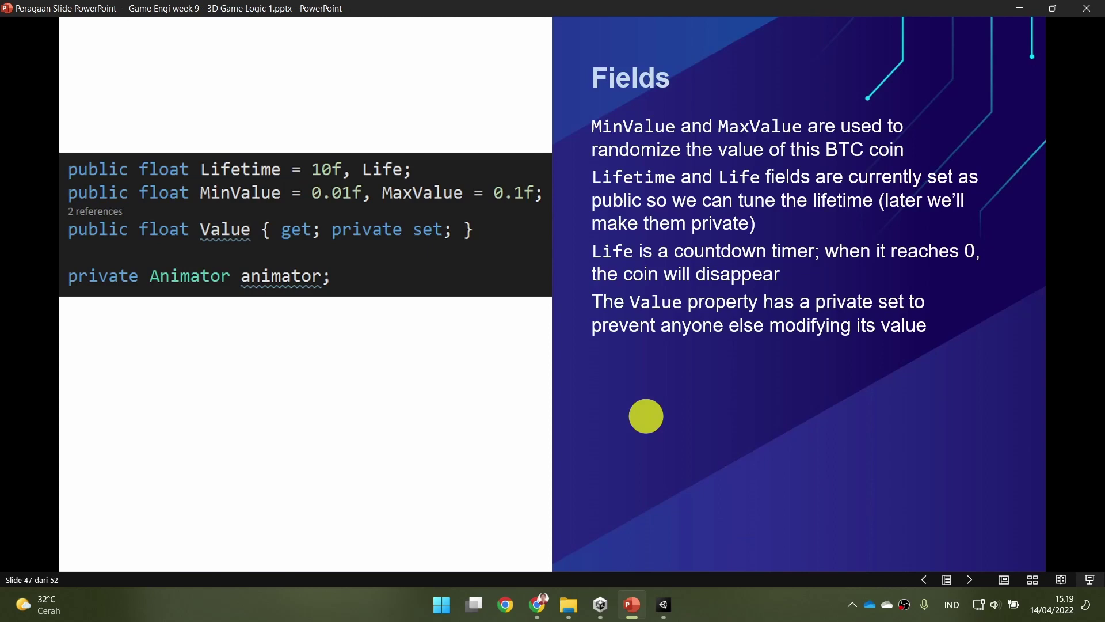